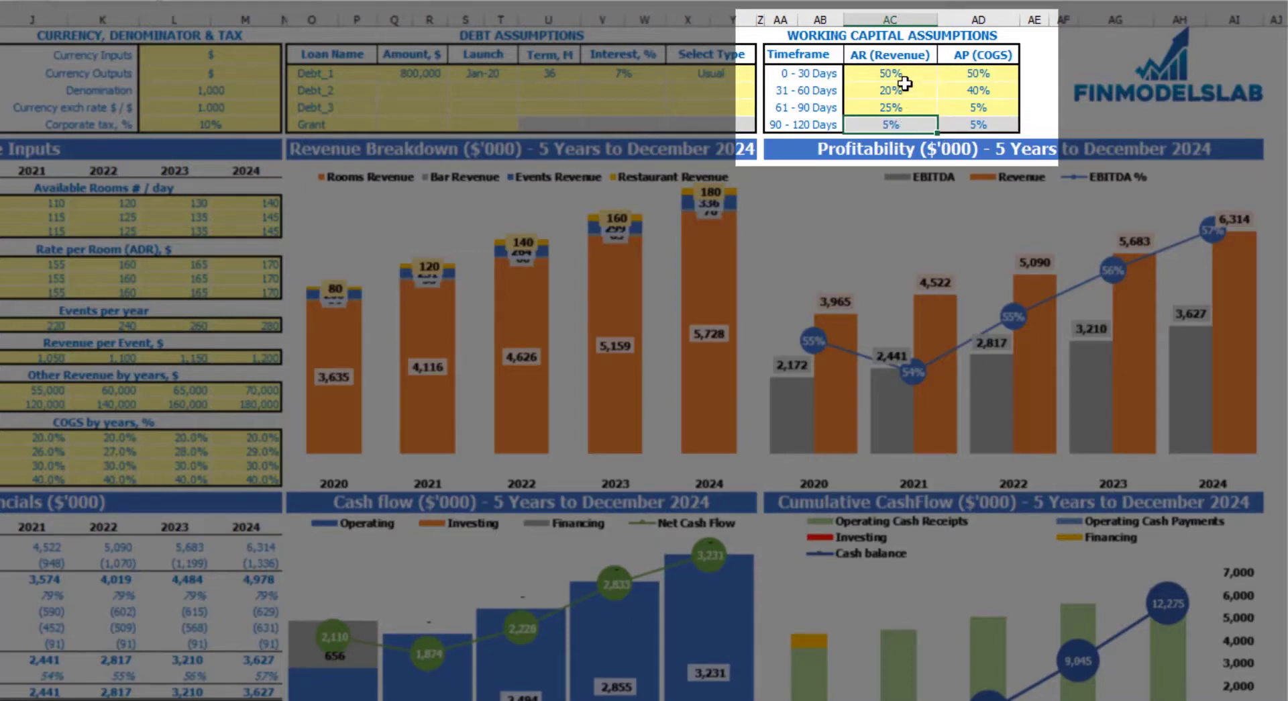
Try a 90% AR (Revenue) share for 0 - 30 Days against the 90 - 120 Days share, and undo the change.
click(910, 77)
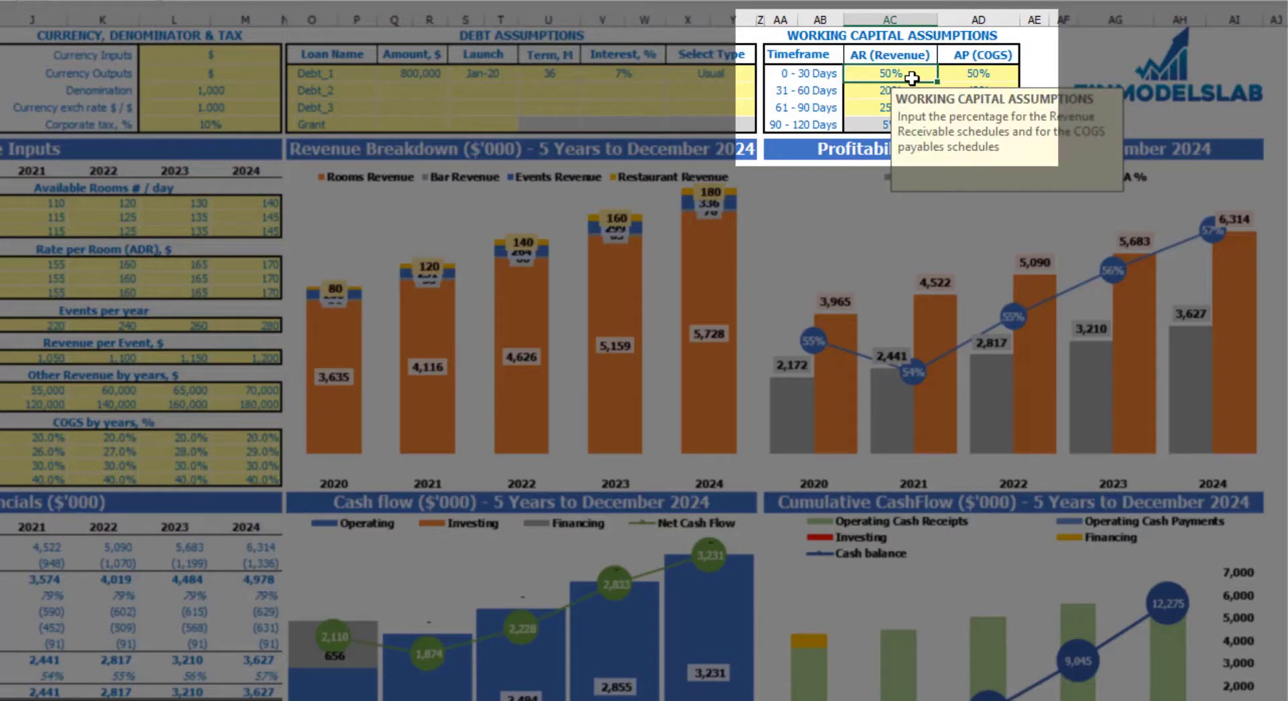
text(90)
key(Return)
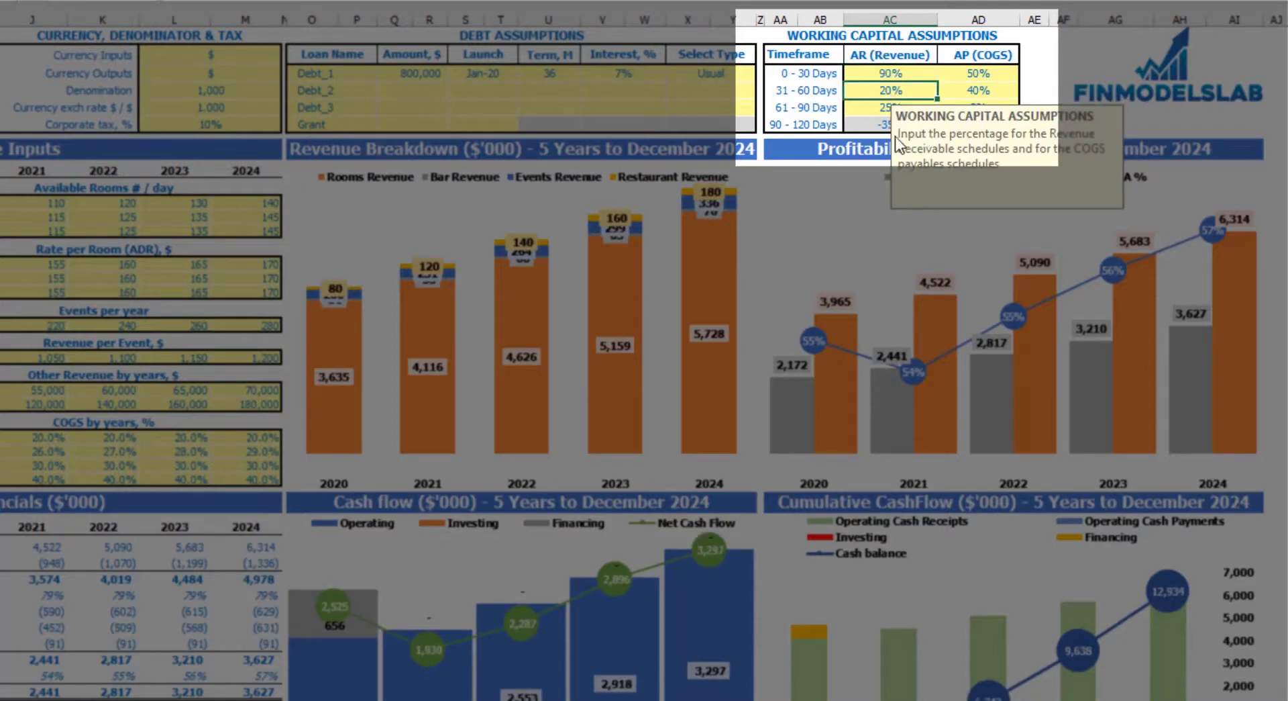
click(882, 124)
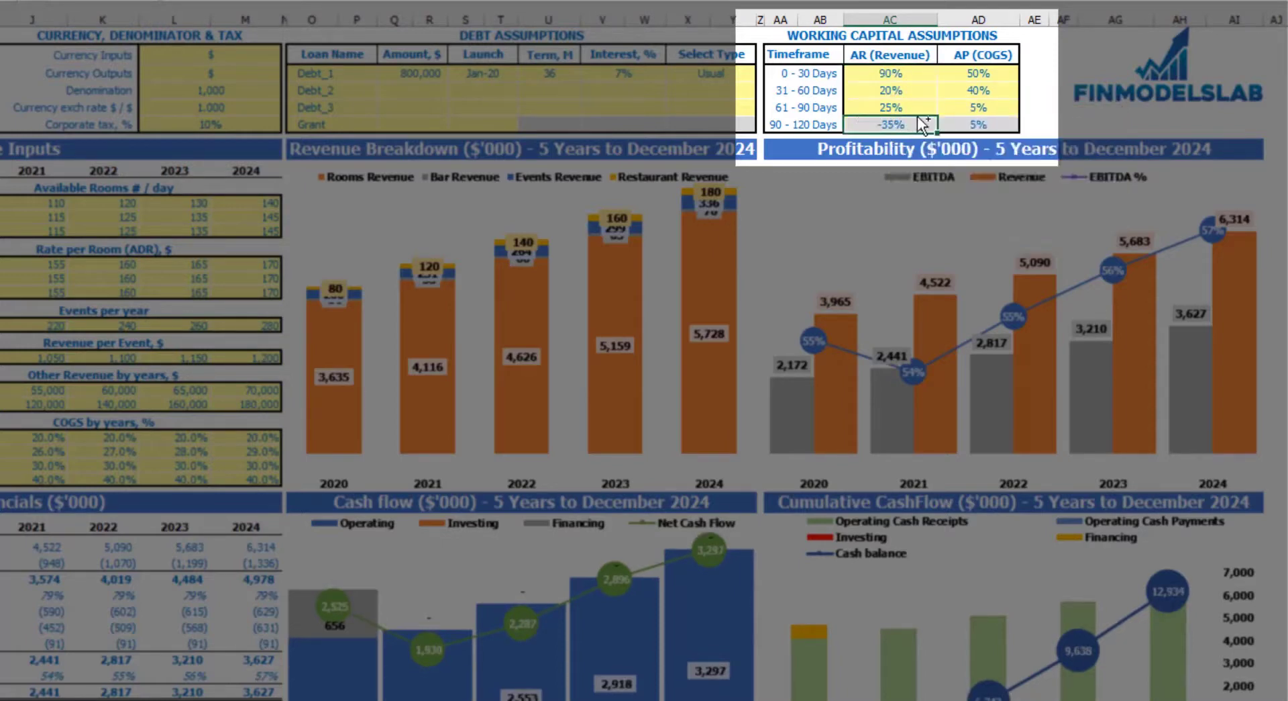
key(ctrl+z)
click(1058, 38)
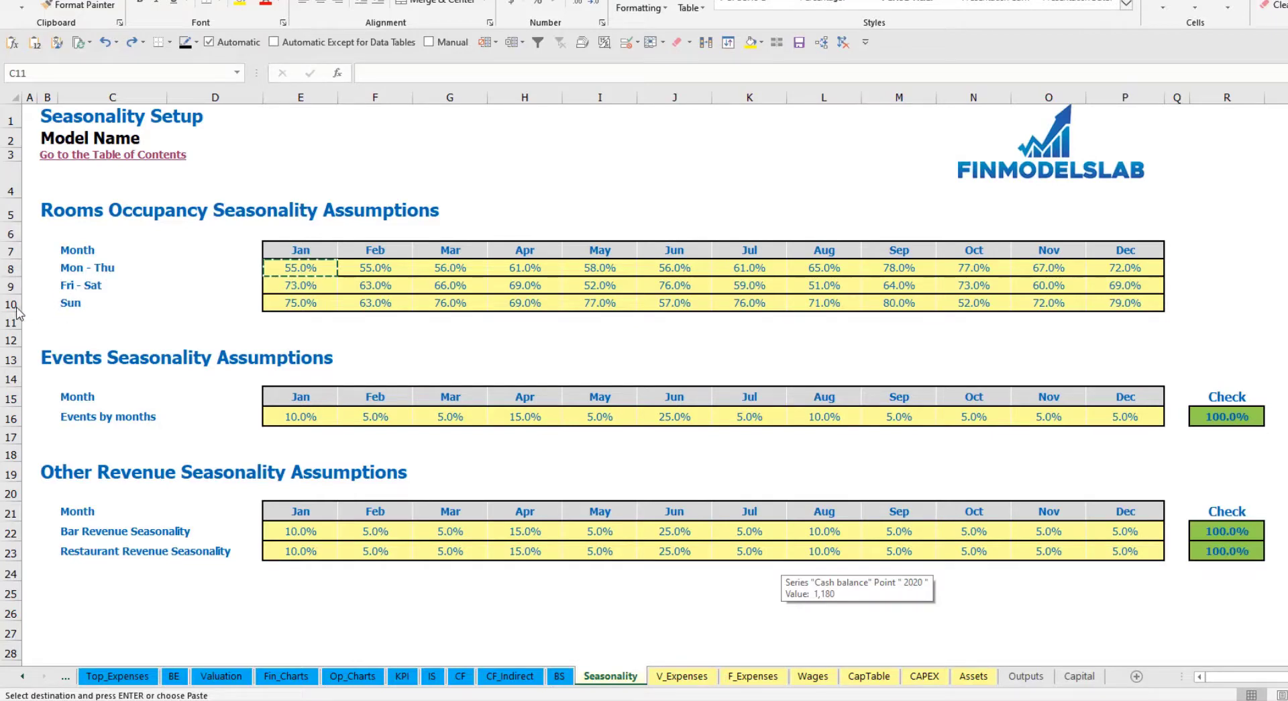
Set the Mon - Thu room occupancy to 70% for January, 75% for February, 60% for March and 65% for April.
click(304, 269)
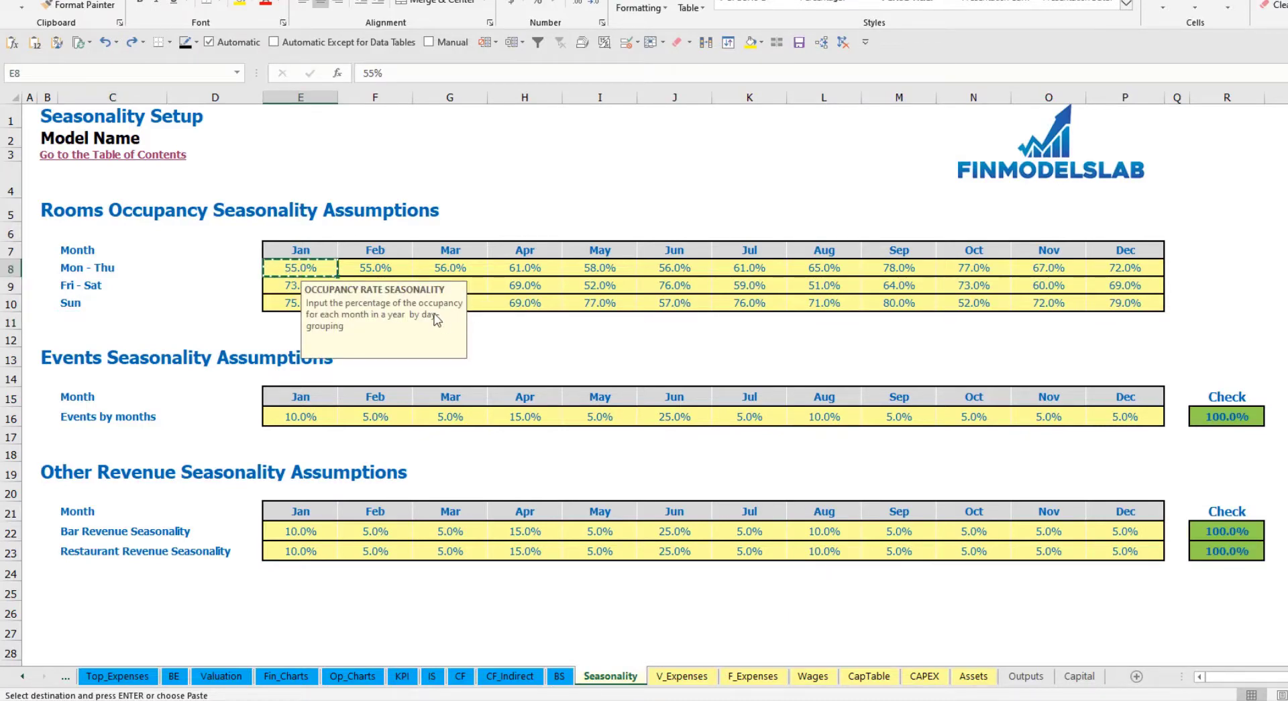
text(70)
key(Tab)
text(75)
key(Tab)
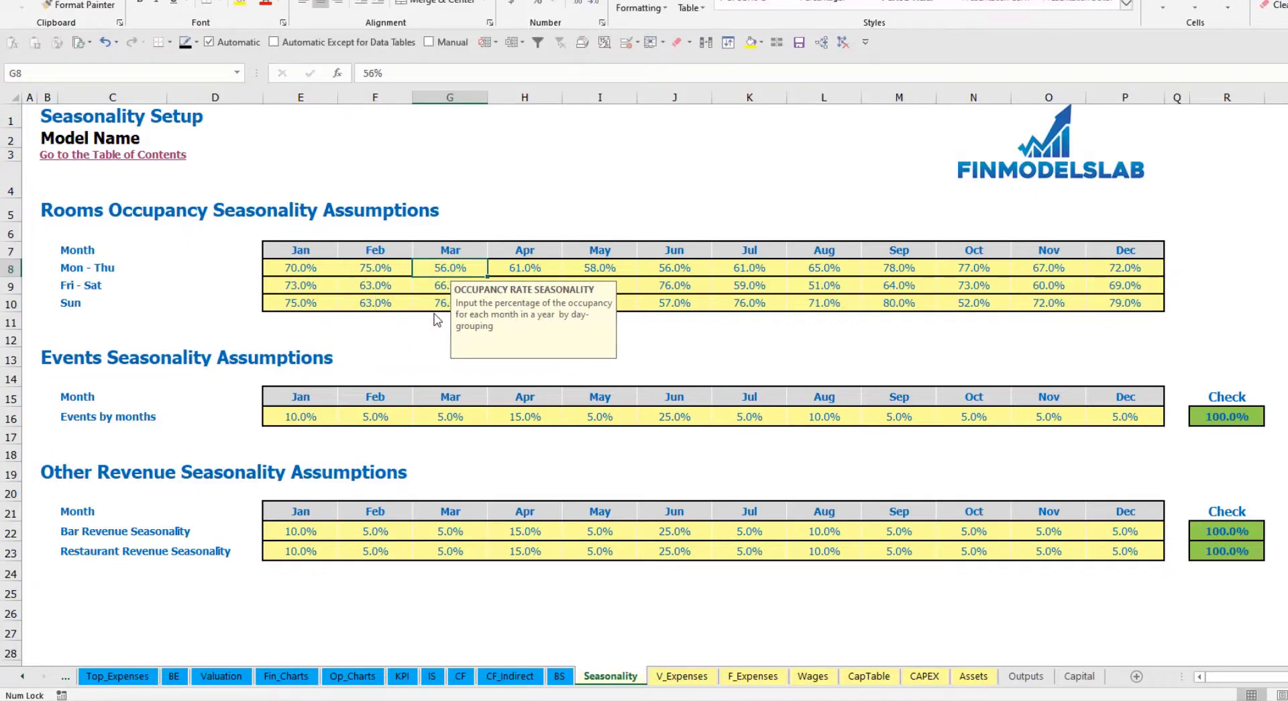
text(60)
key(Tab)
text(65)
key(Return)
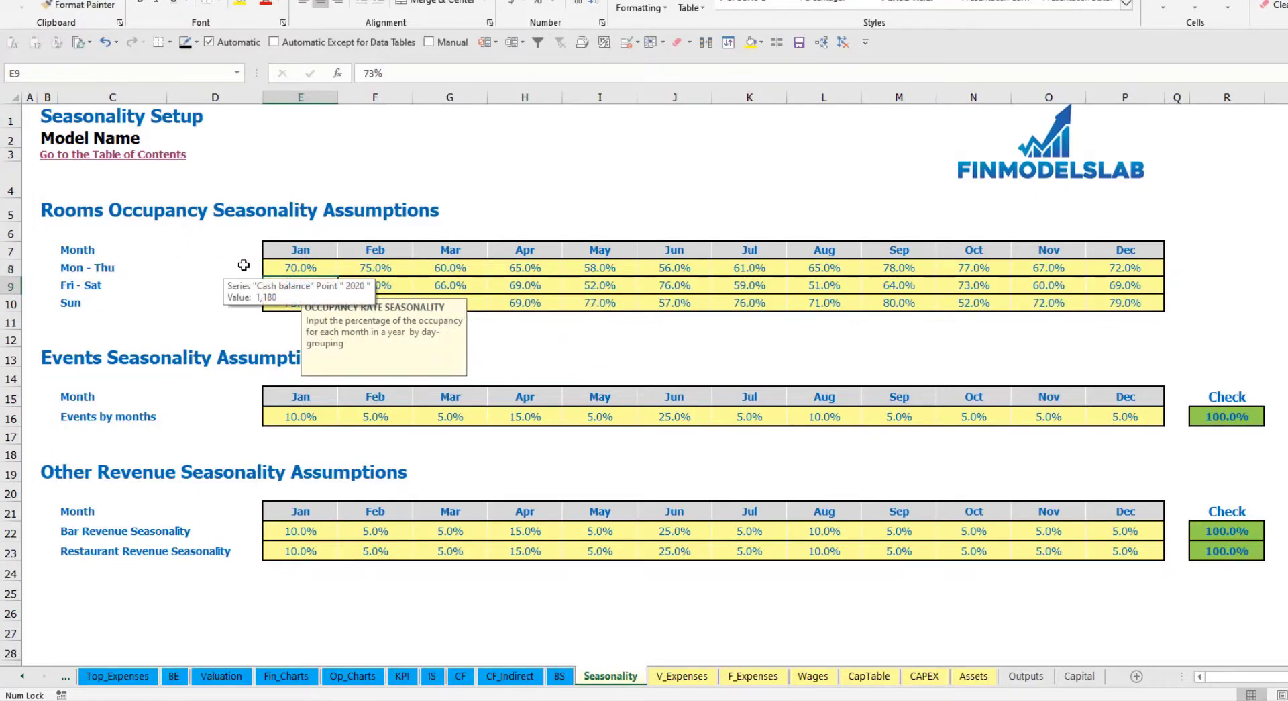
Set the January Mon - Thu room occupancy to 50% and copy it across February to December.
click(304, 268)
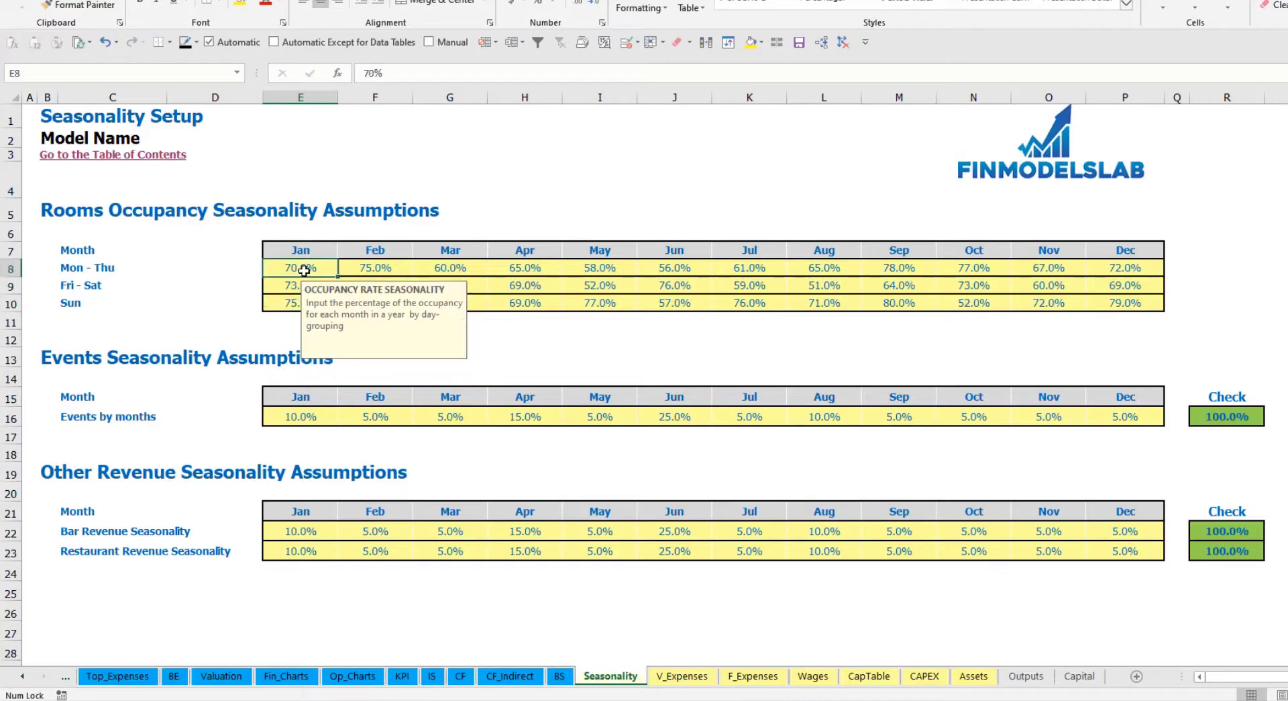
text(50)
key(ctrl+Return)
key(ctrl+c)
key(Right)
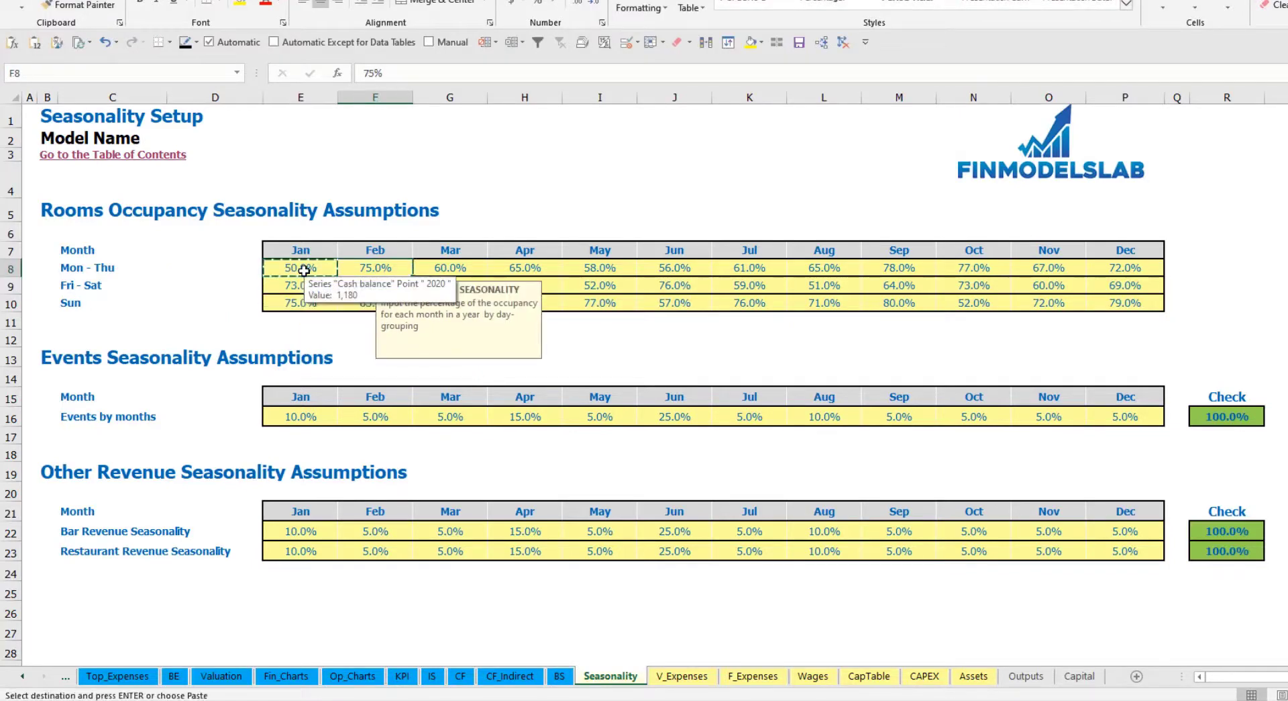
key(ctrl+shift+Right)
key(ctrl+v)
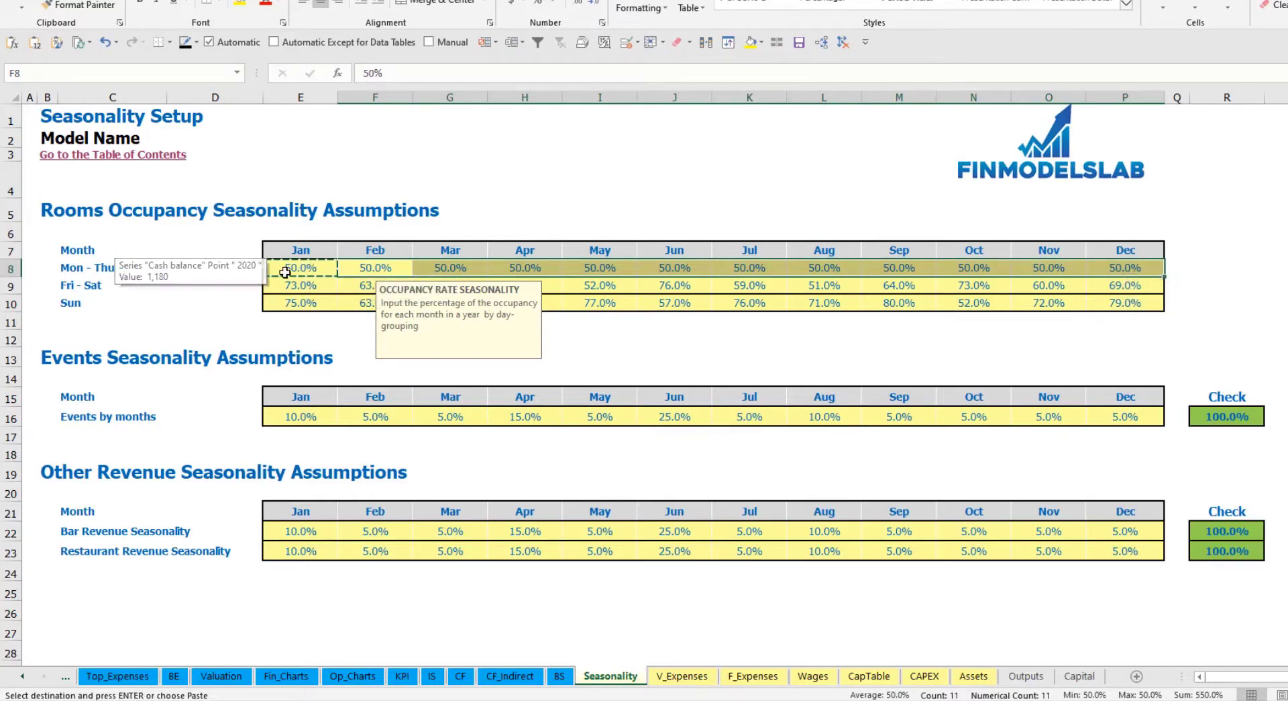
Fill the whole rooms occupancy table, including the Fri - Sat and Sun rows, with the copied 50%.
drag(285, 272, 1120, 308)
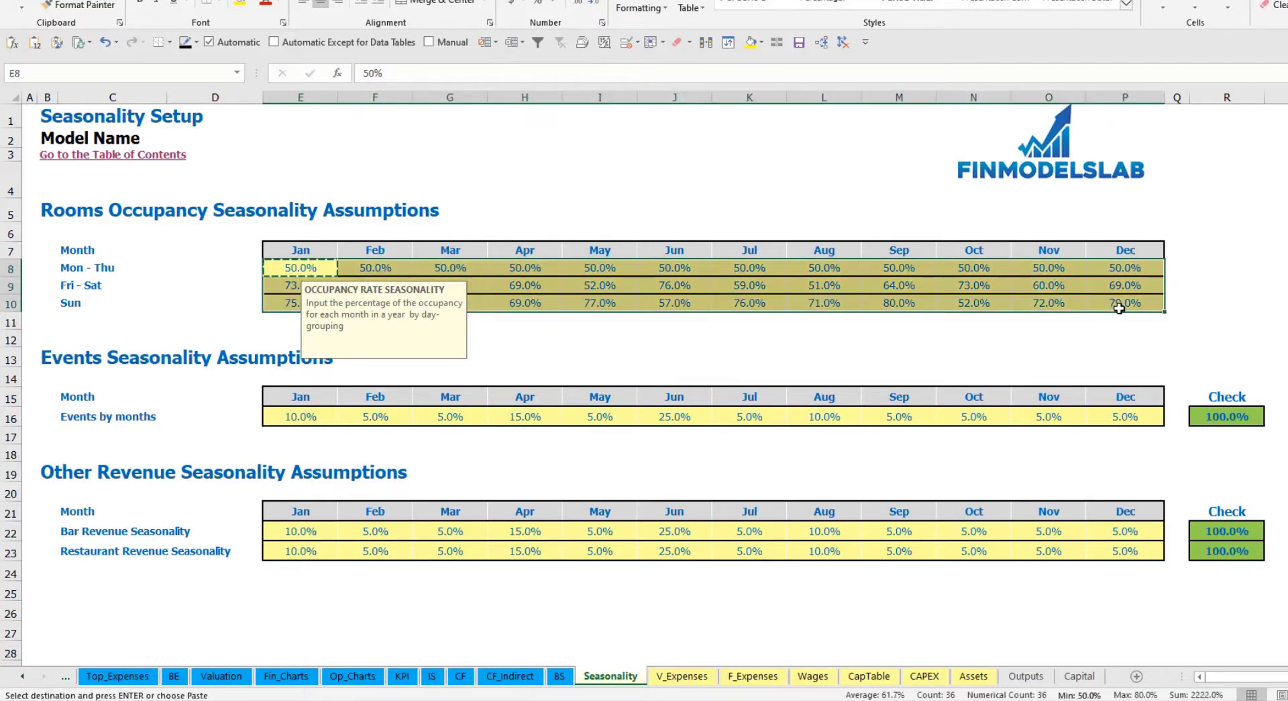
key(ctrl+v)
click(1211, 265)
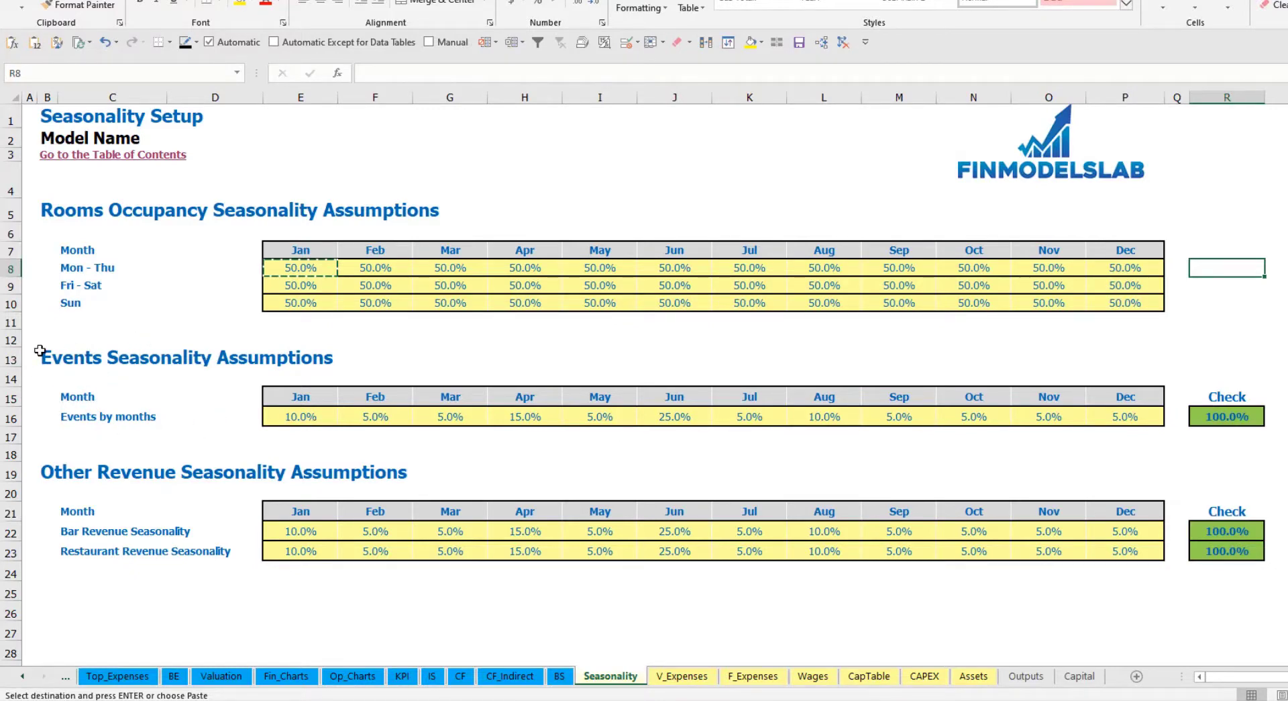
Set the Events by months shares to 15% for January, 10% for February, 5% for March and 12% for April.
click(316, 413)
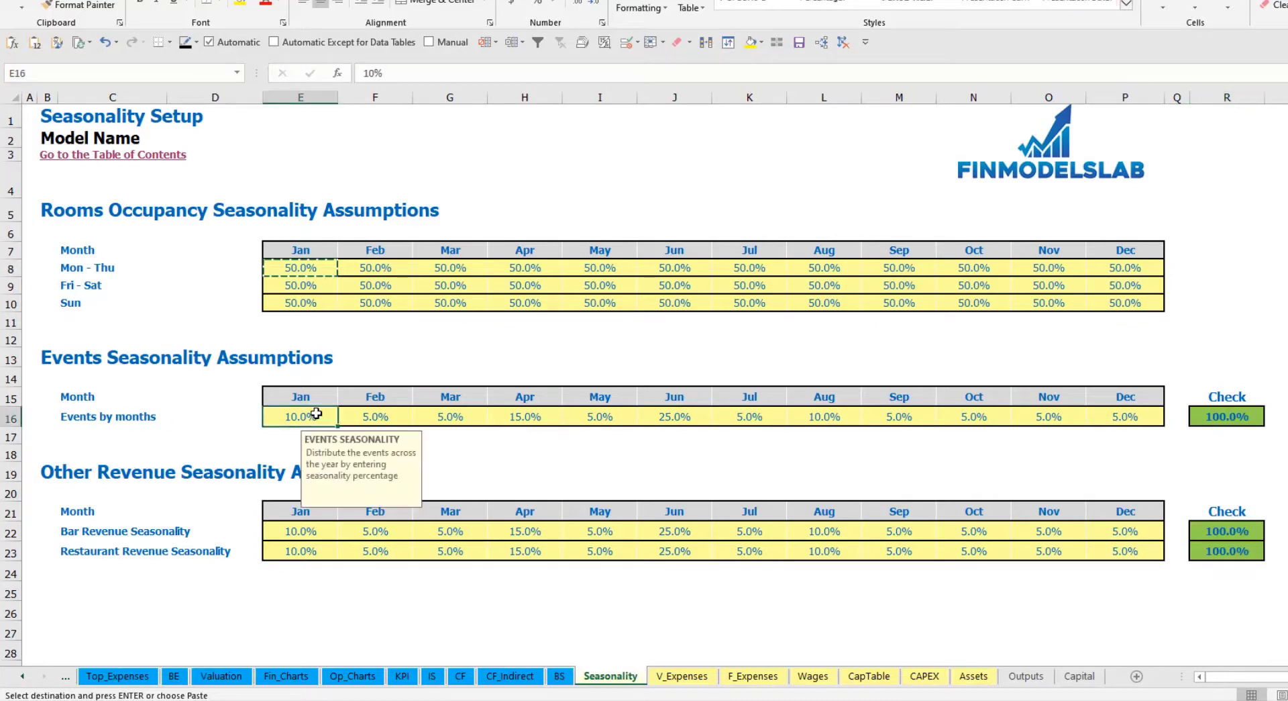
text(15)
key(Tab)
text(10)
key(Tab)
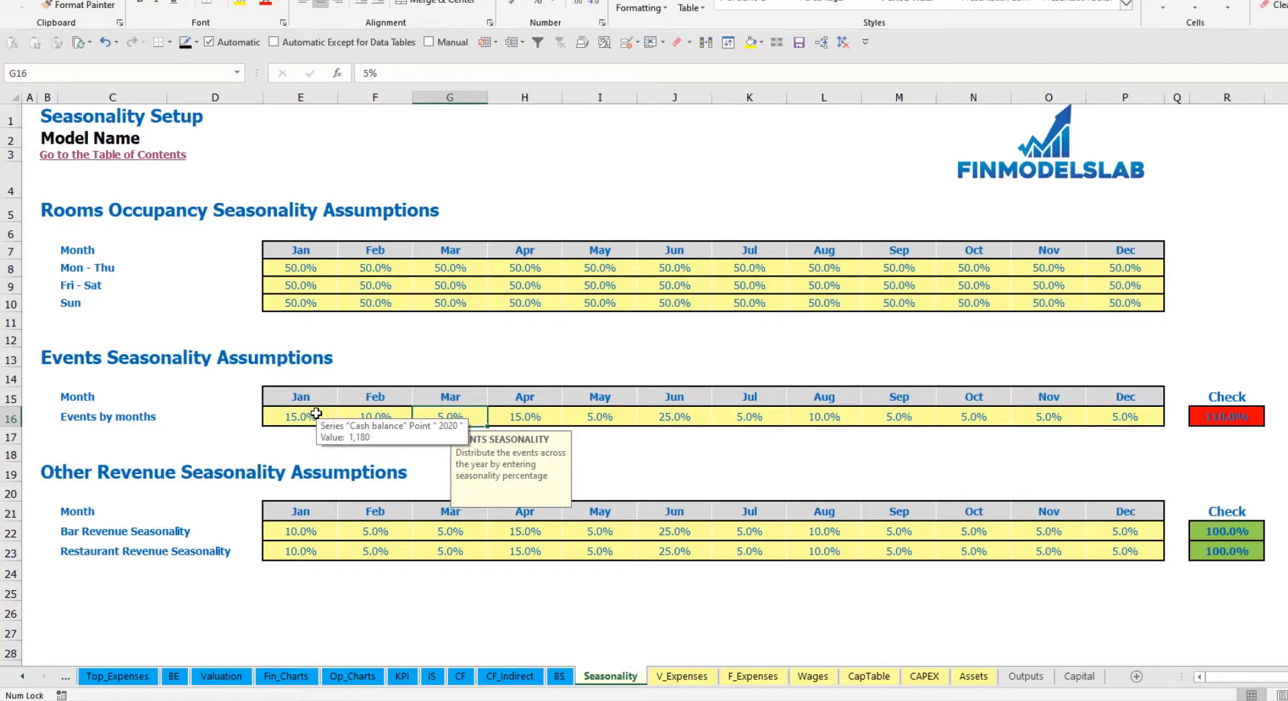
text(5)
key(Tab)
text(12)
key(Tab)
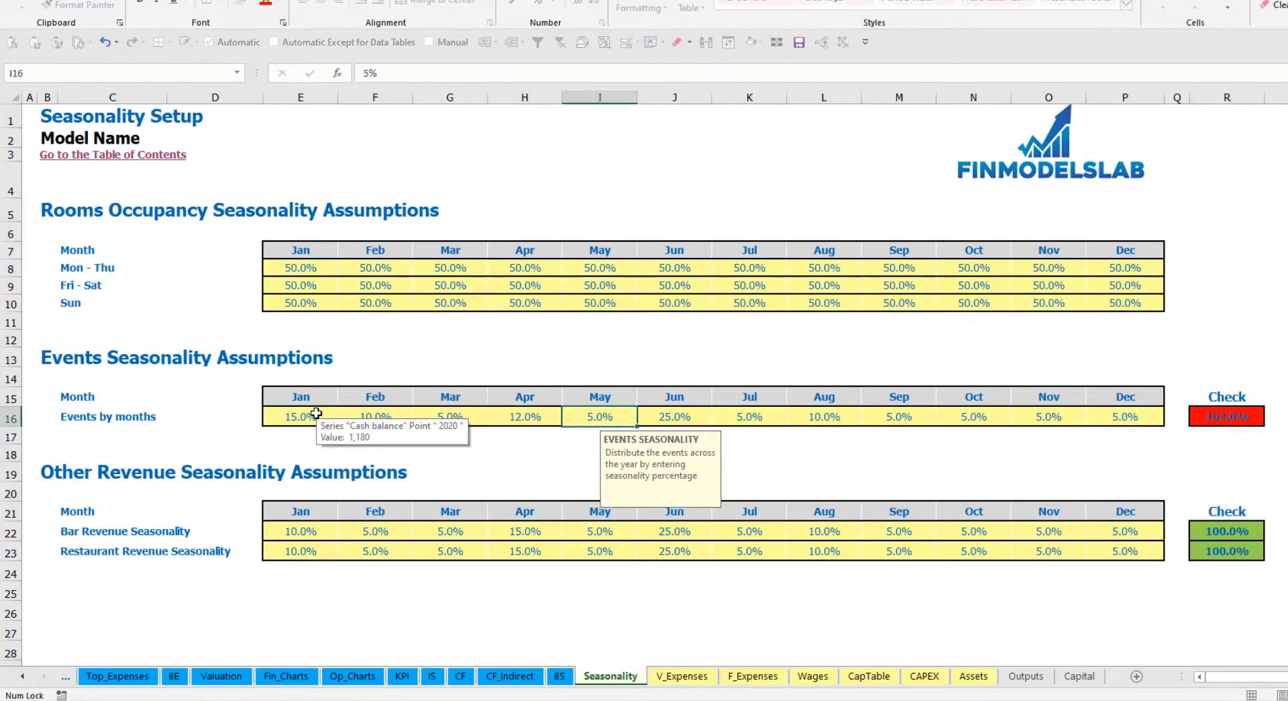
Inspect the events seasonality check cell and set the June events share to 18%.
click(673, 377)
click(1235, 420)
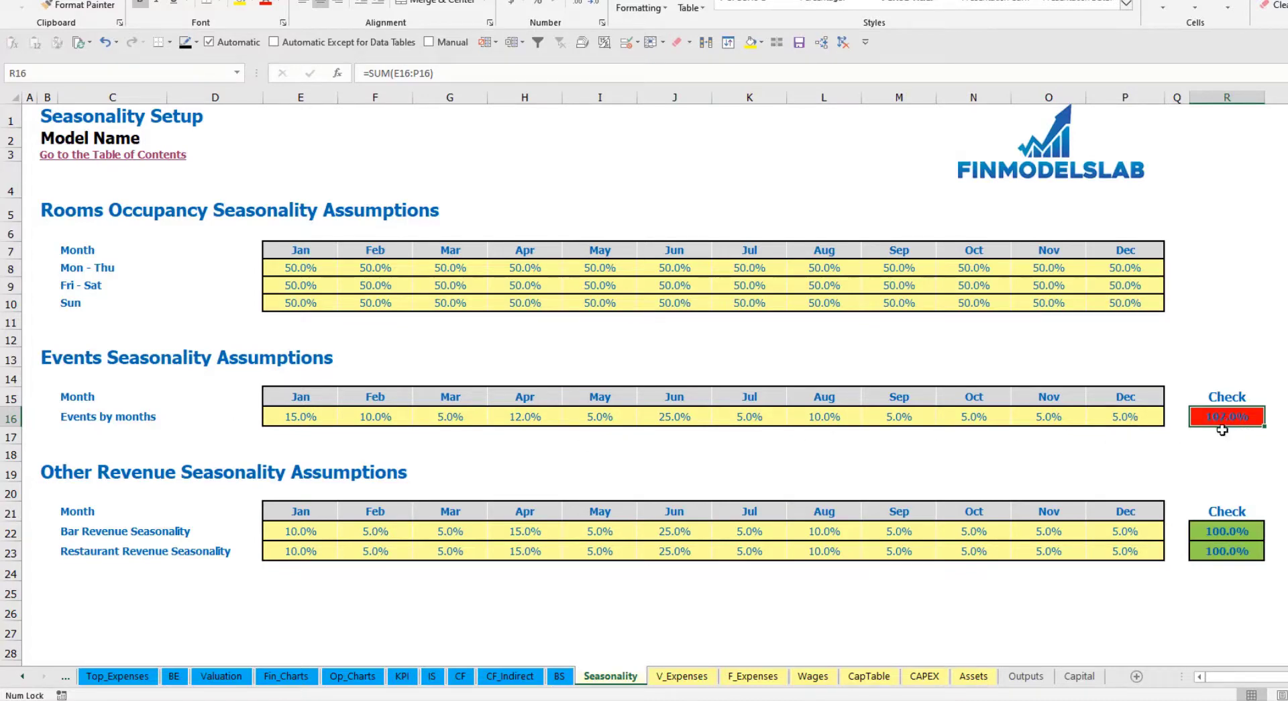
click(673, 420)
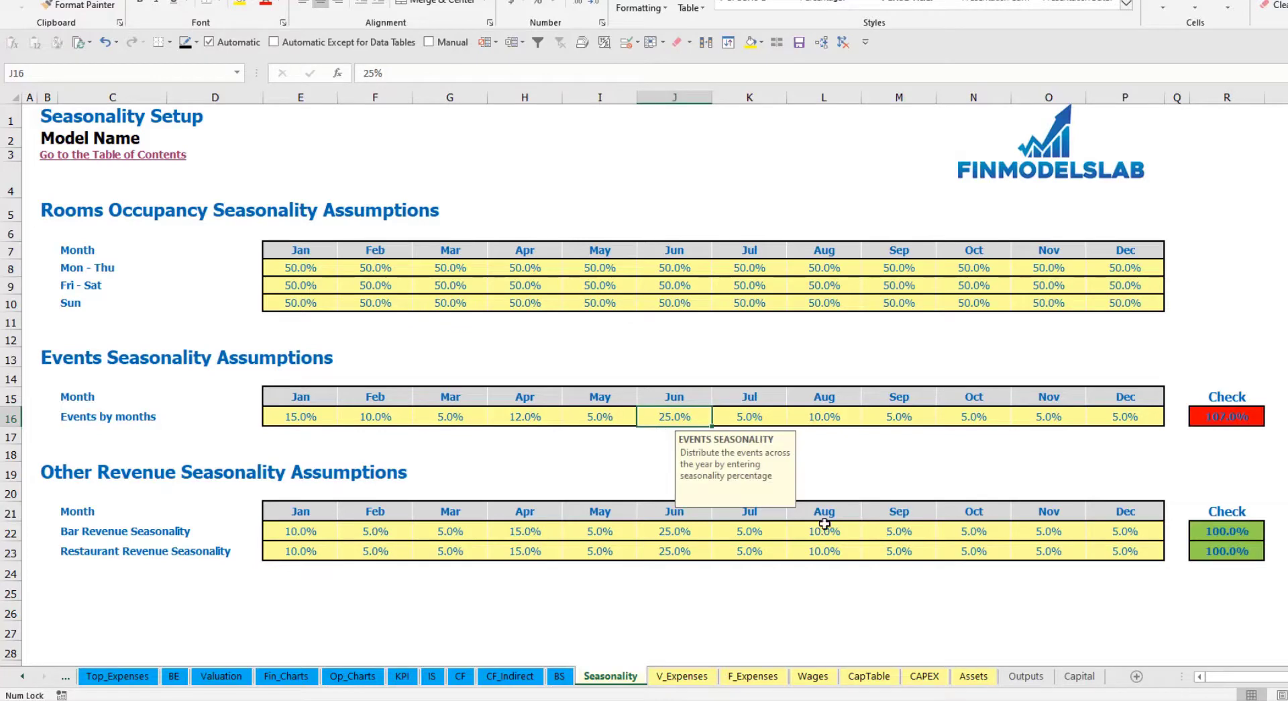
text(18)
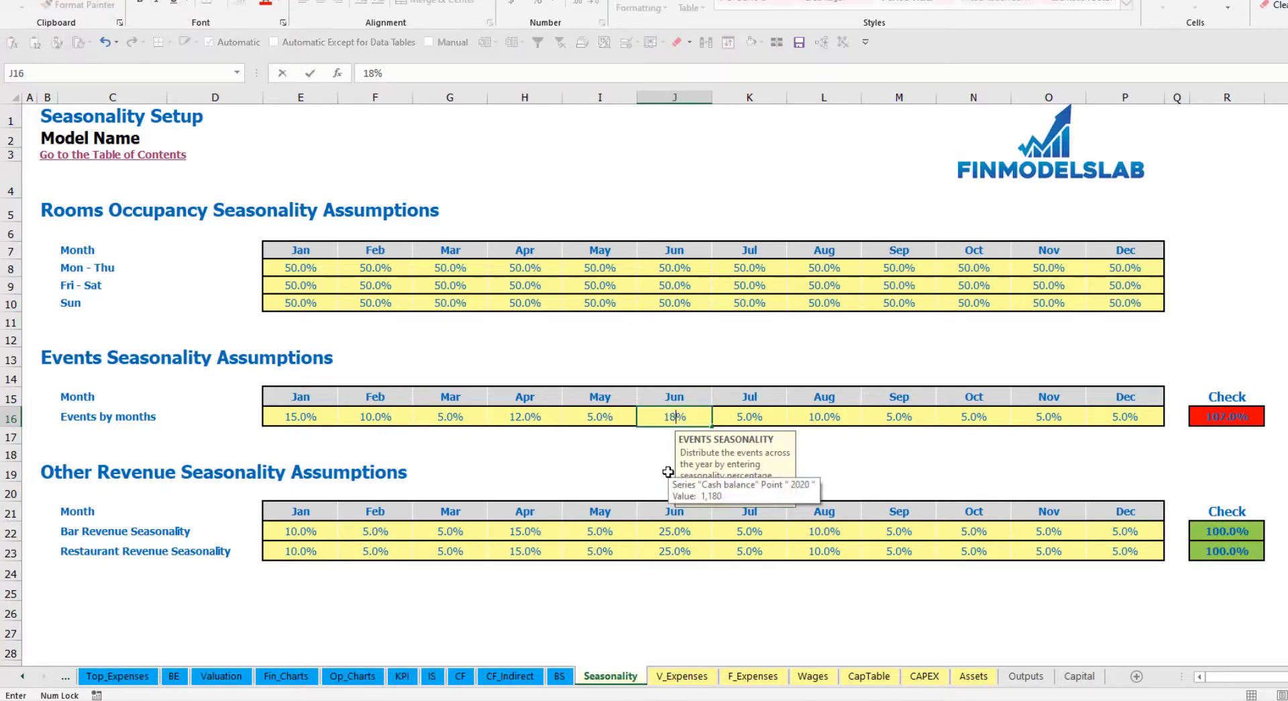
key(Return)
click(1270, 433)
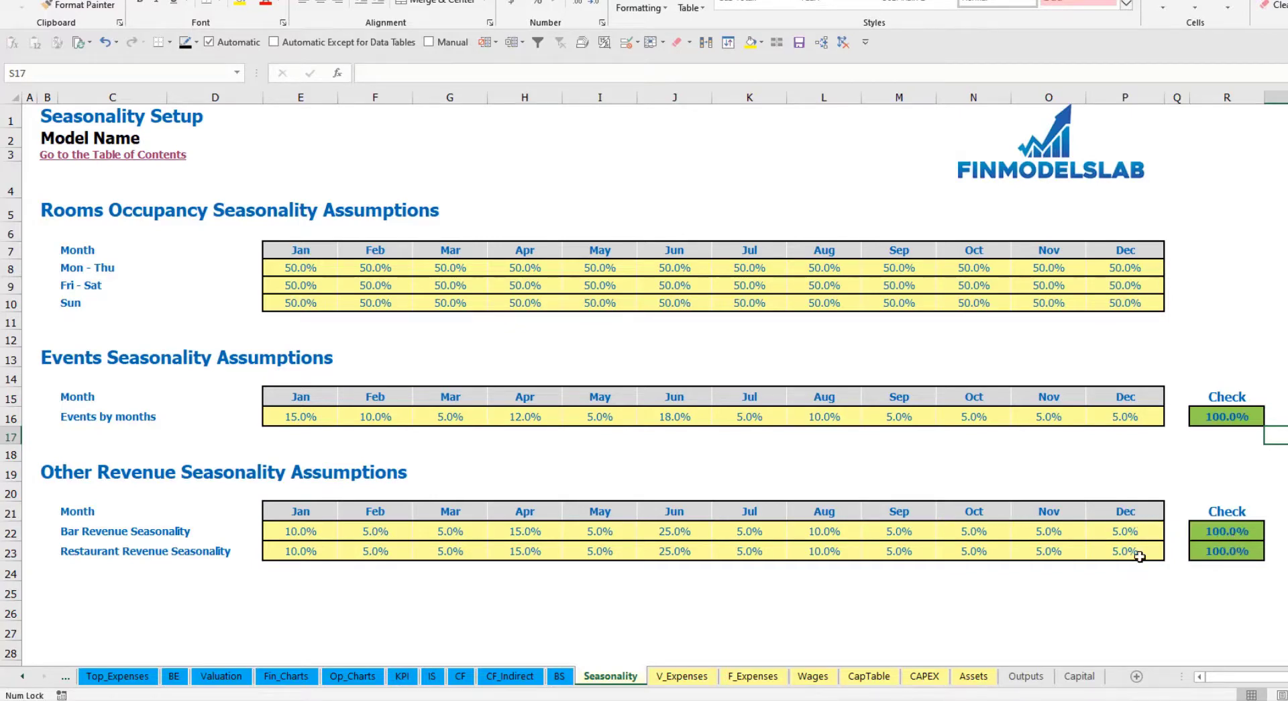
Enter =1/12 as the January Bar Revenue Seasonality and copy it across February to December.
click(293, 530)
text(=1/12)
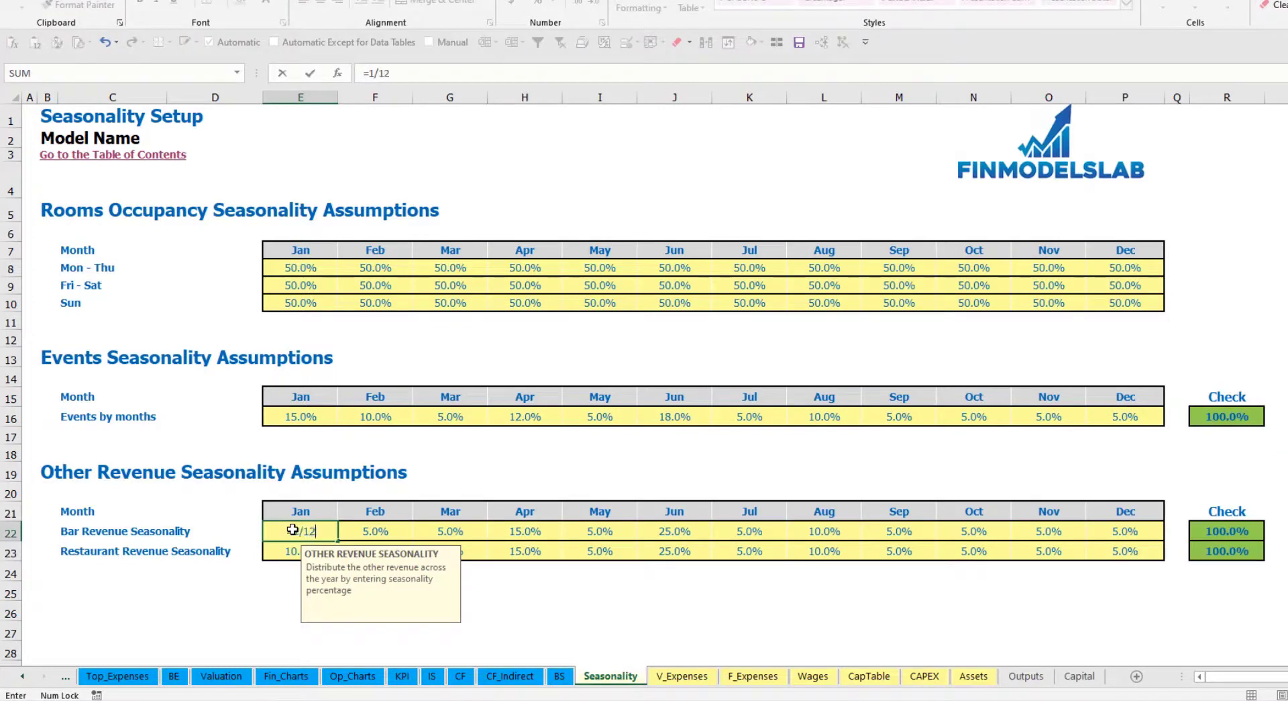
key(ctrl+Return)
key(ctrl+c)
key(Right)
key(ctrl+shift+Right)
key(shift+Left)
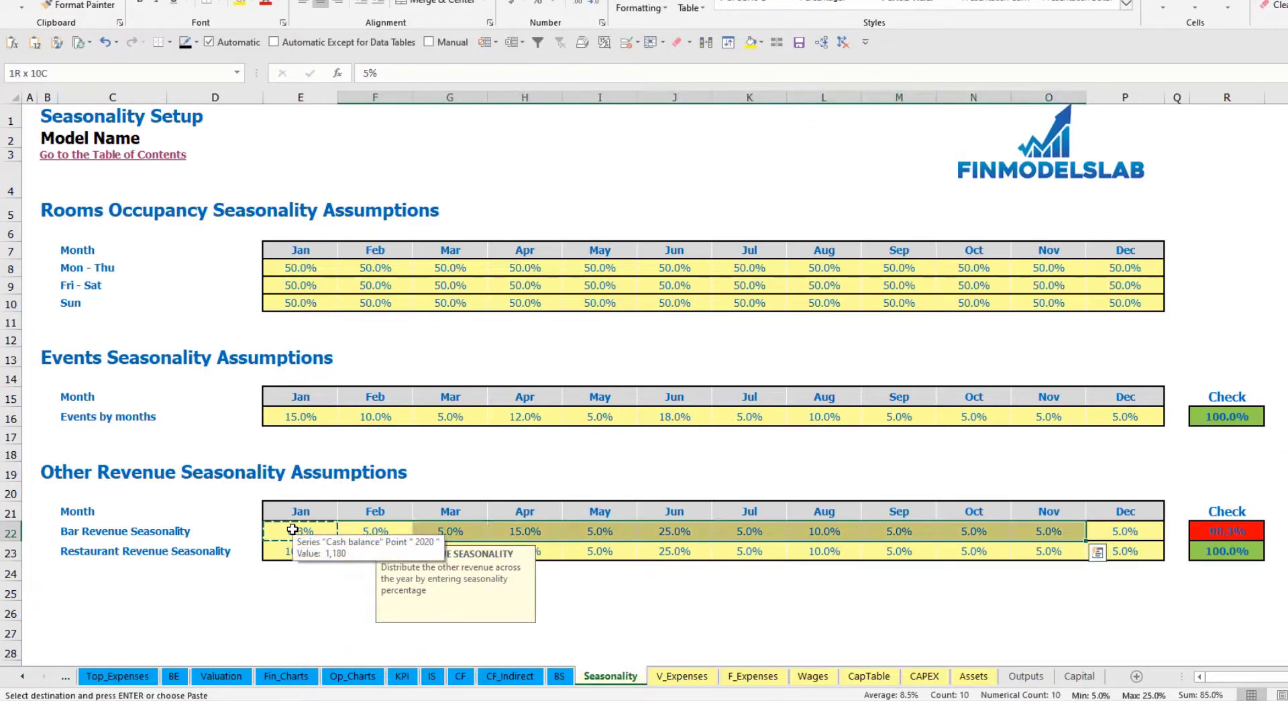
key(shift+Right)
key(ctrl+v)
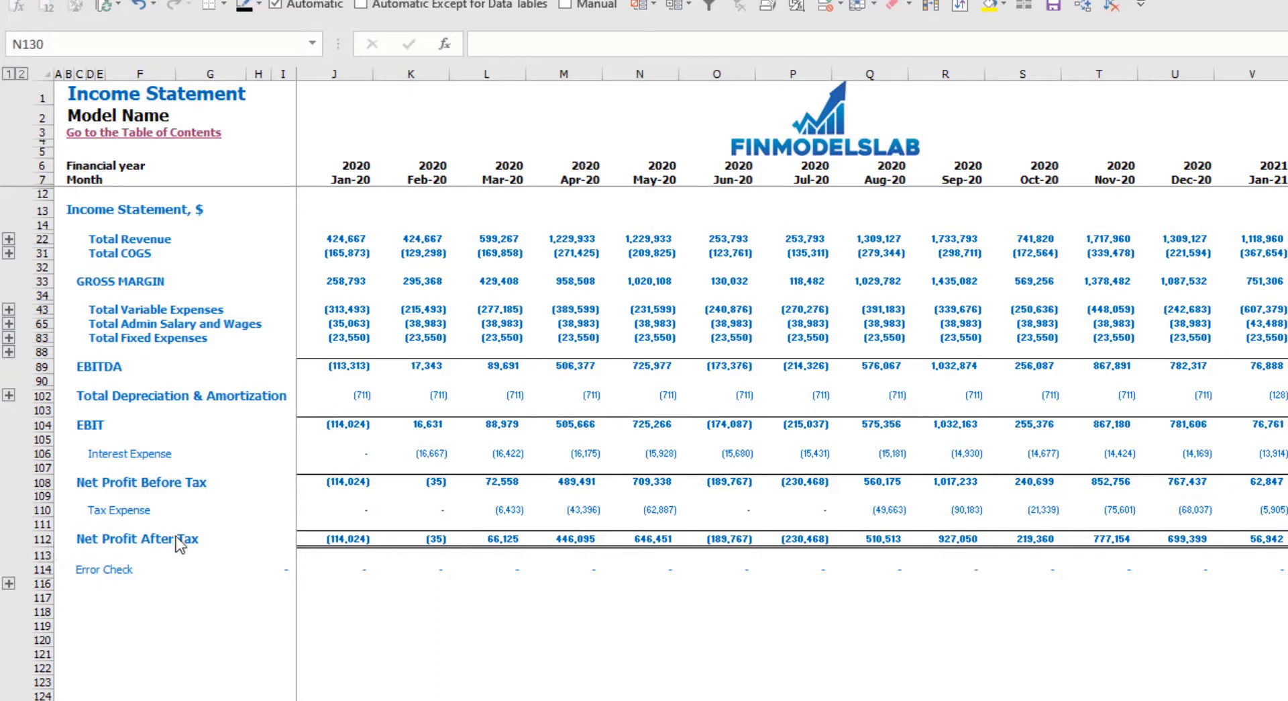
Expand the fixed expenses, variable expenses and revenue detail rows of the Income Statement.
click(9, 337)
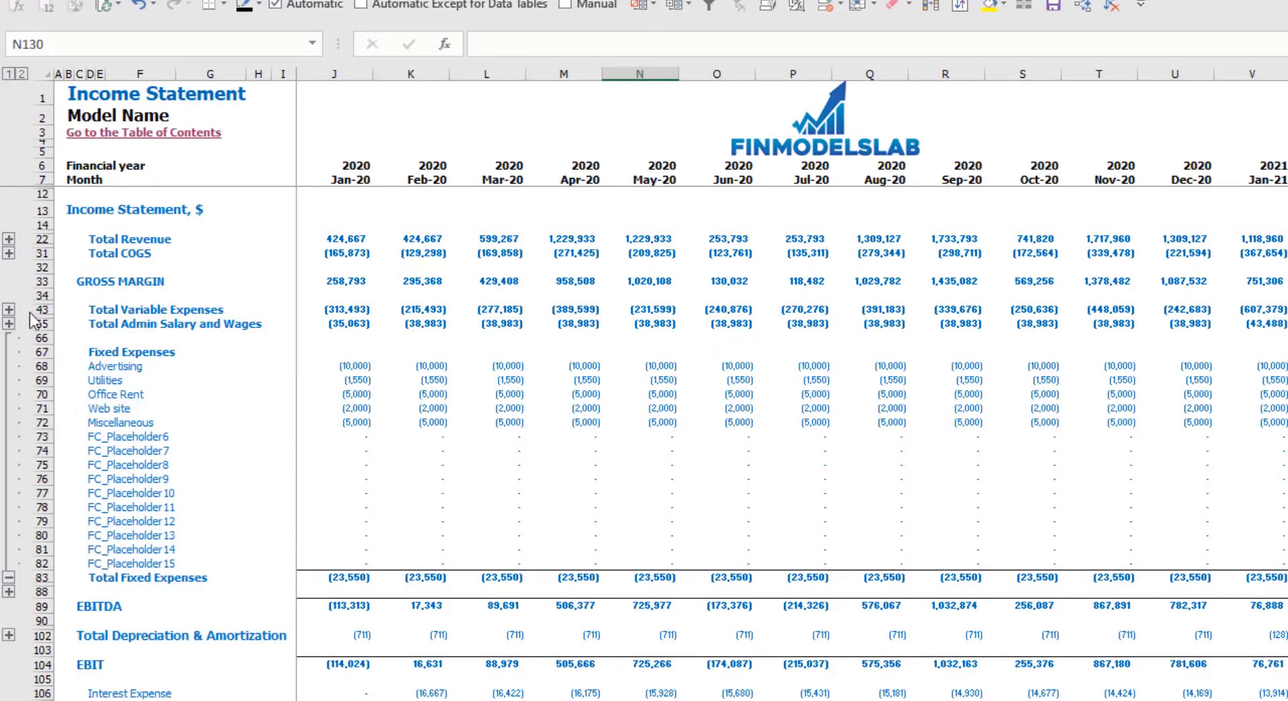
click(9, 309)
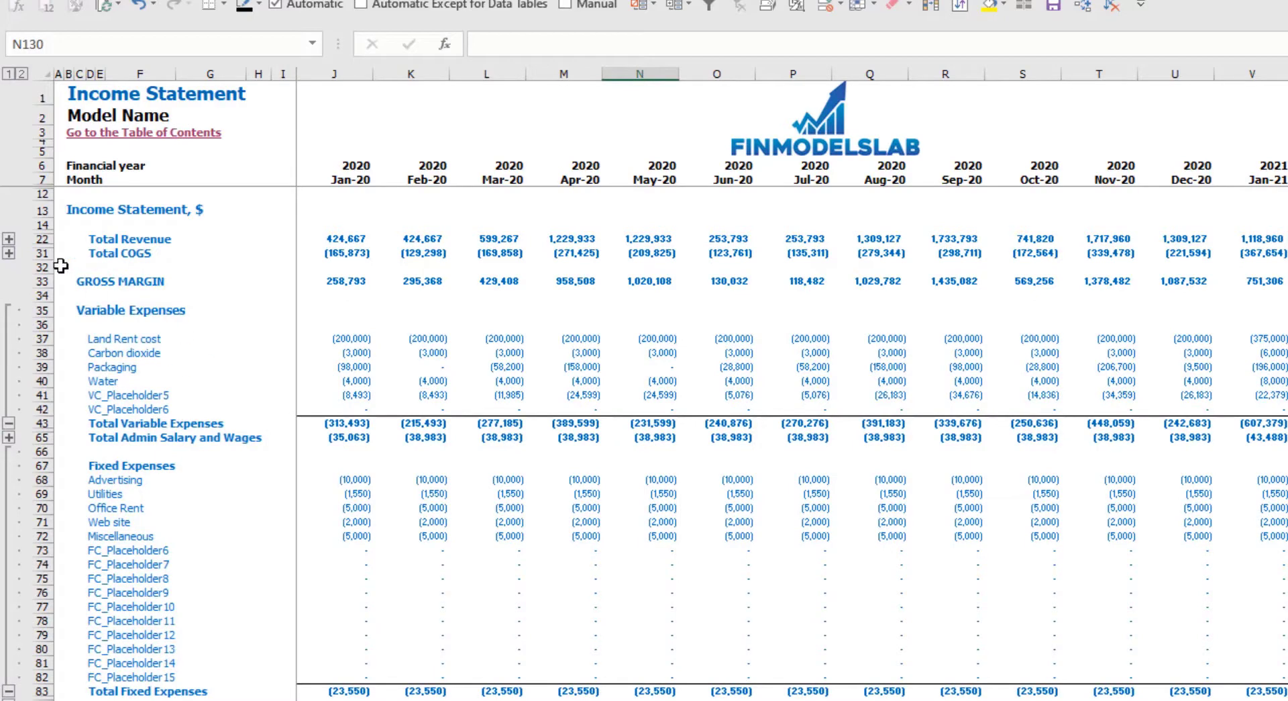
click(9, 238)
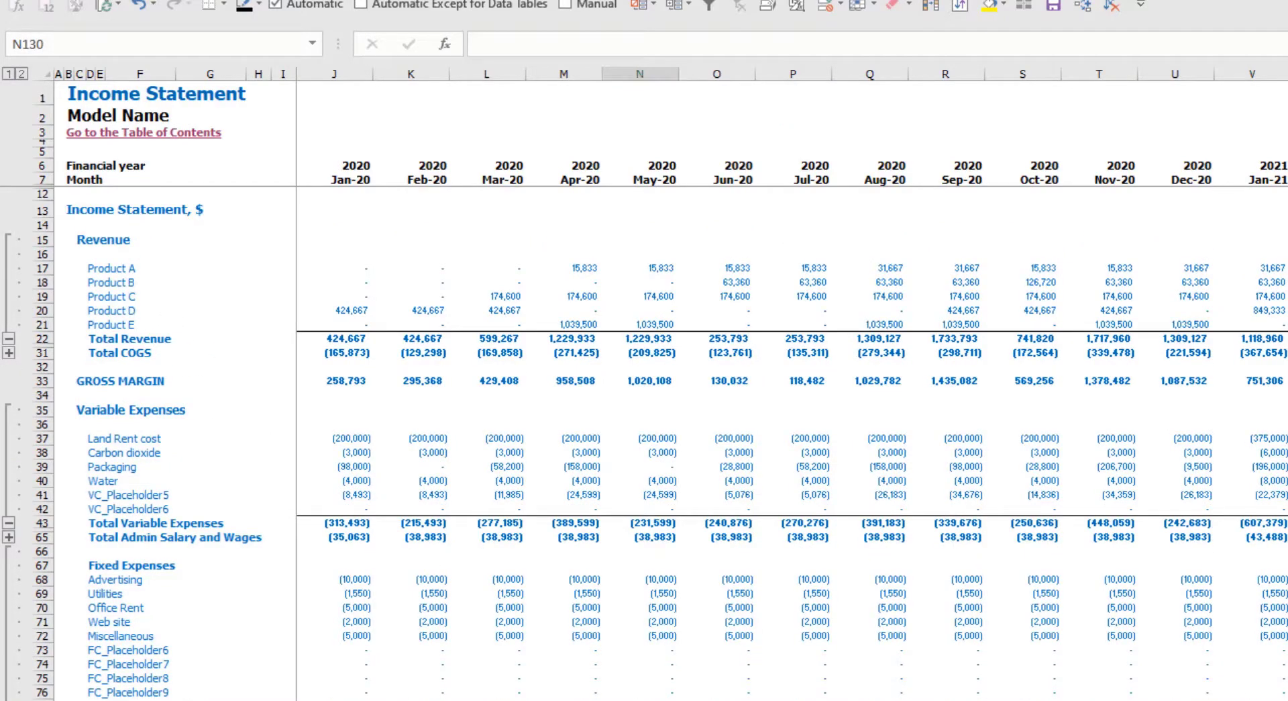
View the Cash Flow Statement sheet and its indirect-method version.
key(ctrl+Page_Down)
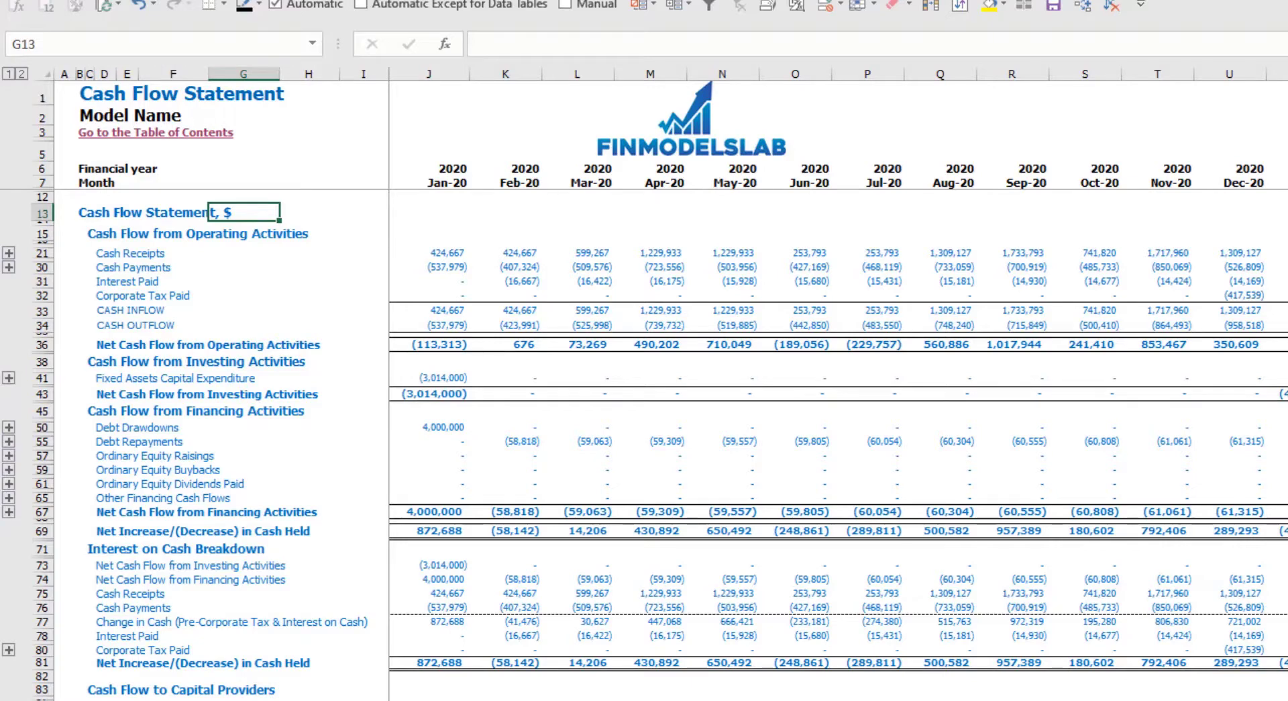
key(ctrl+Page_Down)
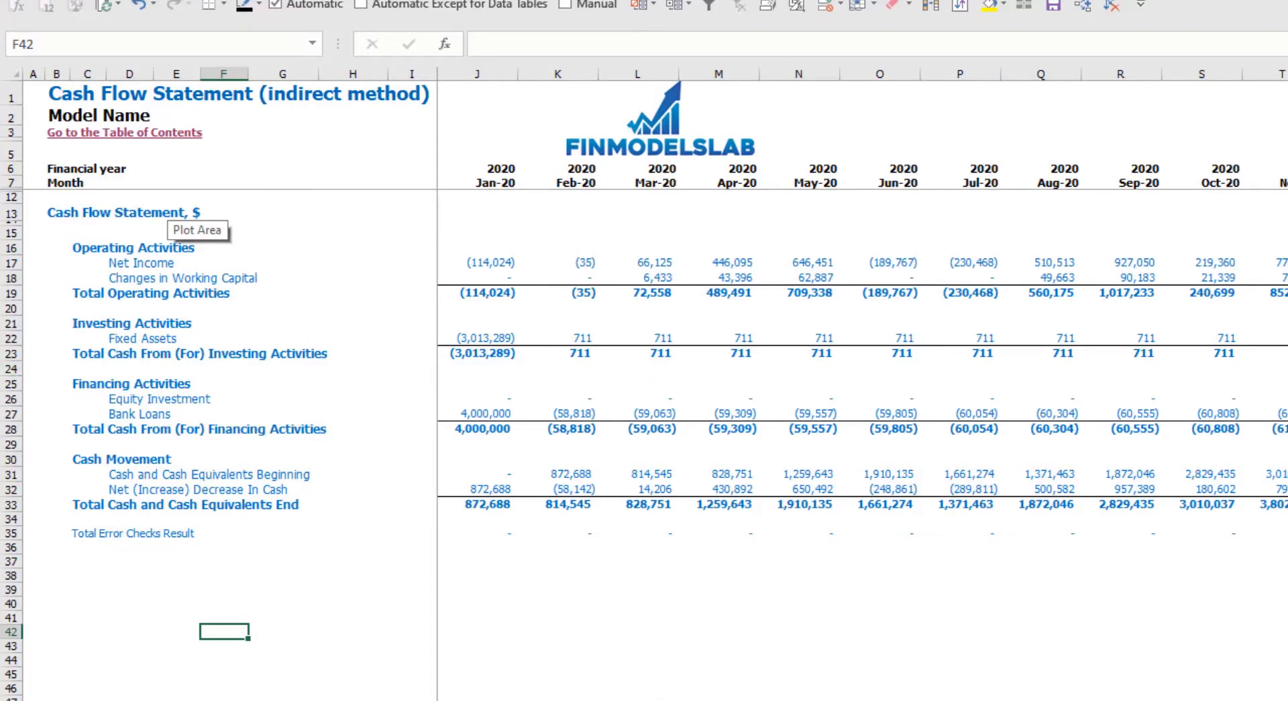
key(ctrl+Page_Up)
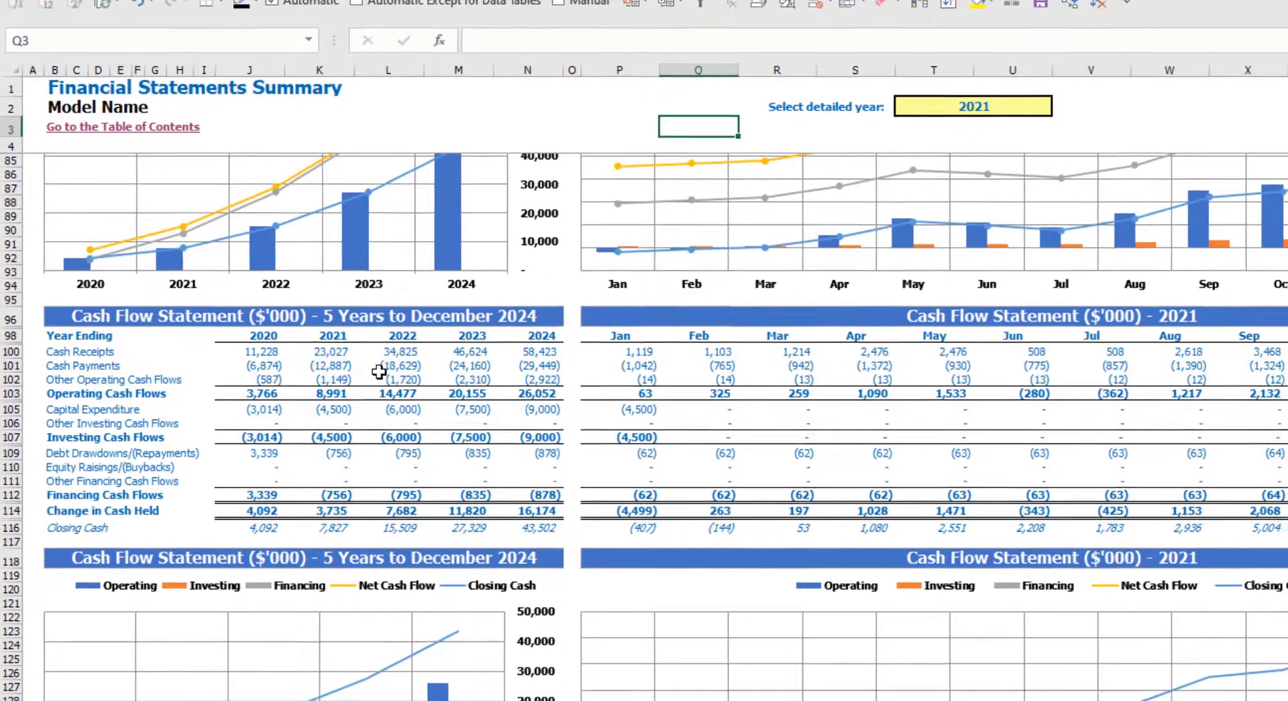
Choose 2022 as the detailed year in the Financial Statements Summary.
scroll(416, 285, up, 20)
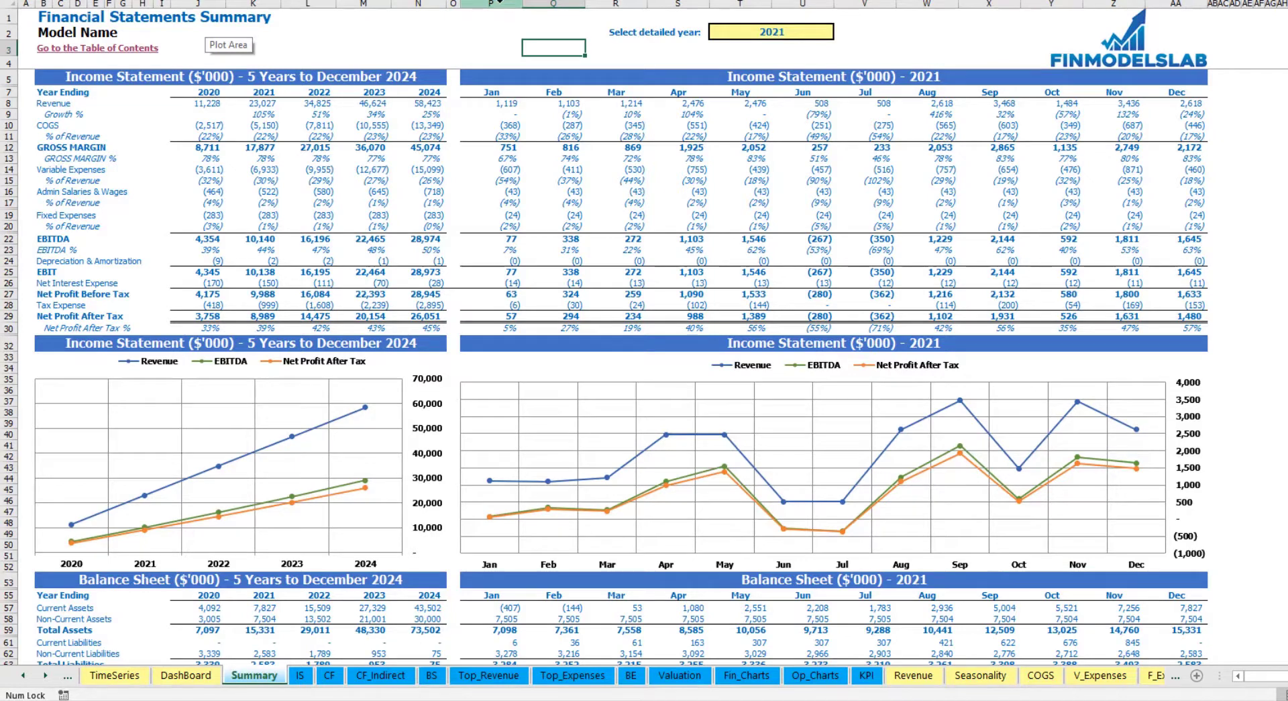
click(830, 32)
click(841, 32)
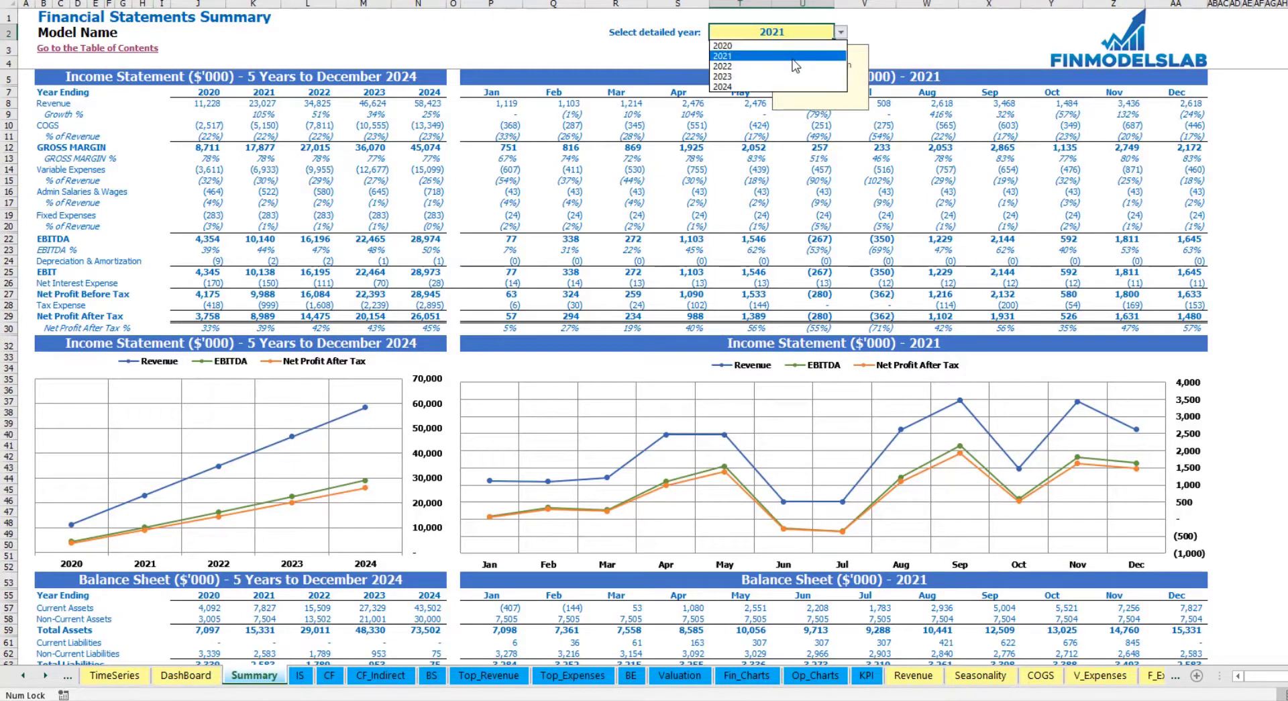
click(797, 66)
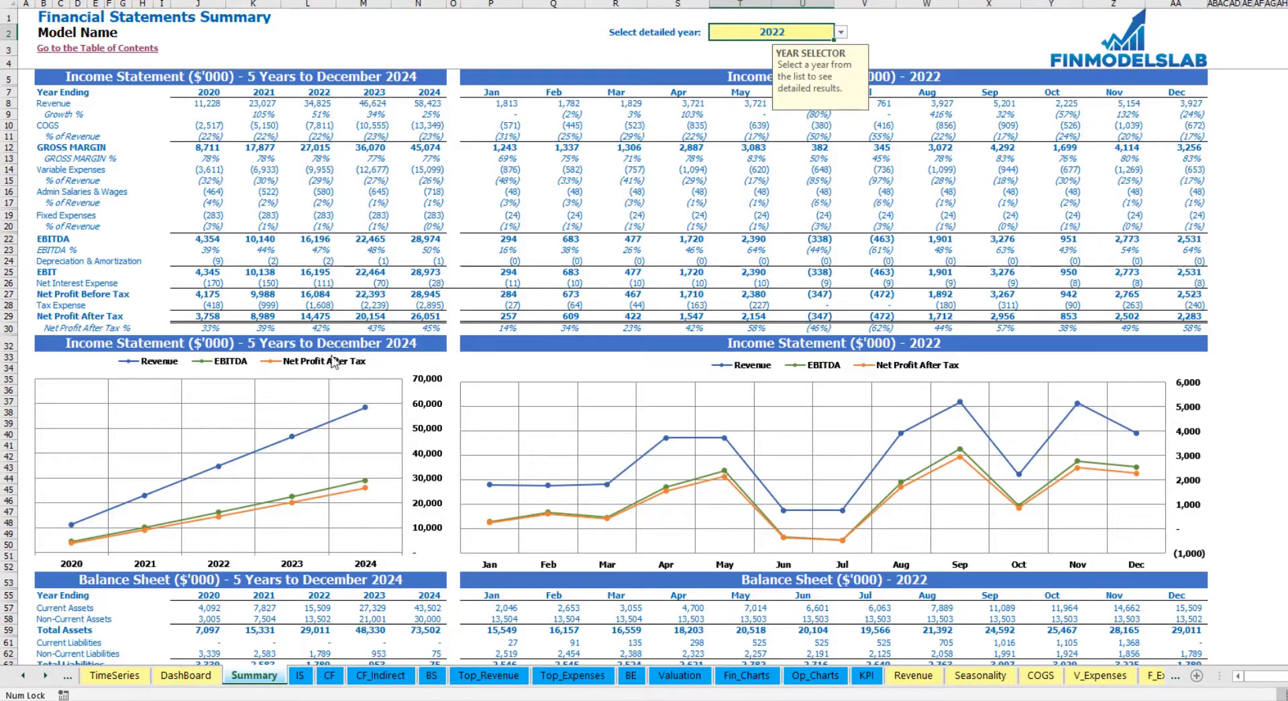
click(1247, 271)
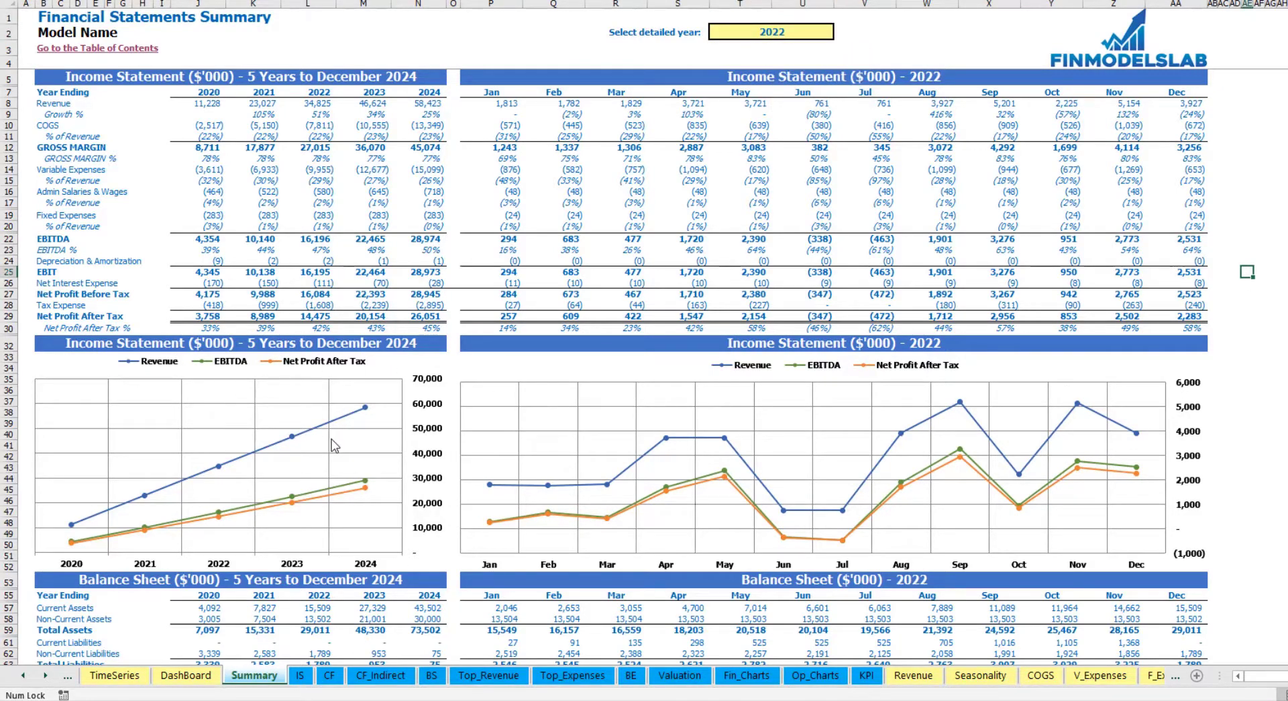
Examine the balance sheet and cash flow tables and charts further down the Financial Statements Summary.
scroll(335, 444, down, 10)
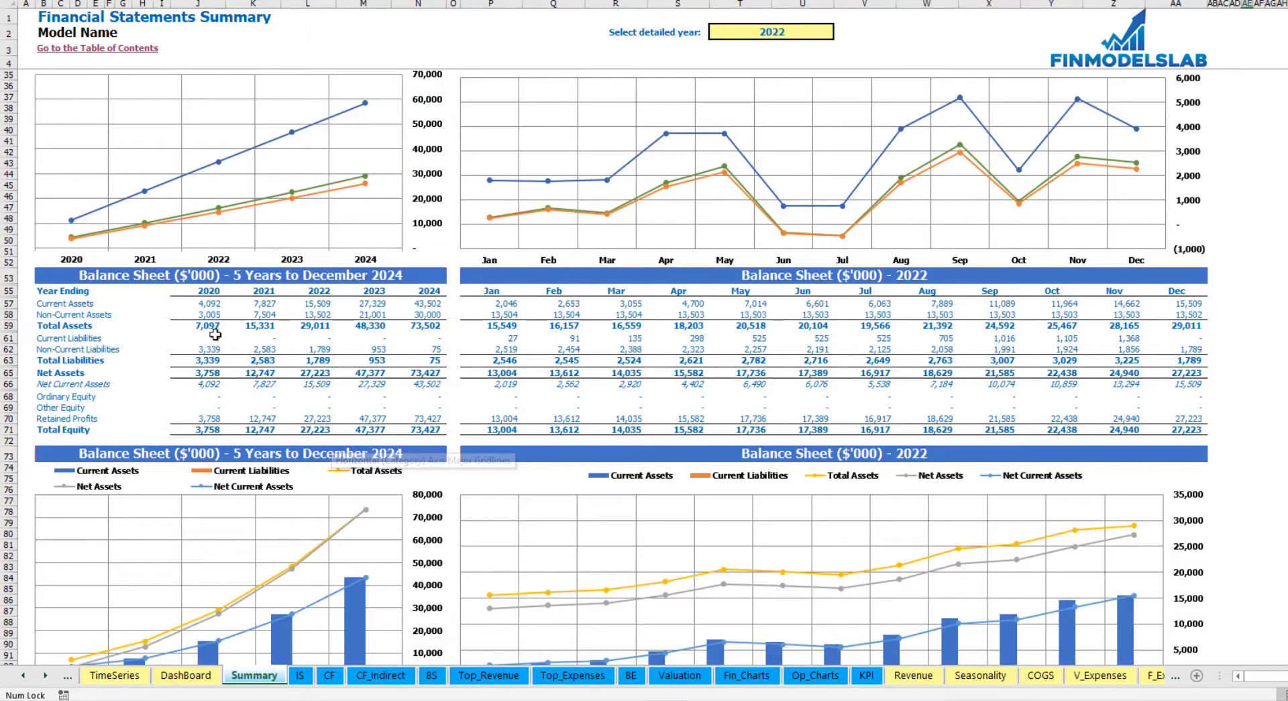
scroll(158, 312, down, 3)
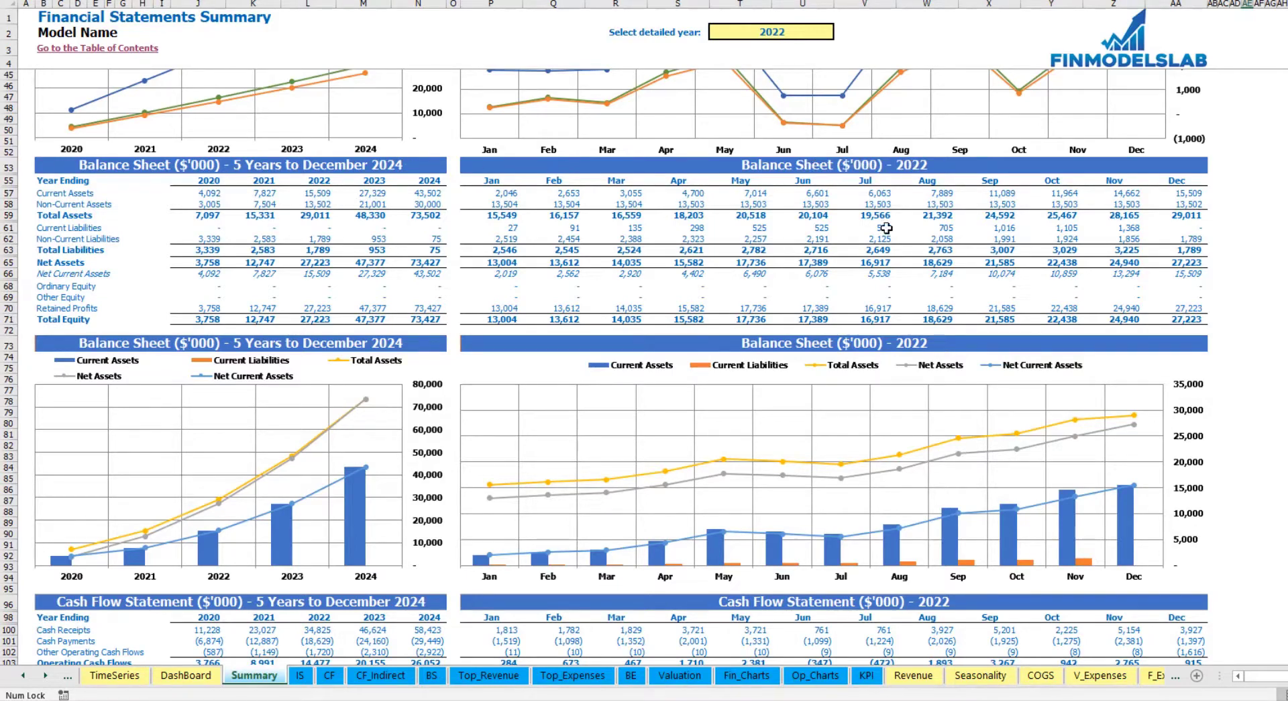
scroll(596, 325, down, 17)
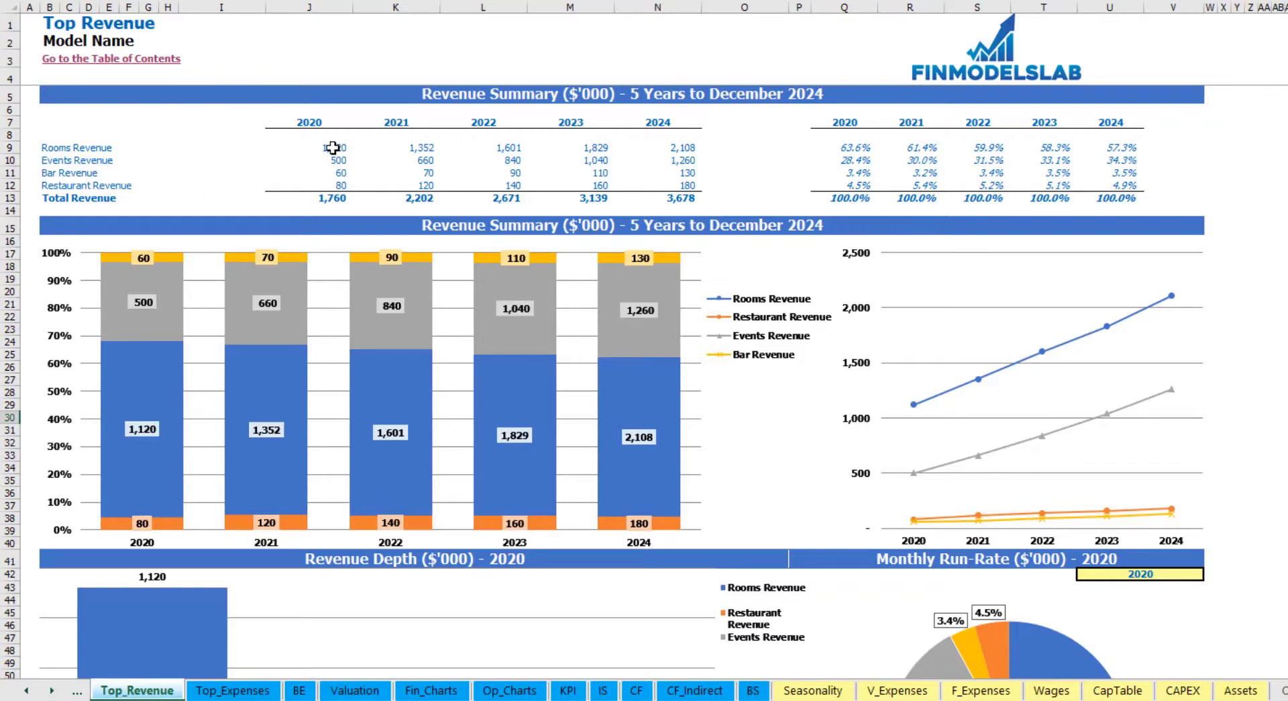
Highlight the 2020–2024 revenue amounts by category and their percentage shares in the Top Revenue summary table.
drag(331, 147, 652, 183)
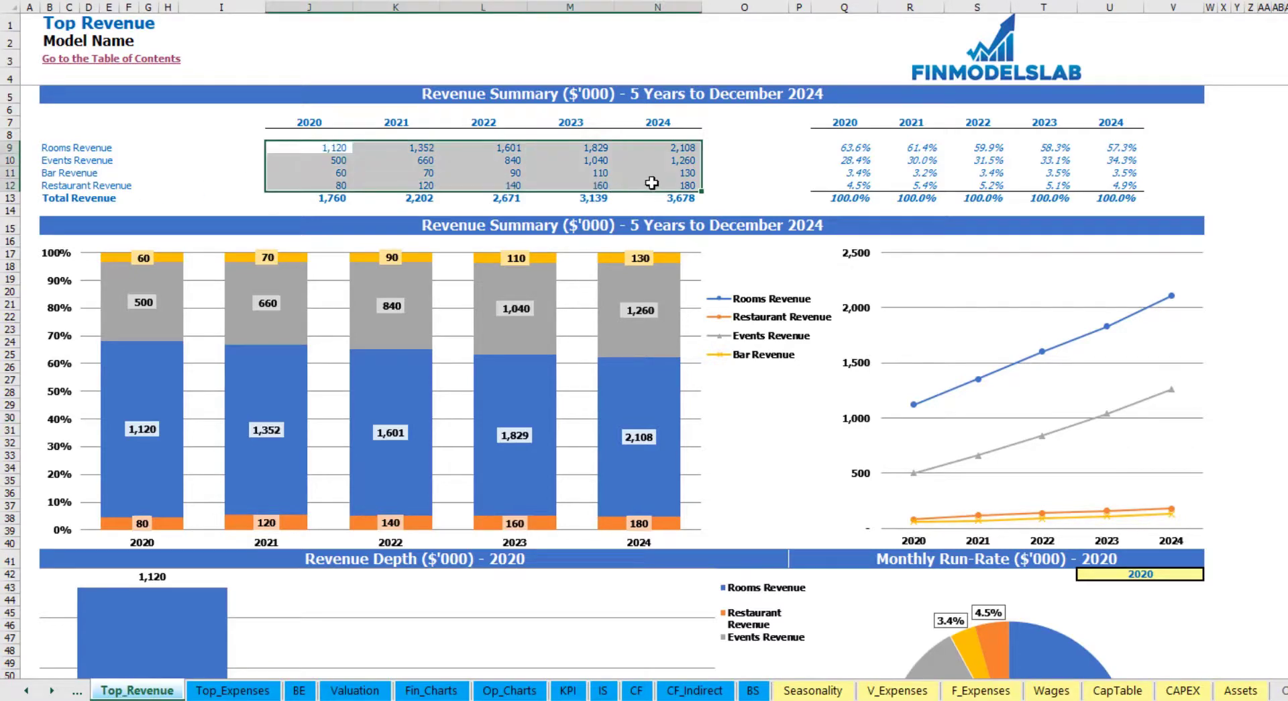
drag(847, 149, 1111, 191)
click(1283, 188)
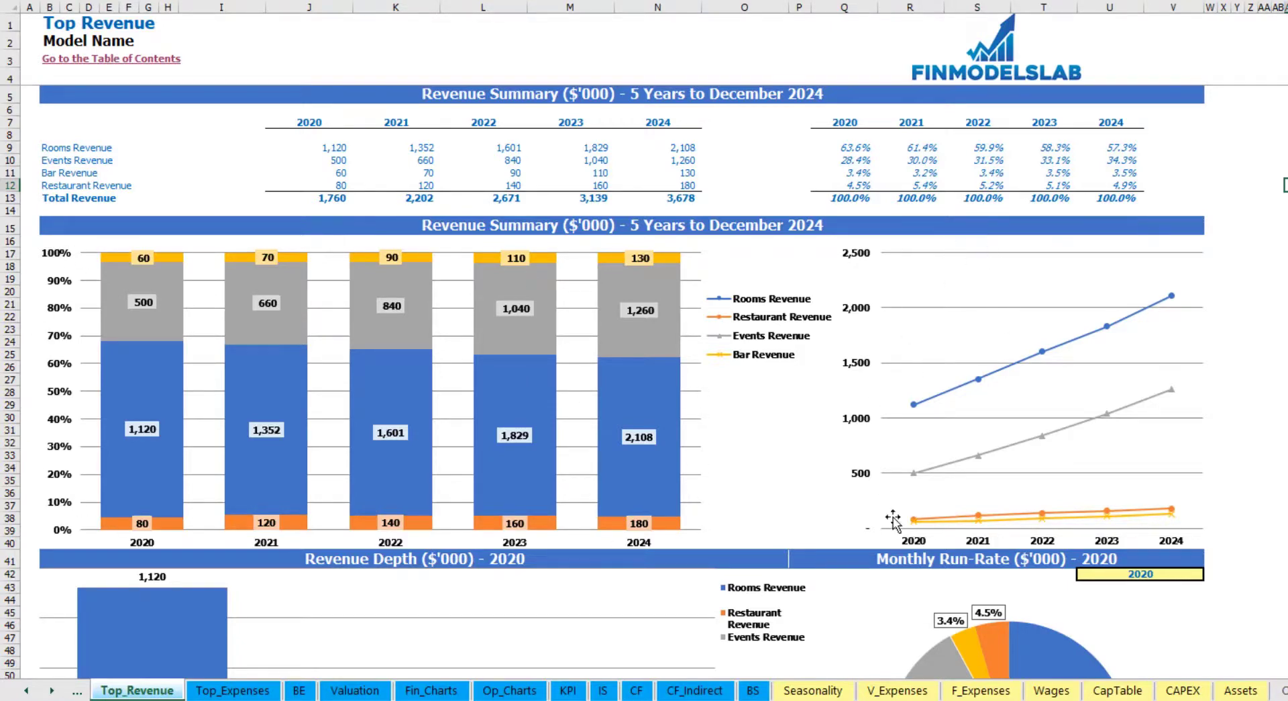
Choose 2022 as the year for the Revenue Depth and Monthly Run-Rate charts on the Top Revenue sheet.
scroll(623, 382, down, 12)
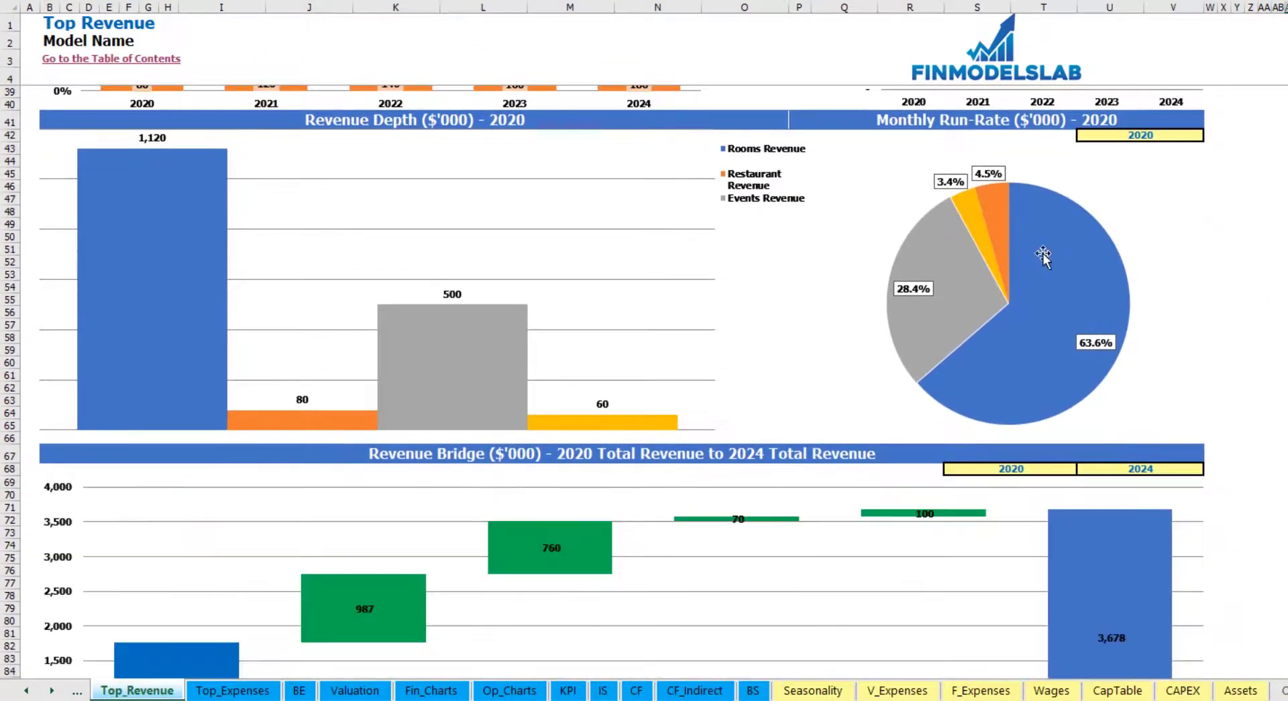
click(1198, 134)
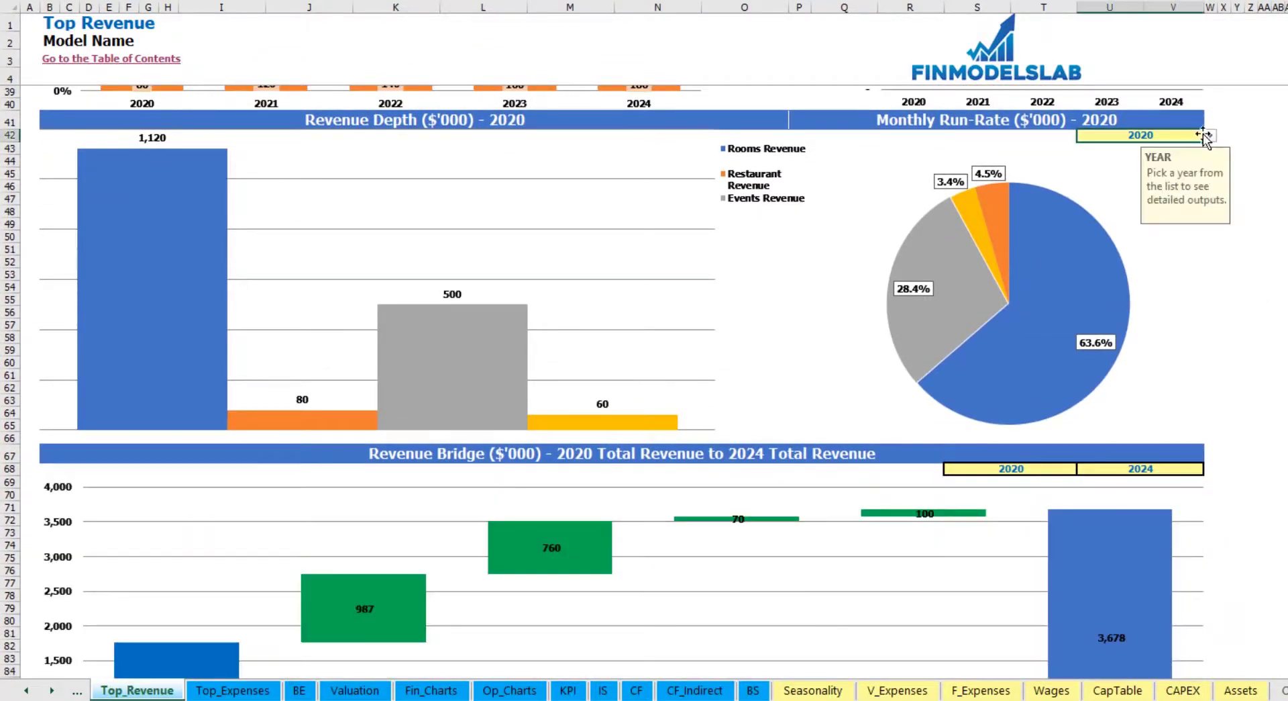
click(1210, 136)
click(1151, 171)
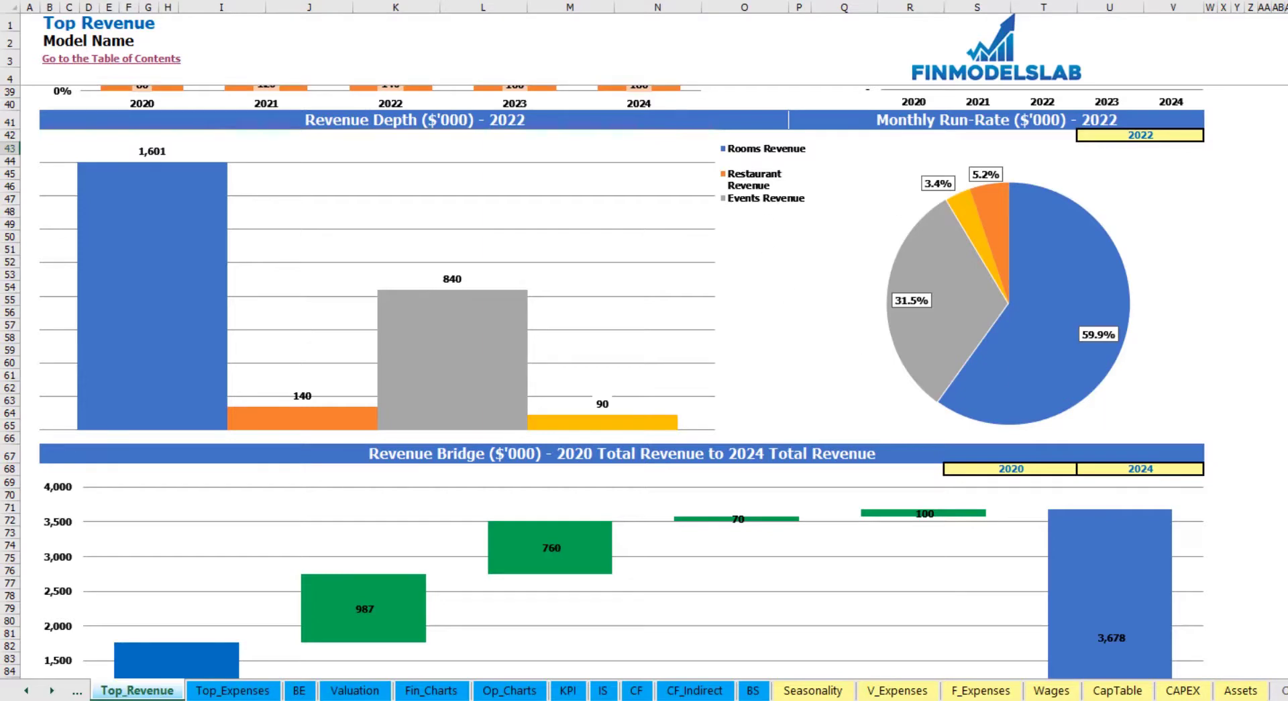
Set the Revenue Bridge chart's last year to 2023 and pick its first year from the year list.
scroll(604, 383, down, 9)
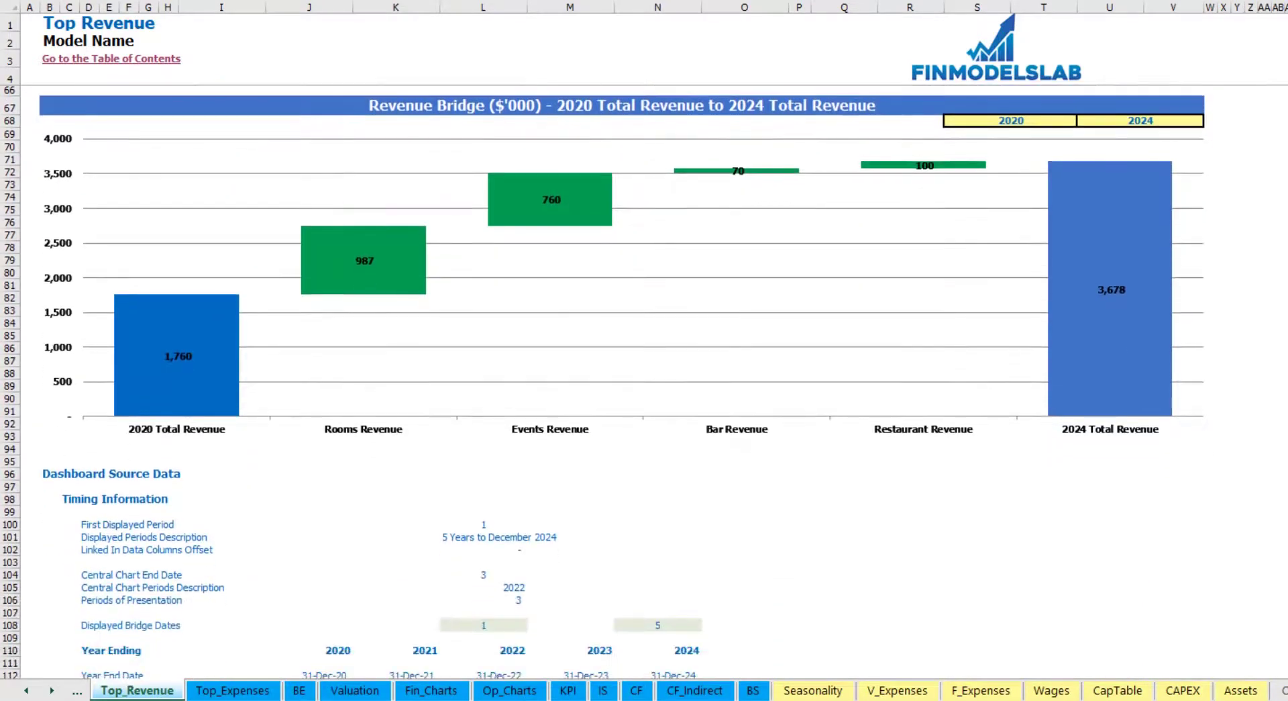
mouse_move(167, 346)
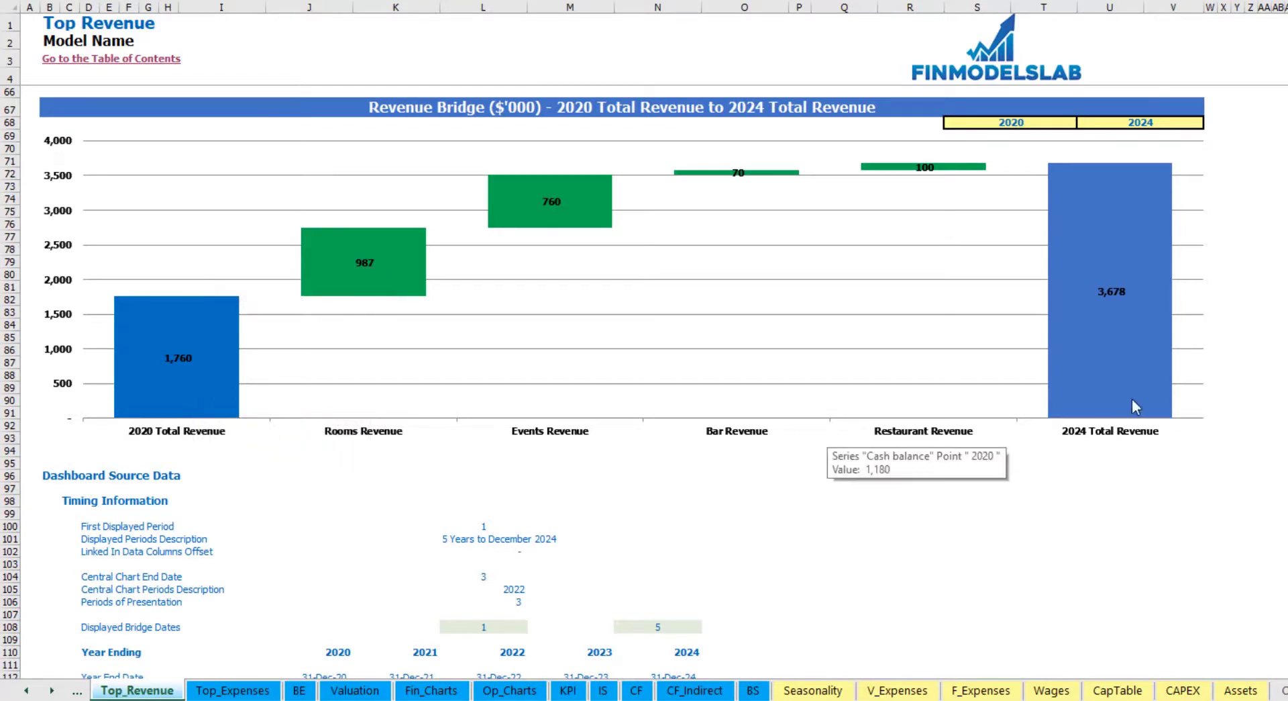
click(1184, 123)
click(1210, 122)
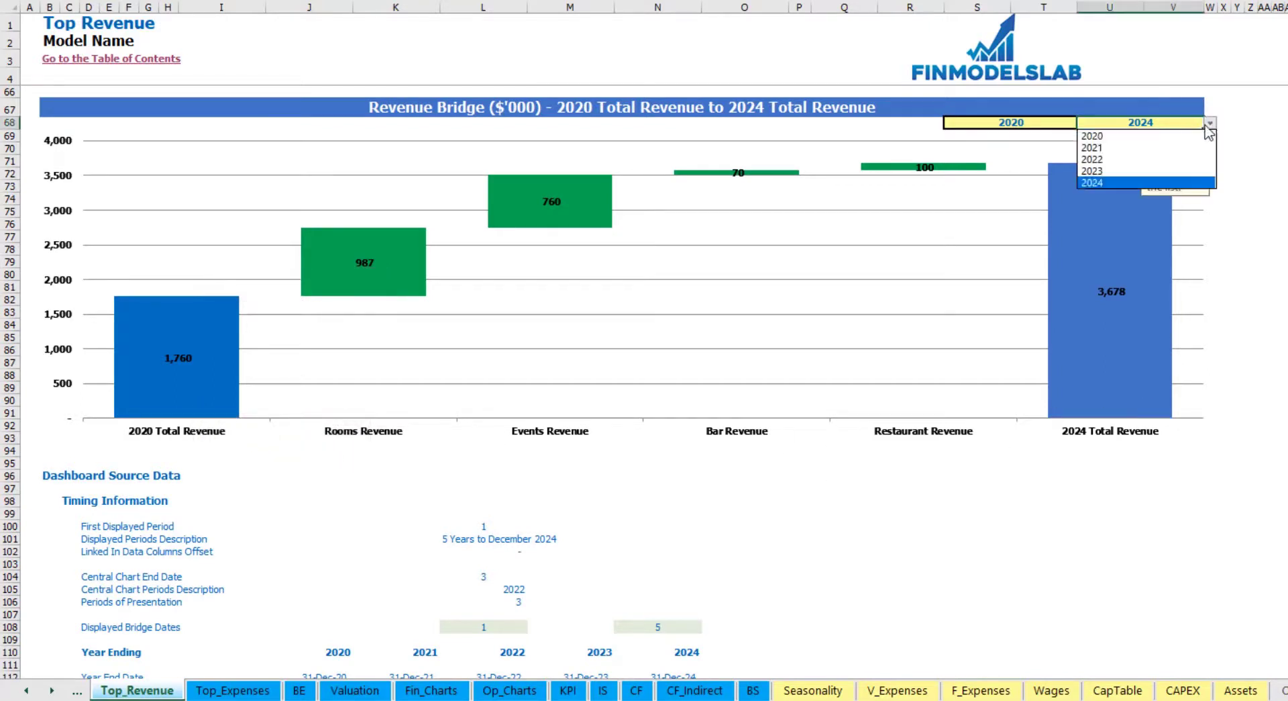
click(1144, 171)
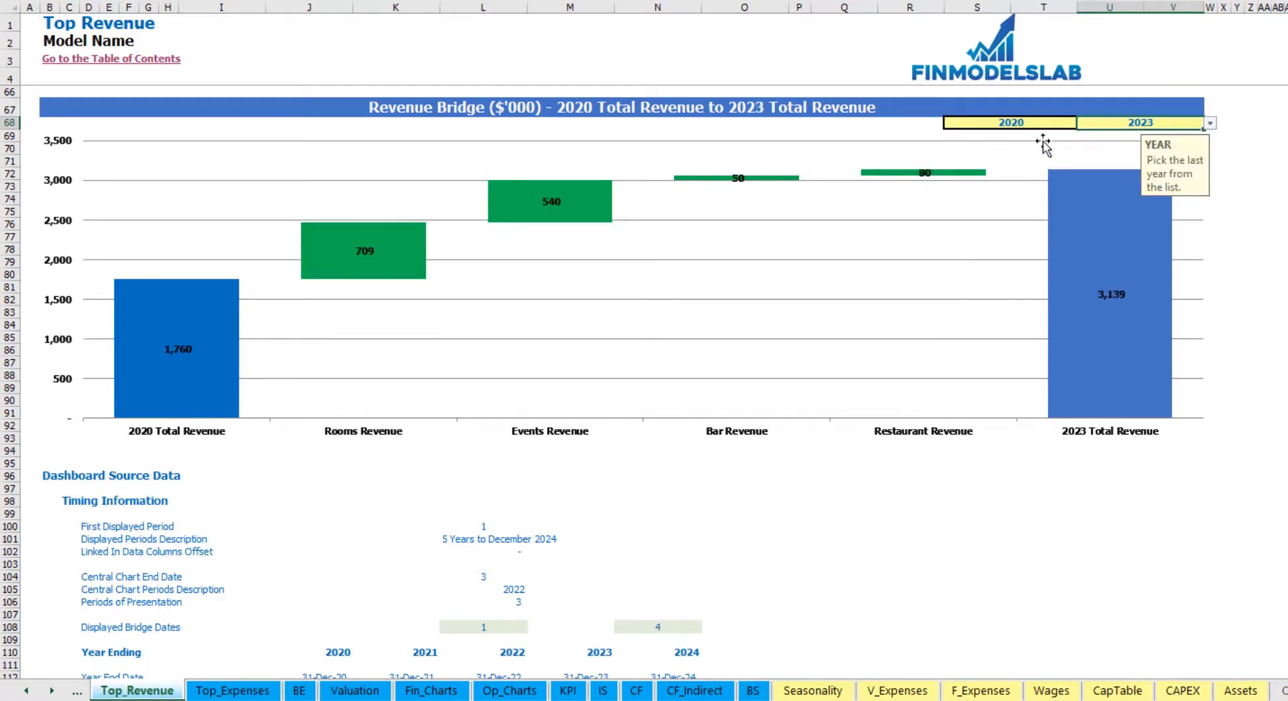
click(1057, 123)
click(1084, 122)
click(1049, 148)
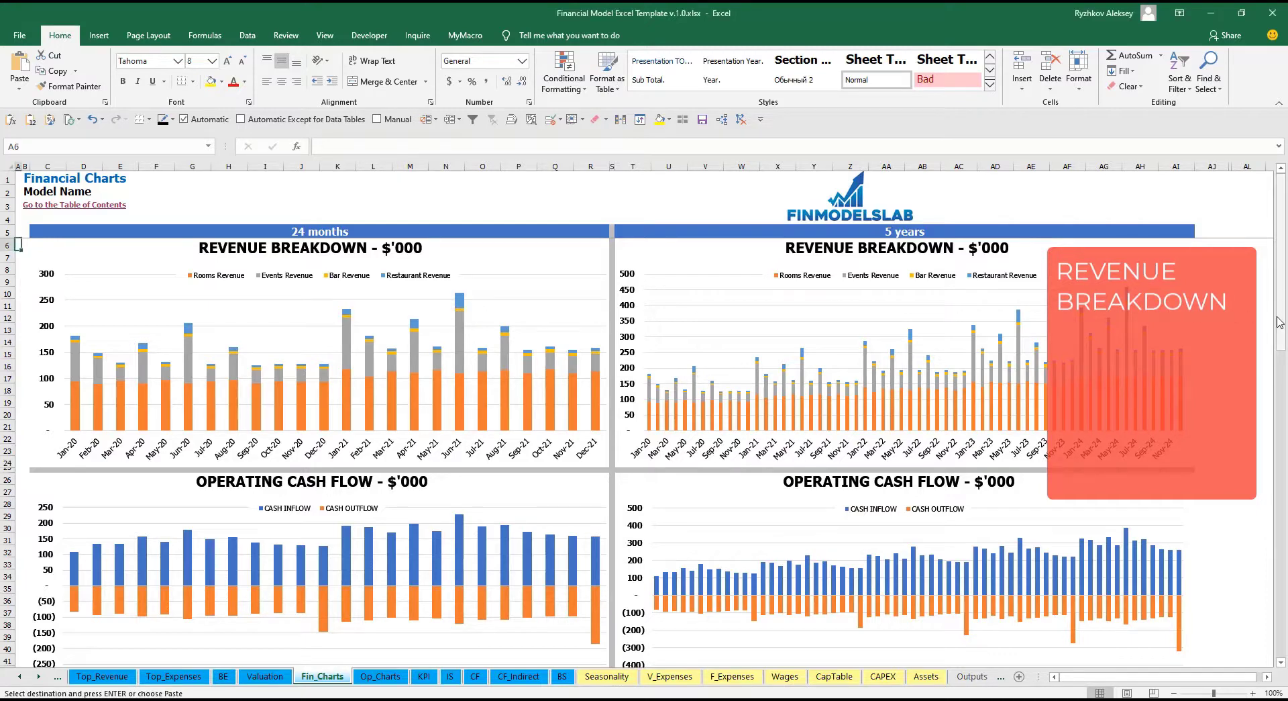
Review the 24-month and five-year charts on the Financial Charts and Operational Charts sheets.
drag(1281, 307, 1283, 397)
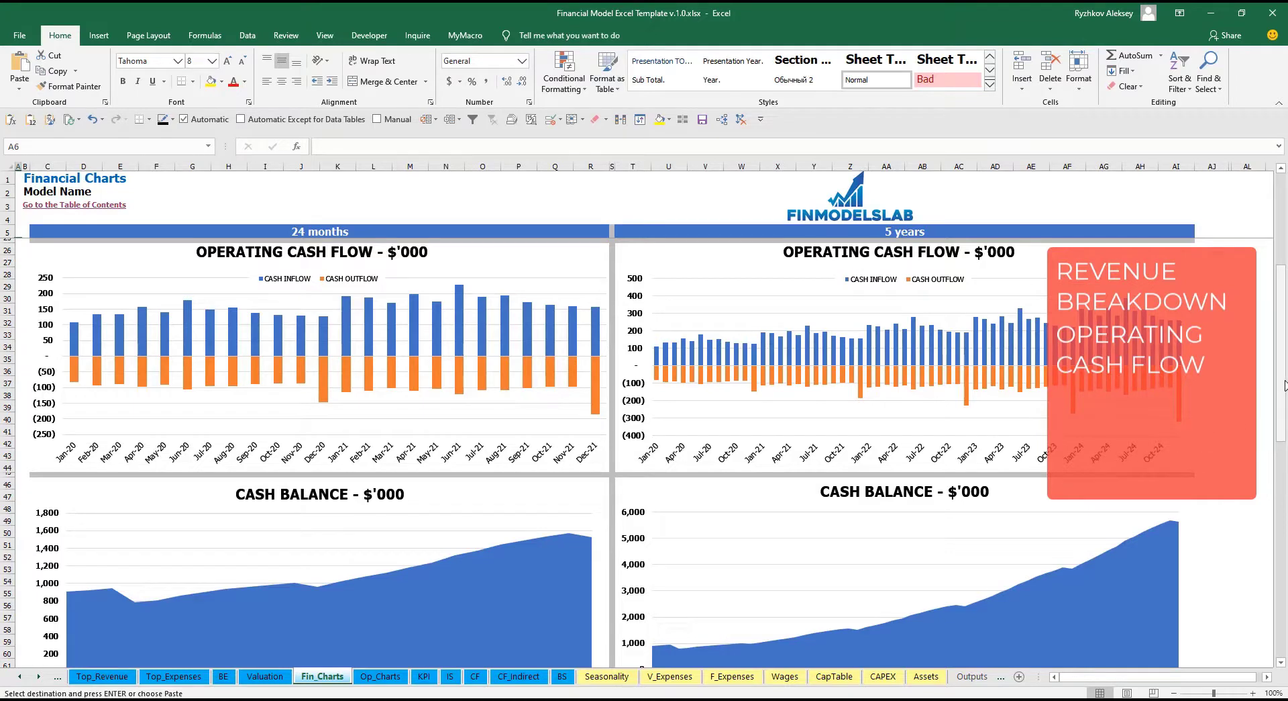
drag(1282, 381, 1284, 571)
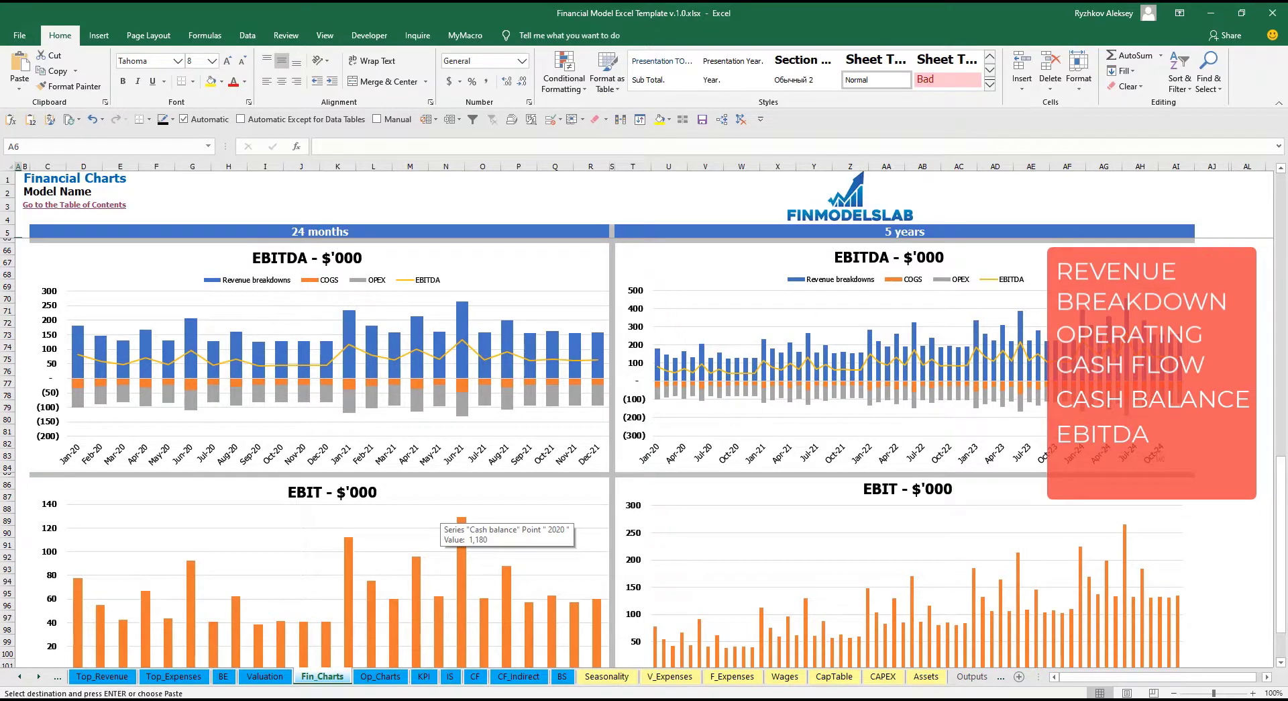
drag(1284, 481, 1284, 480)
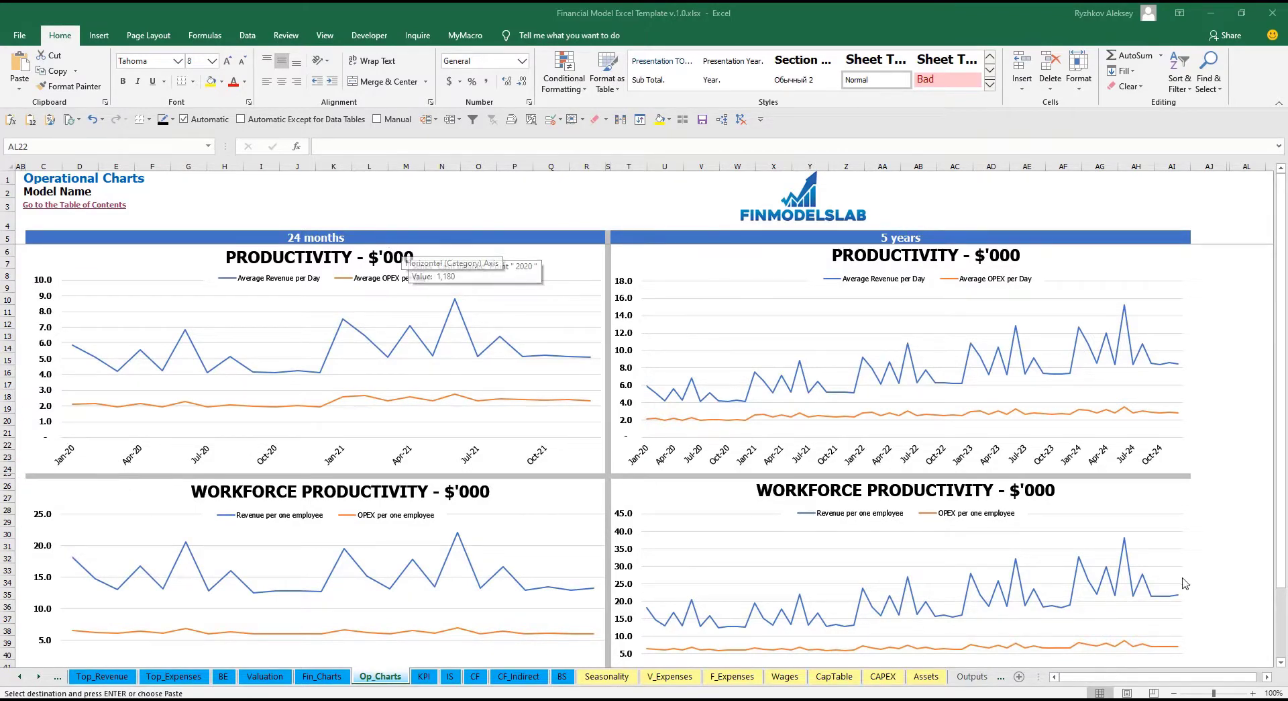
click(1280, 271)
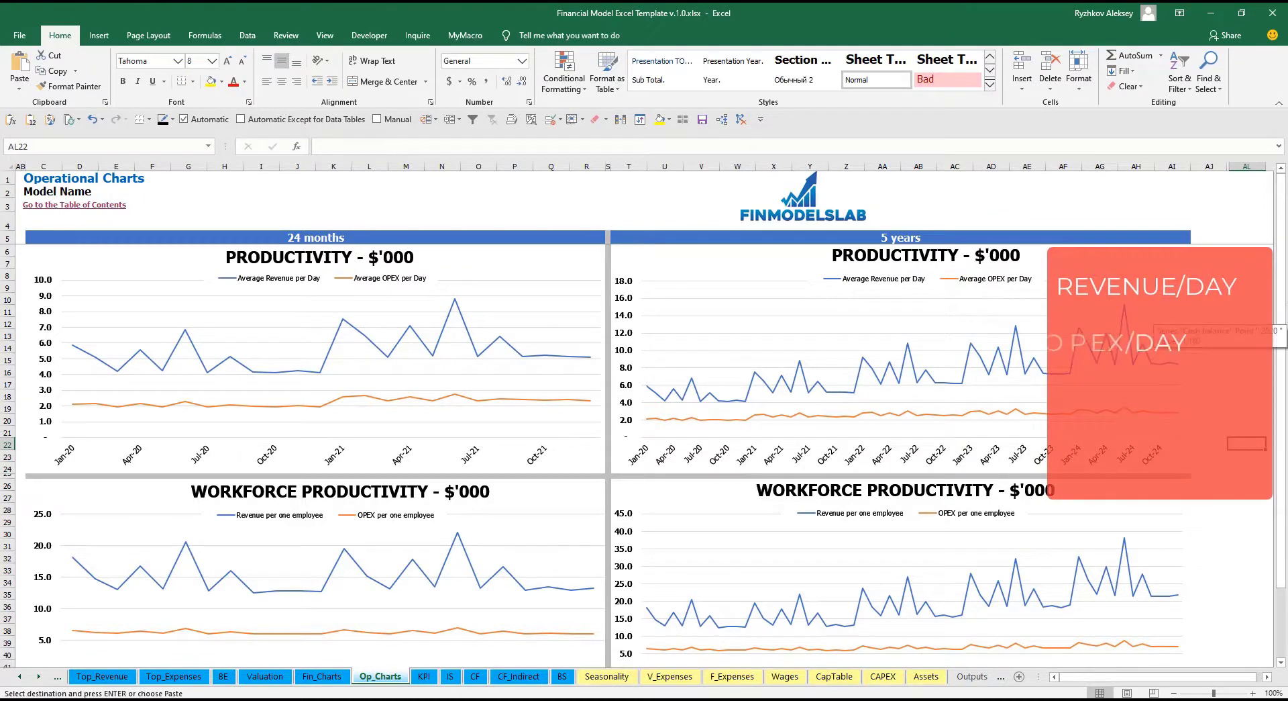
scroll(1248, 387, down, 2)
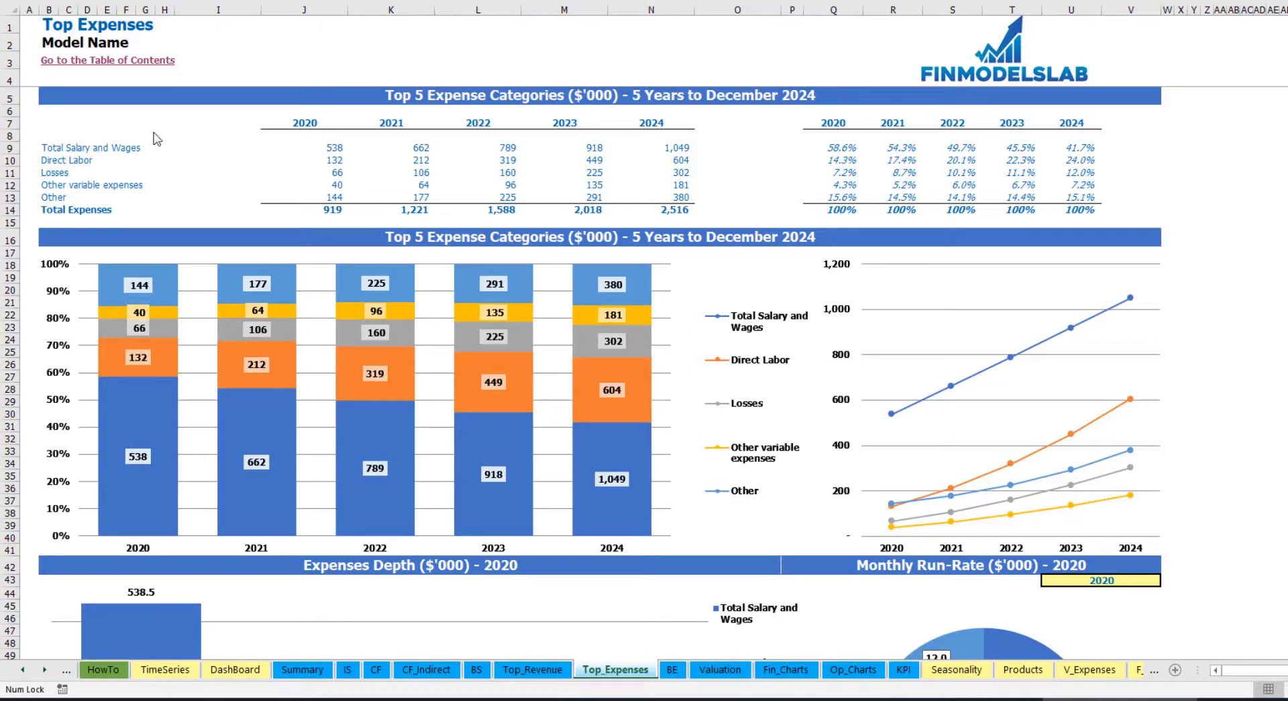
Highlight the category names, yearly amounts, Total Expenses row and percentage shares in the Top 5 Expense Categories table.
drag(57, 152, 49, 184)
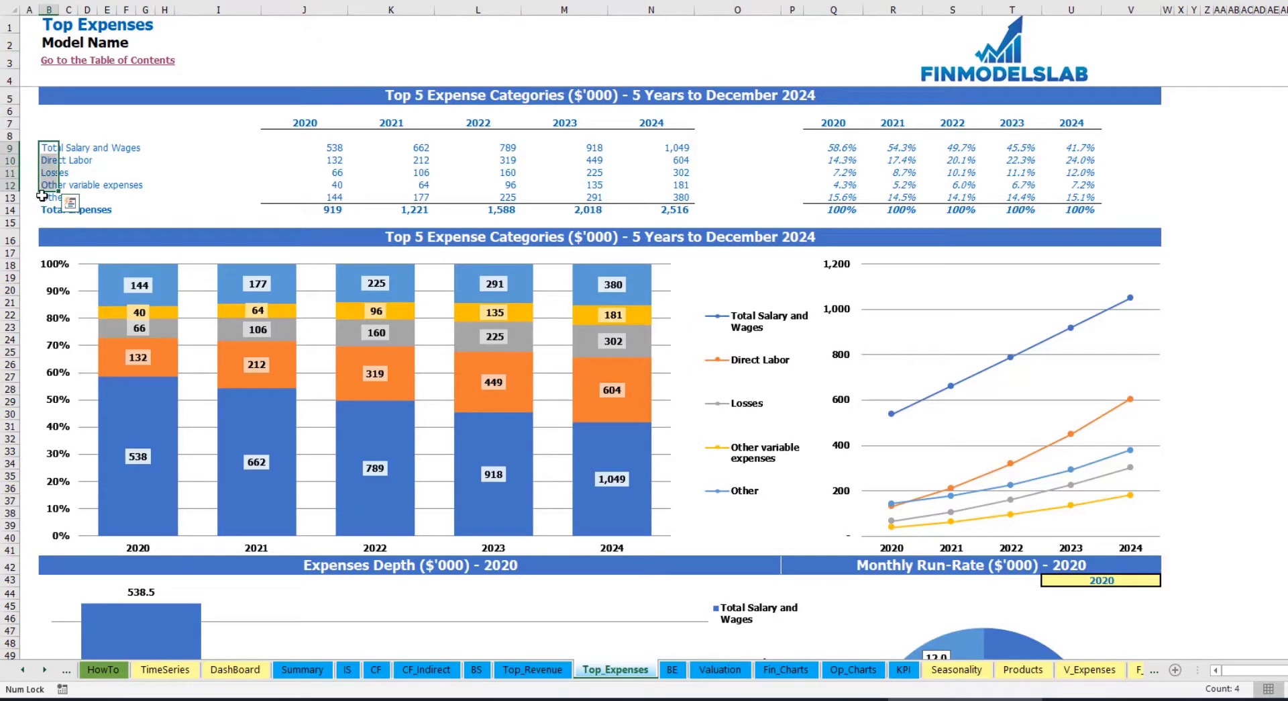
click(50, 197)
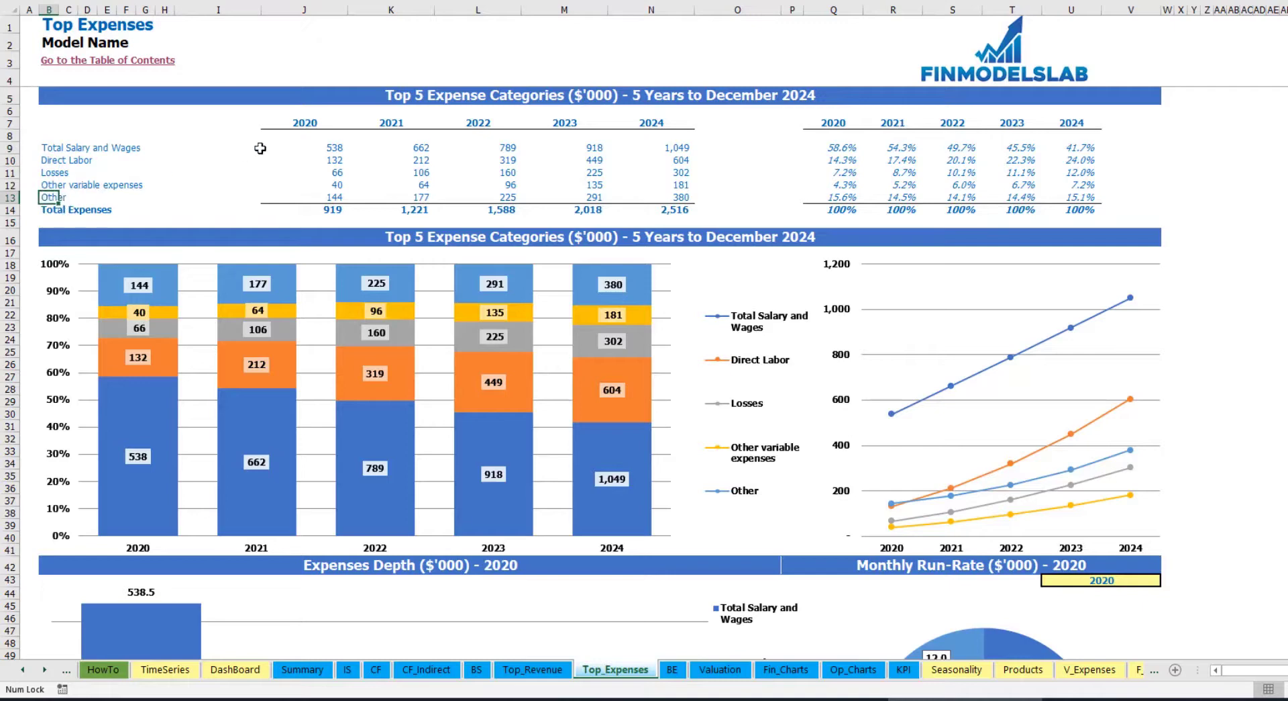
drag(304, 126, 635, 206)
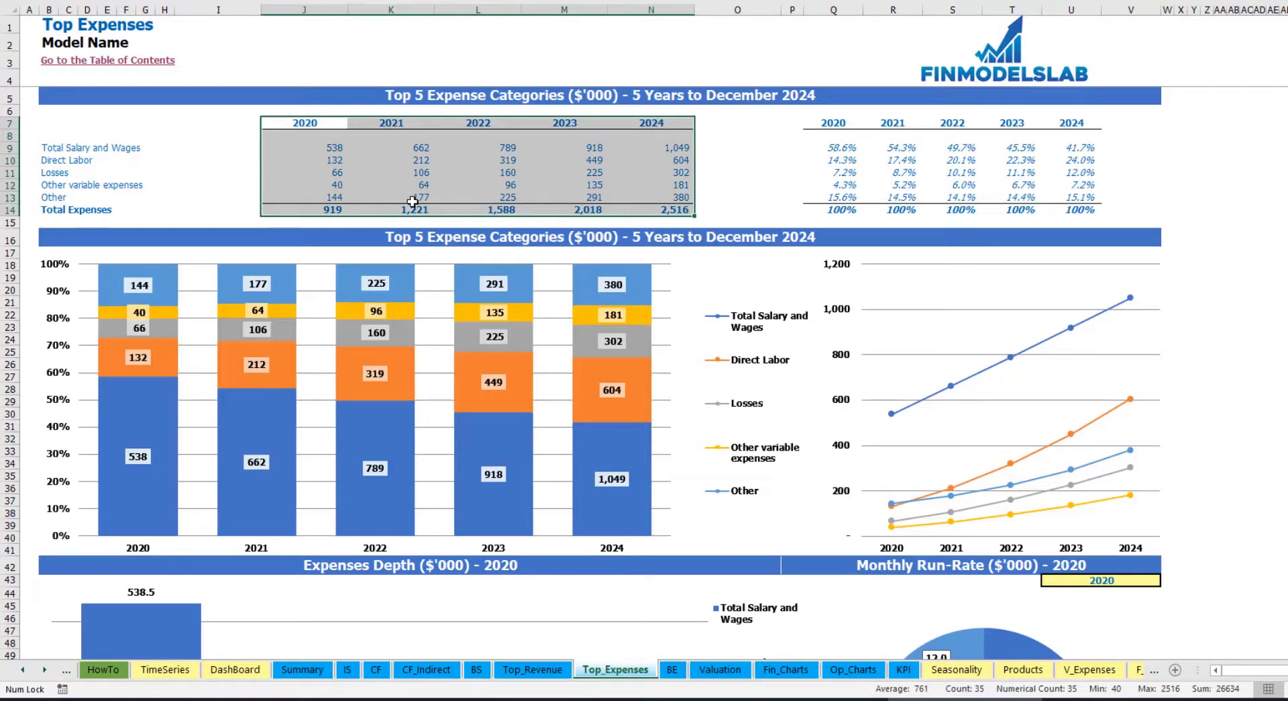
drag(327, 210, 678, 209)
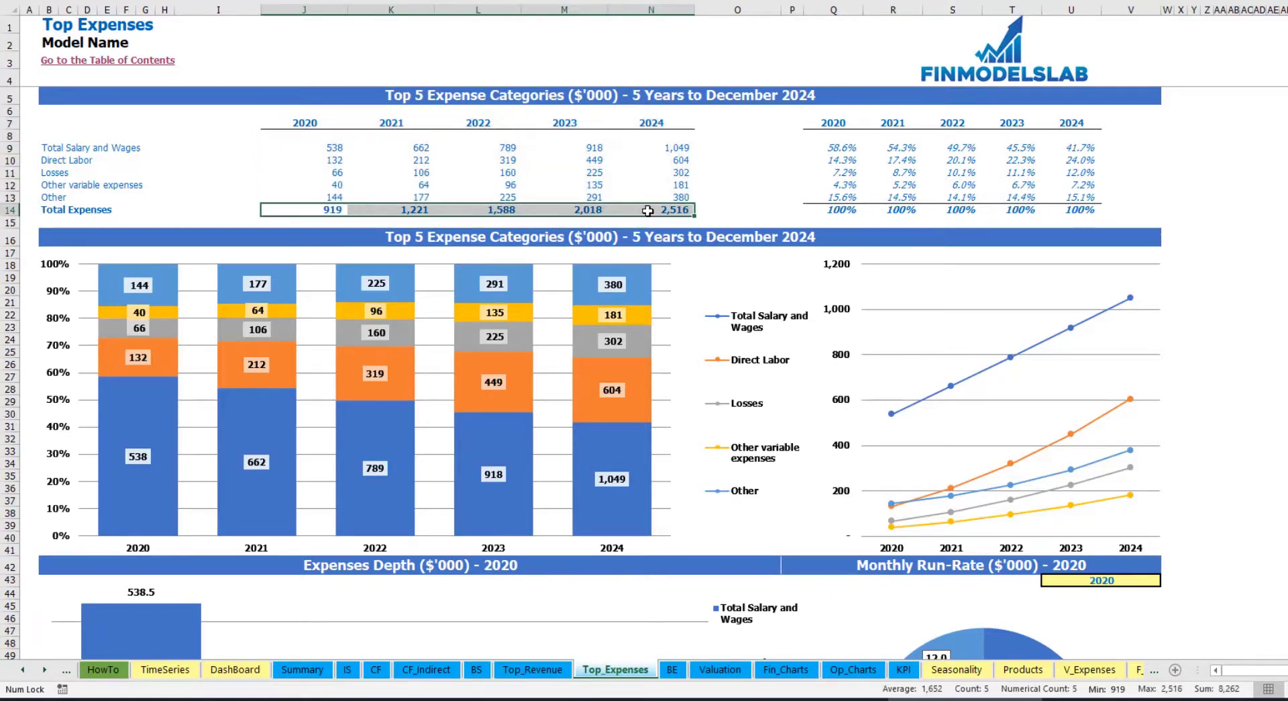
drag(833, 126, 1082, 201)
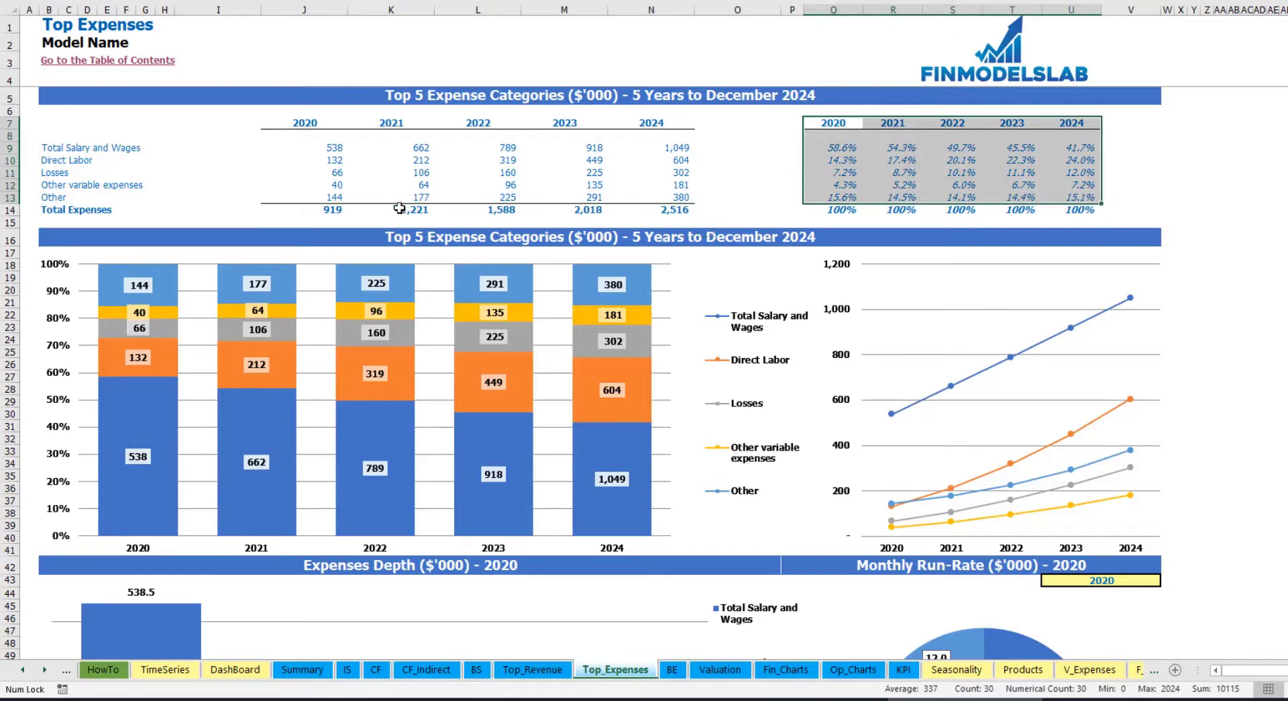
click(1246, 196)
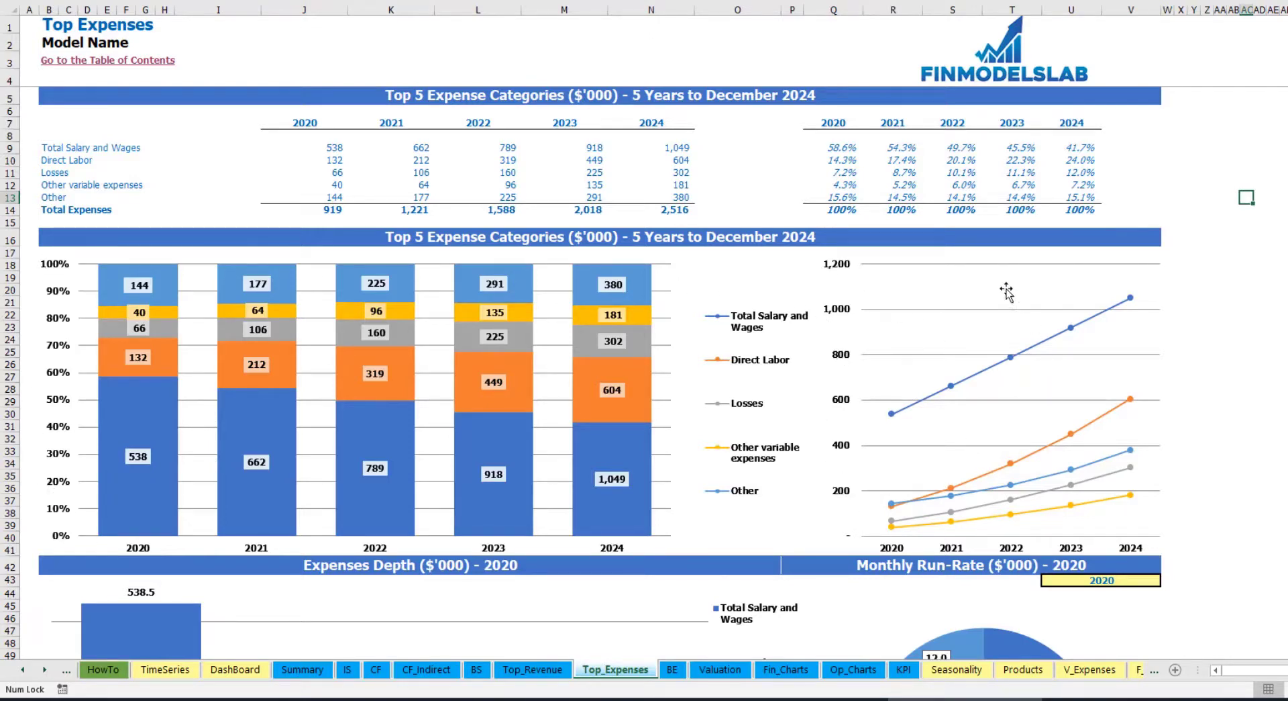
Choose 2021 as the year for the Expenses Depth and Monthly Run-Rate charts on the Top Expenses sheet.
scroll(1285, 292, down, 7)
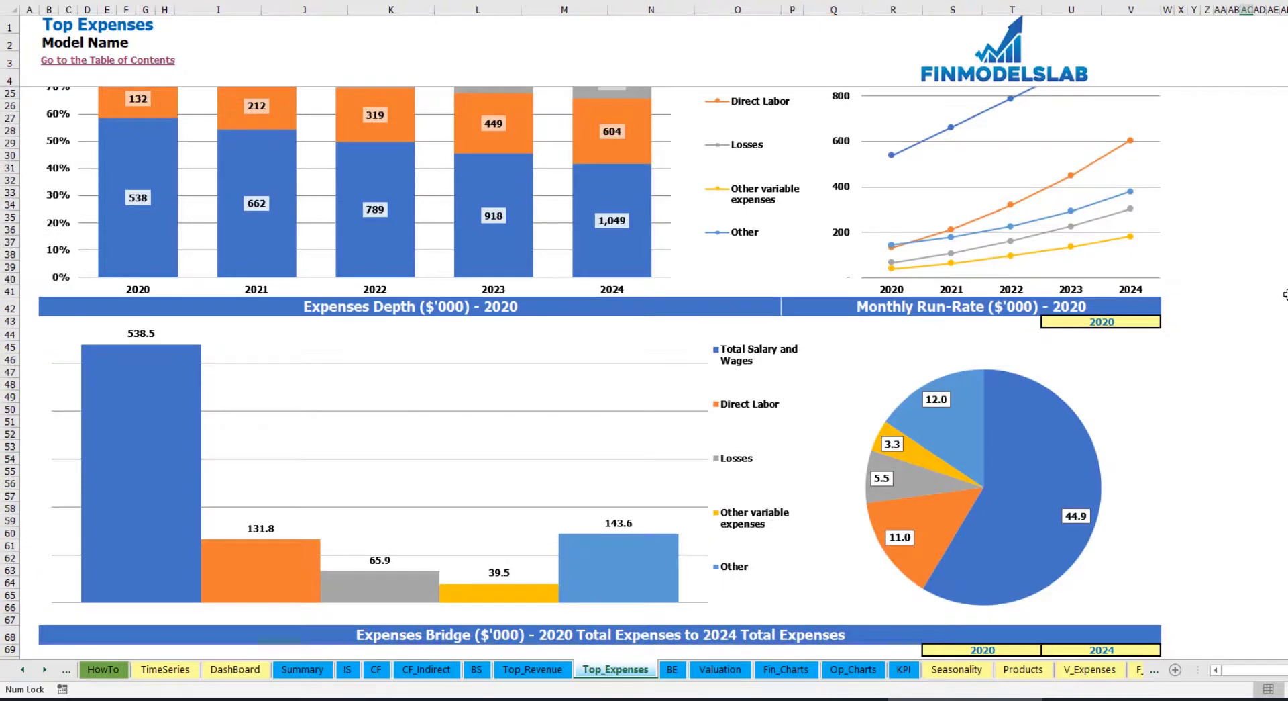
scroll(1286, 294, down, 3)
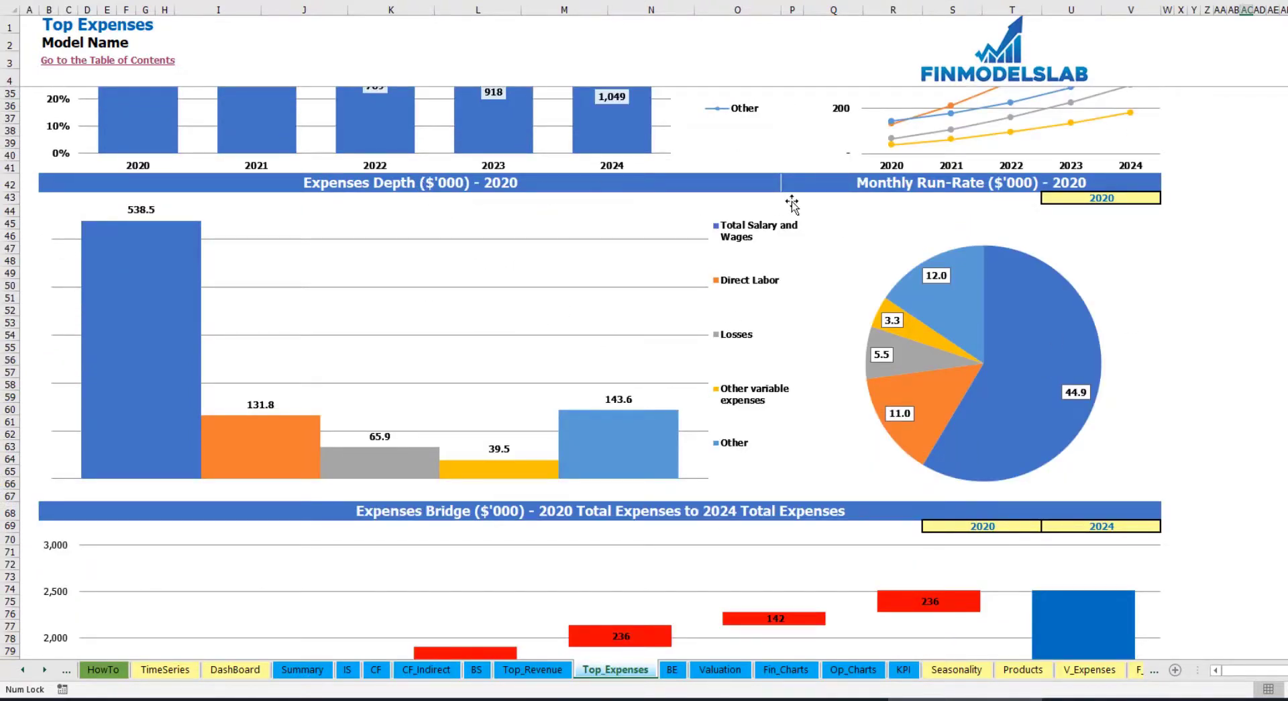
click(1145, 198)
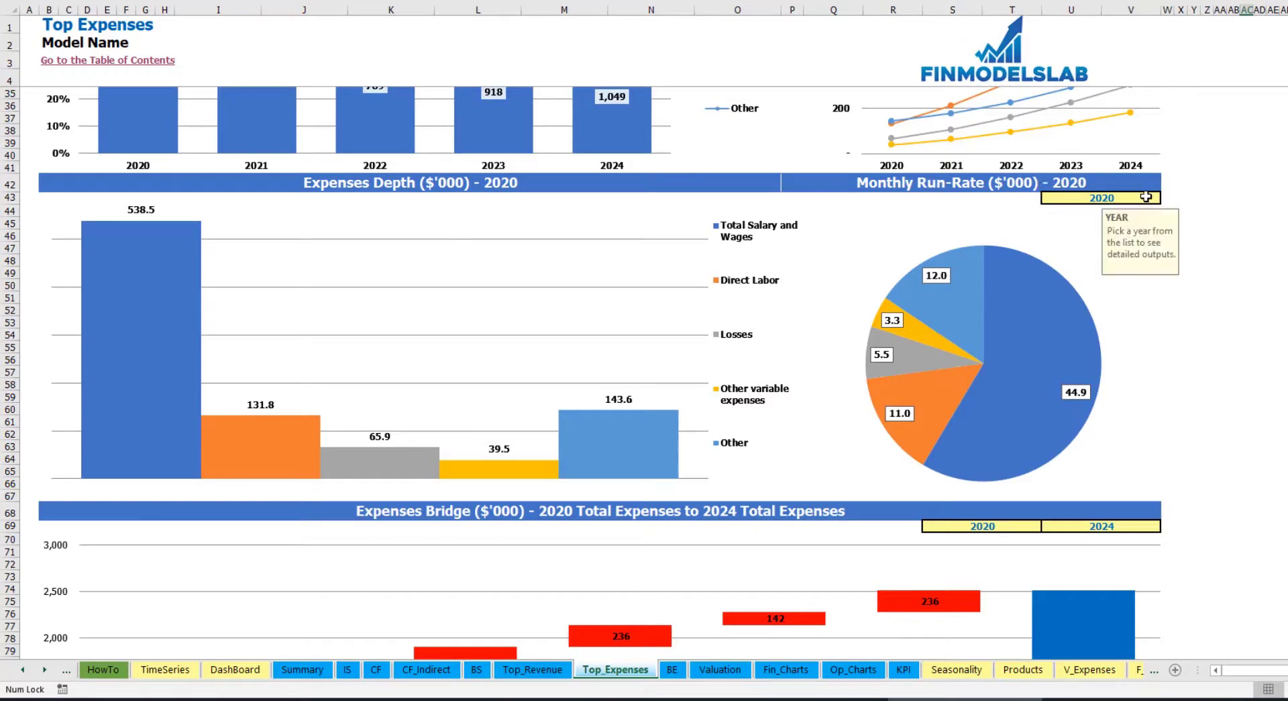
click(1167, 198)
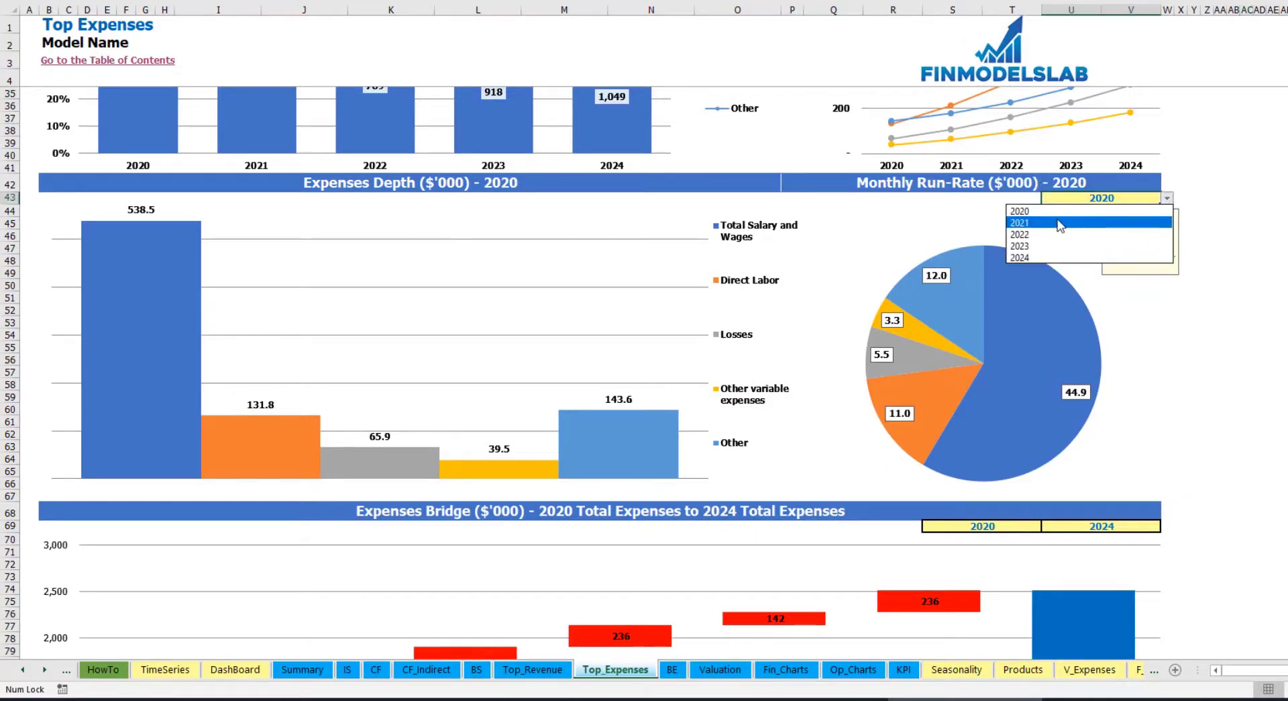
click(1101, 224)
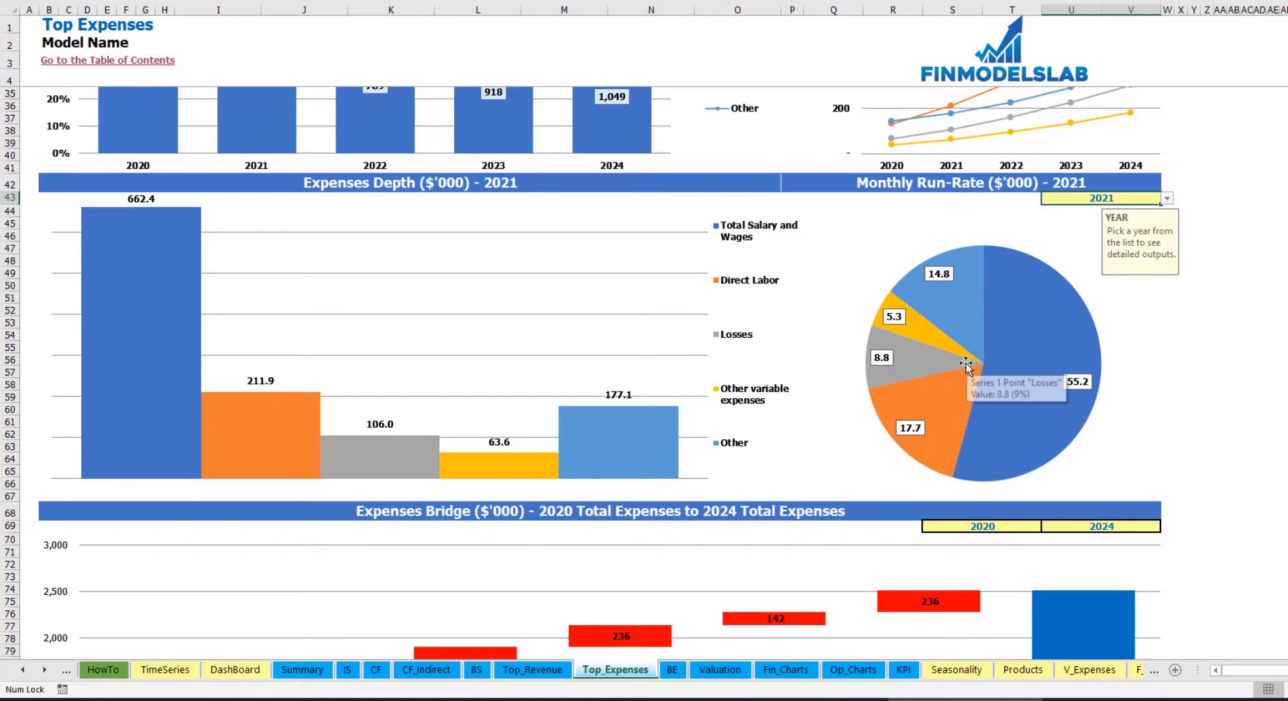
Inspect the first-year and last-year choices of the Expenses Bridge chart without picking different years.
scroll(966, 362, down, 7)
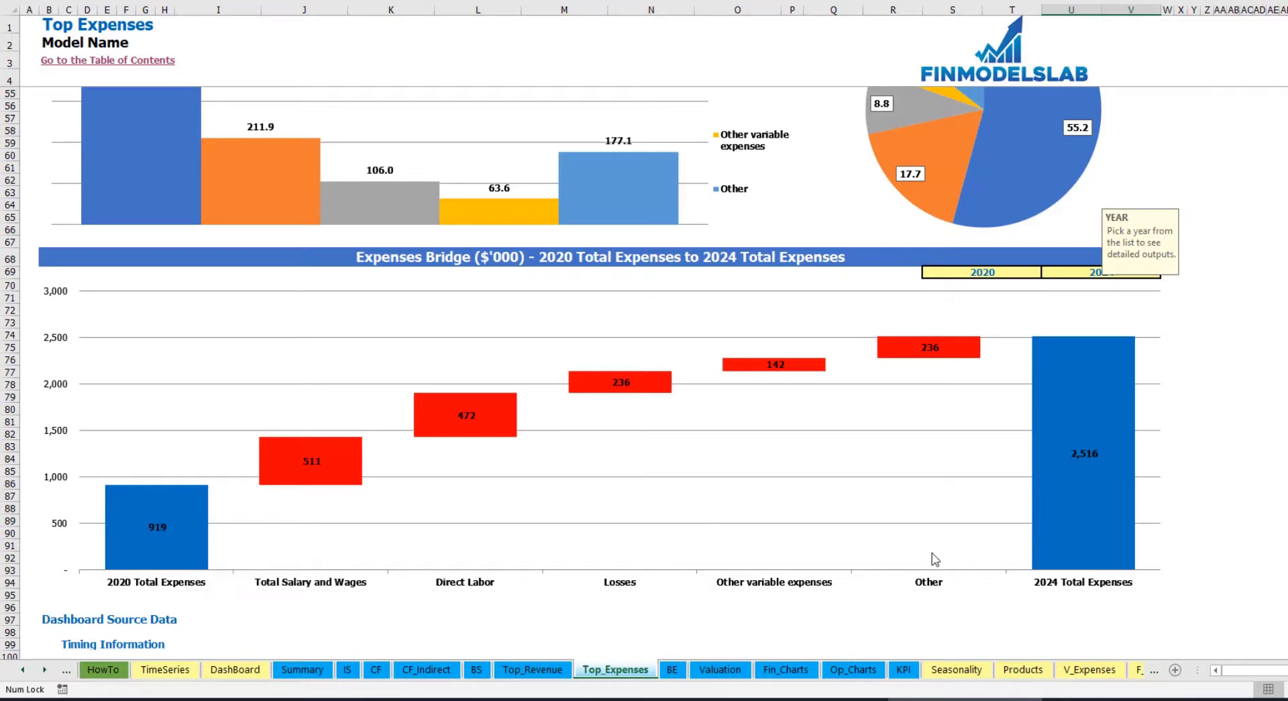
click(1029, 271)
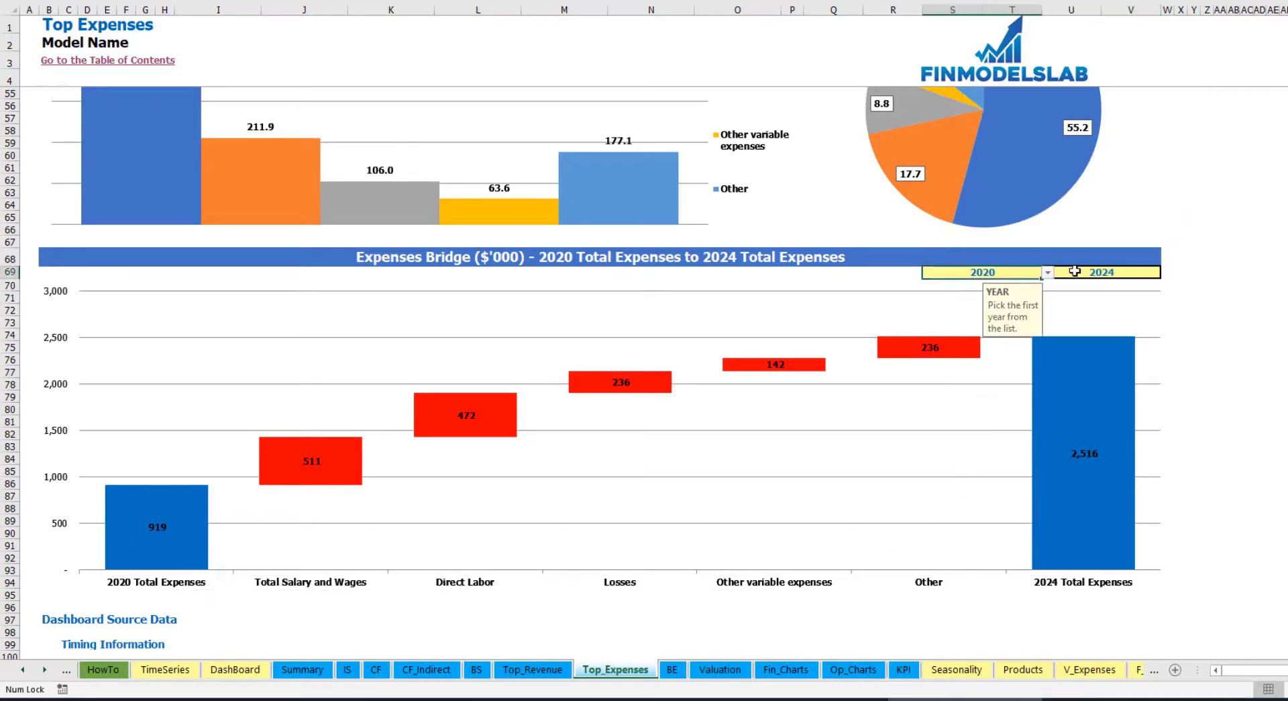
click(1132, 272)
click(1031, 272)
click(1047, 272)
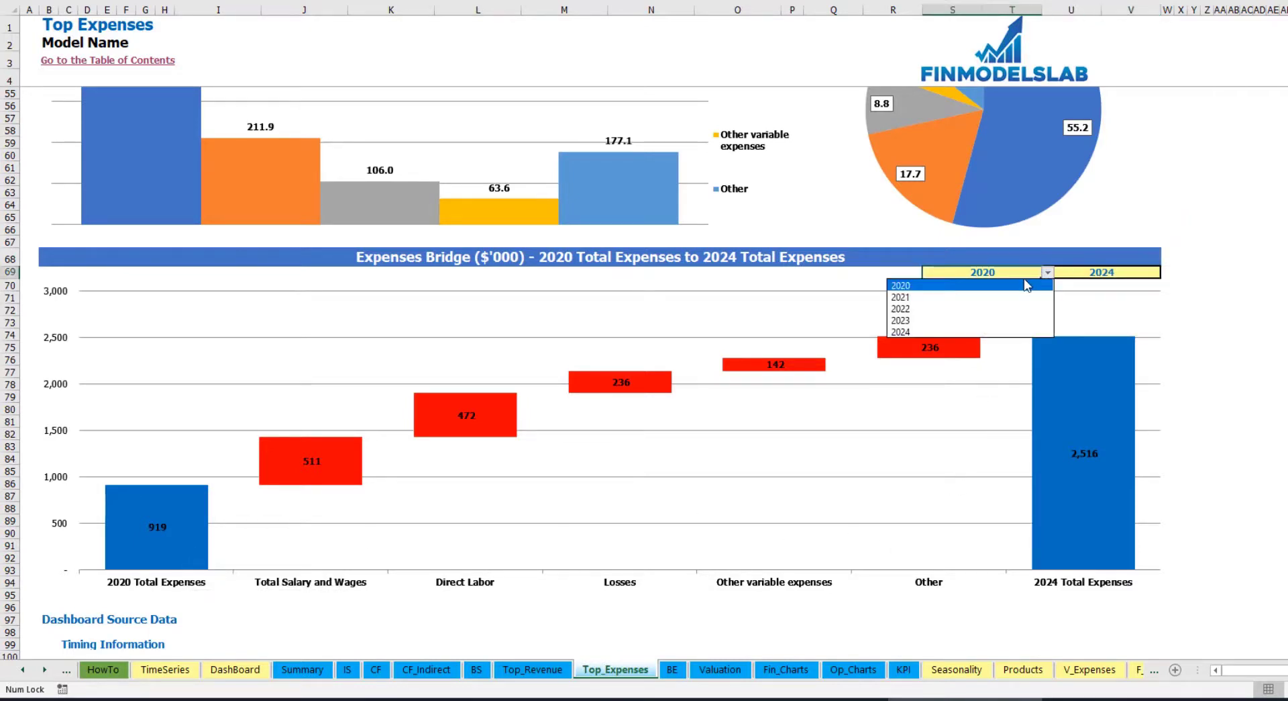
key(Escape)
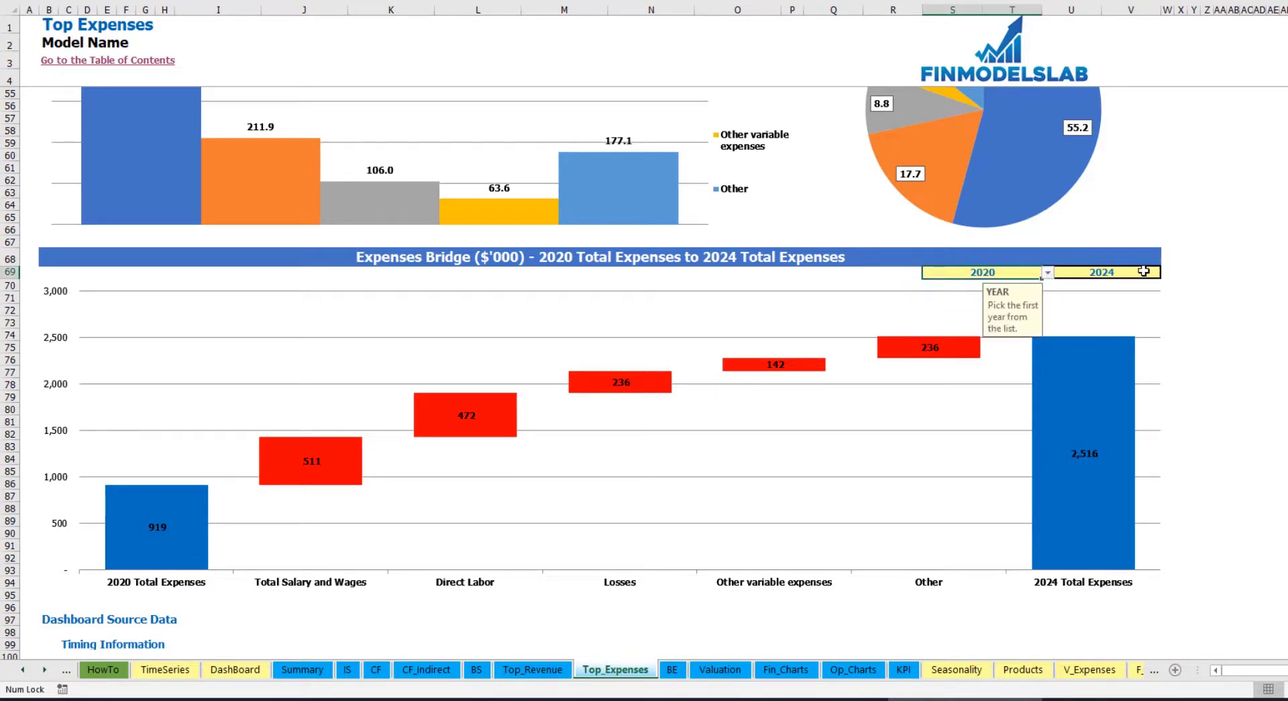
click(1144, 271)
click(1168, 272)
key(Escape)
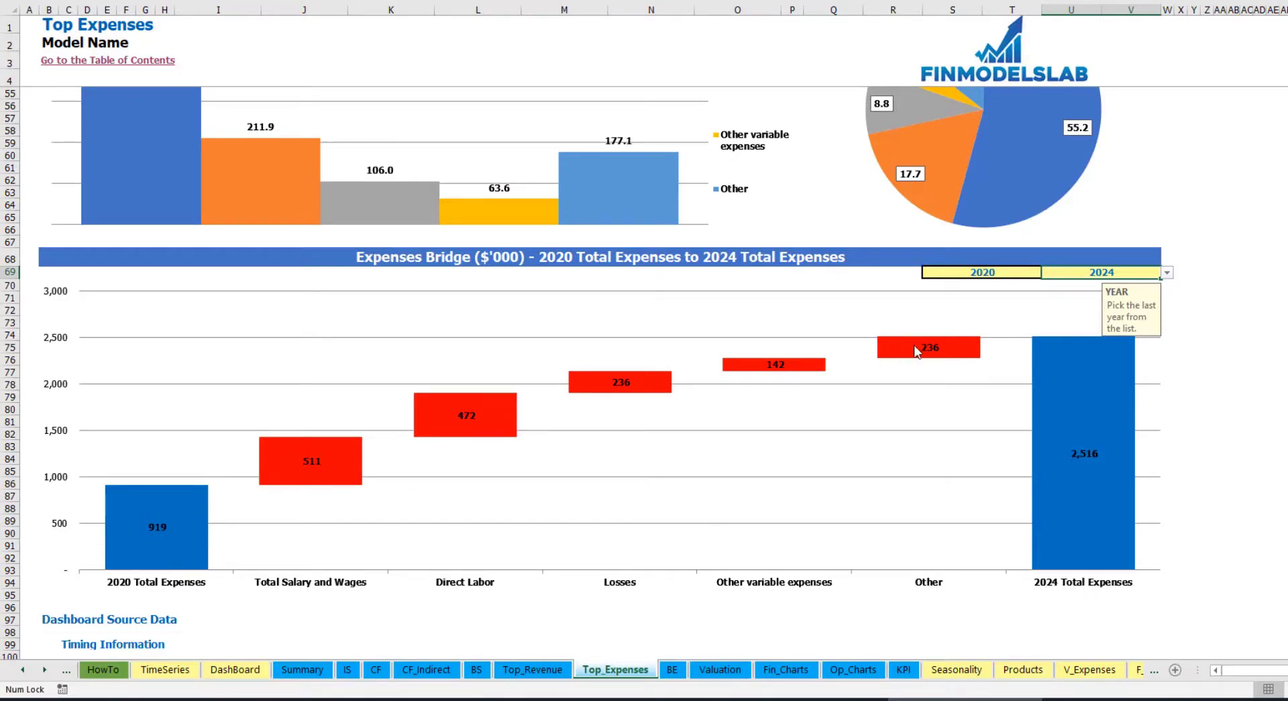
Examine the Break Even Analysis chart, and view the Valuation sheet's WACC calculation with its cost of equity cell selected.
click(672, 670)
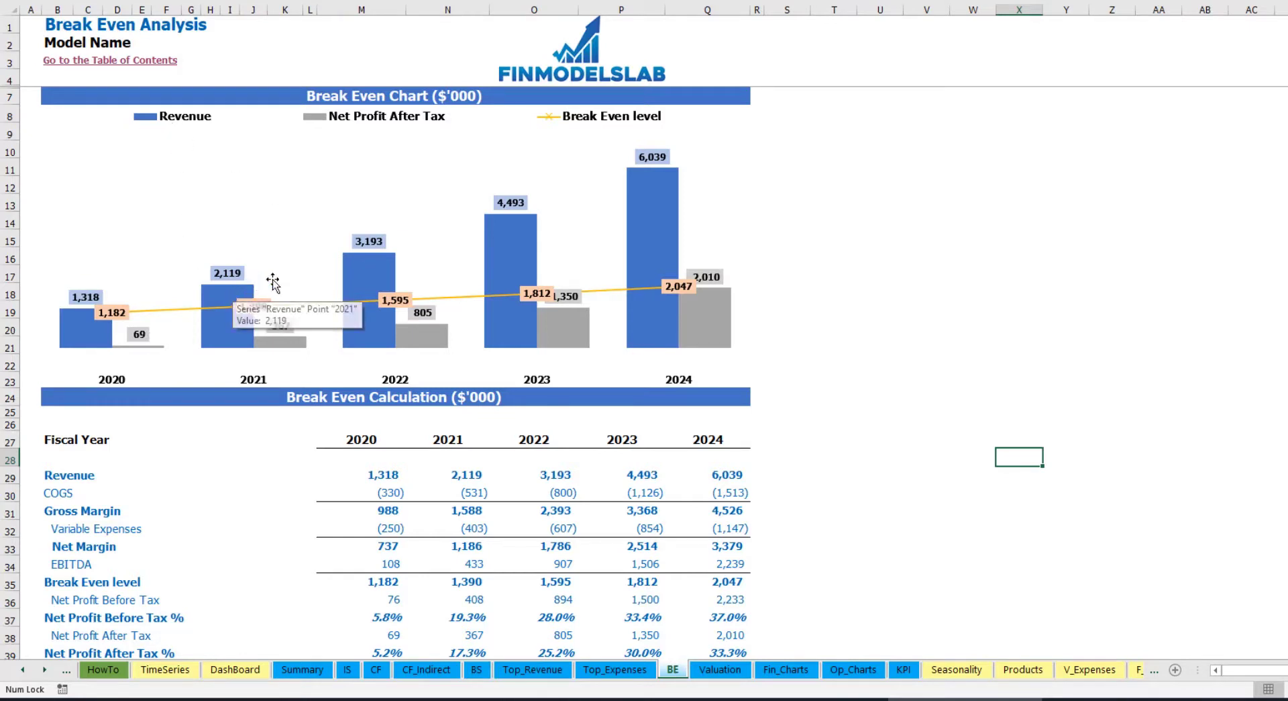
mouse_move(363, 275)
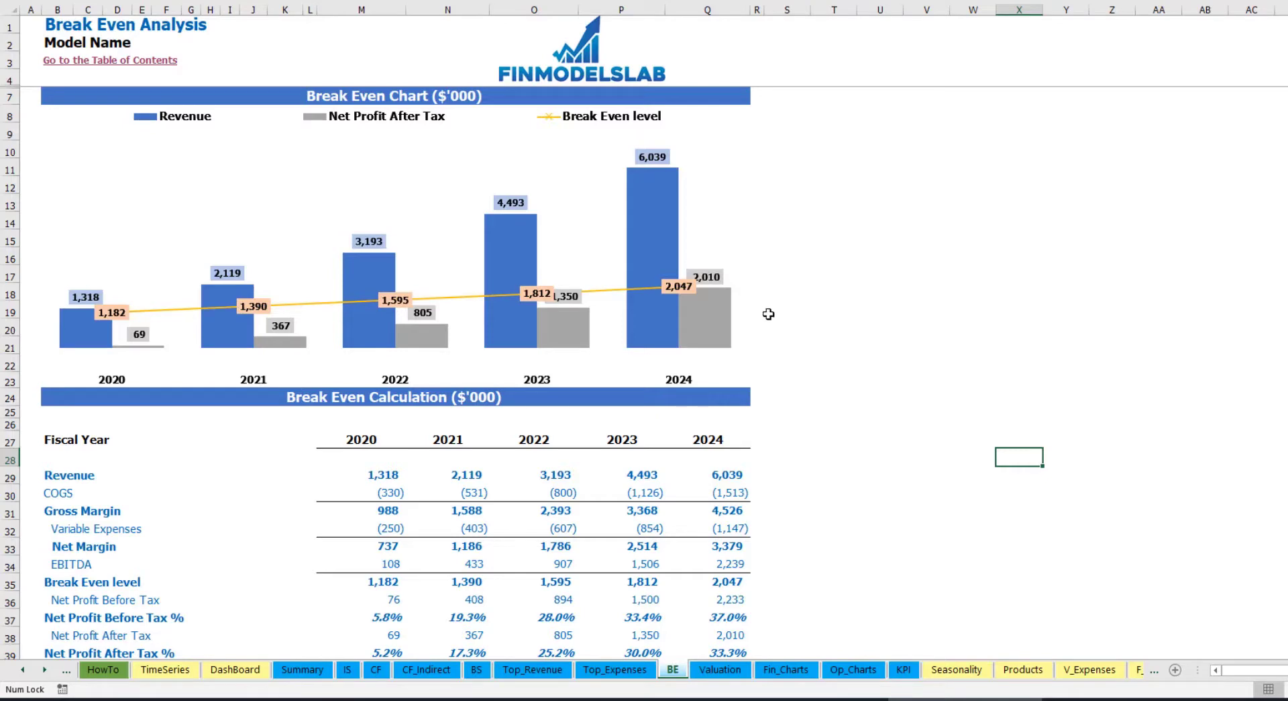
click(718, 669)
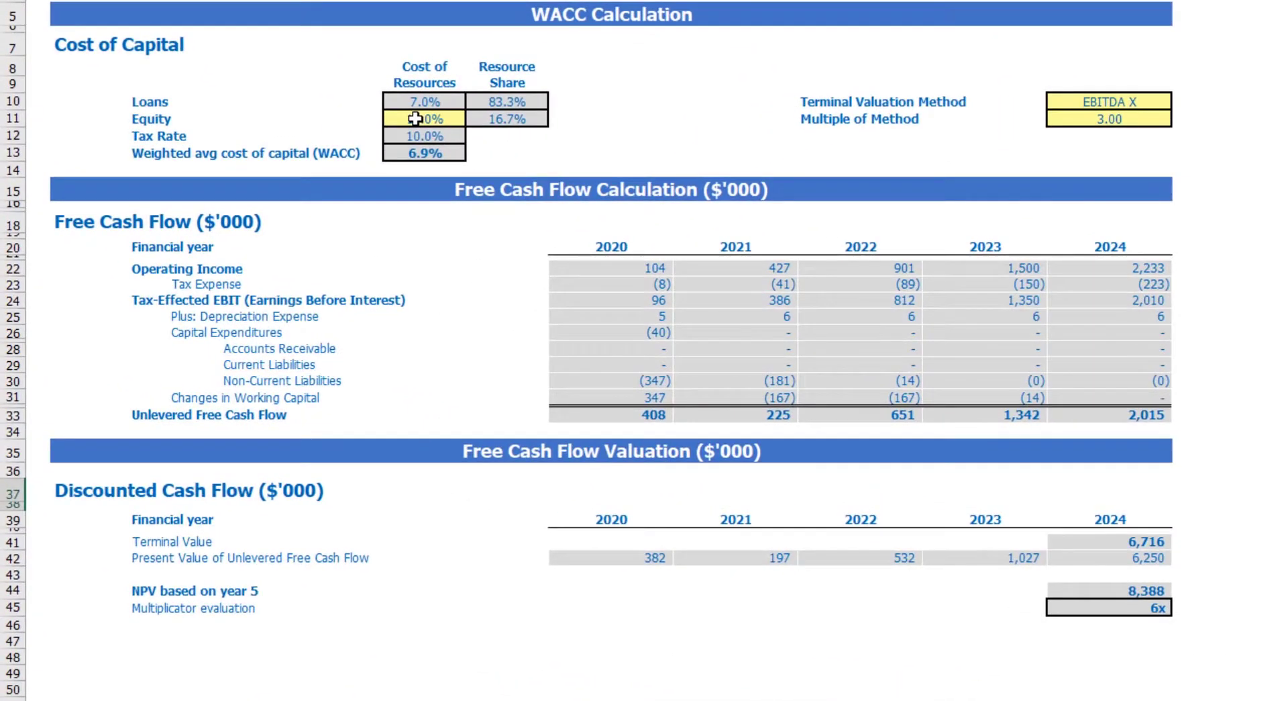
click(327, 178)
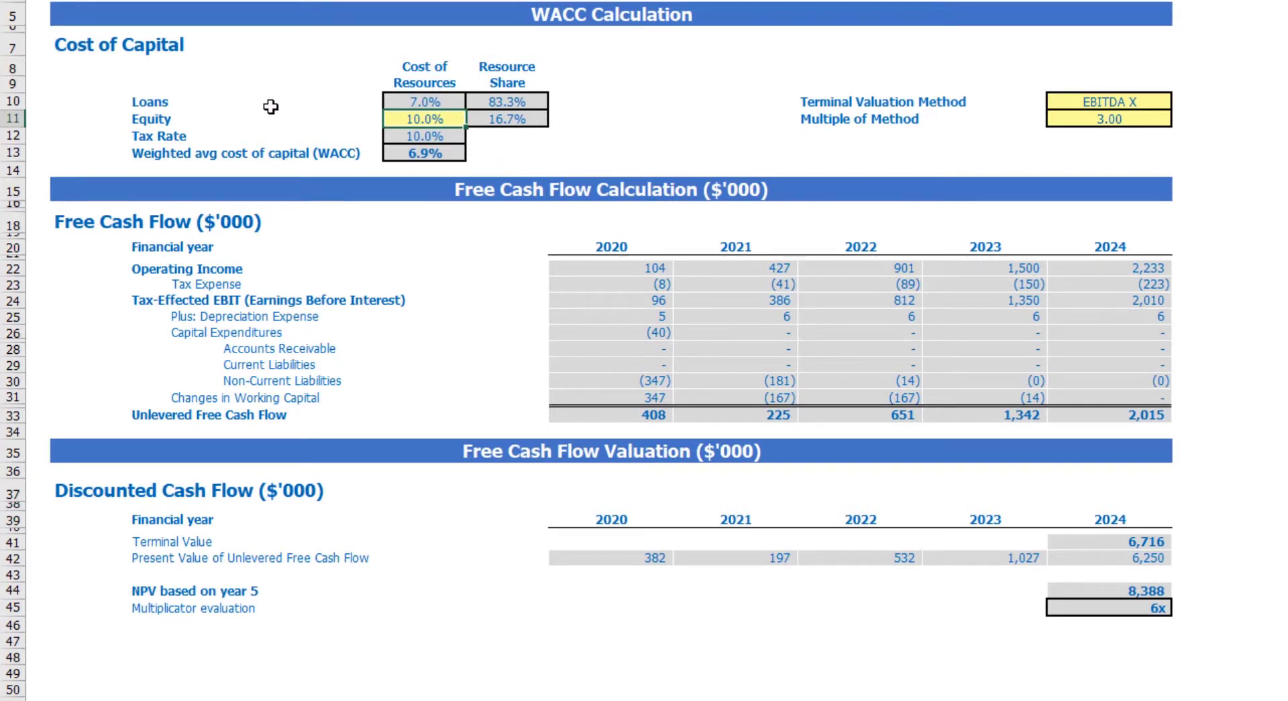
Inspect the loan cost, the loan and equity resource shares, and the resulting WACC in the Cost of Capital block.
click(399, 101)
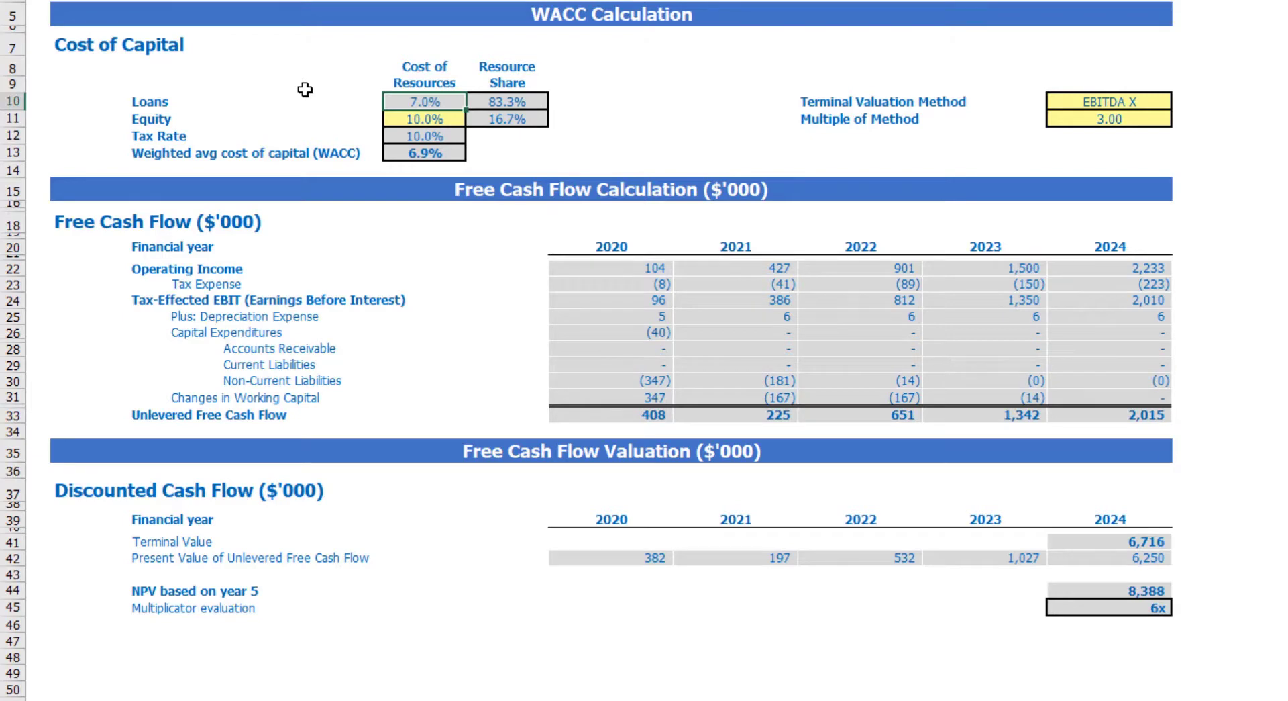
drag(508, 106, 506, 119)
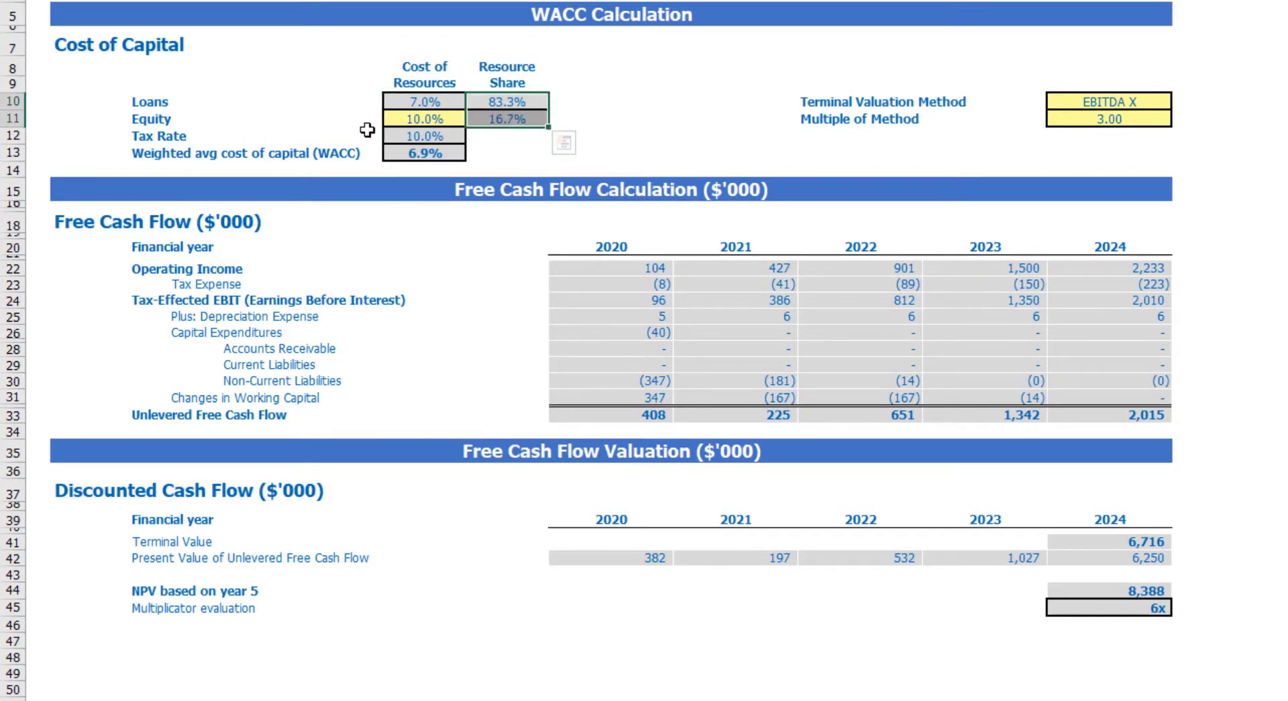
click(441, 157)
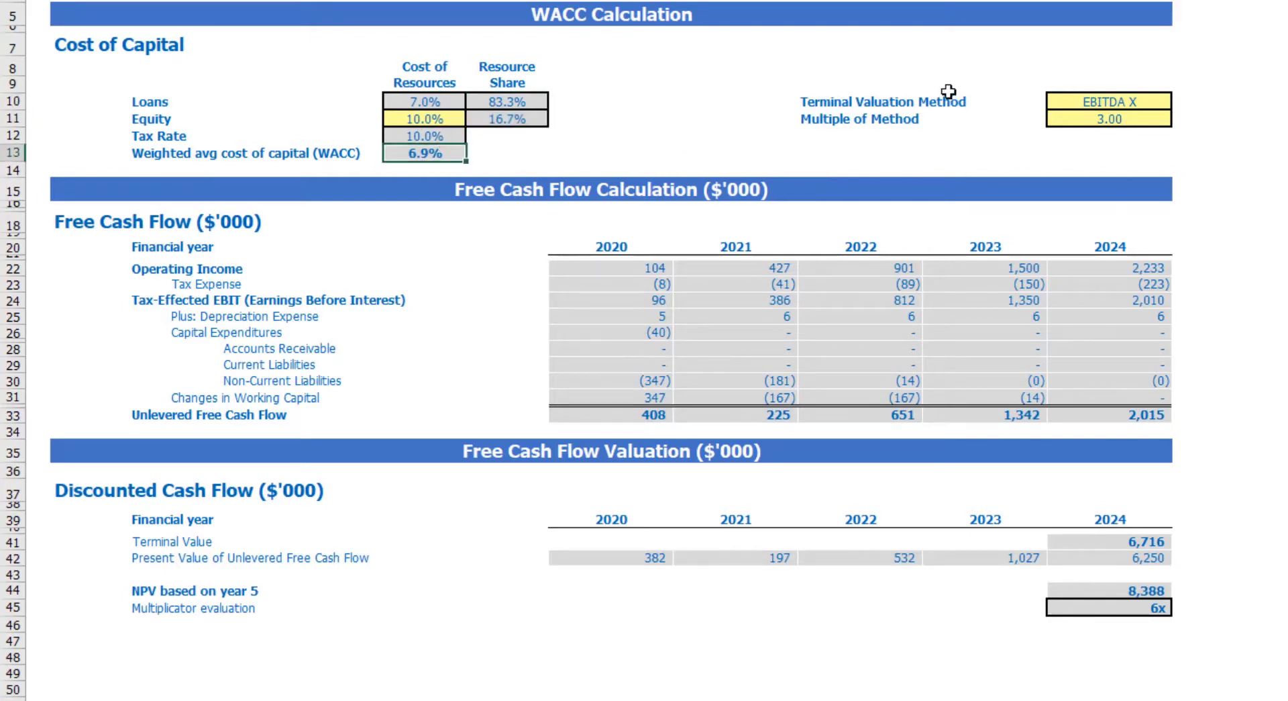
Change the Terminal Valuation Method to Revenue X and select the Multiple of Method cell.
click(1138, 102)
click(1181, 101)
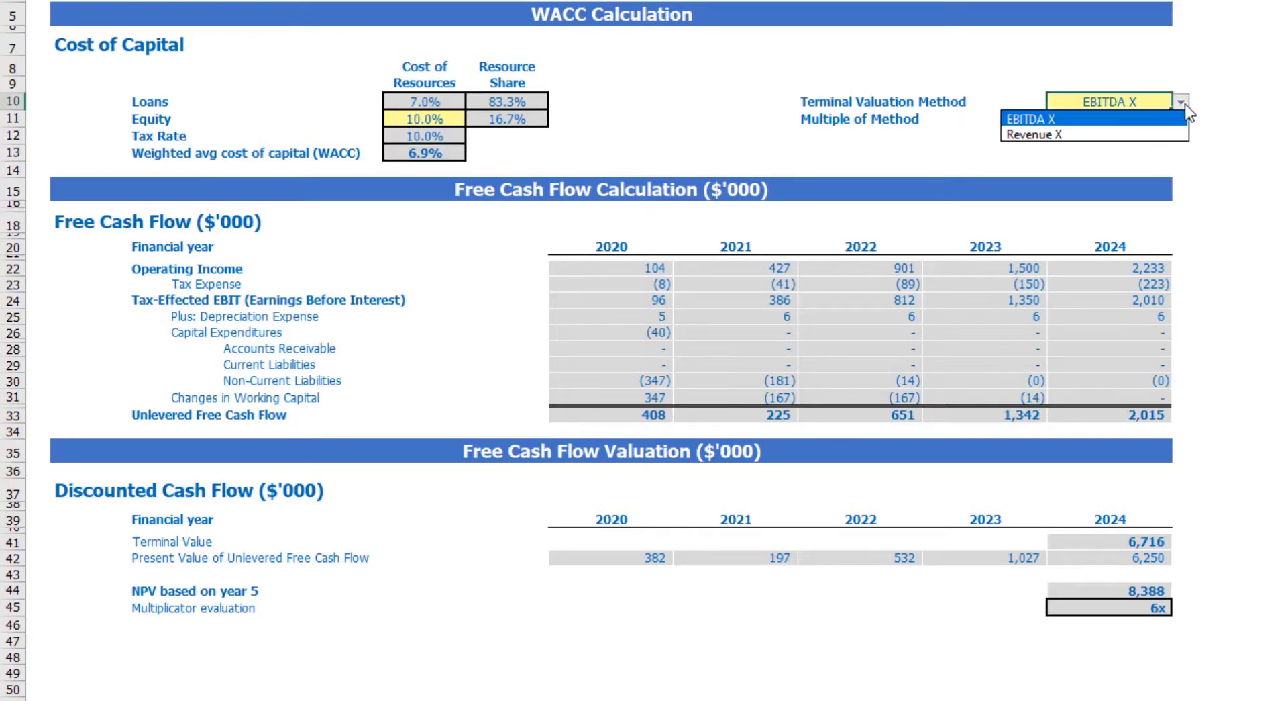
click(1168, 134)
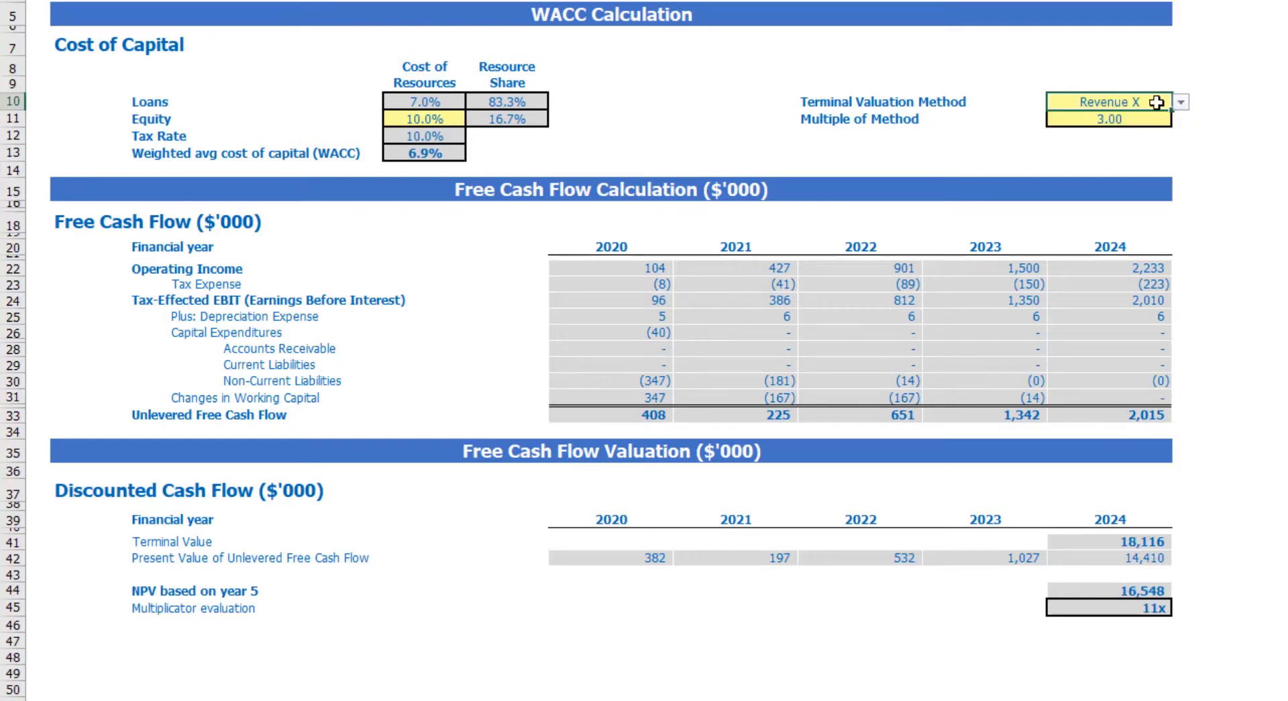
click(1095, 118)
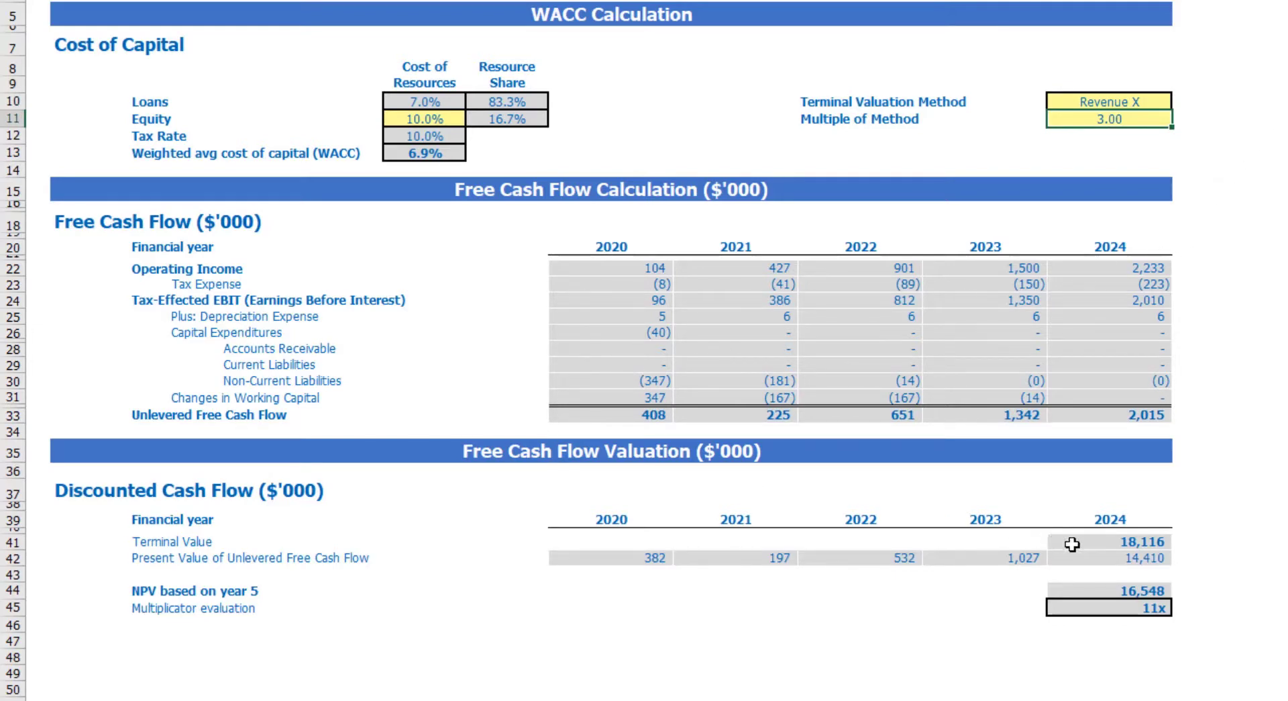
Review the 2024 Terminal Value, the Unlevered Free Cash Flow row for 2020 to 2024, and the Multiplicator evaluation.
click(1093, 543)
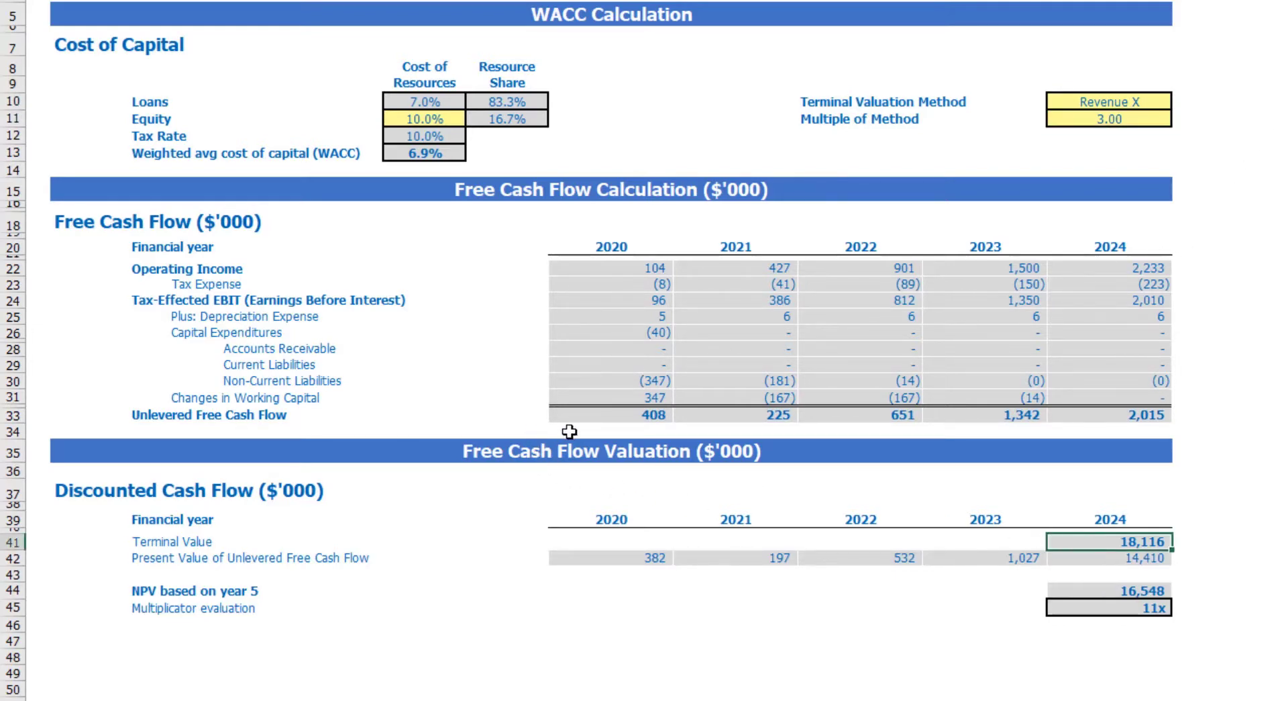
drag(583, 414, 1107, 416)
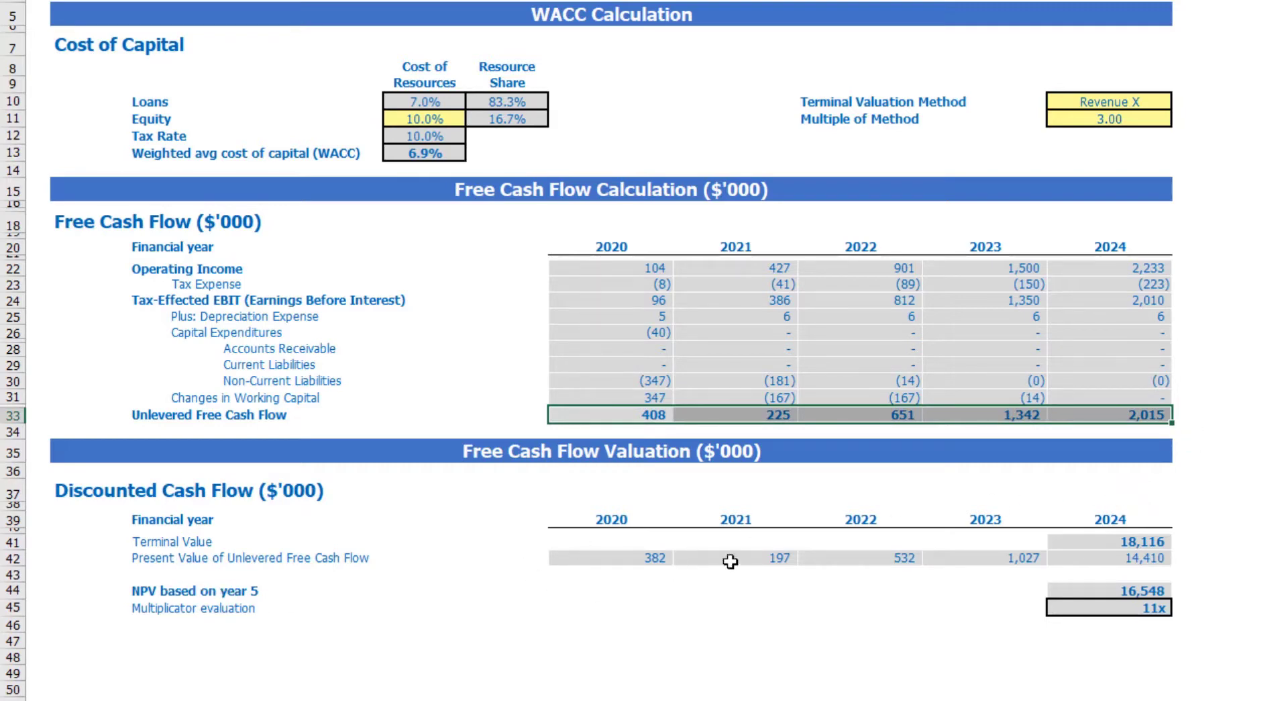
click(1141, 605)
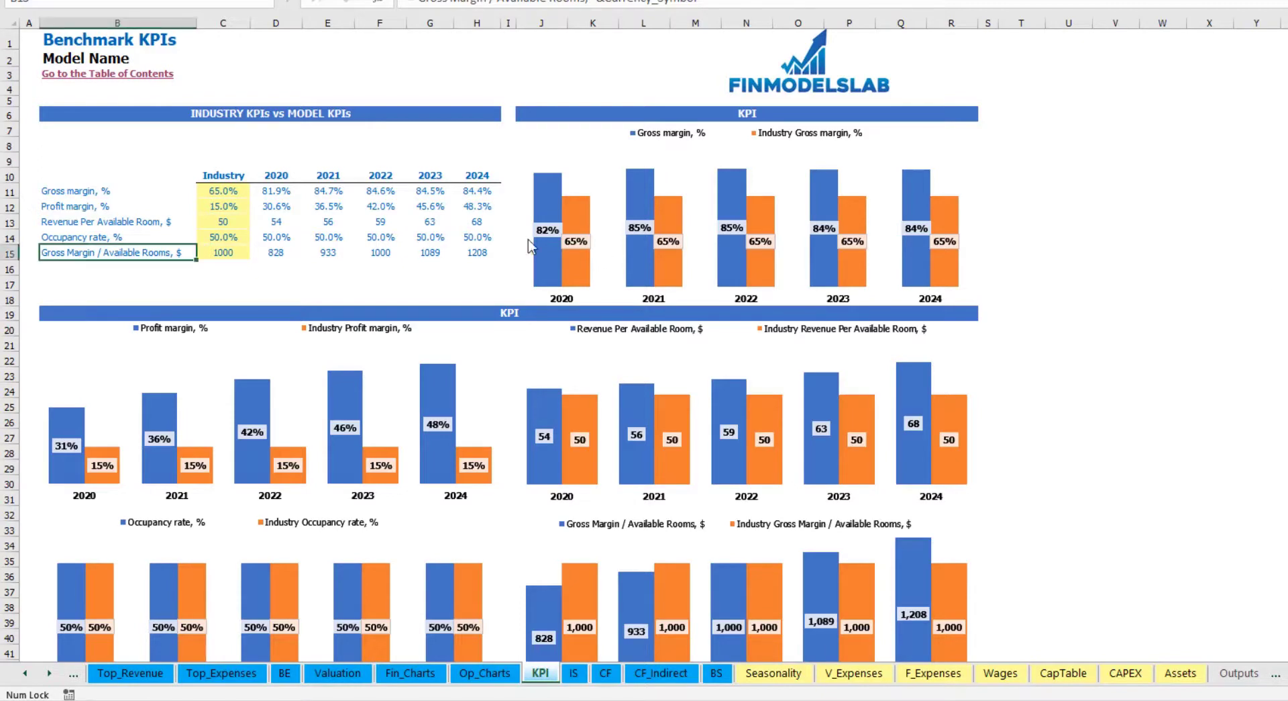
Go through the five benchmark KPIs on the KPI sheet, from Gross margin to Gross Margin / Available Rooms.
click(125, 191)
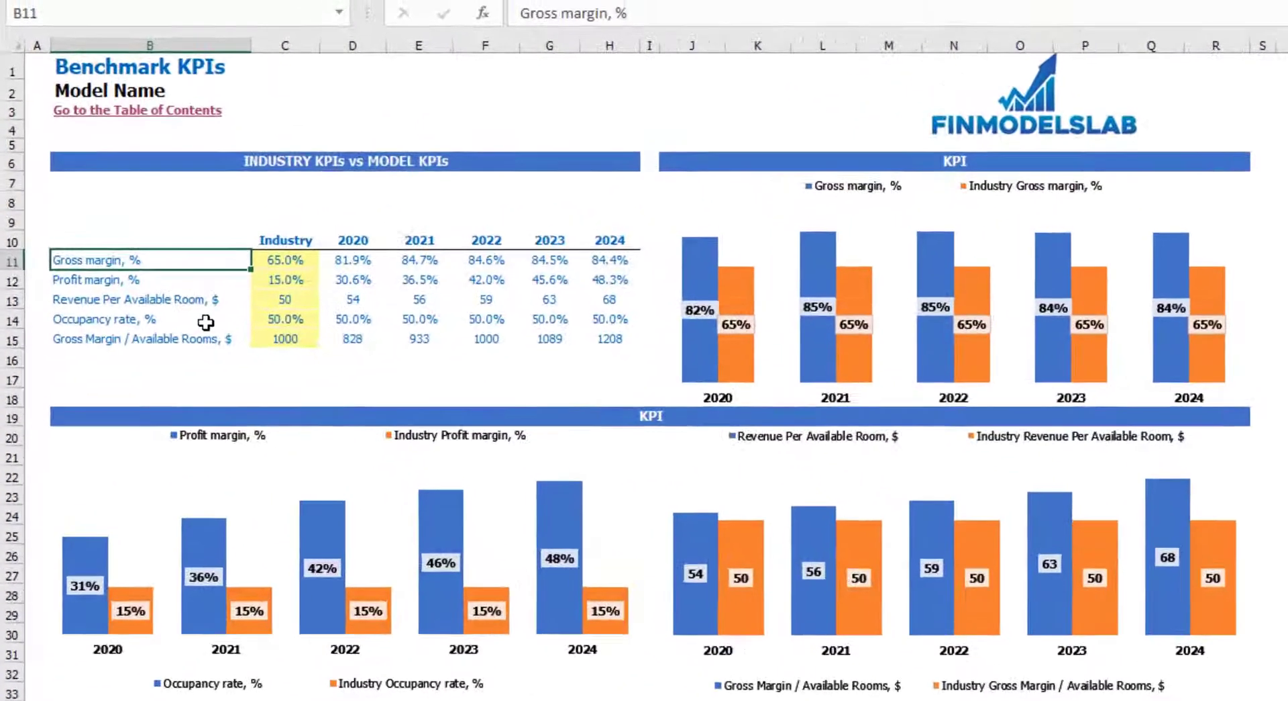
key(Down)
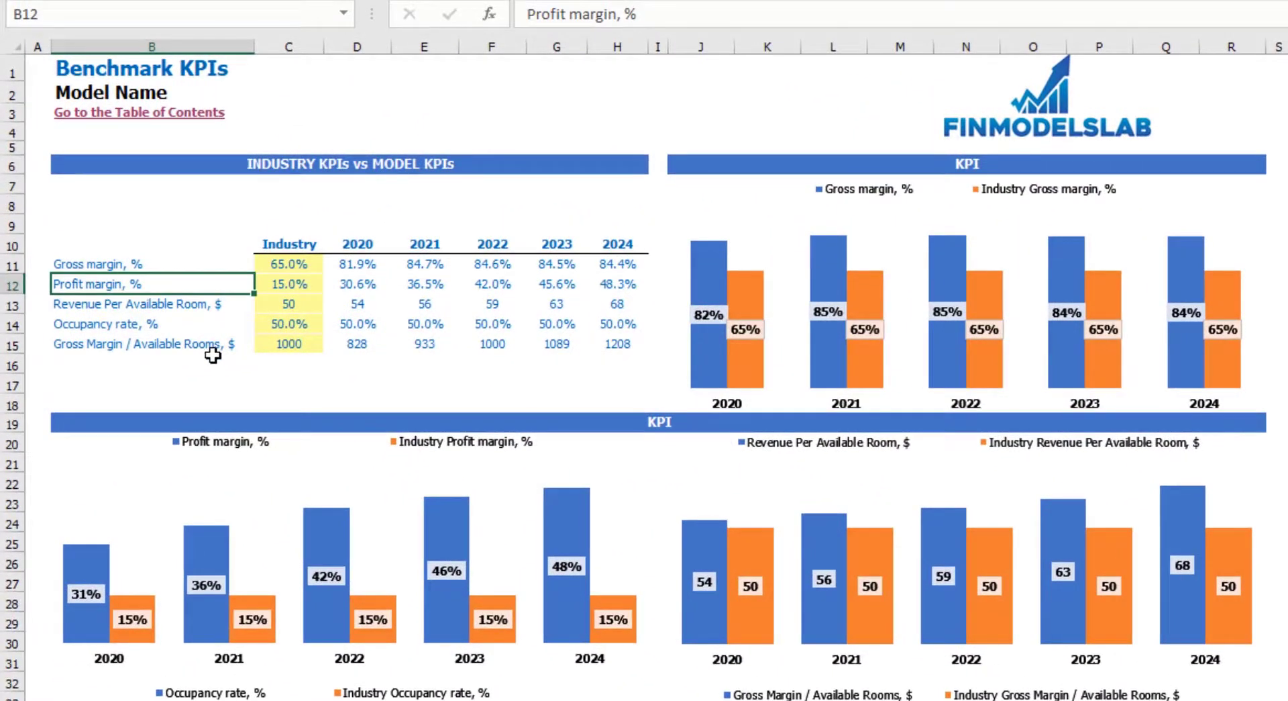
key(Down)
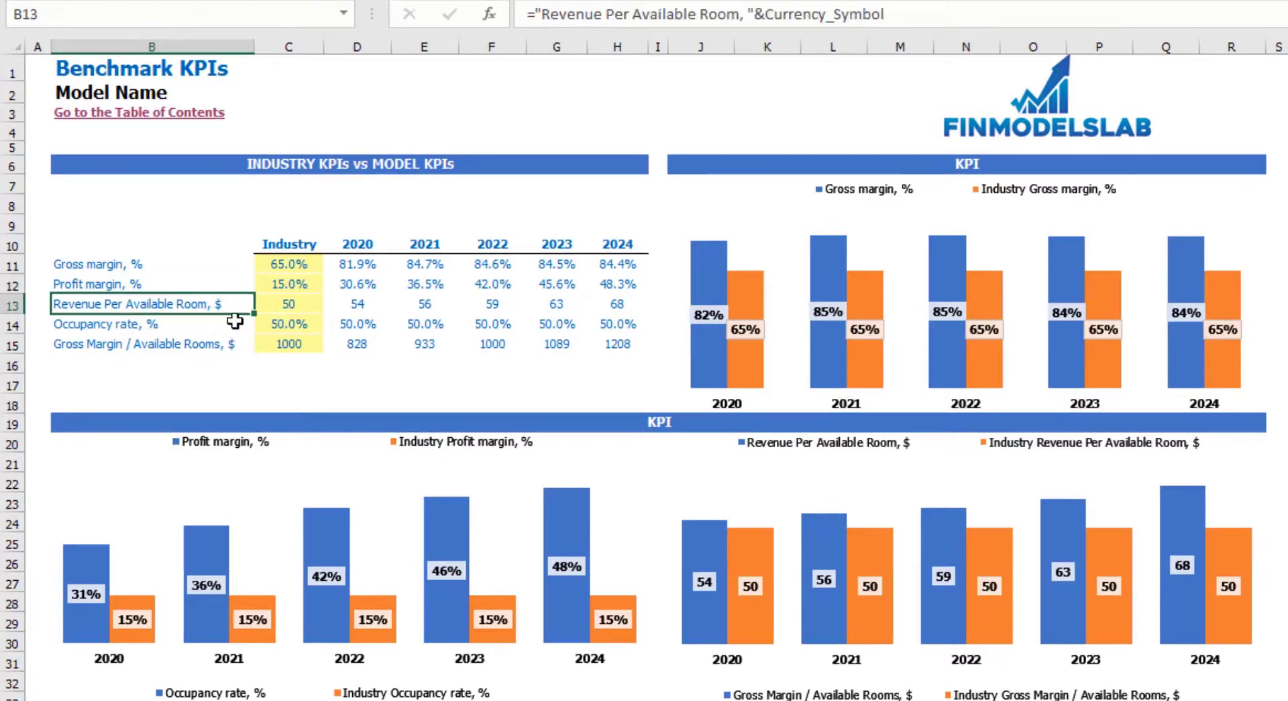
click(179, 325)
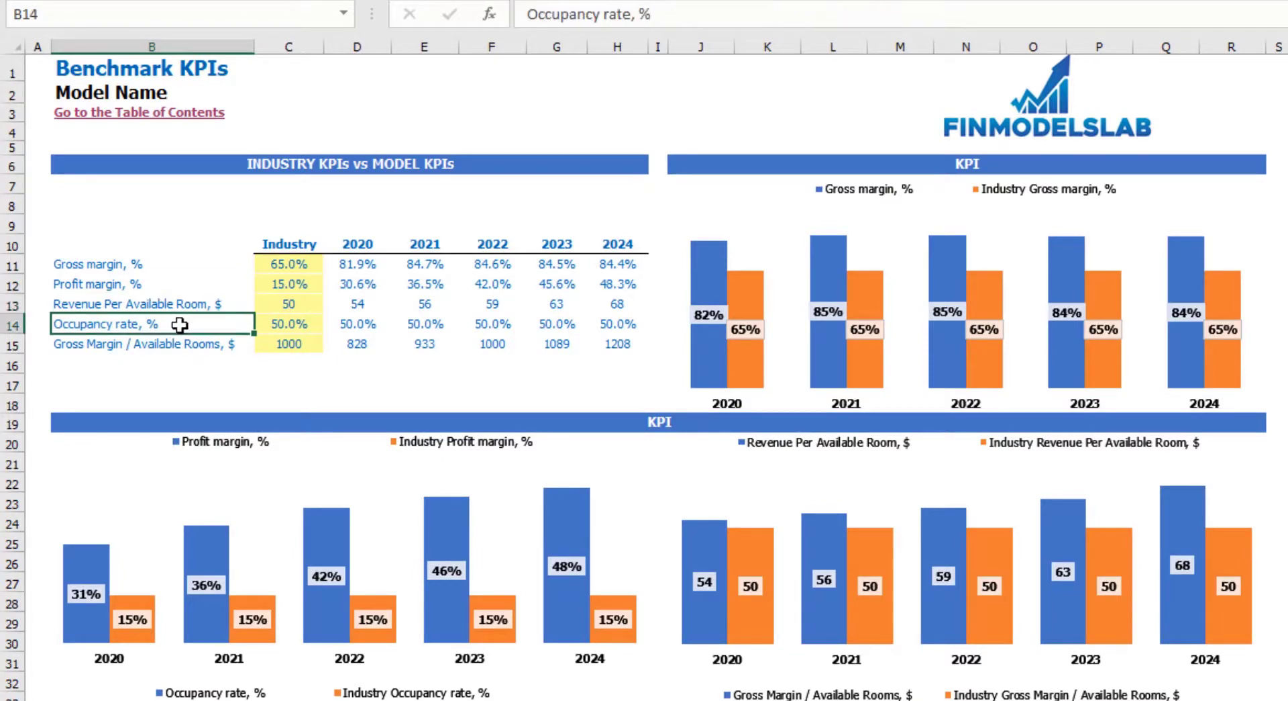
key(Down)
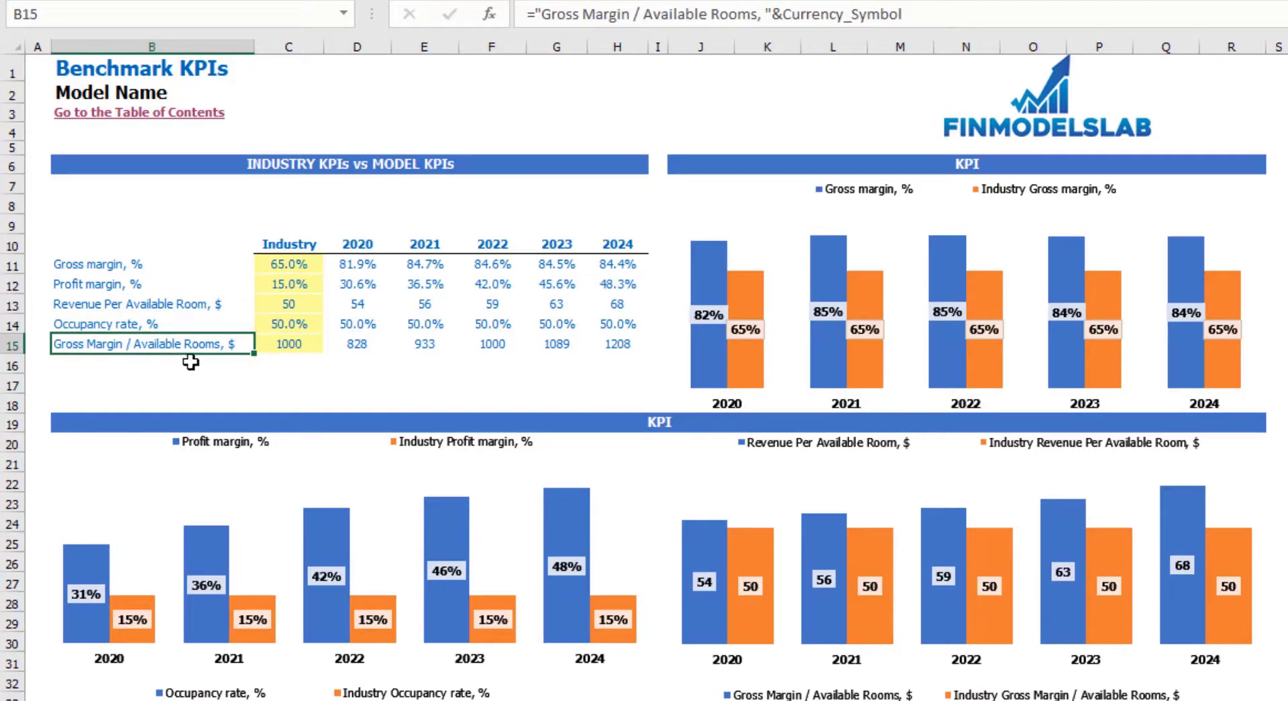
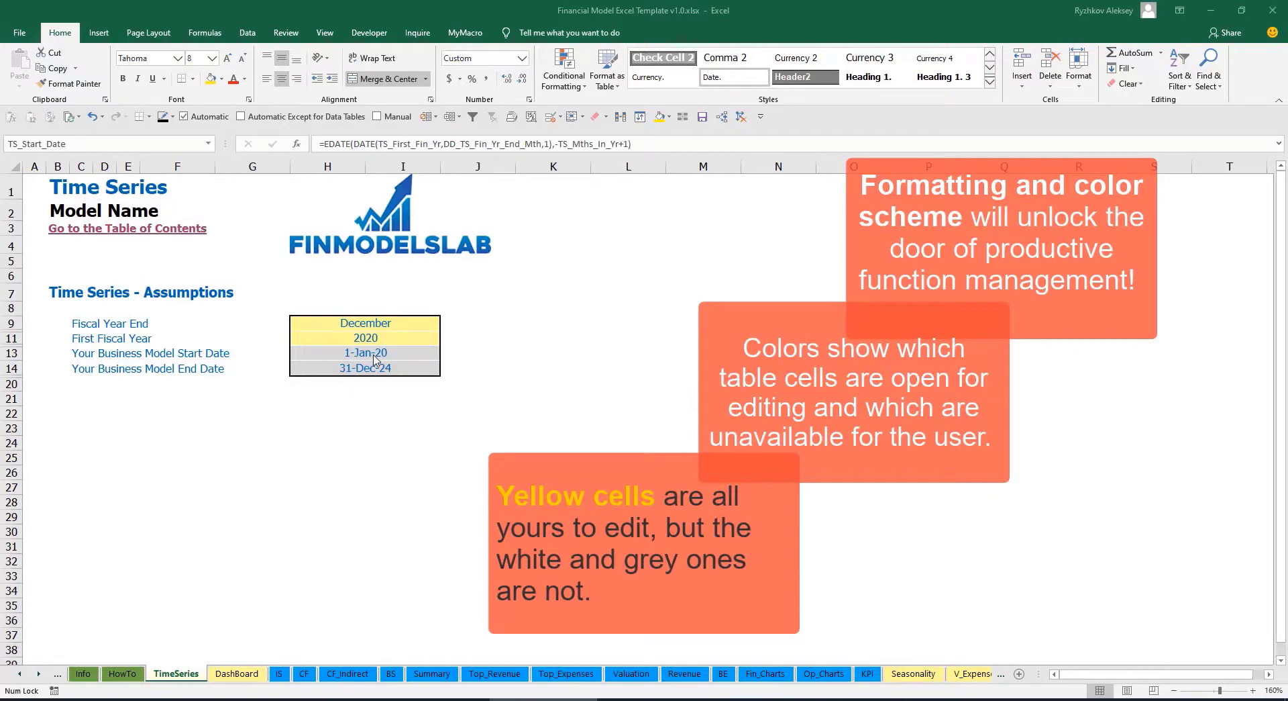
Survey the workbook's colour-coded sheets, from the blue reports and yellow inputs through to the calculation sheets.
click(39, 676)
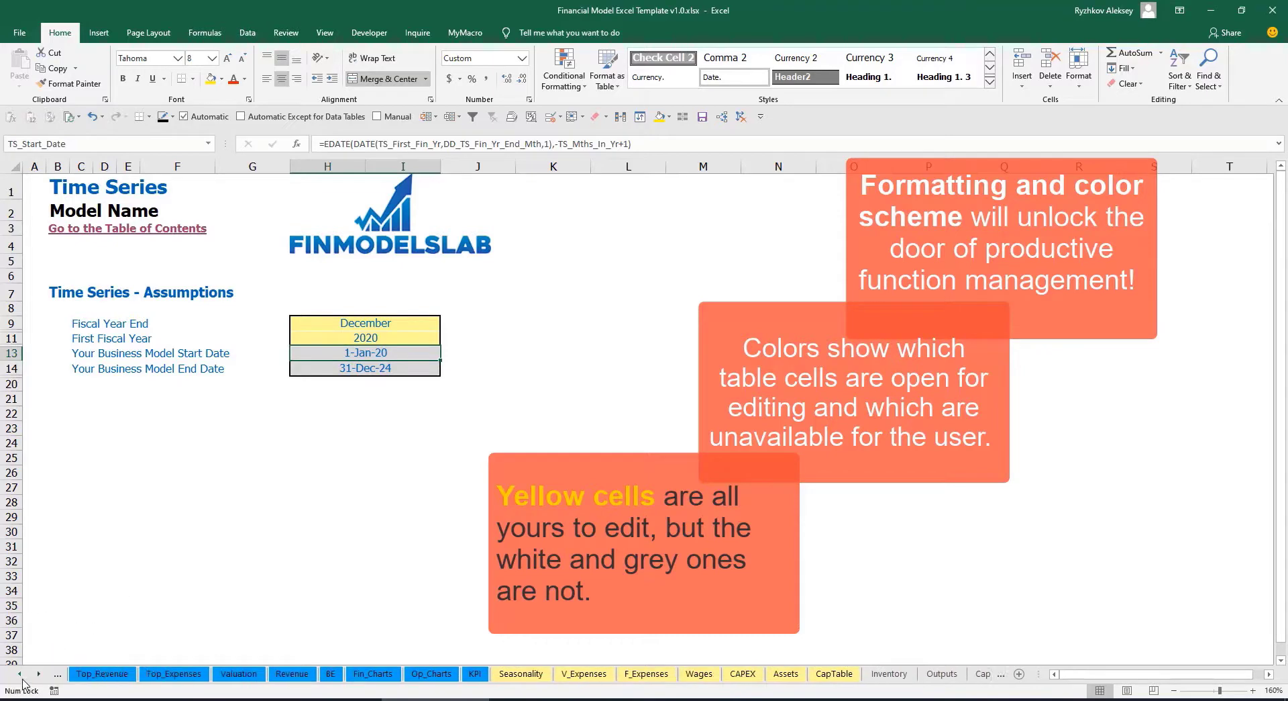
ctrl+click(21, 675)
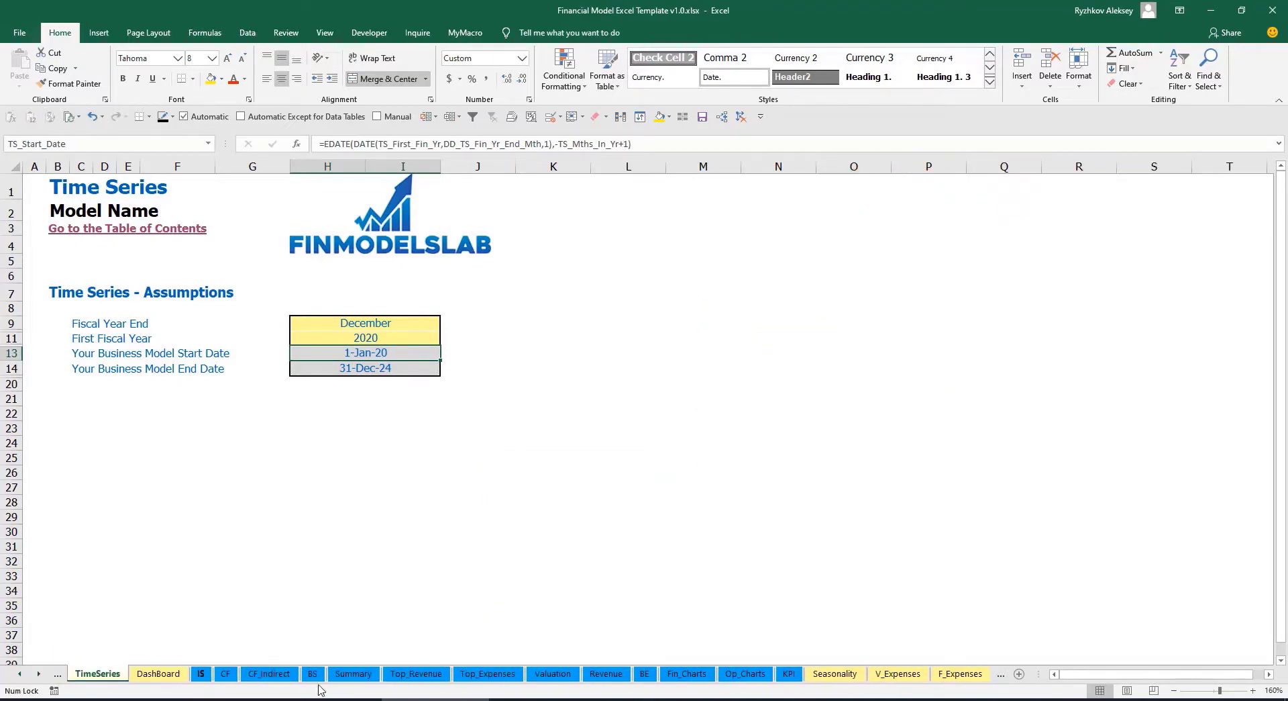
click(39, 676)
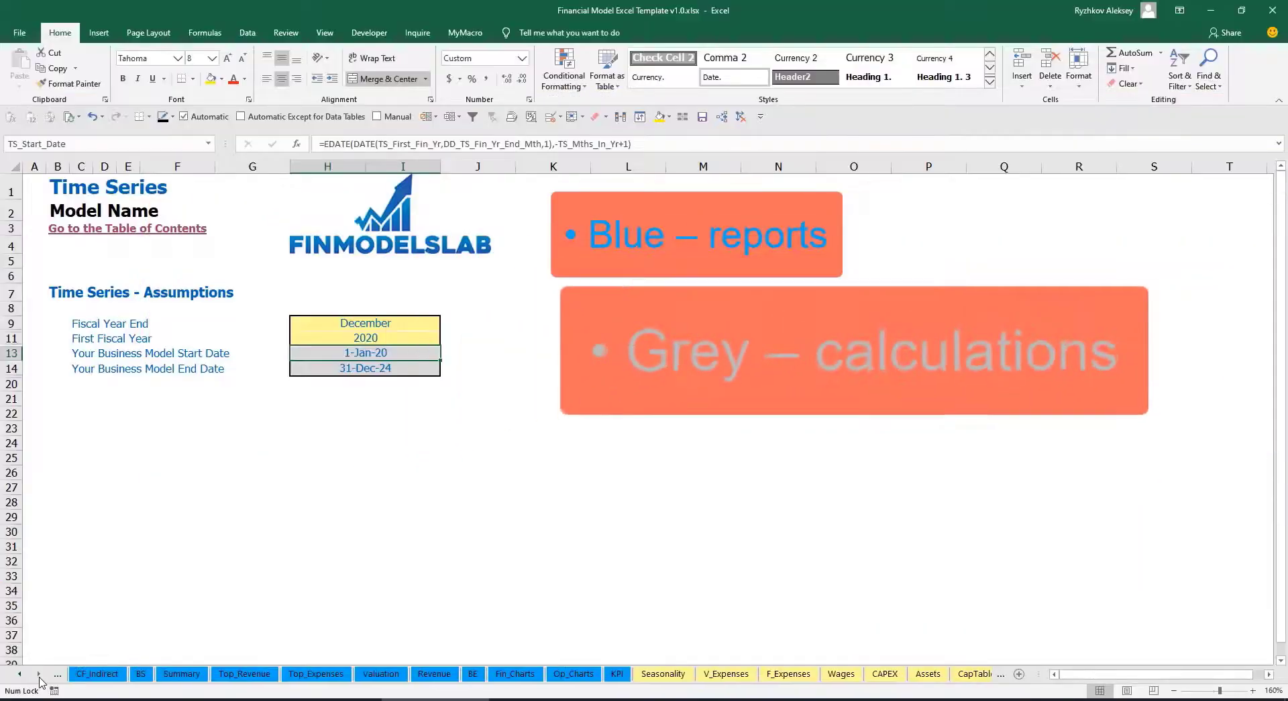
click(39, 677)
click(40, 676)
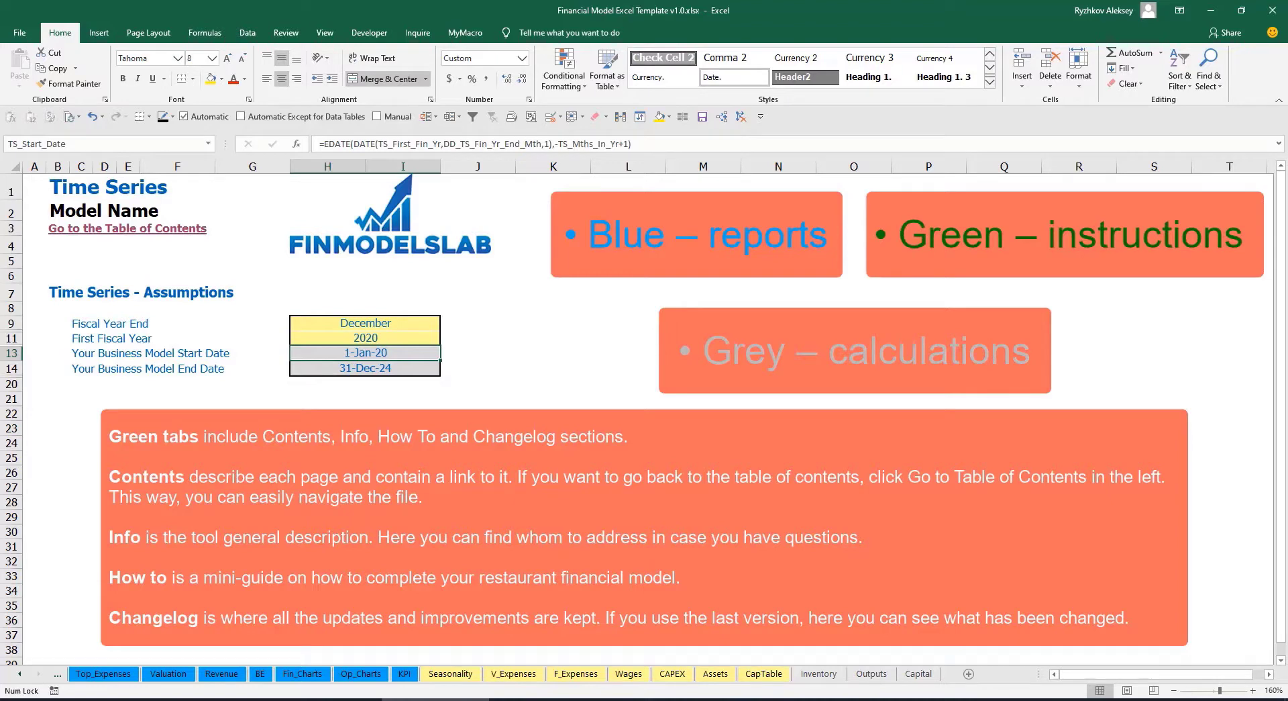
View the Contents sheet, follow its Financial Statements Summary link, and return to the table of contents.
click(19, 673)
click(20, 674)
click(20, 674)
click(20, 674)
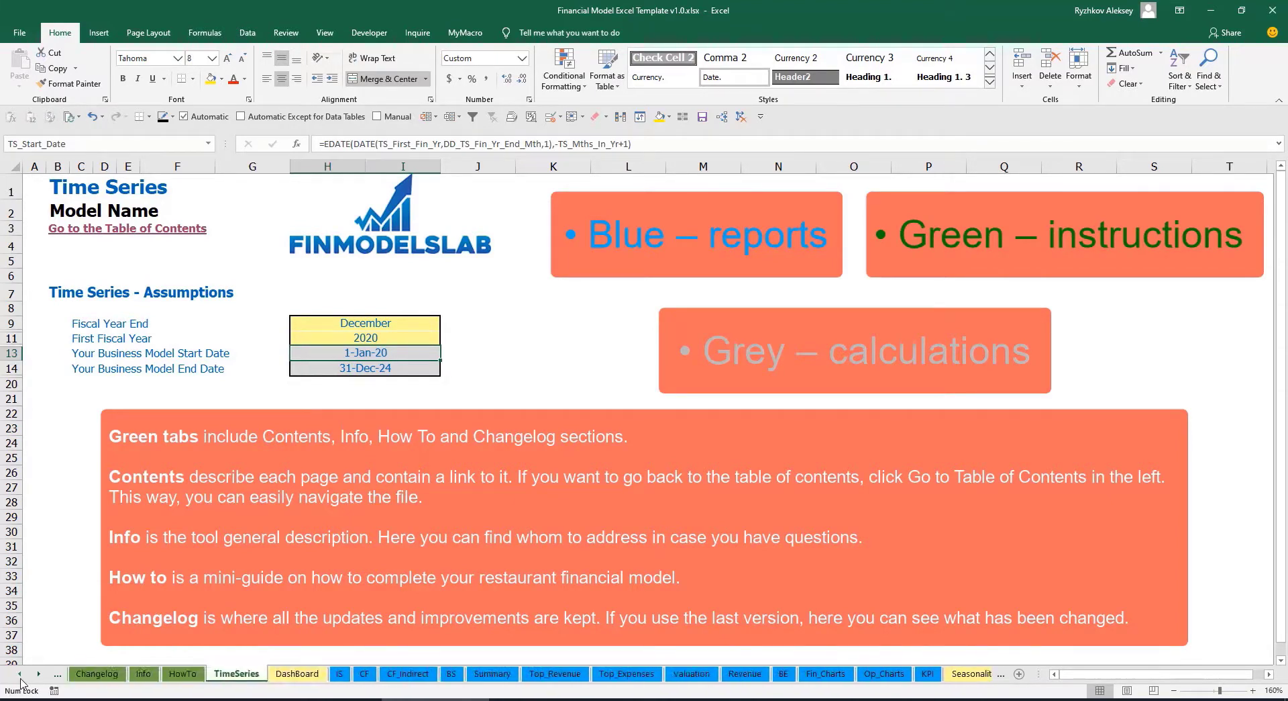
click(19, 675)
click(19, 675)
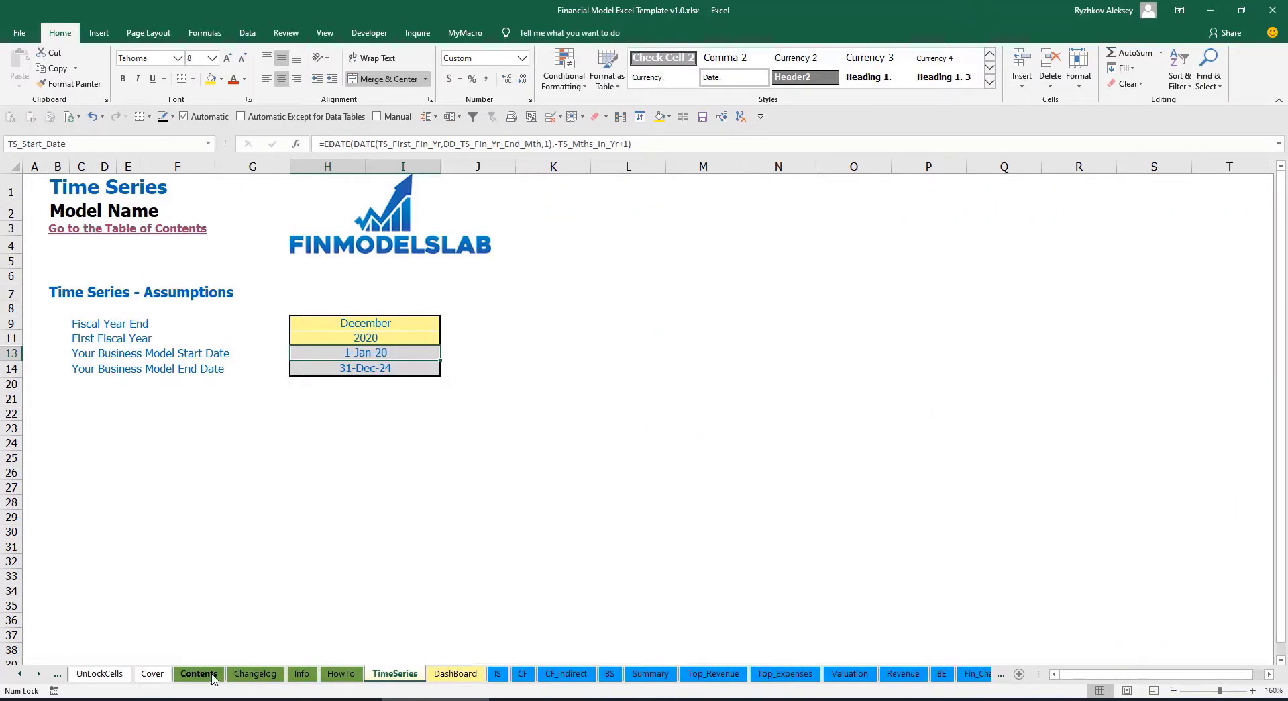
click(199, 673)
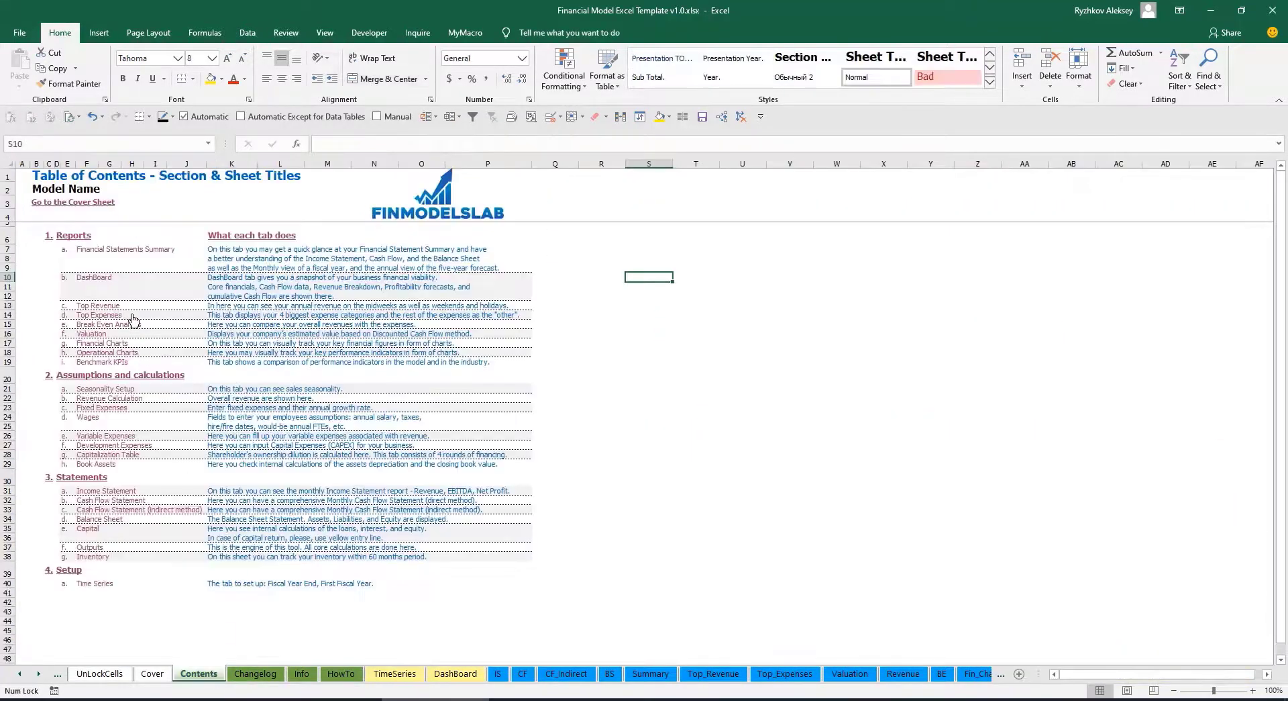
click(114, 254)
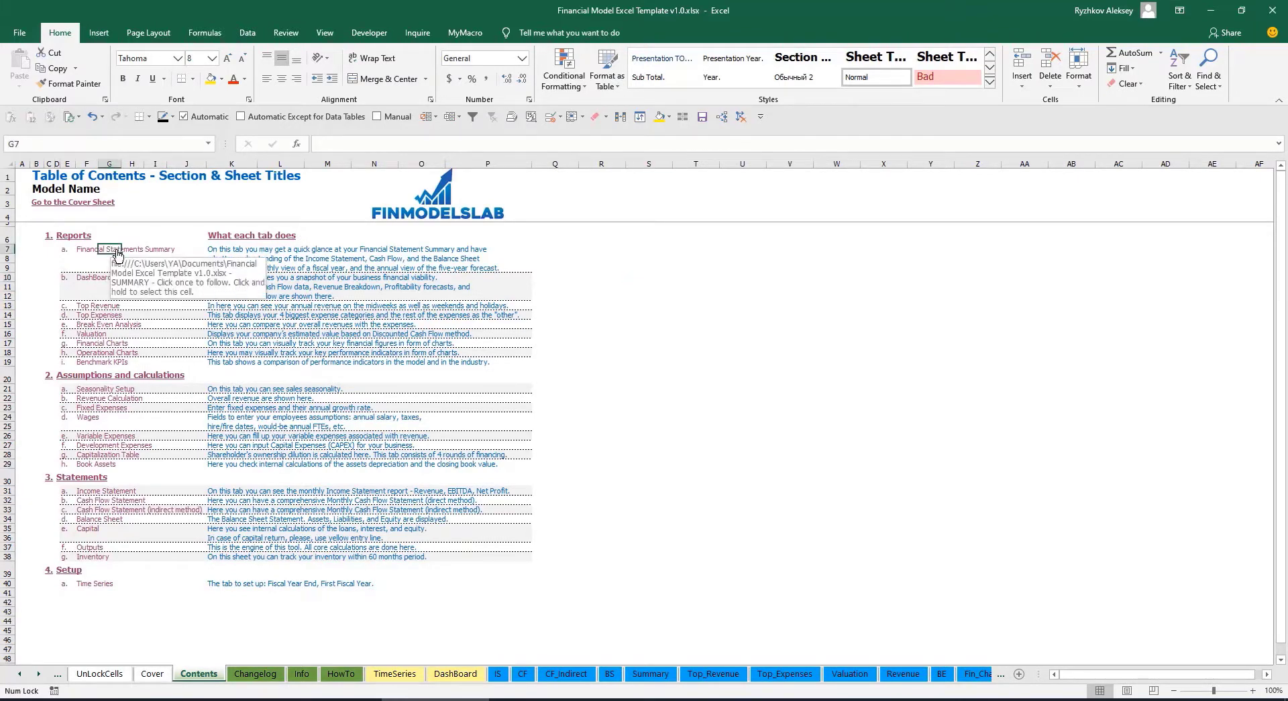
click(40, 204)
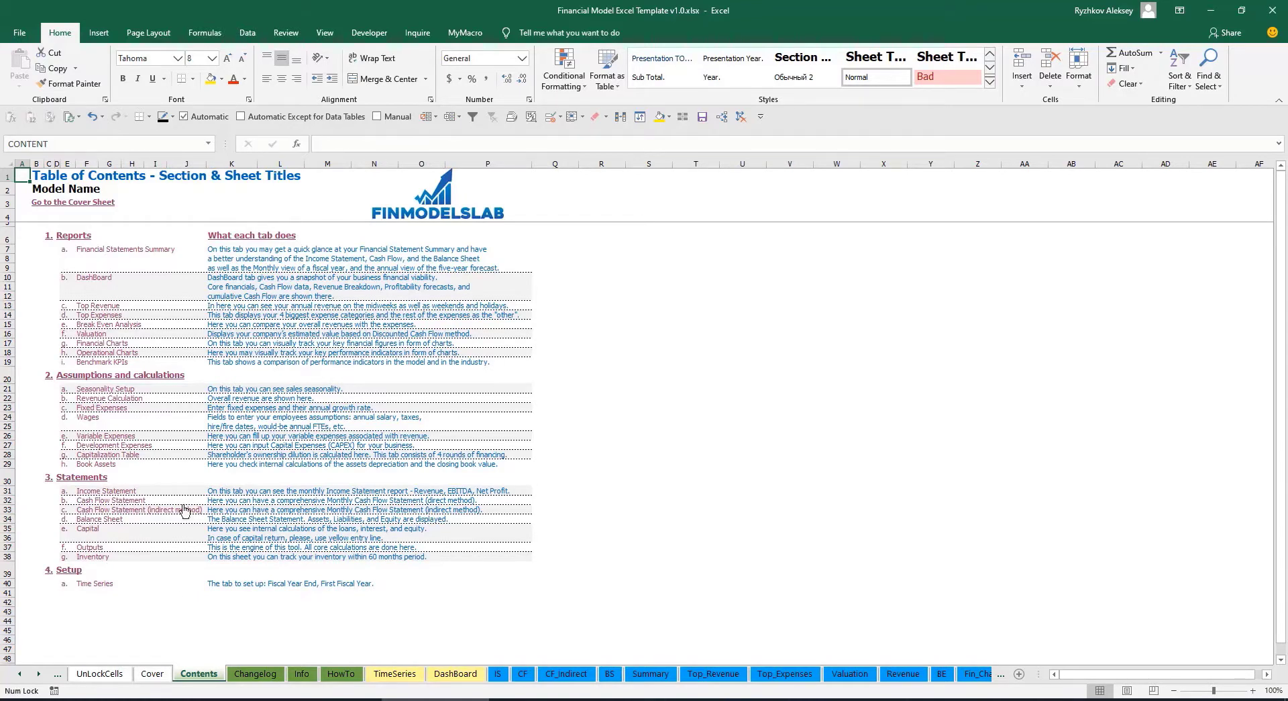
Read through the HowTo sheet's guide, from Overall Business Model Principles down to the Book Assets section.
click(341, 673)
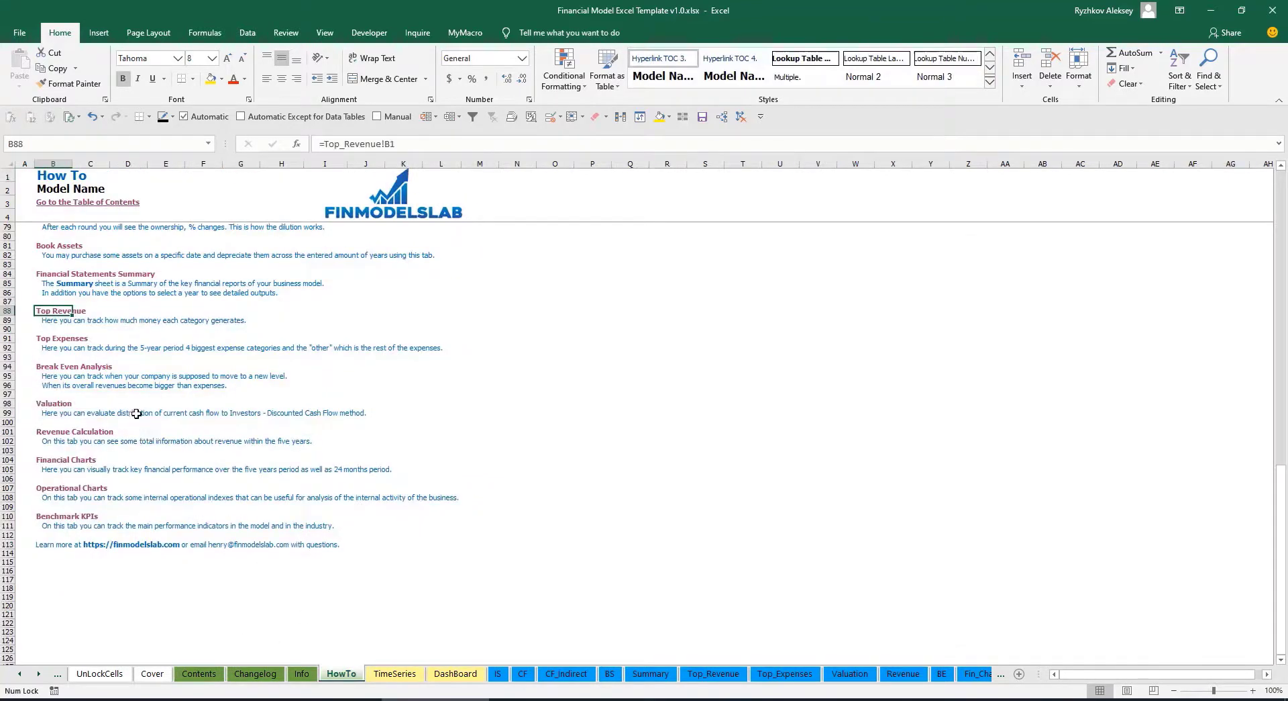
scroll(136, 414, up, 20)
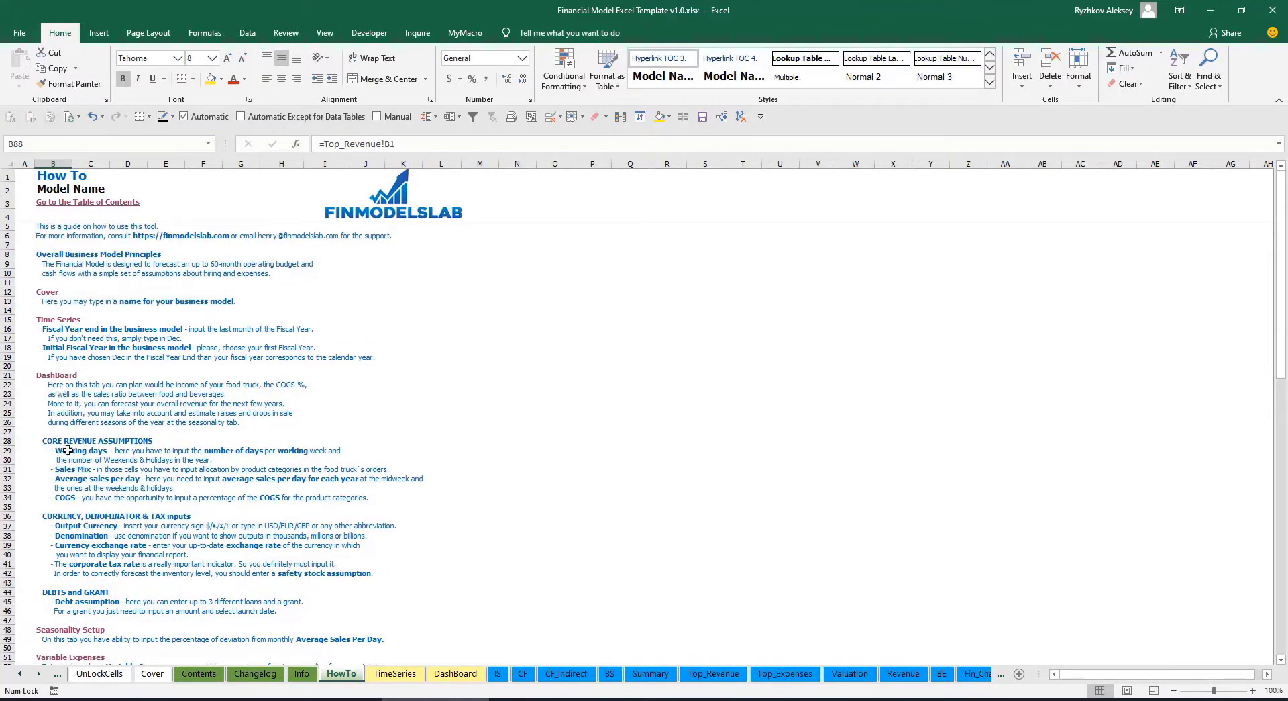
scroll(67, 450, down, 3)
scroll(76, 477, down, 3)
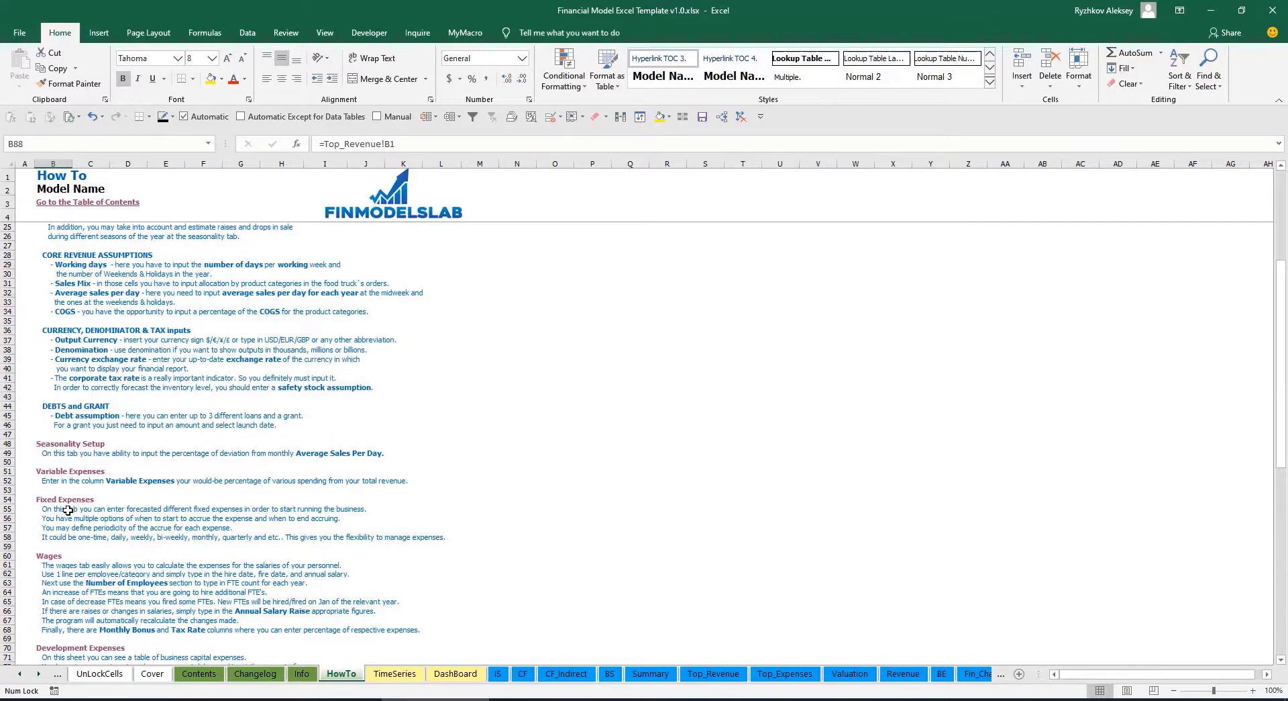
scroll(68, 510, down, 3)
scroll(61, 531, down, 3)
scroll(63, 531, up, 13)
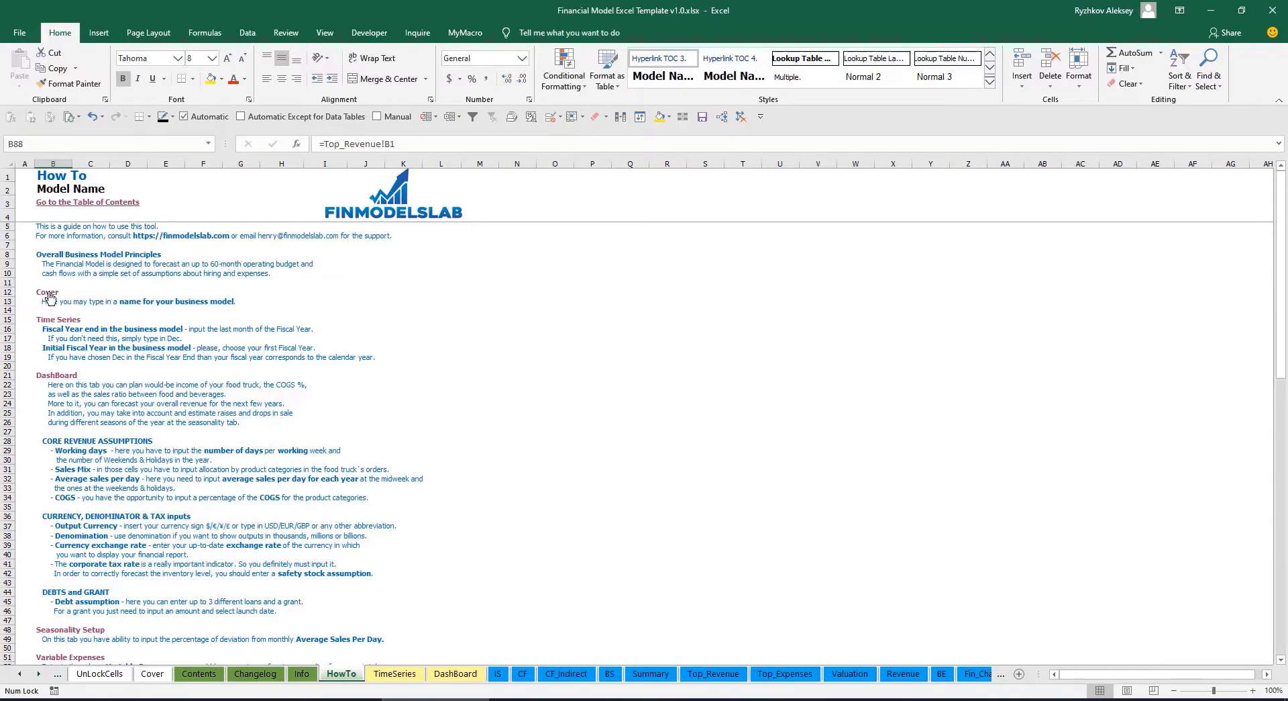
scroll(55, 422, down, 9)
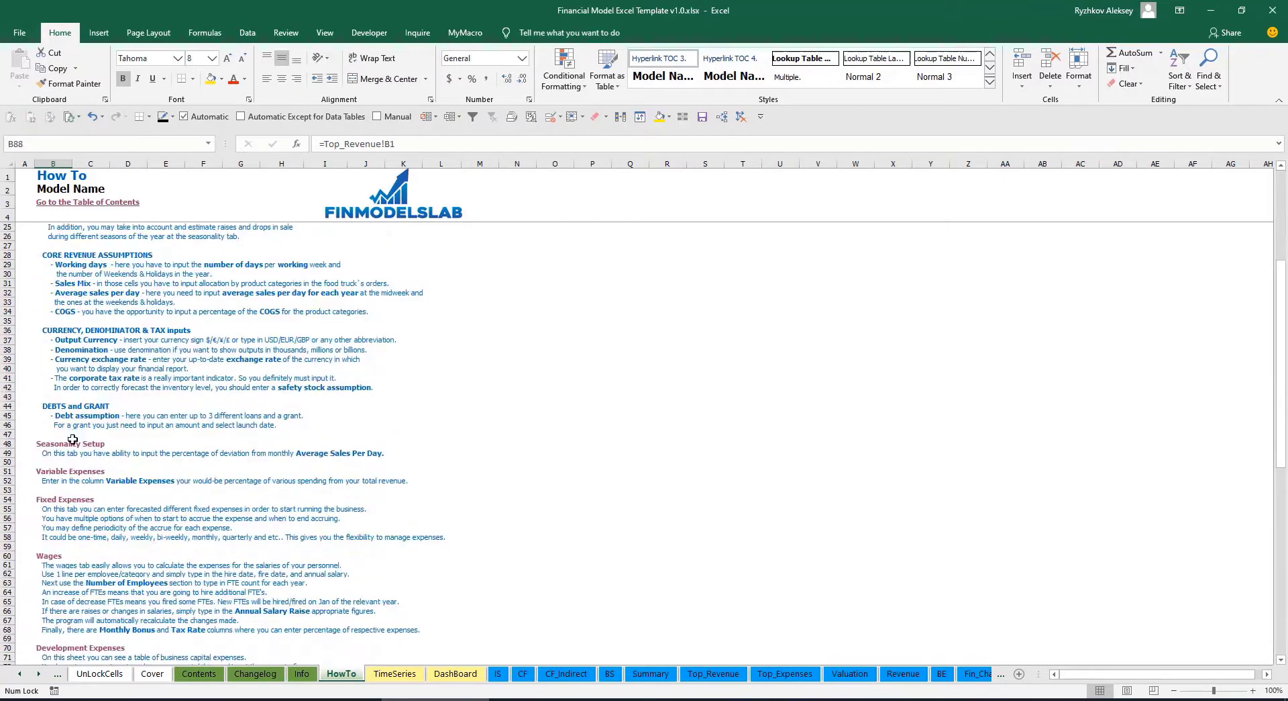
scroll(61, 382, down, 3)
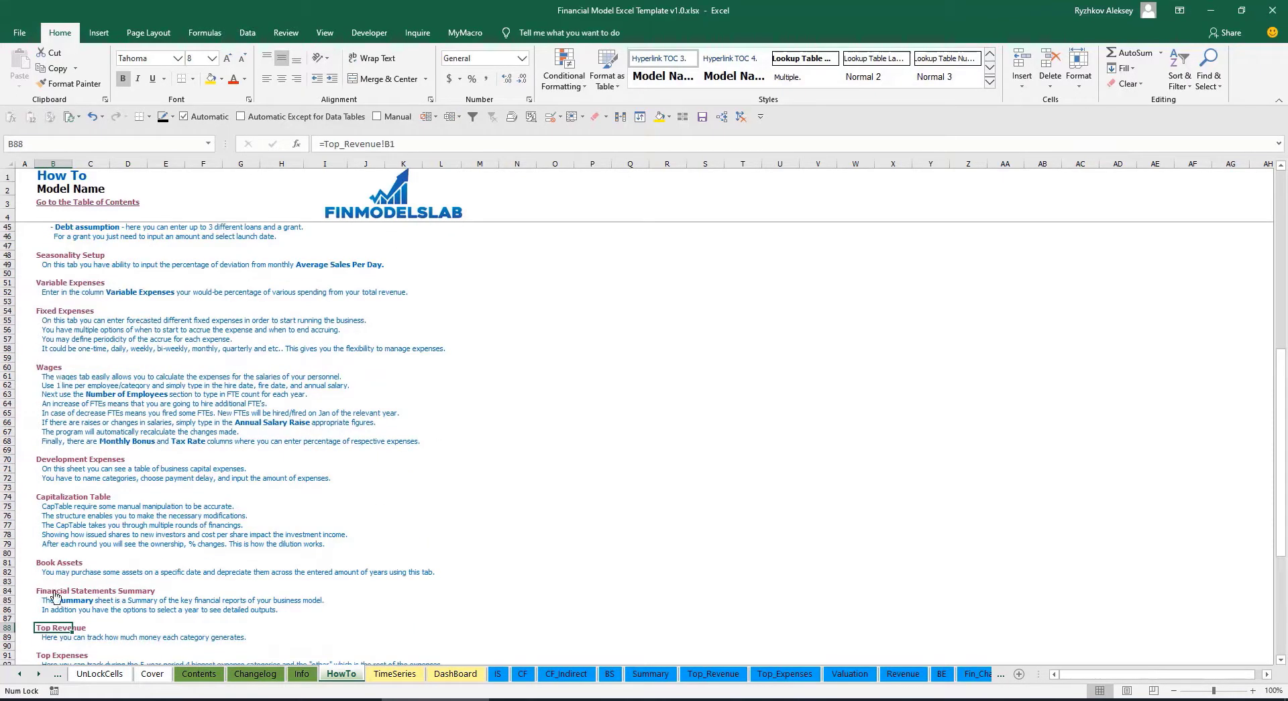
click(43, 563)
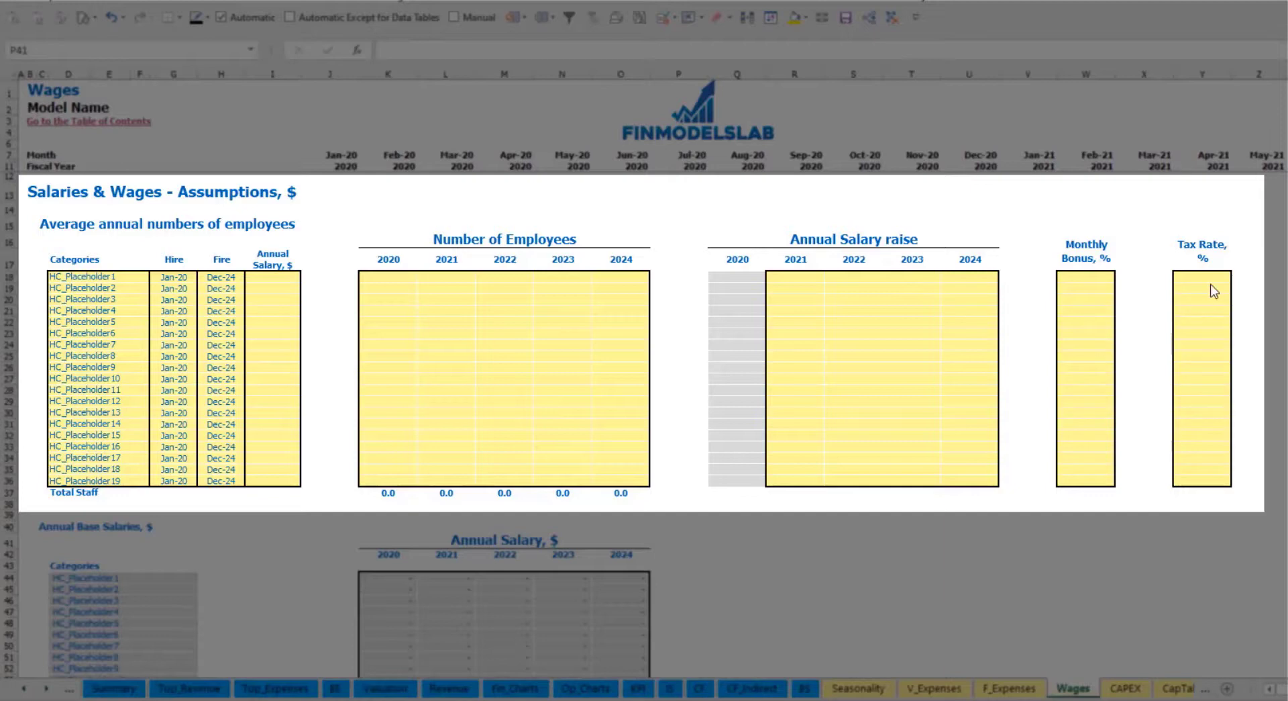
Rename the first staff category in the Salaries & Wages assumptions as CFO.
click(130, 276)
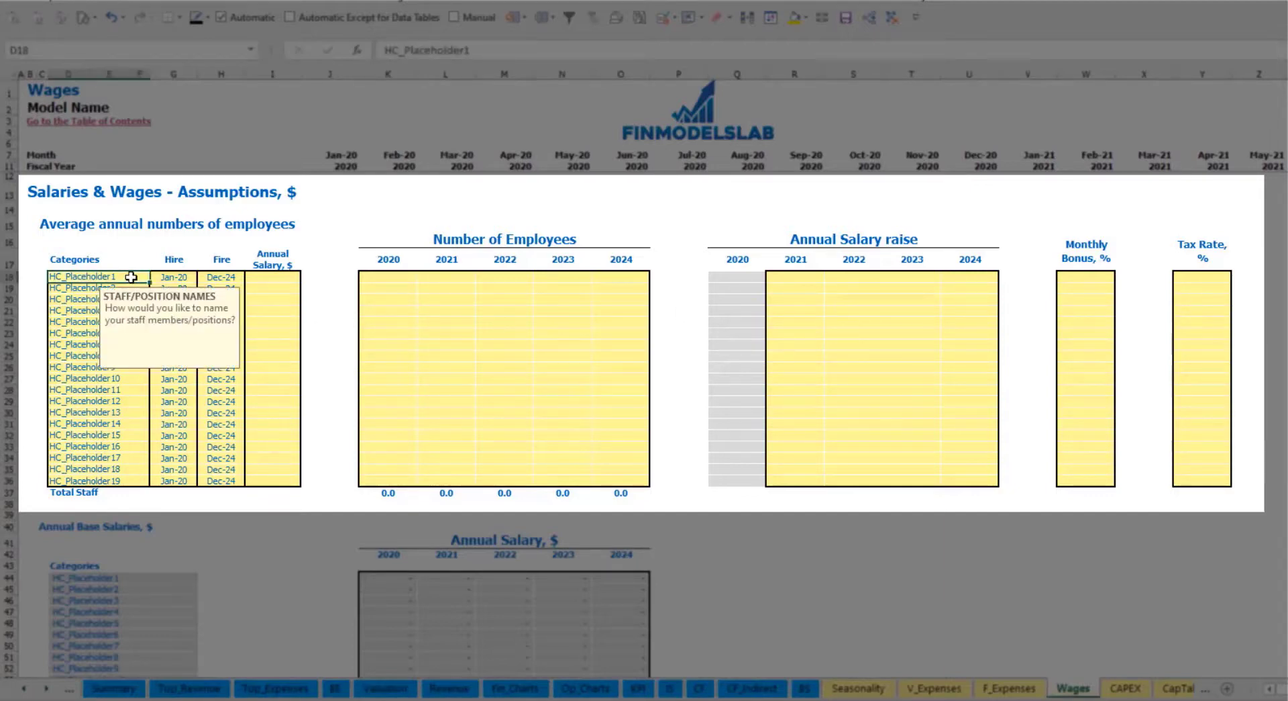
text(CFO)
key(Return)
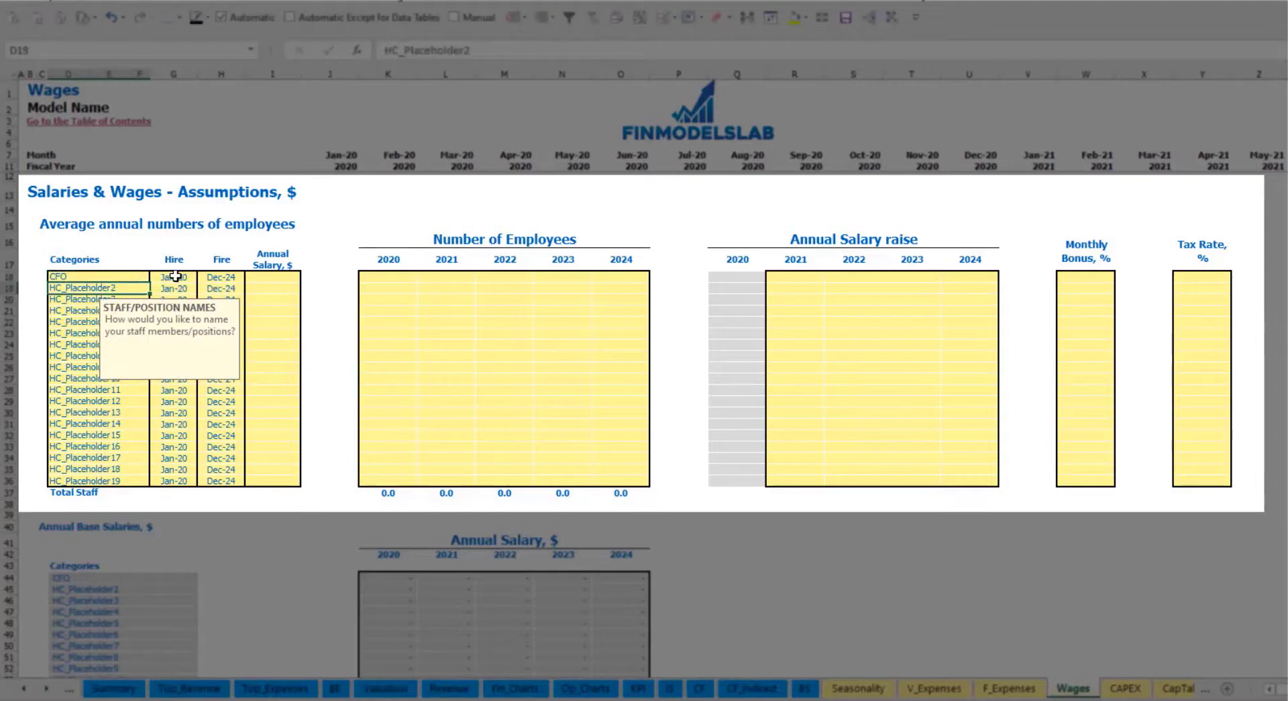
Set the CFO's hire date to Mar-20 and annual salary to $50,000 in the Salaries & Wages assumptions.
click(174, 277)
click(201, 277)
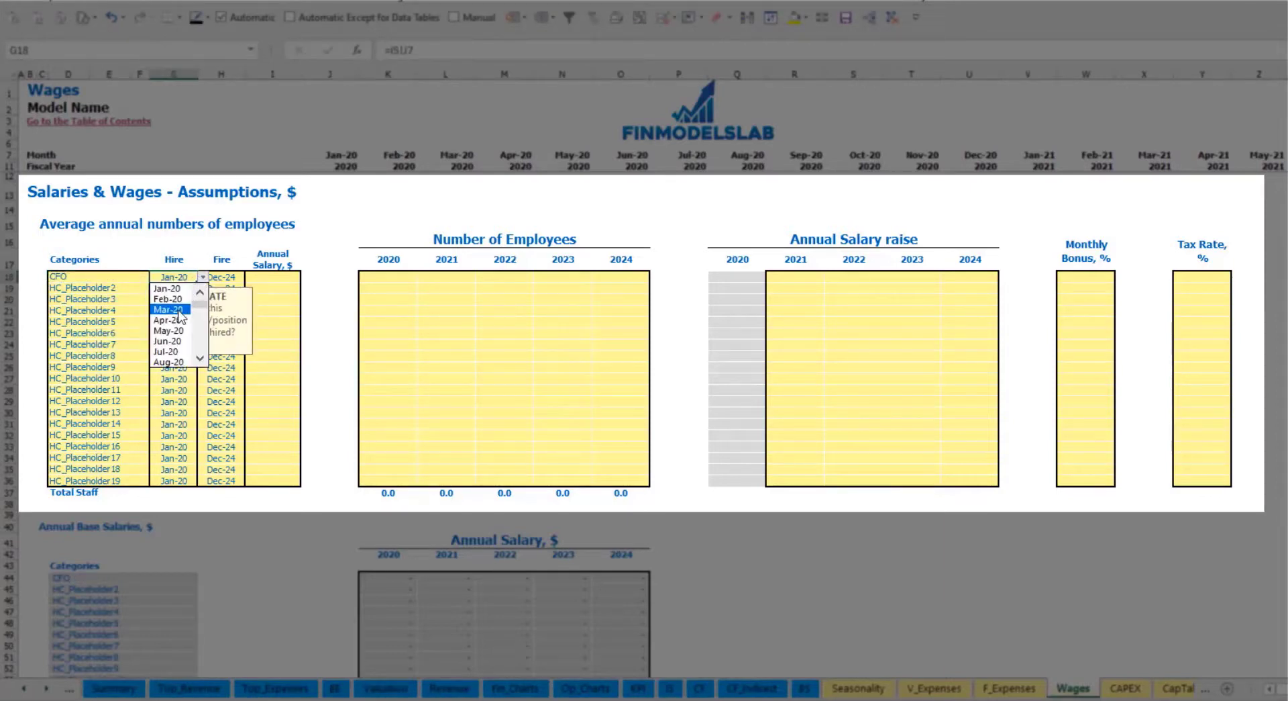
click(168, 310)
click(228, 277)
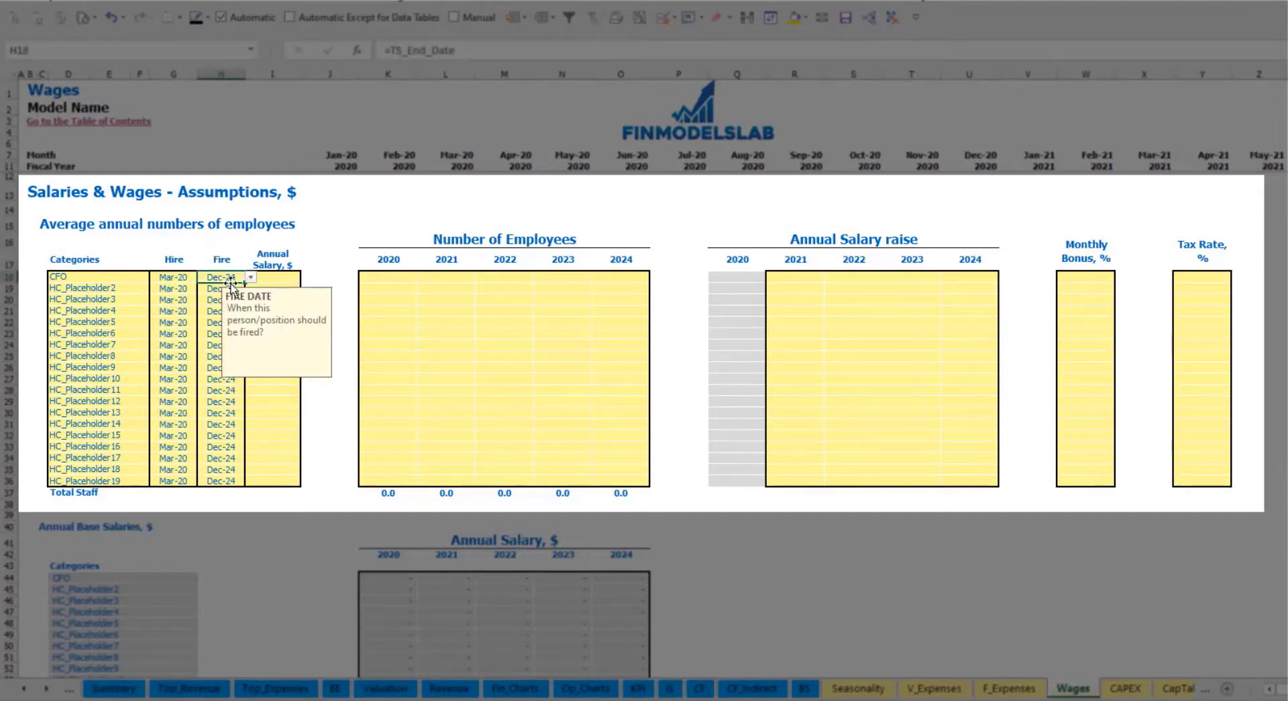
click(278, 279)
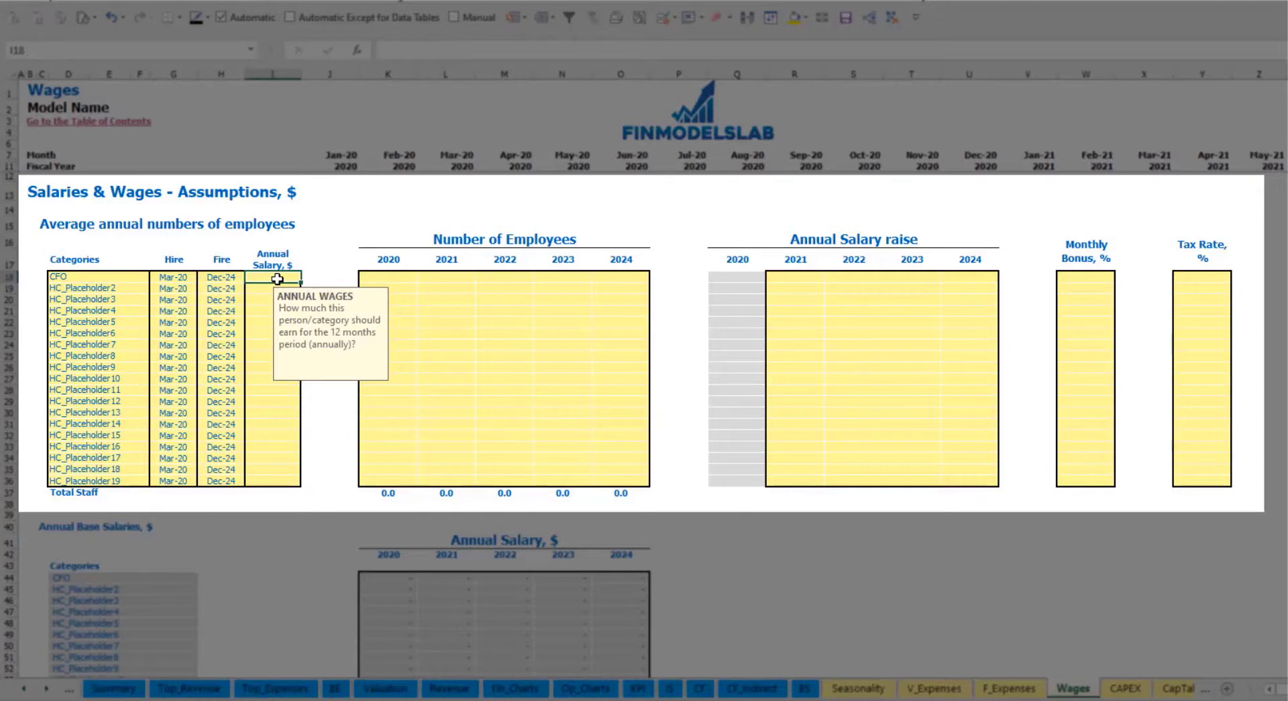
text(50)
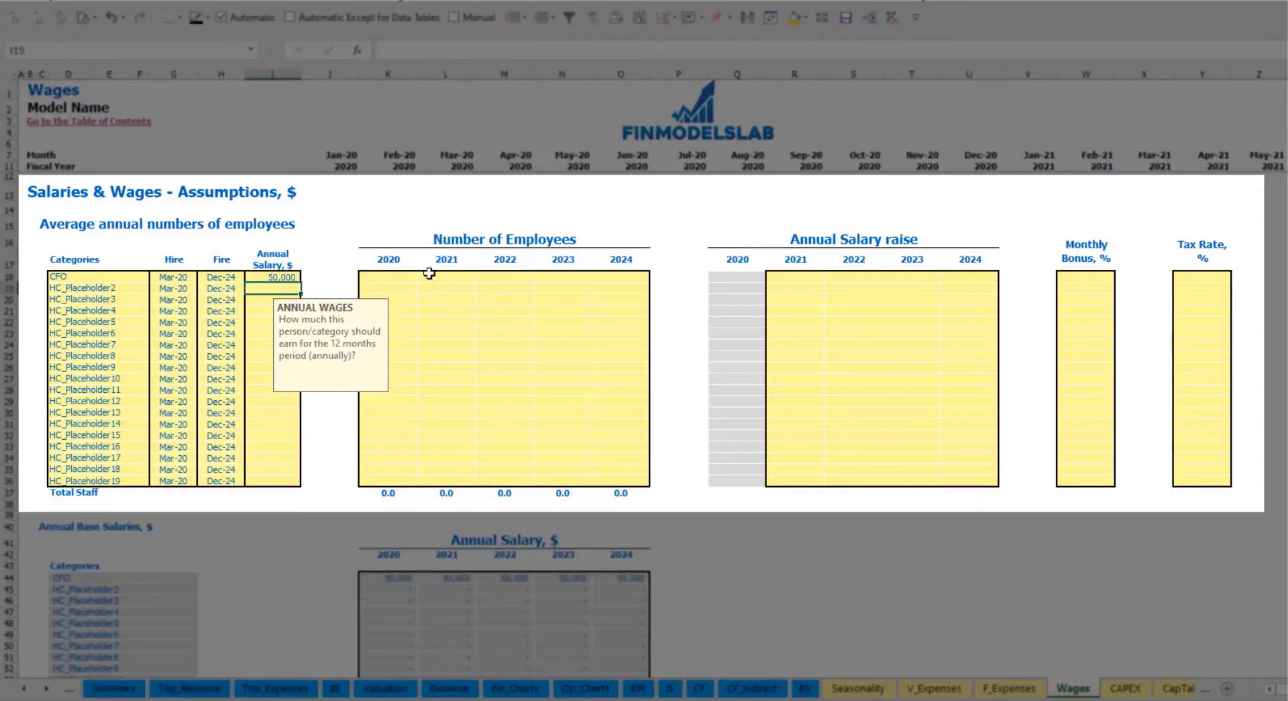
Enter 1 CFO employee for each year from 2020 to 2024 in the Number of Employees table.
click(404, 281)
text(1	1	)
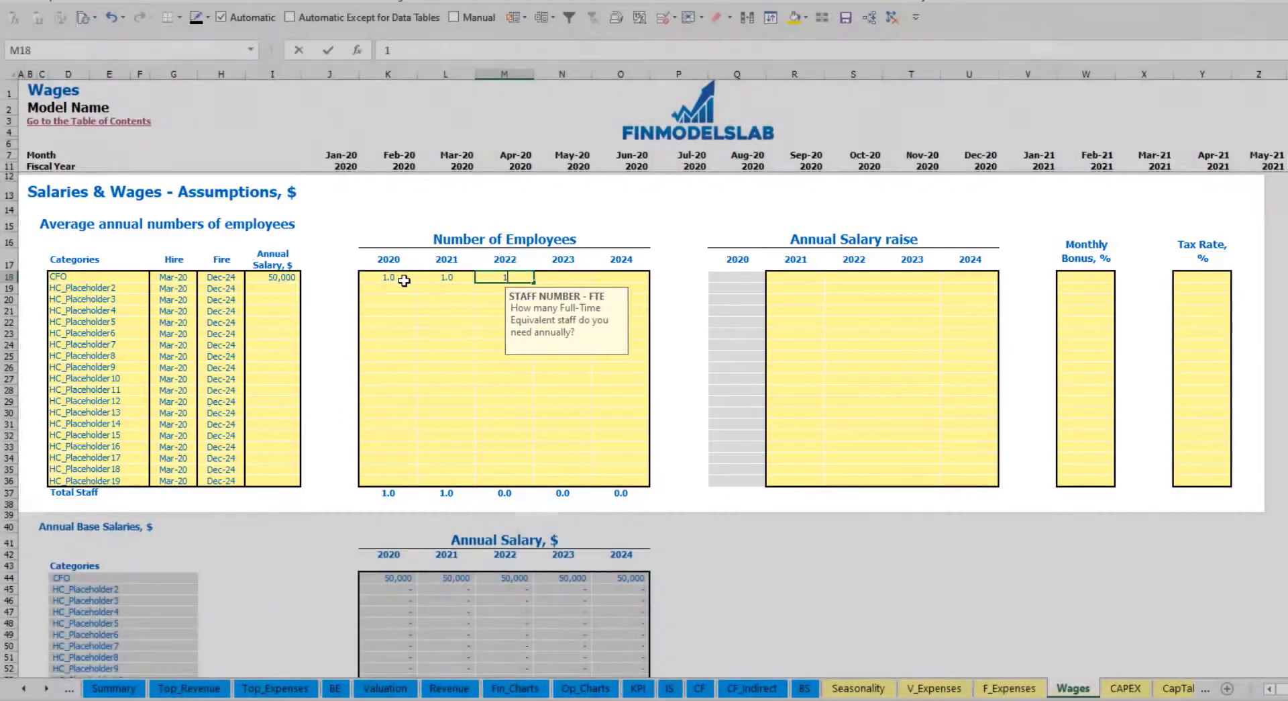
text(1	1	1)
key(Tab)
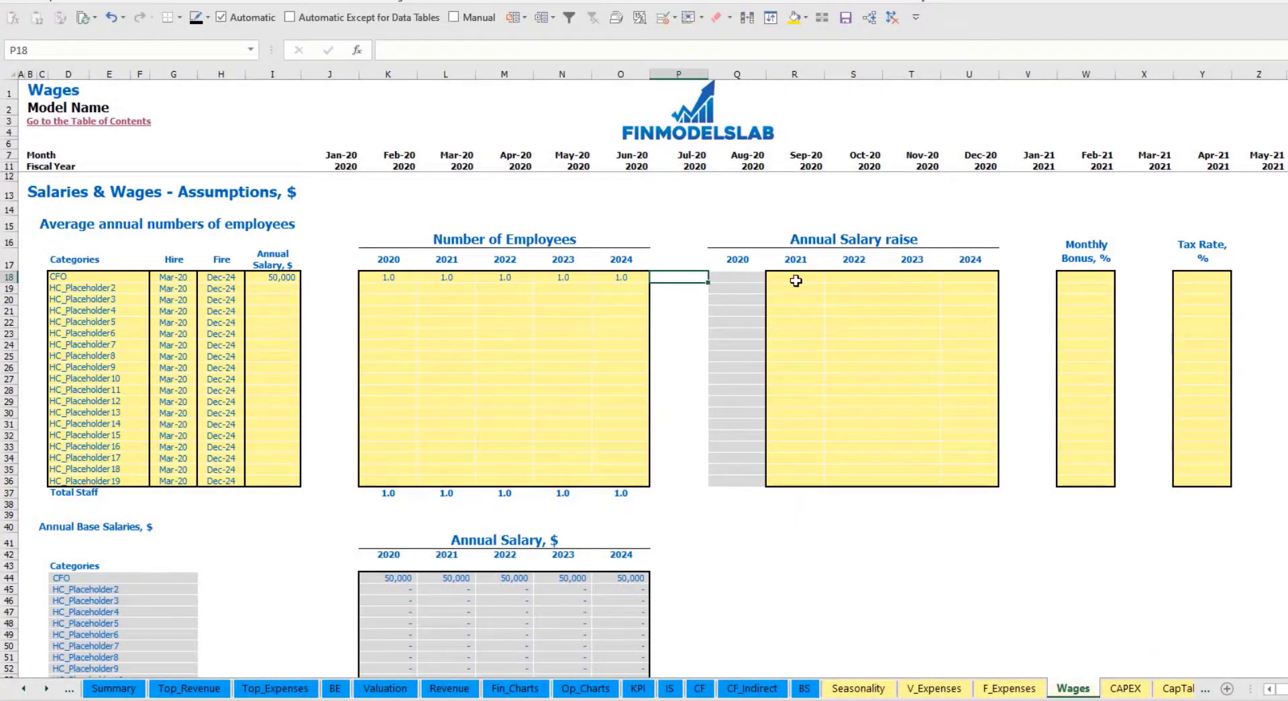
Examine the CFO row of the Total Staff Numbers section from its hire month through the last forecast month.
scroll(687, 384, down, 2)
scroll(704, 360, up, 2)
scroll(705, 359, down, 13)
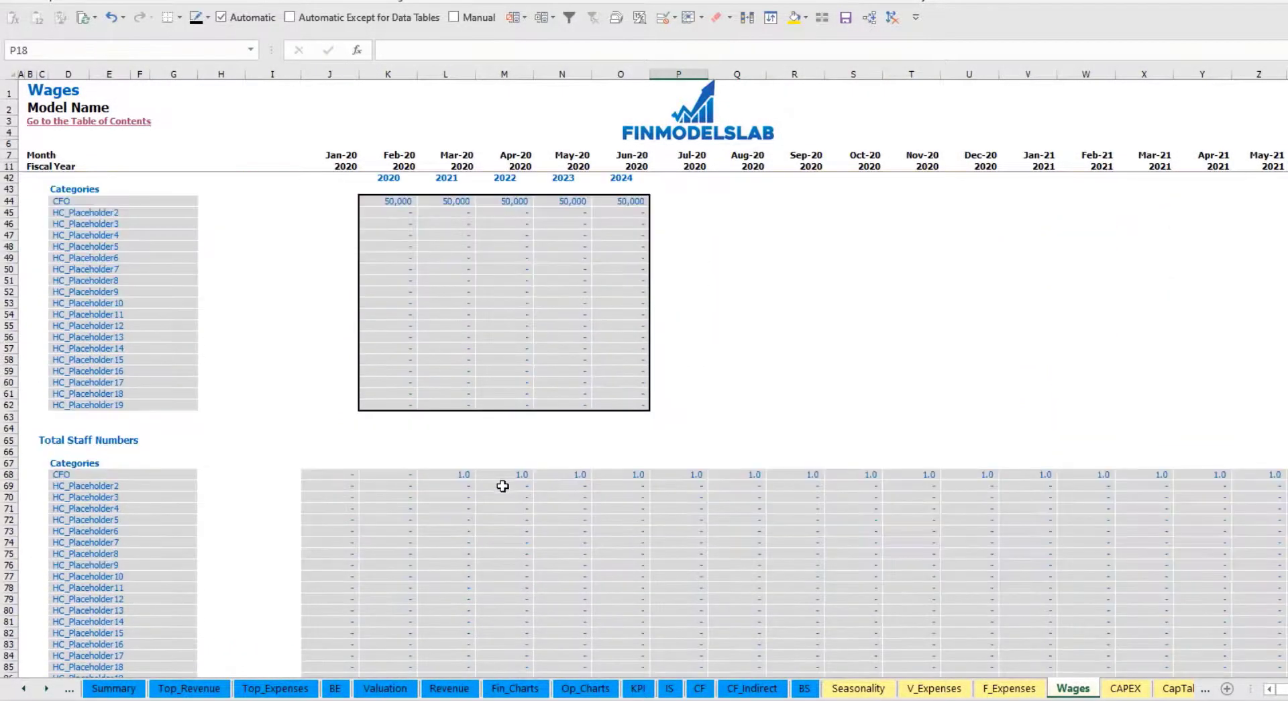
click(462, 363)
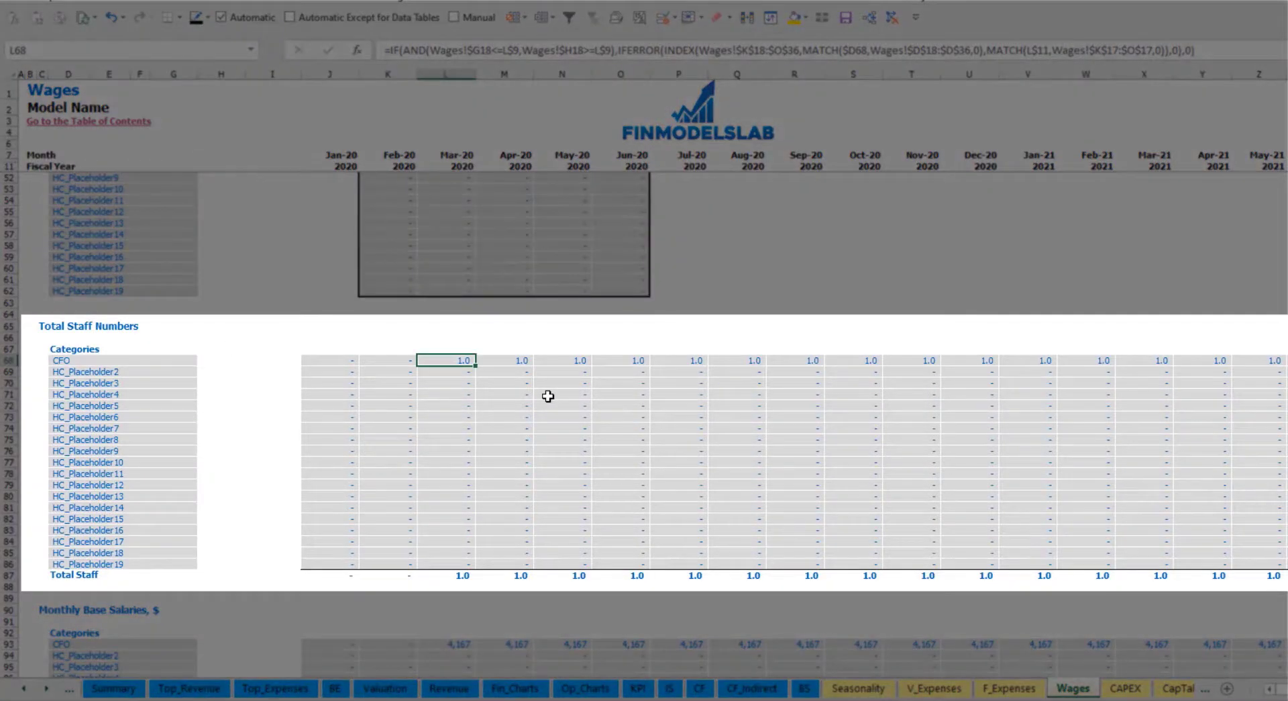
key(ctrl+Right)
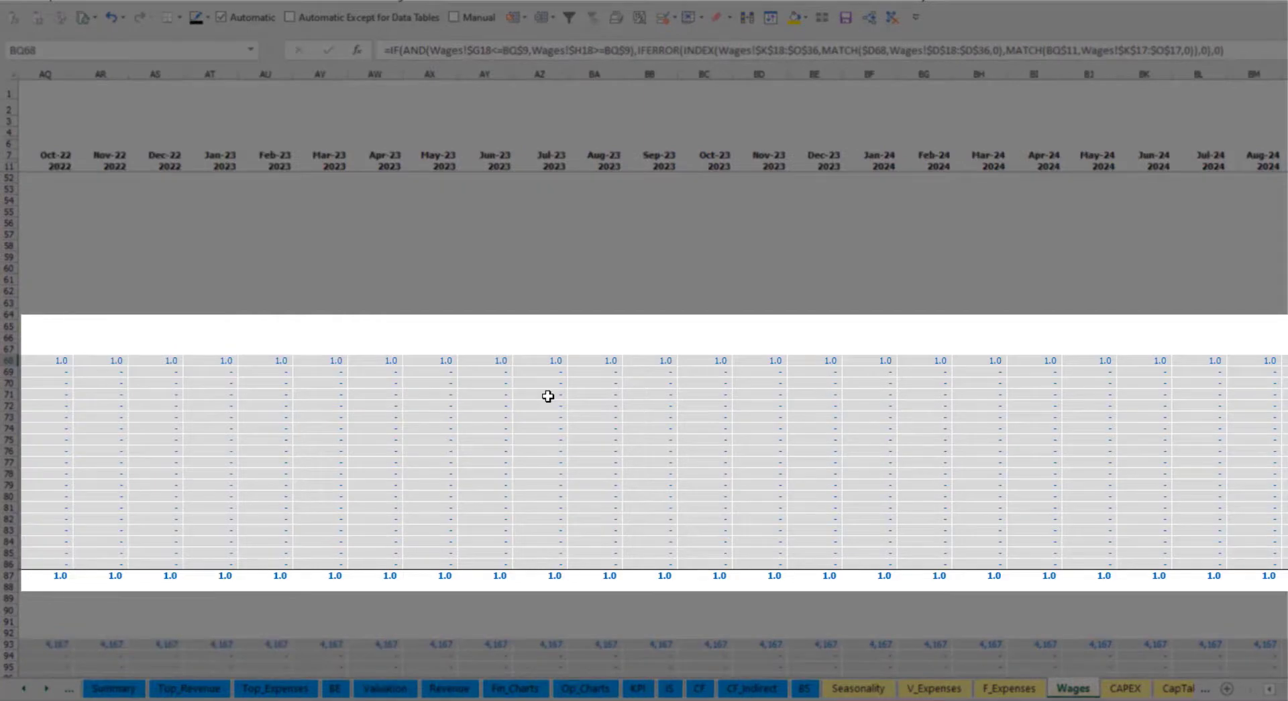
Set the CFO's annual salary raise to 5% for 2021 and copy it across 2022 to 2024.
key(Home)
scroll(536, 355, up, 13)
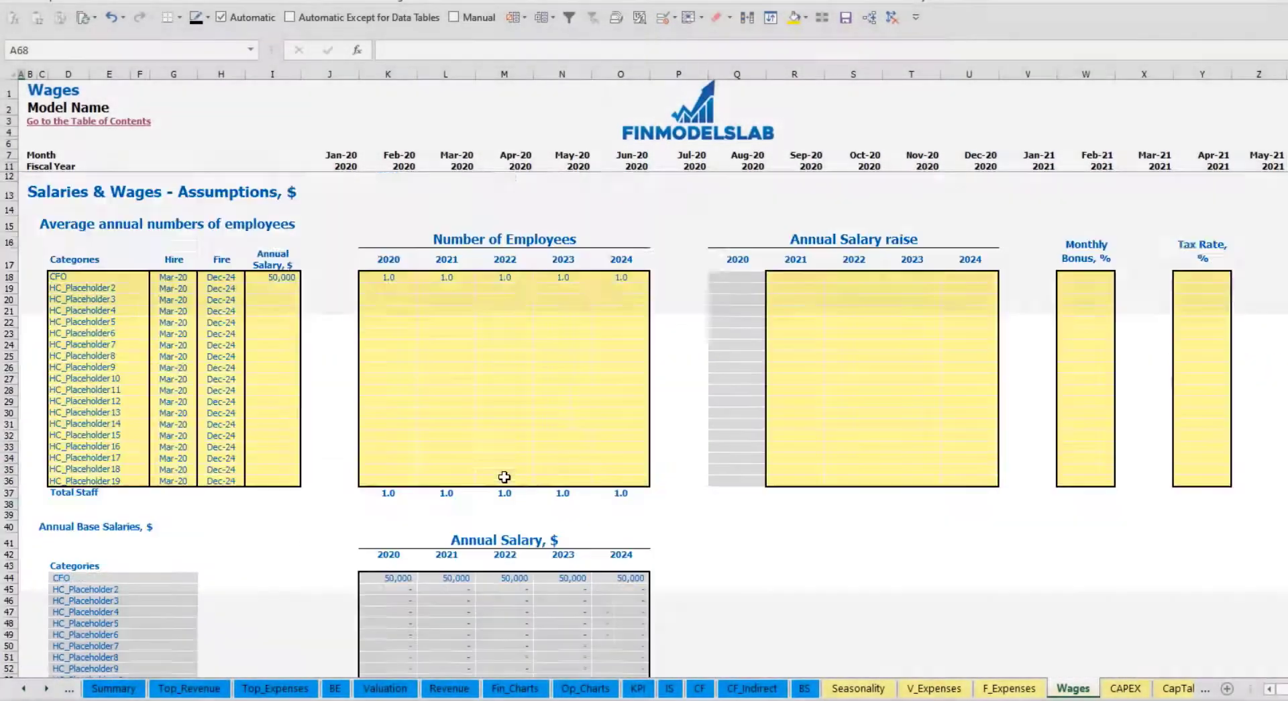
click(798, 278)
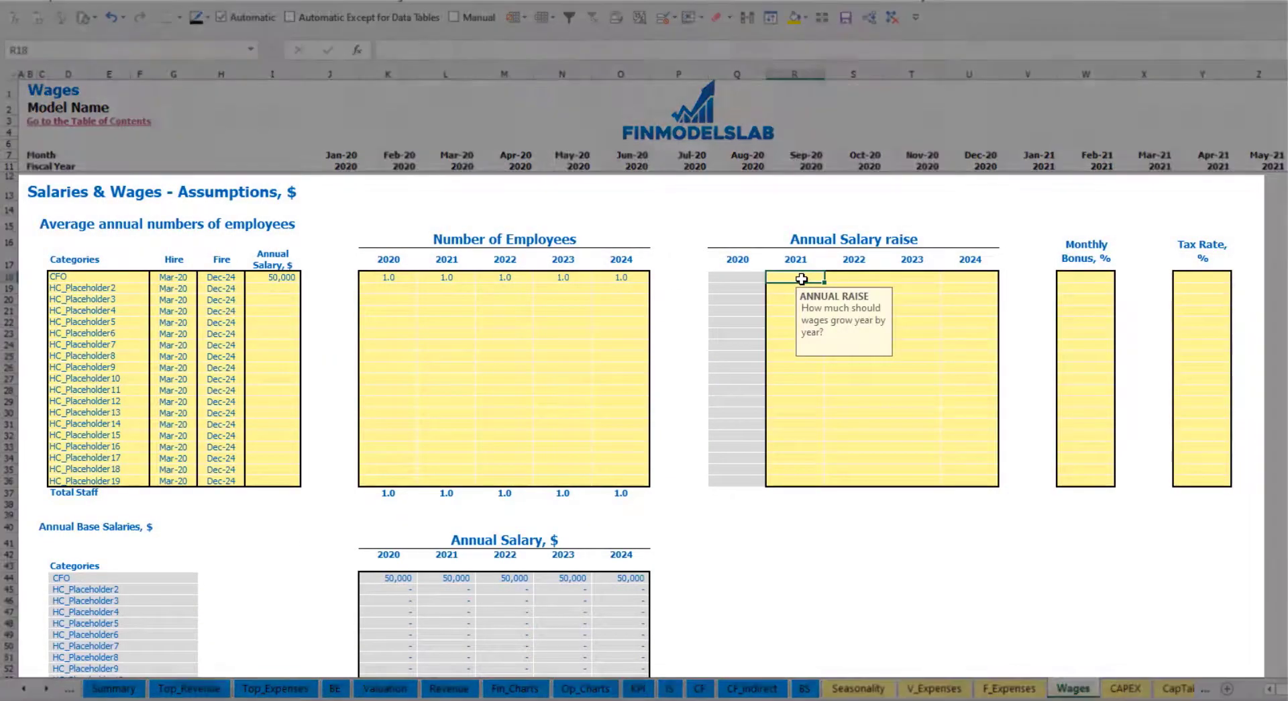
key(ctrl+c)
key(Right)
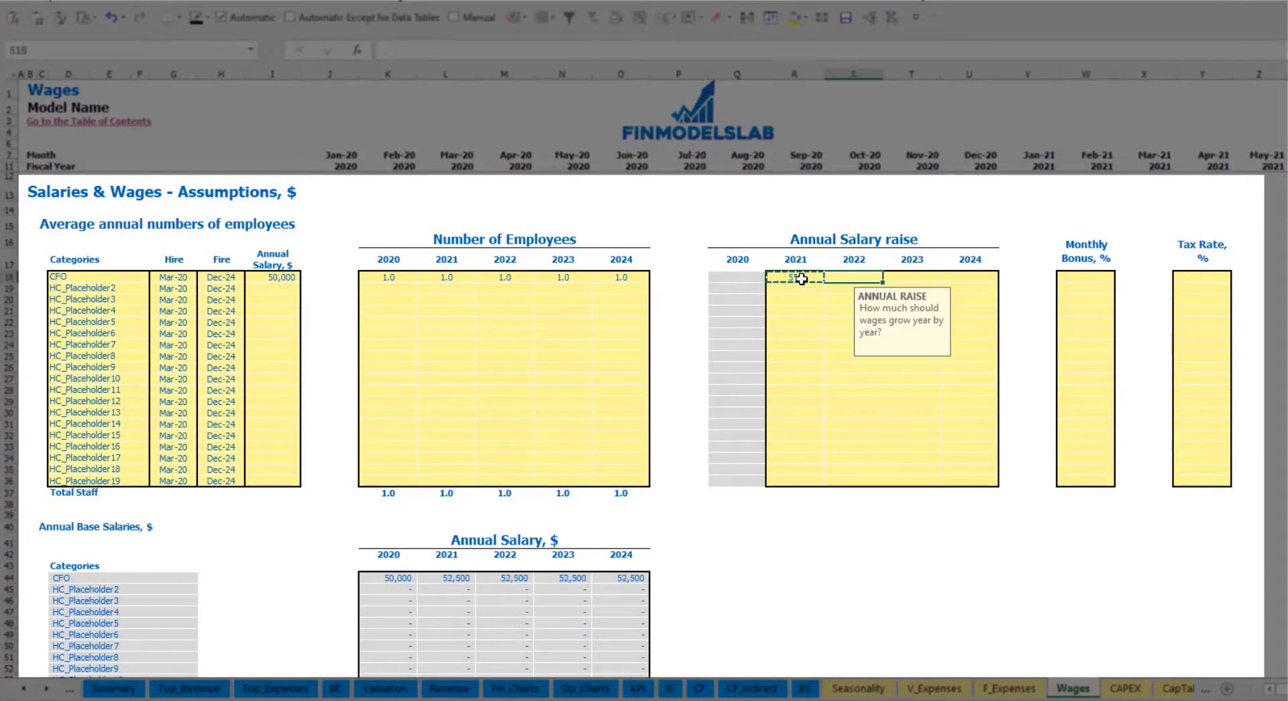
key(shift+Right)
key(shift+Right)
key(ctrl+v)
click(707, 536)
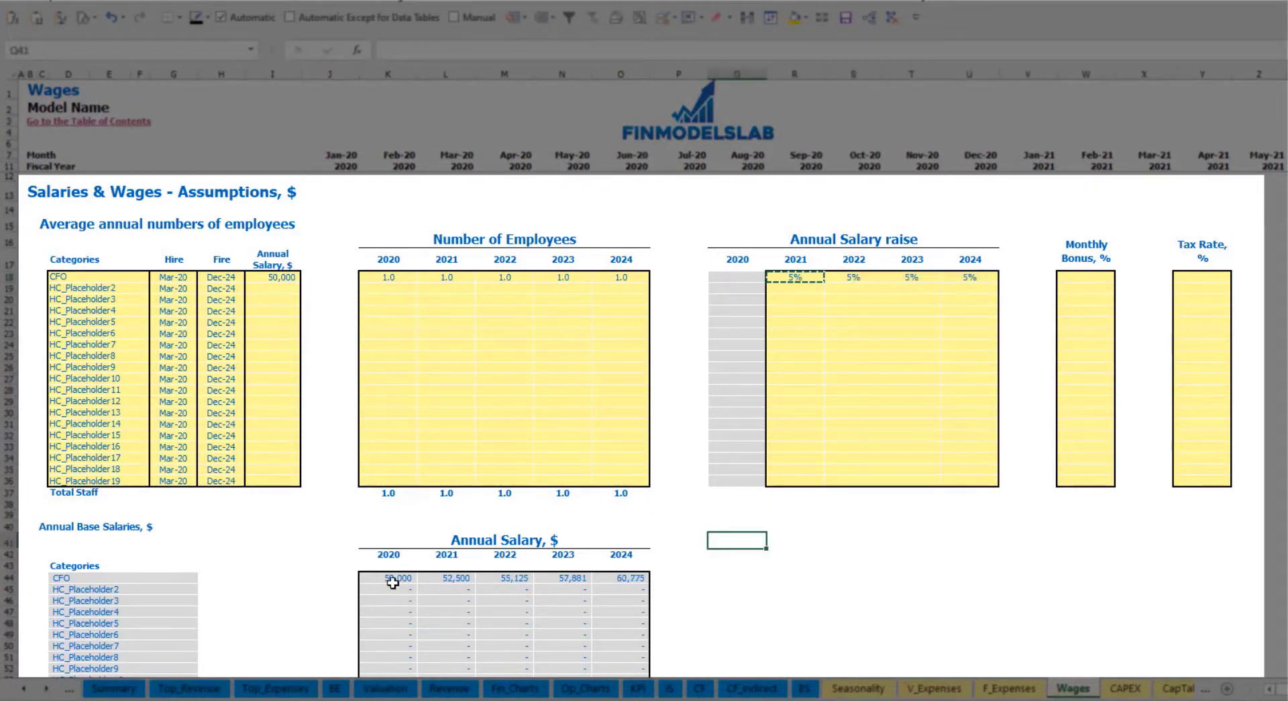
Review the CFO's calculated Annual Salary row against the base salary and yearly raise inputs.
drag(391, 581, 618, 577)
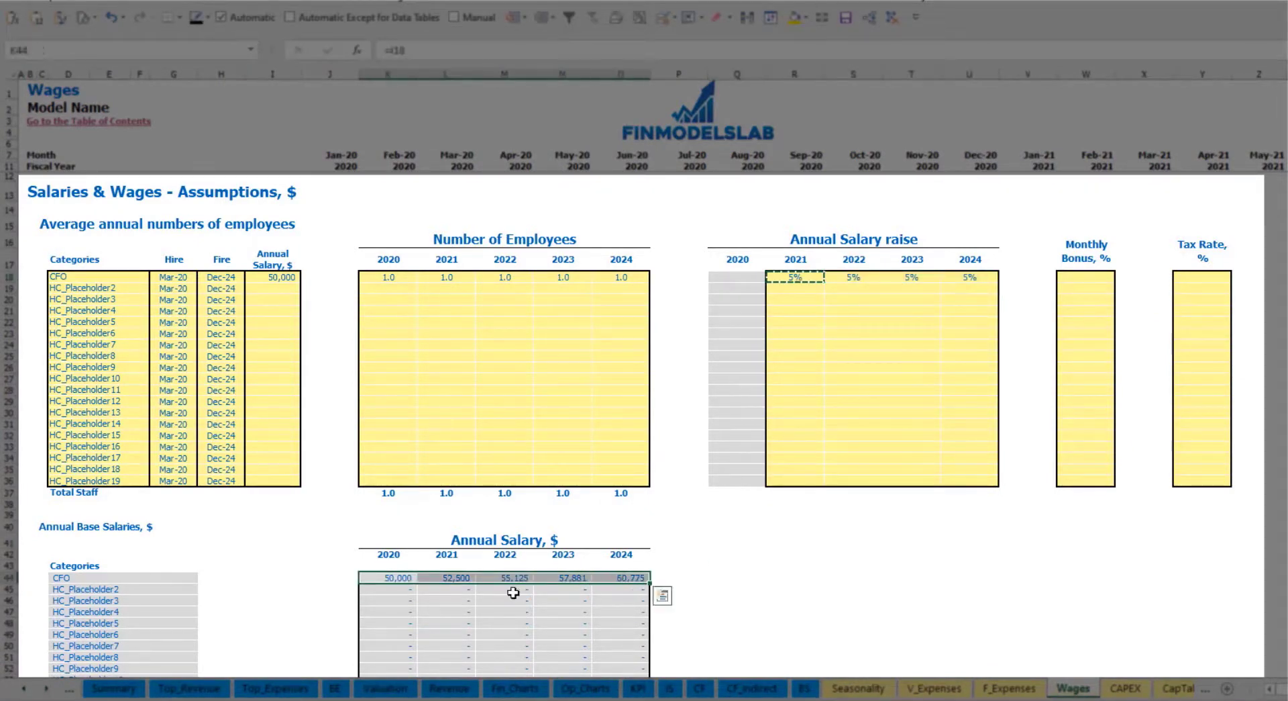
click(451, 590)
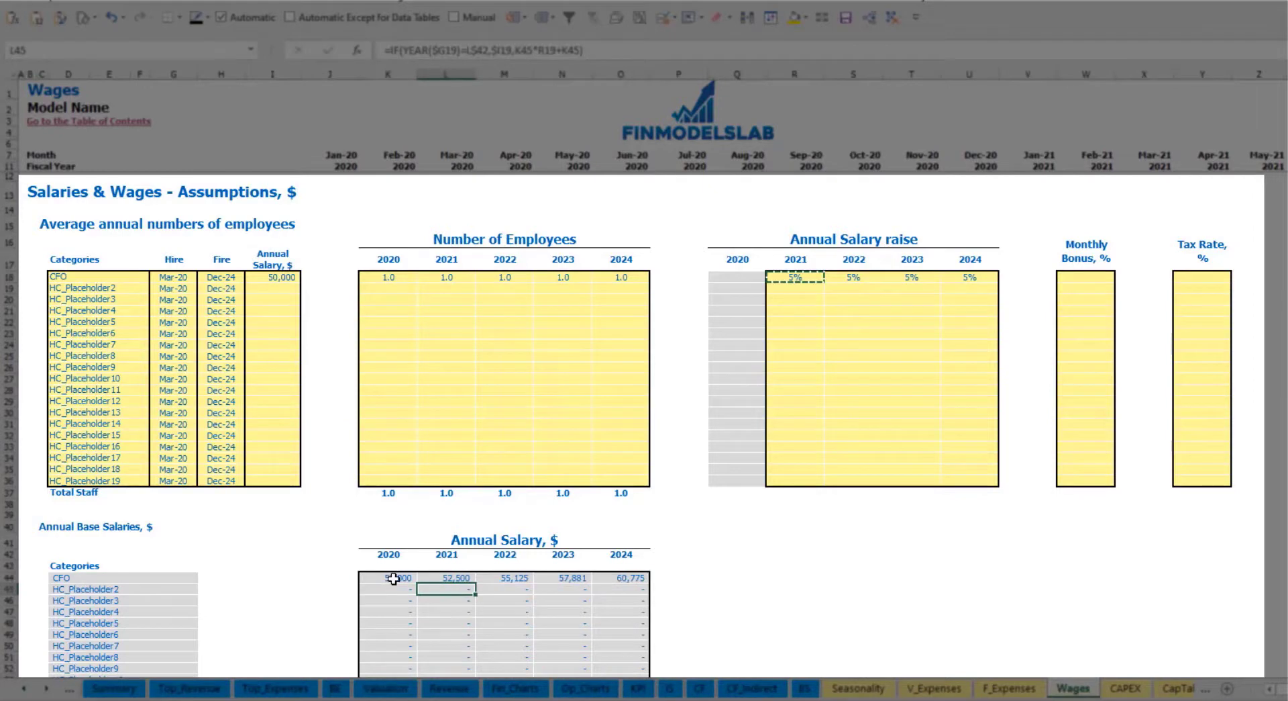
click(282, 276)
drag(812, 278, 966, 278)
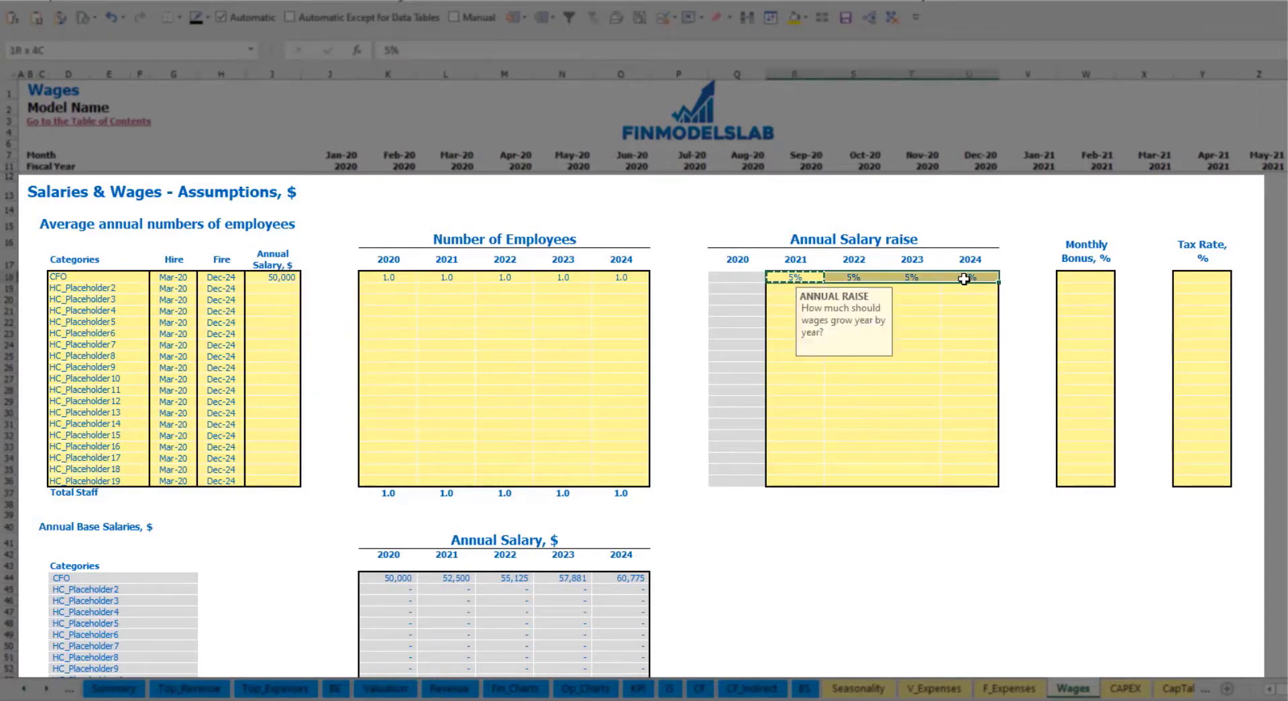
click(449, 577)
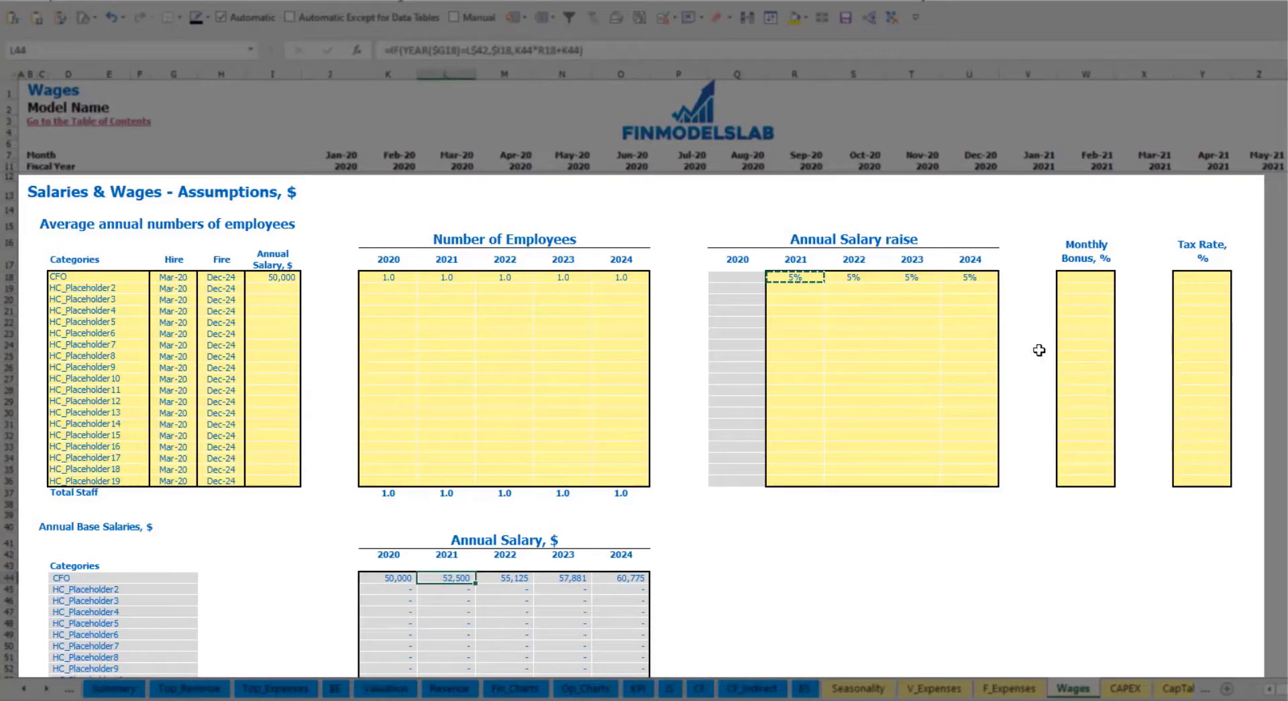
Set the CFO's monthly bonus to 10% and tax rate to 5%.
click(1091, 275)
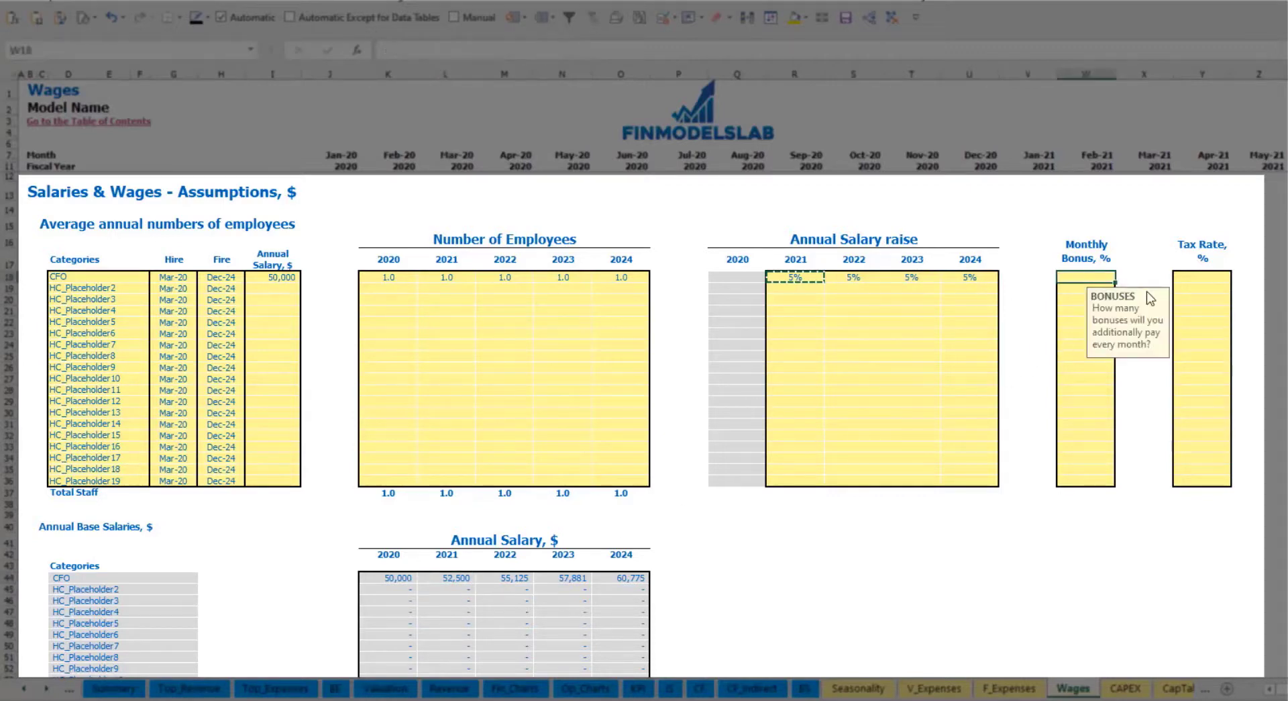
text(10%)
key(Return)
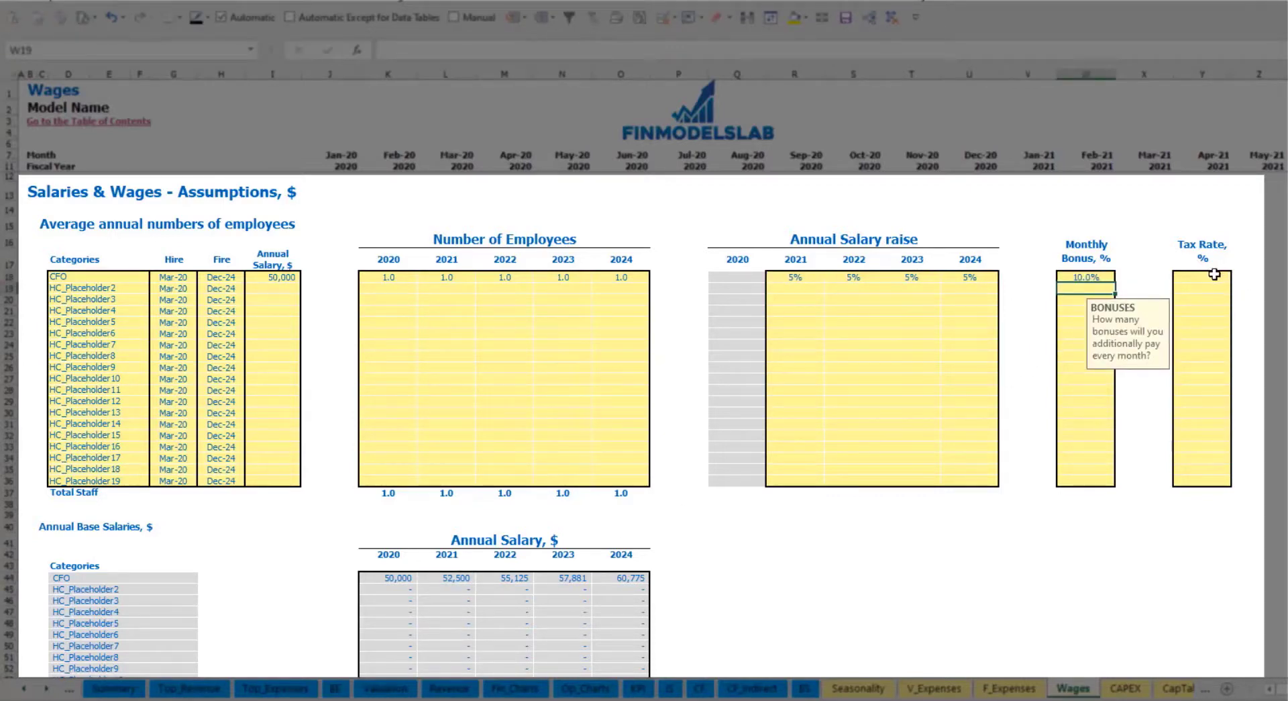
click(1215, 274)
text(5%)
key(Return)
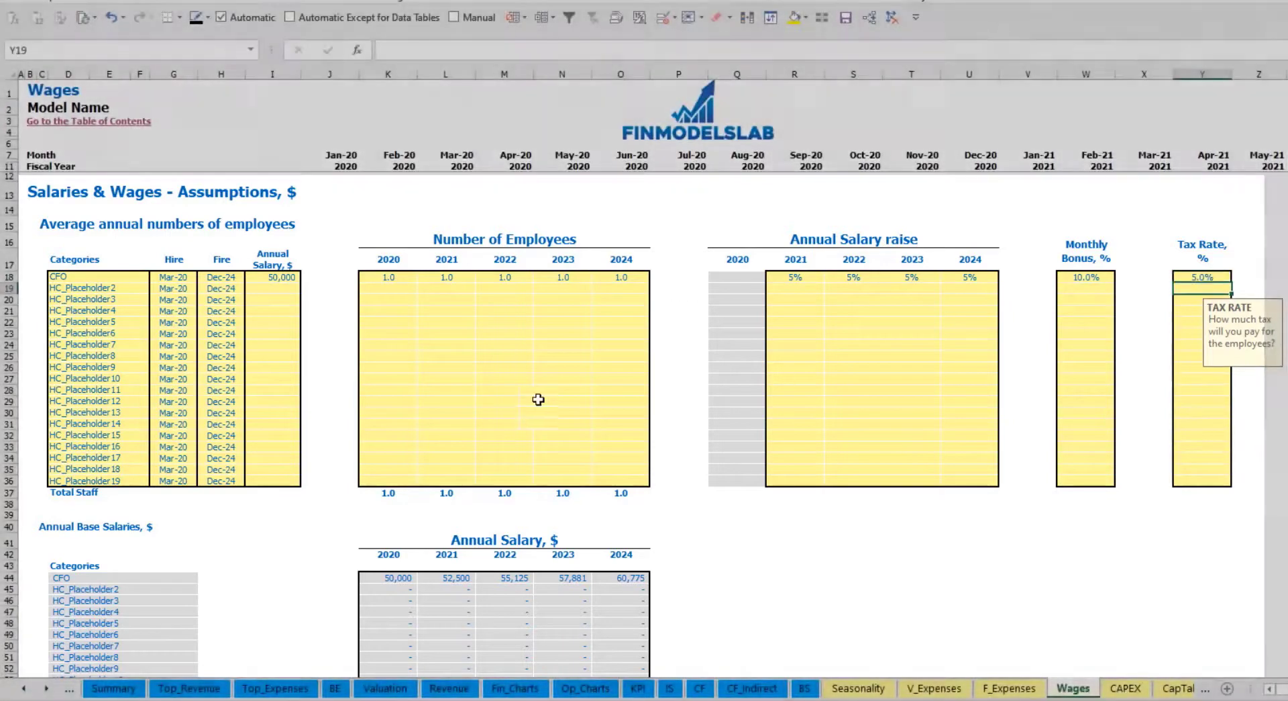
Review the CFO rows in the Monthly Base Salaries, Monthly Bonus and Monthly Base Taxes calculations.
scroll(538, 399, down, 17)
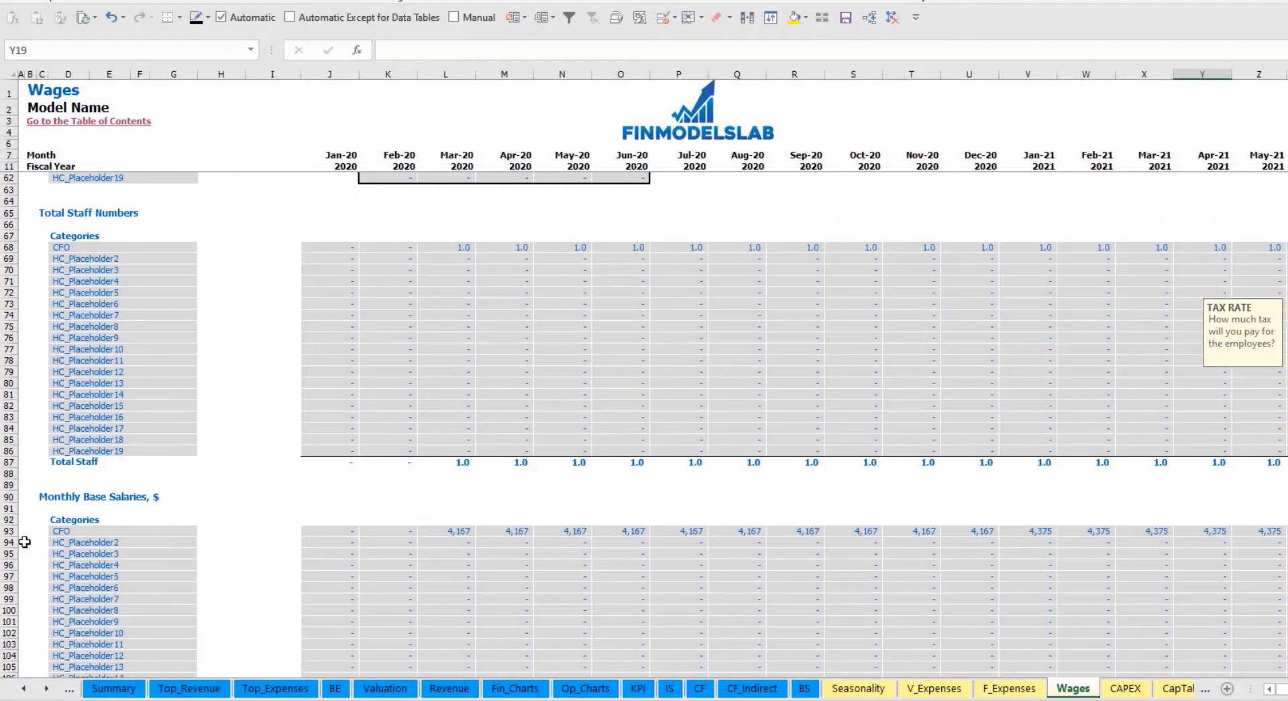
scroll(25, 541, down, 3)
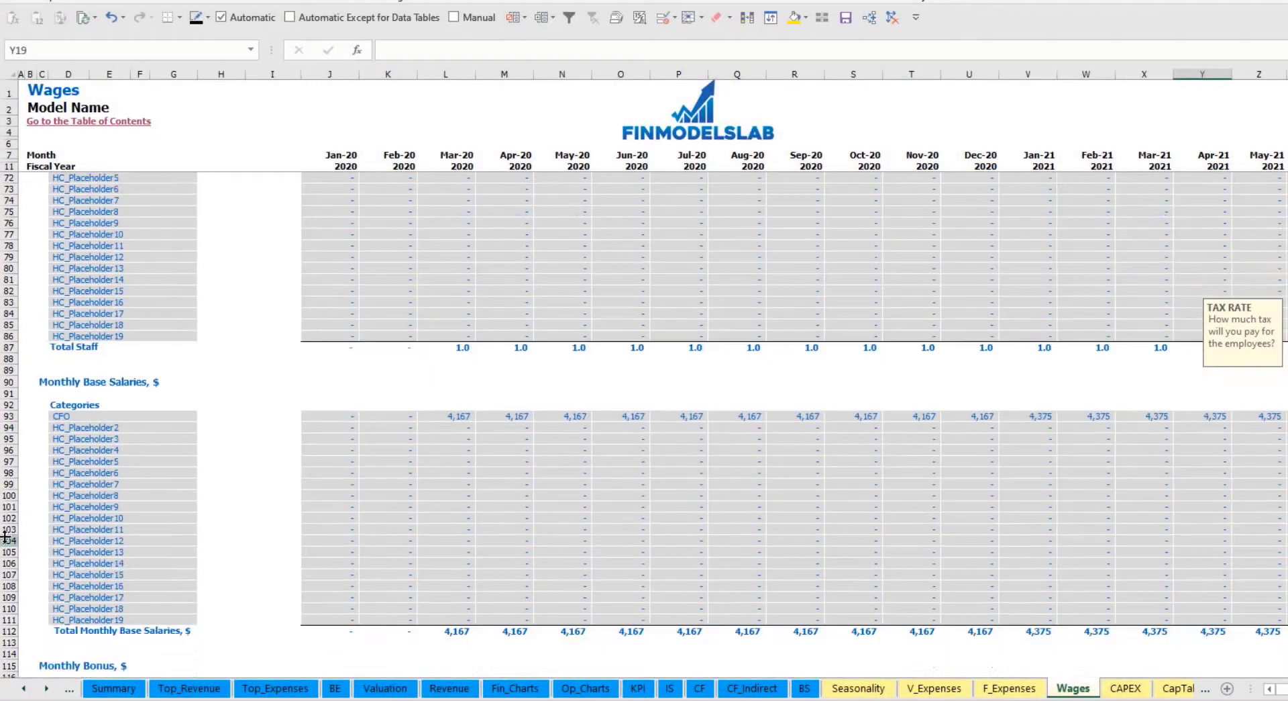
click(7, 416)
click(461, 416)
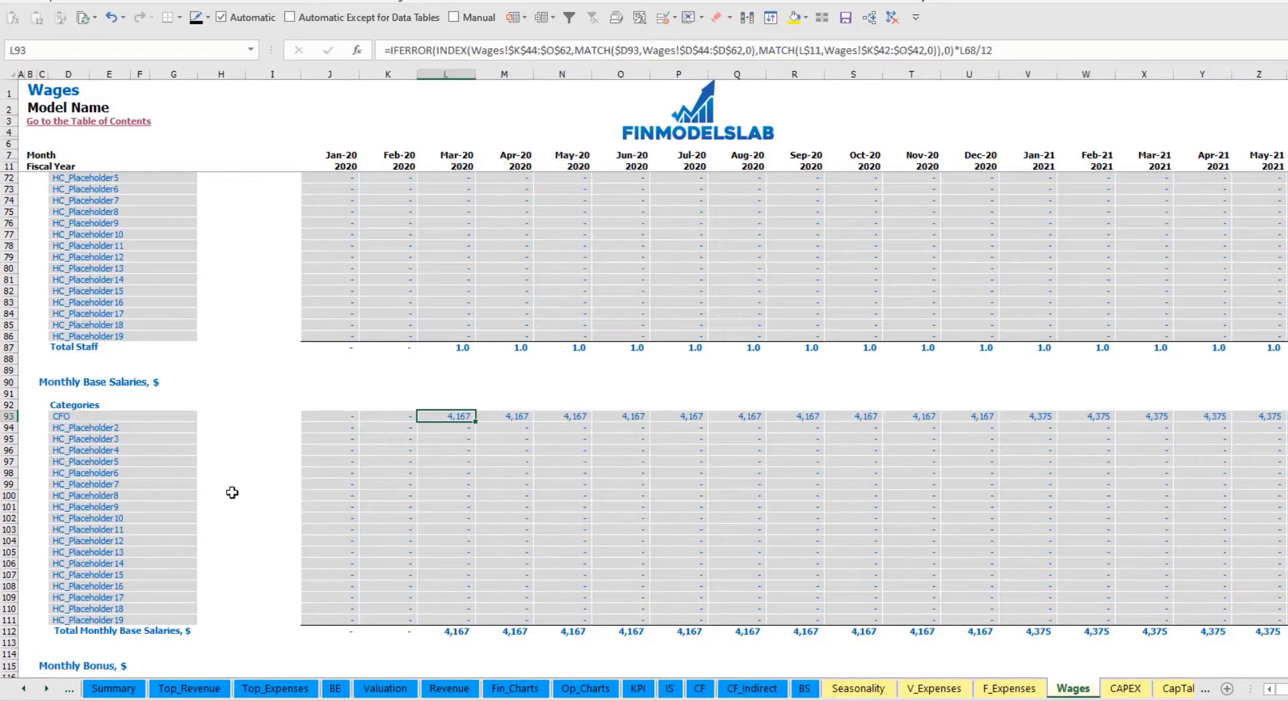
scroll(232, 492, down, 7)
click(8, 473)
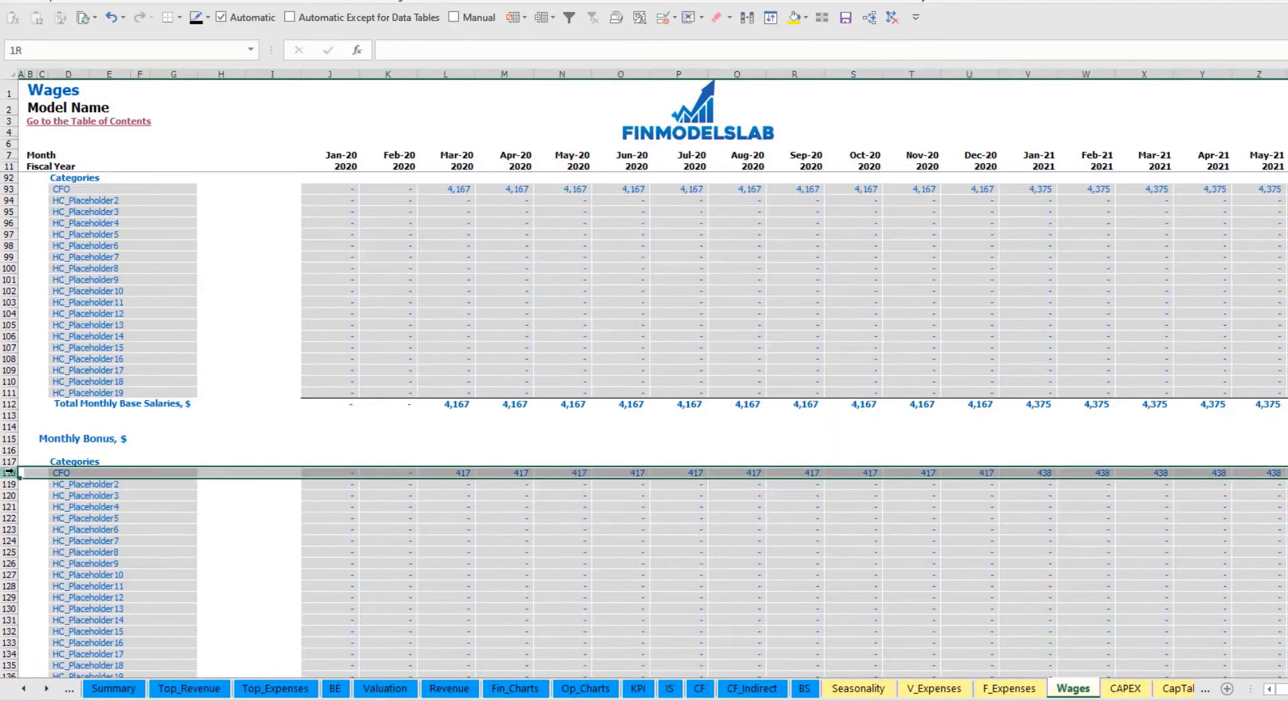
click(456, 473)
scroll(67, 510, down, 7)
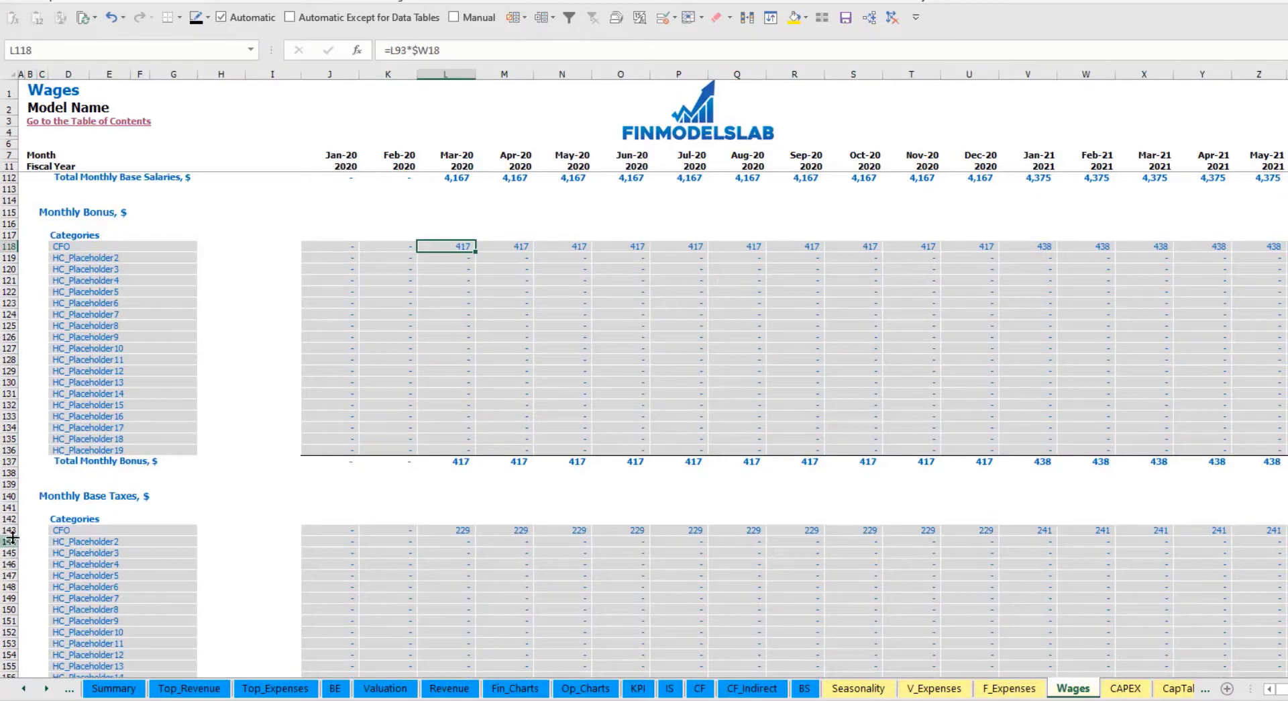
click(9, 530)
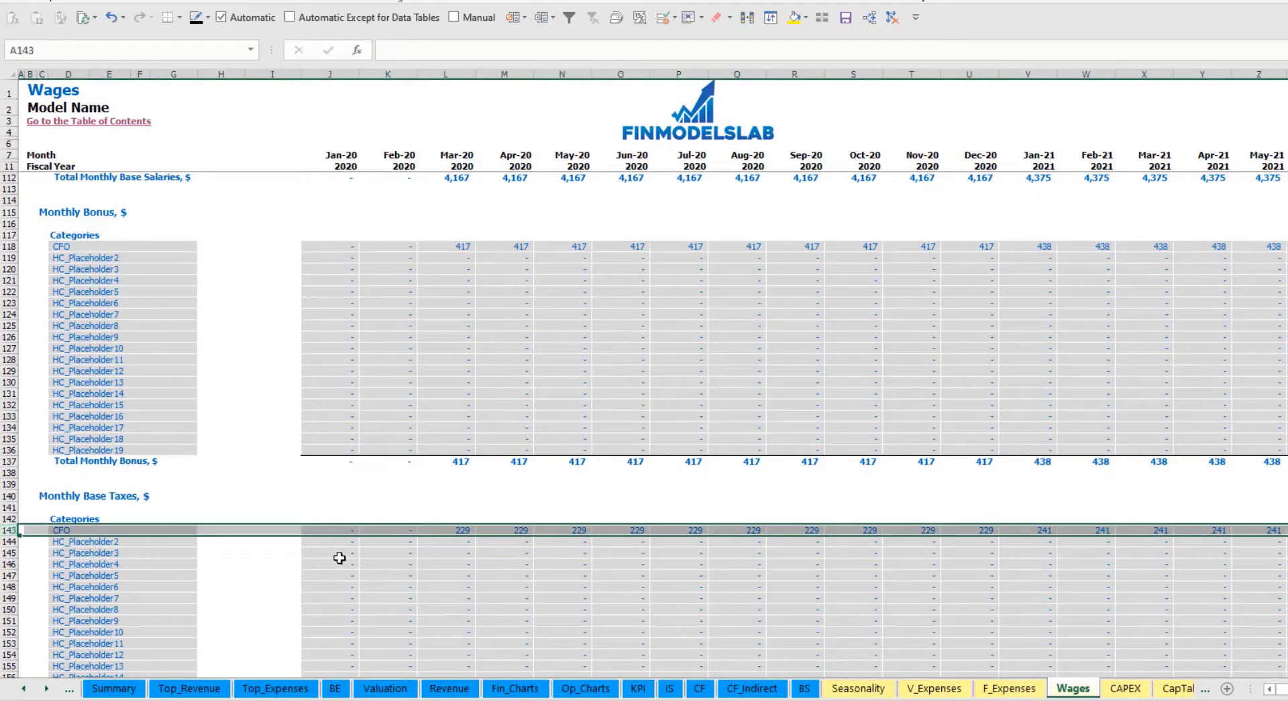
Rename the second staff category in the Salaries & Wages assumptions as Admin HC and set its hire date to Apr-20.
scroll(547, 504, up, 20)
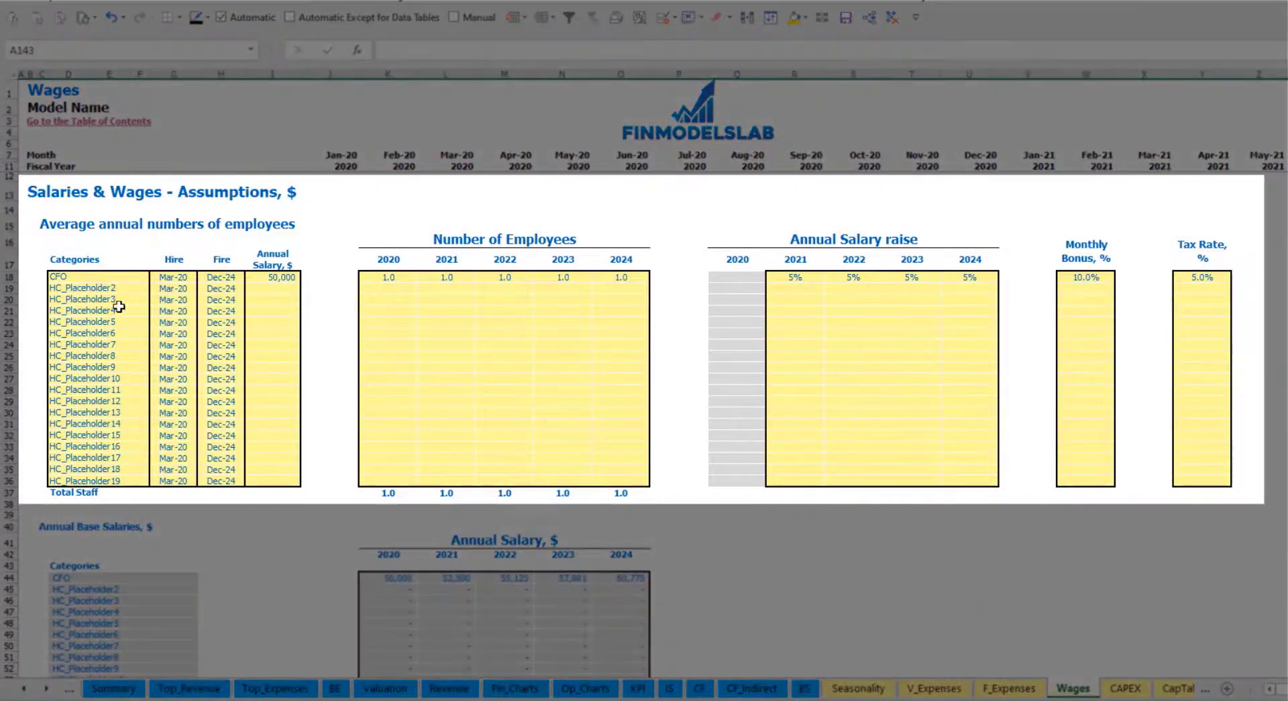
click(95, 286)
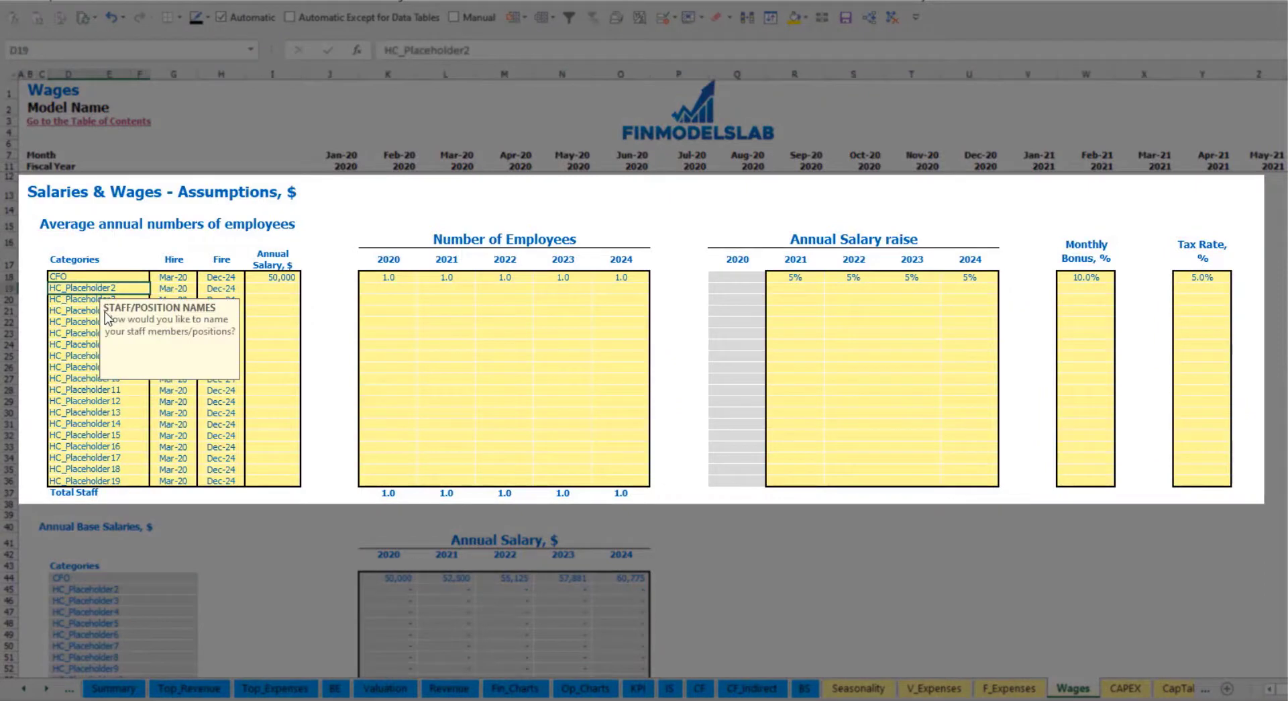
text(Admin HC)
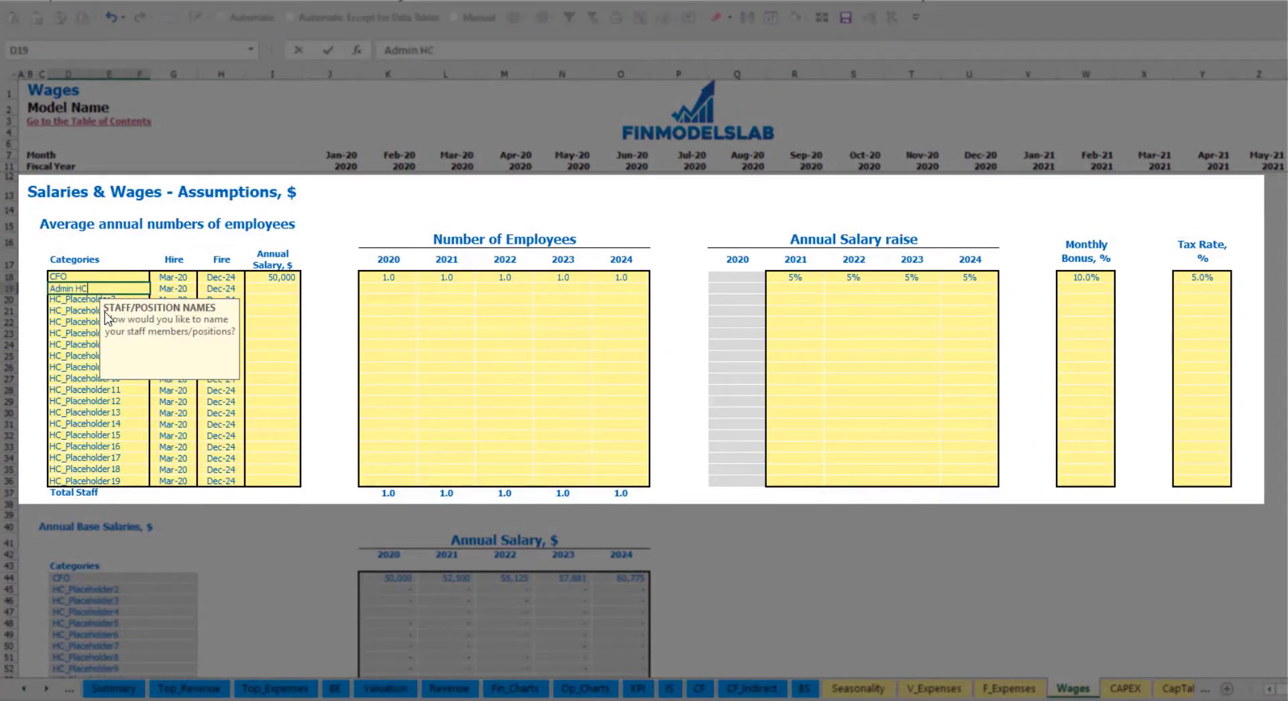
key(Return)
click(181, 287)
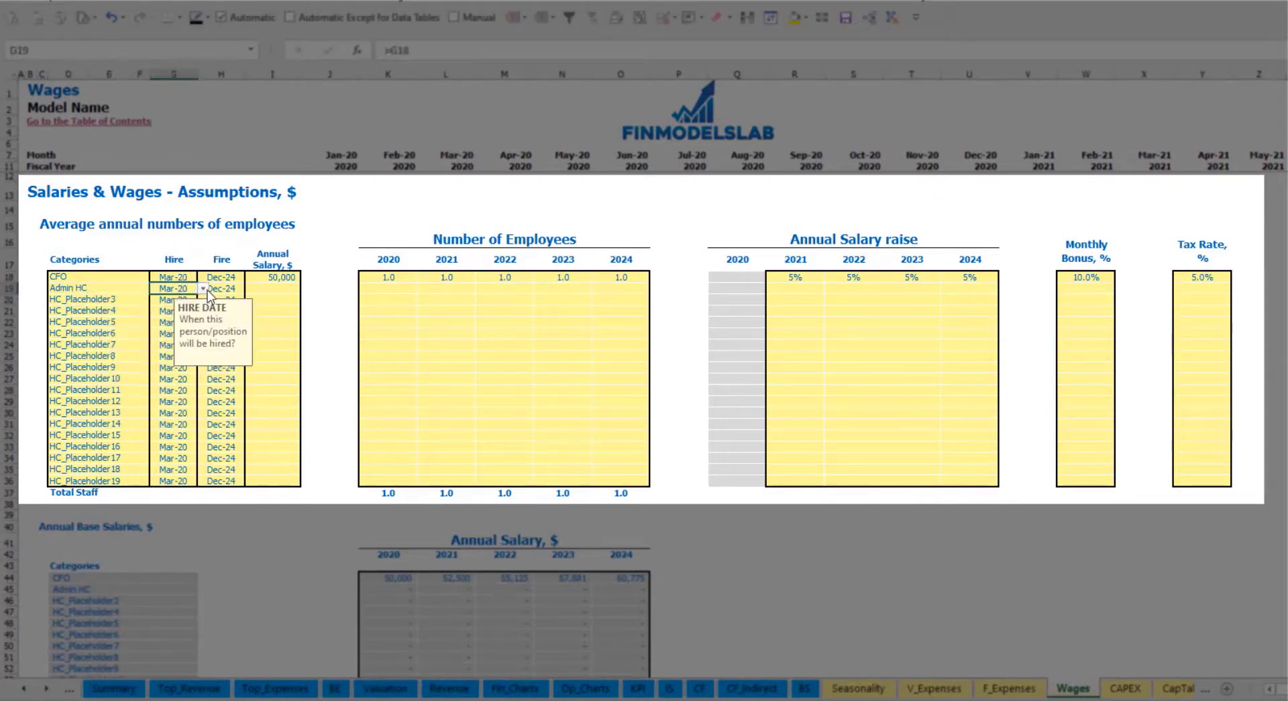
click(202, 287)
click(188, 318)
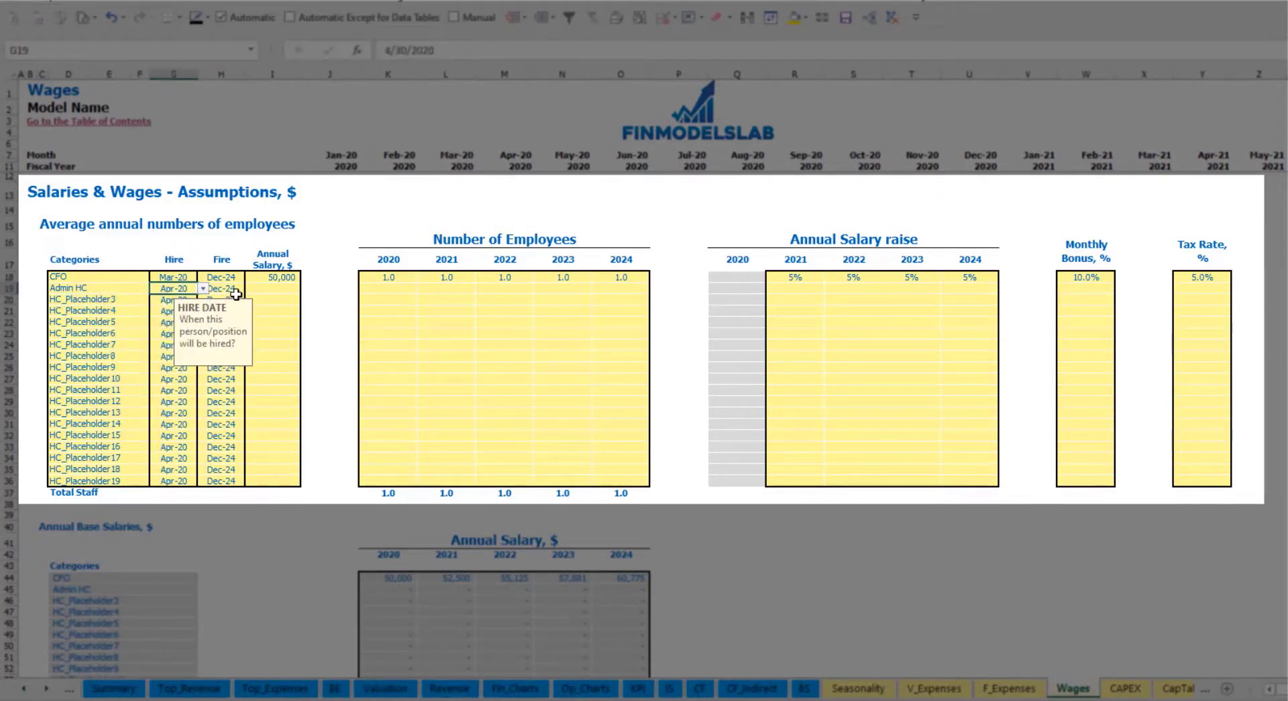
Check the Admin HC fire date and set the category's annual salary to $30,000.
click(231, 289)
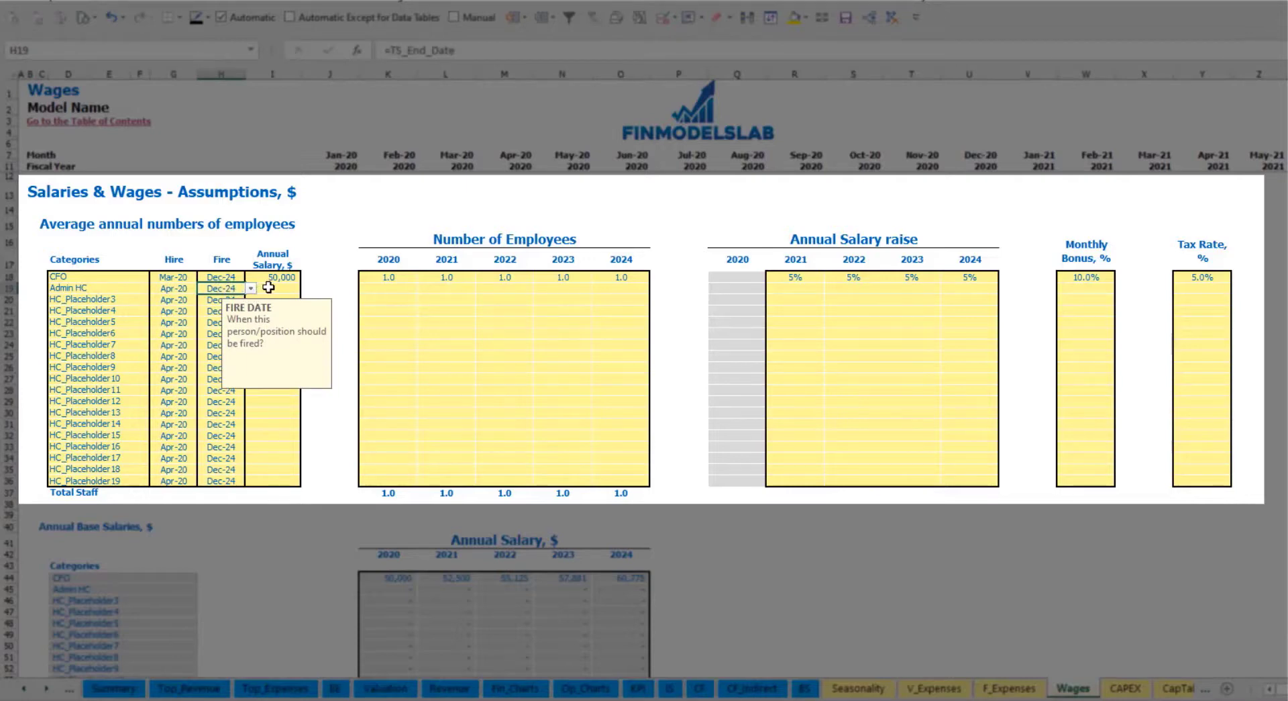
click(269, 287)
text(30,)
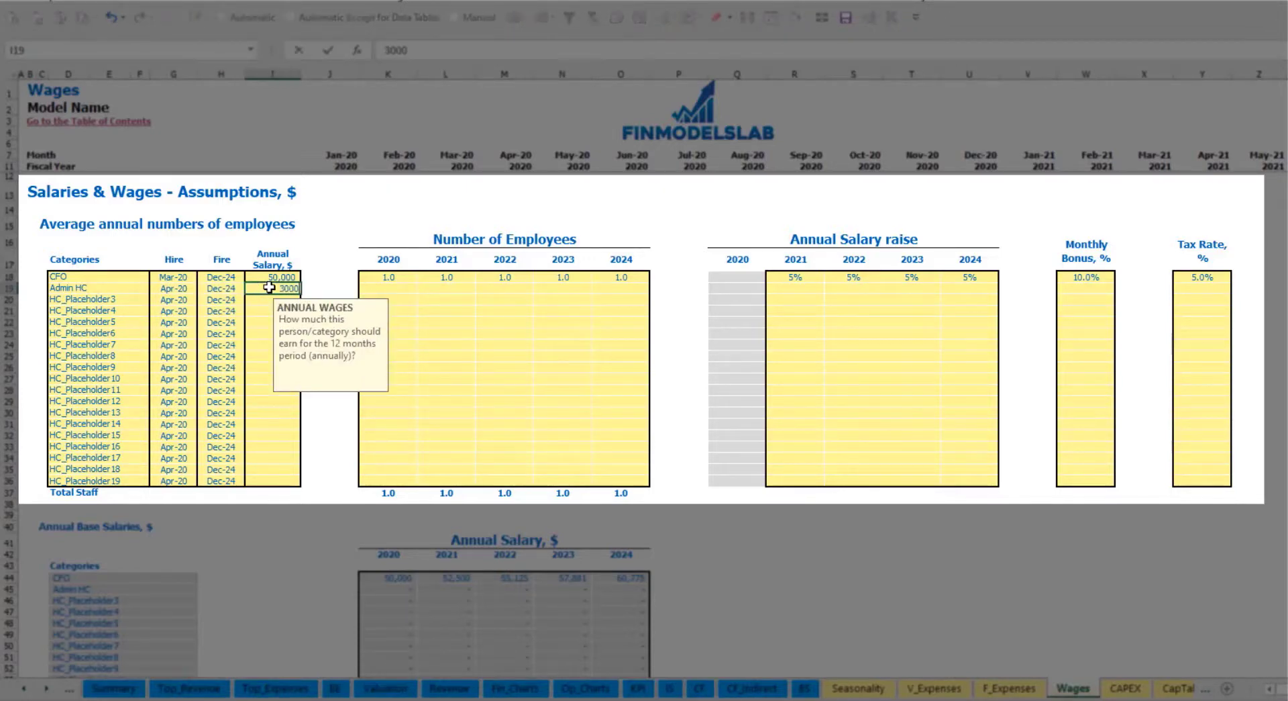
text(000)
Set the Admin HC number of employees to 2, 4, 6, 8 and 10 for 2020 through 2024.
click(399, 287)
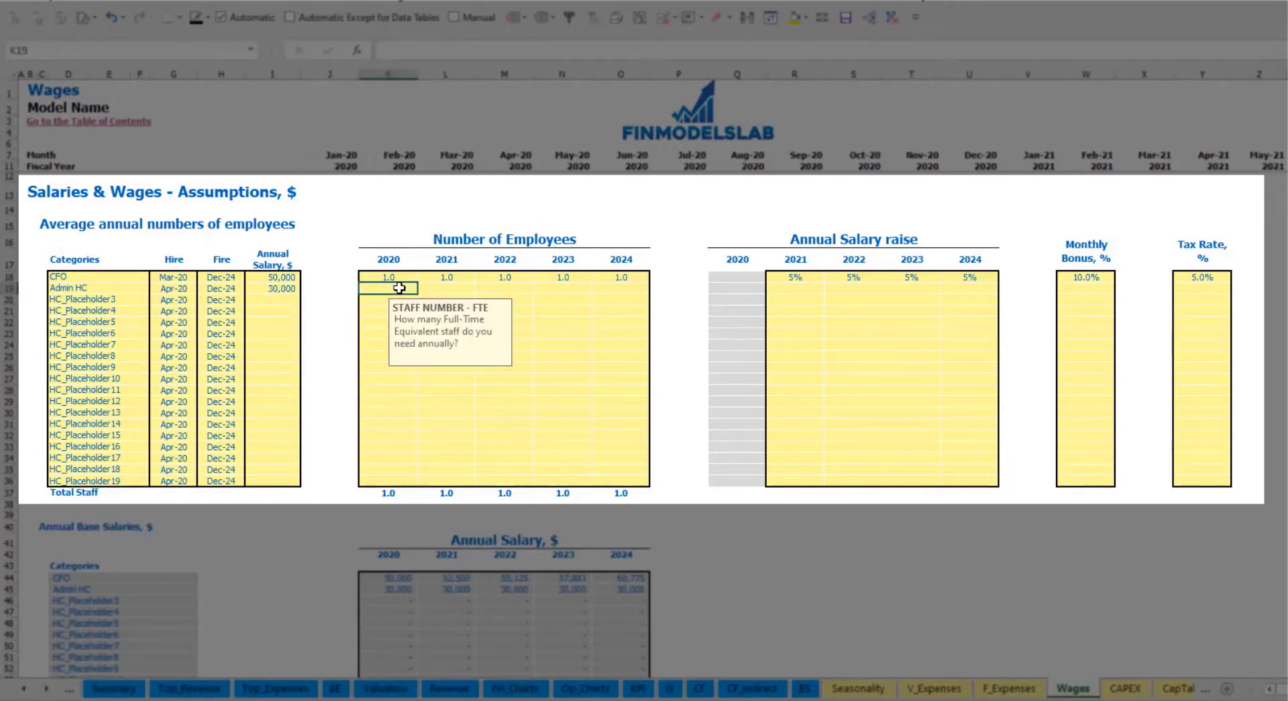
text(2)
key(Tab)
text(4)
key(Tab)
text(6)
key(Tab)
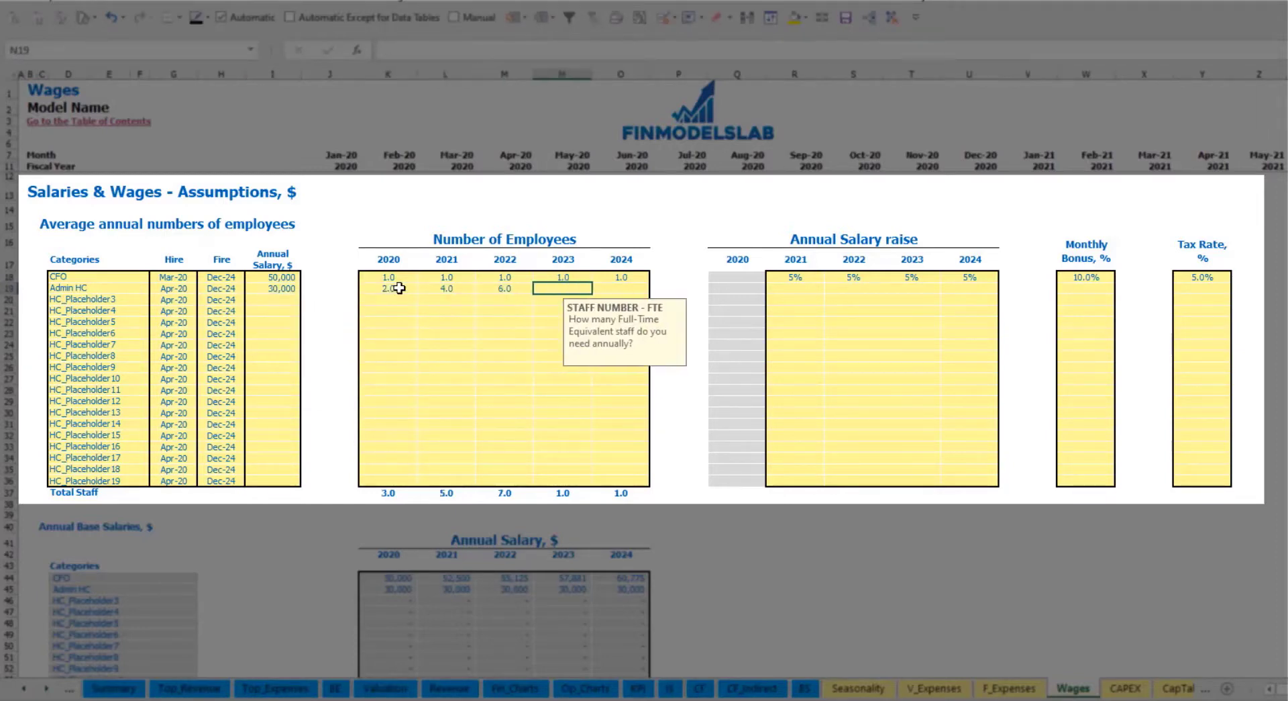
text(8)
key(Tab)
text(10)
key(Tab)
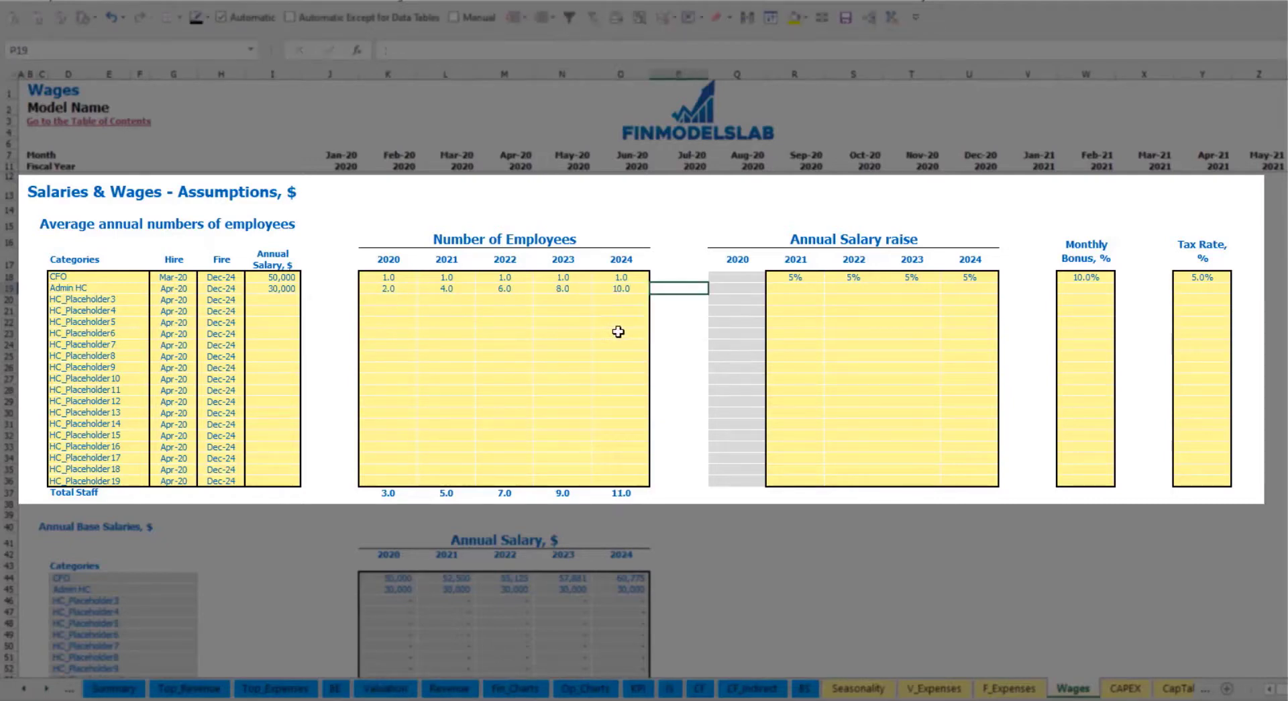
Set the Admin HC annual salary raise to 3% for 2021 and copy it across 2022 to 2024.
click(791, 287)
text(5%)
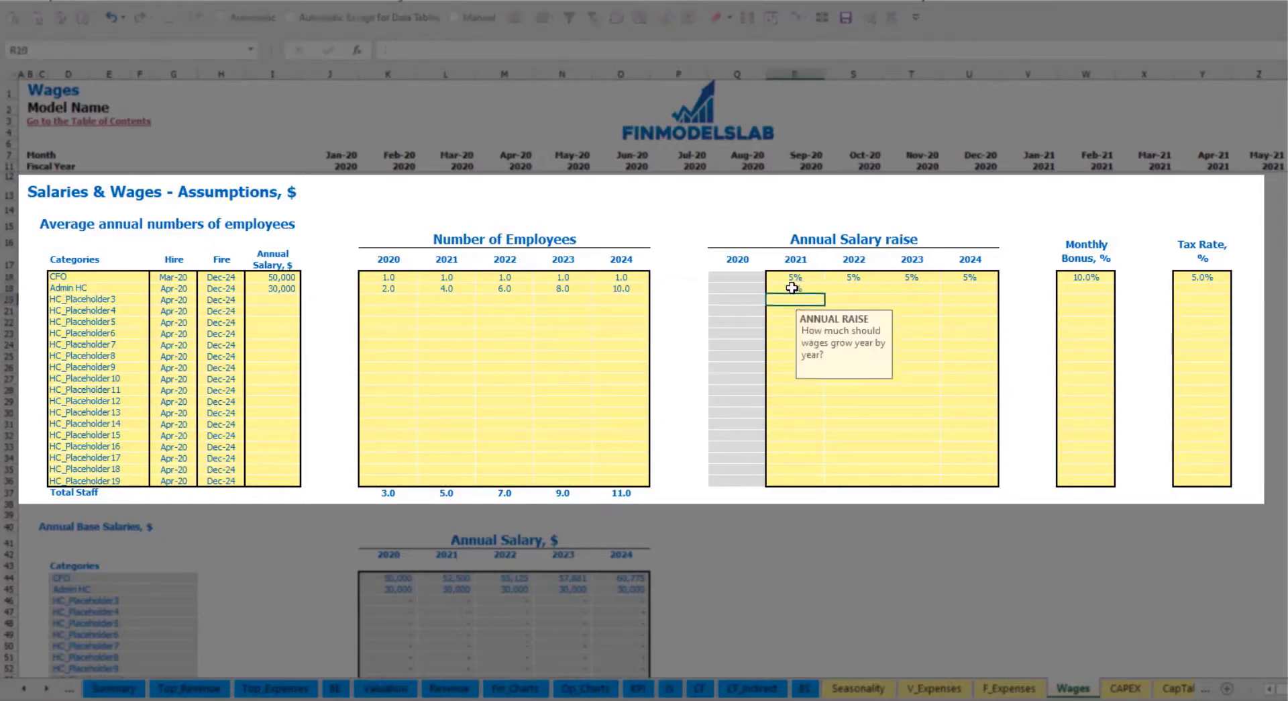
key(ctrl+Return)
key(ctrl+c)
key(Right)
key(shift+Right)
key(shift+Right)
key(ctrl+v)
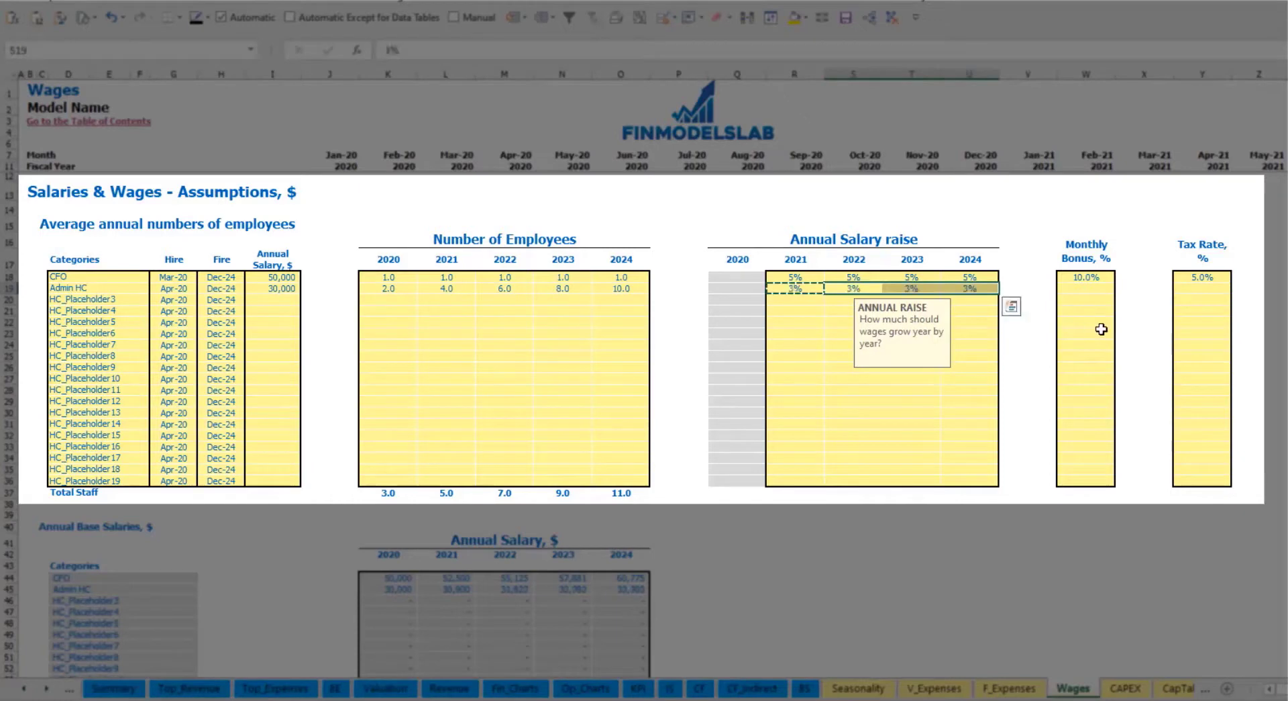
Set the Admin HC monthly bonus to 5% and tax rate to 5%.
click(1102, 289)
text(5%)
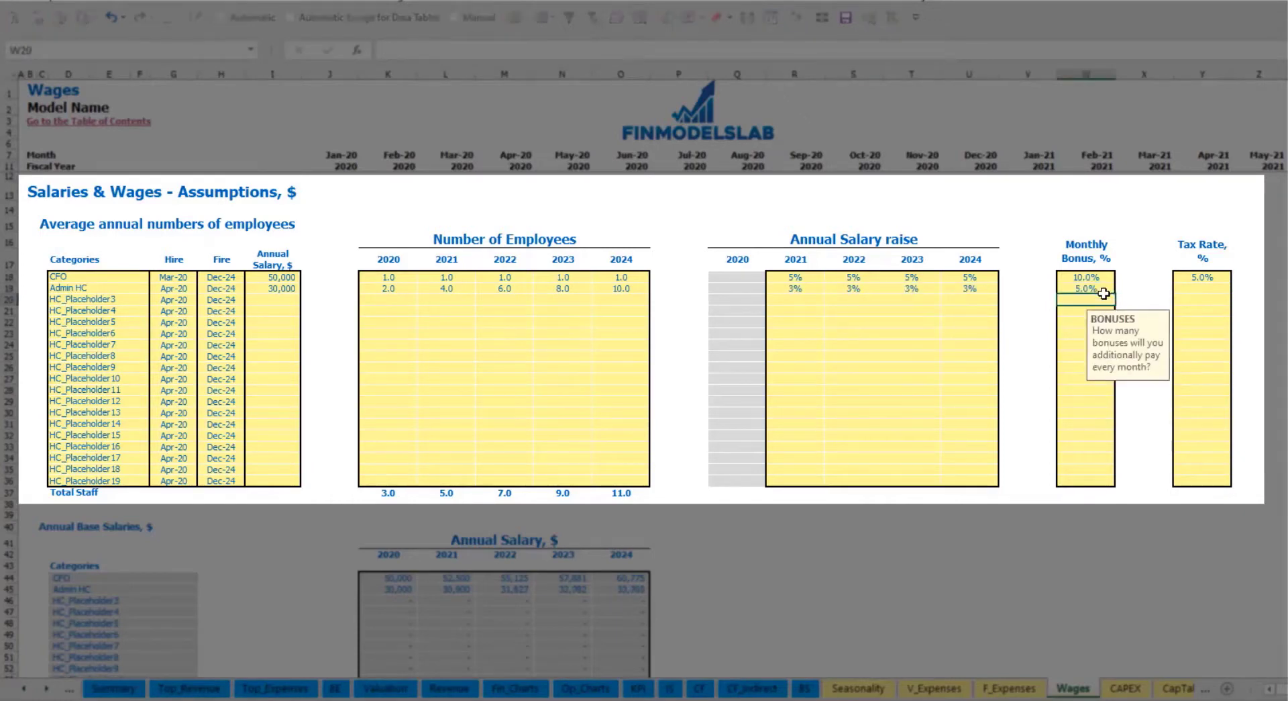
key(ctrl+Return)
key(Right)
key(Right)
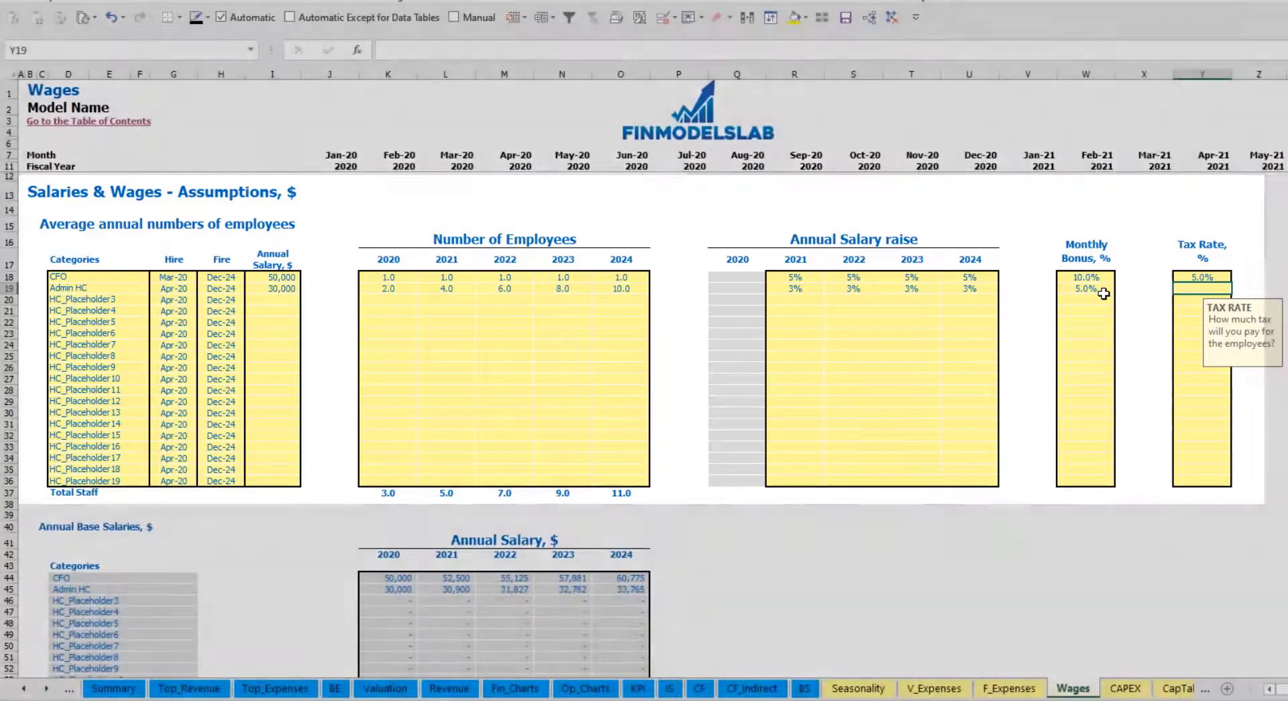
text(5%)
key(Return)
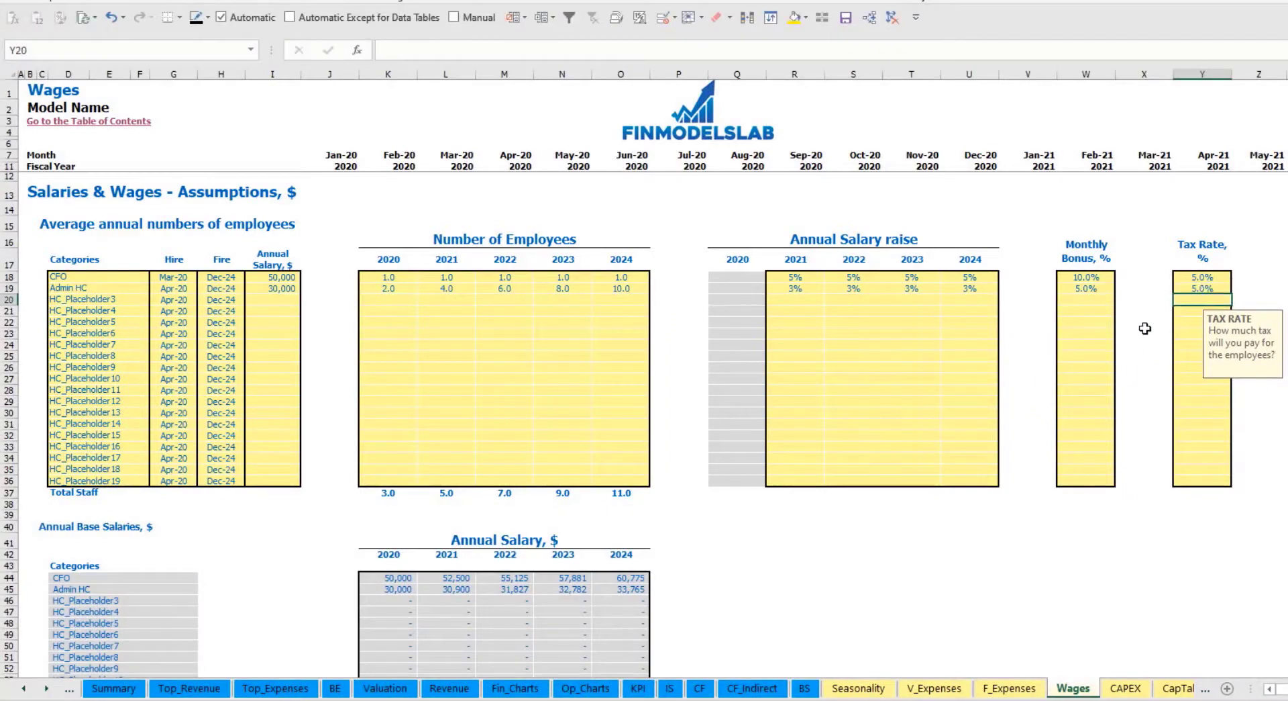
Review the monthly Admin HC headcount in Total Staff Numbers, from the Apr-20 hire date across the following years.
scroll(493, 417, down, 3)
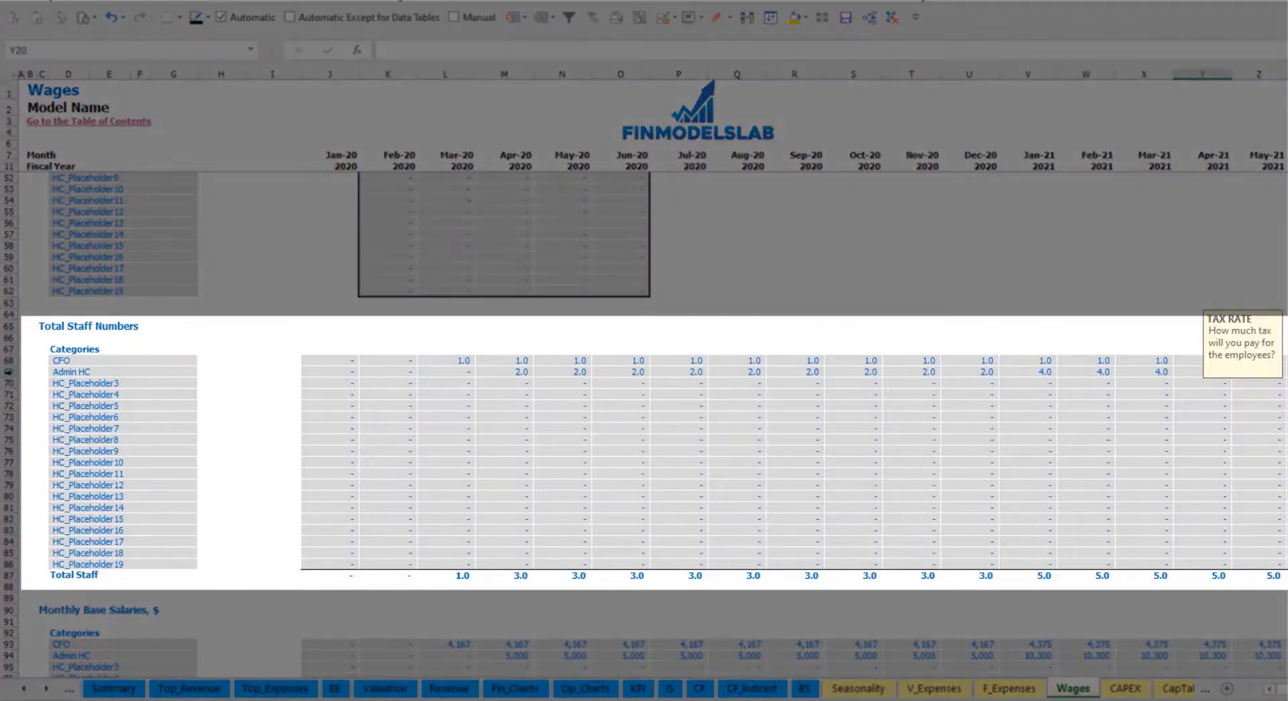
click(11, 371)
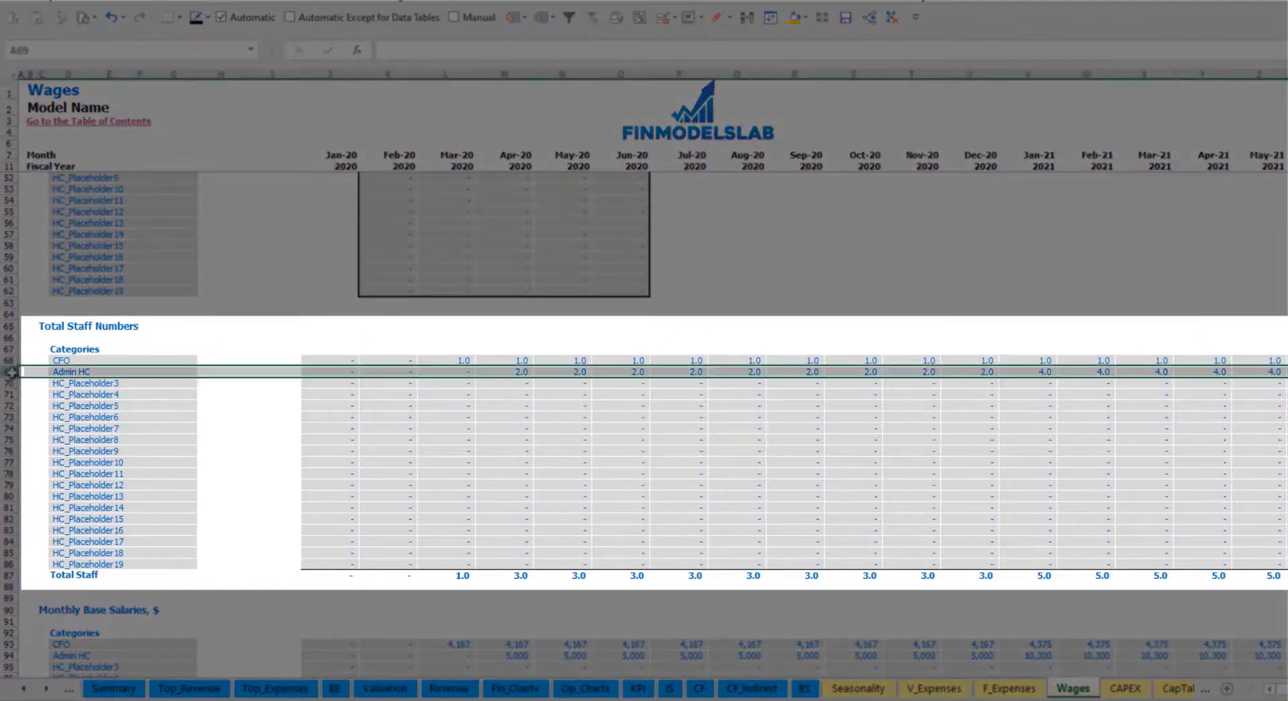
click(516, 371)
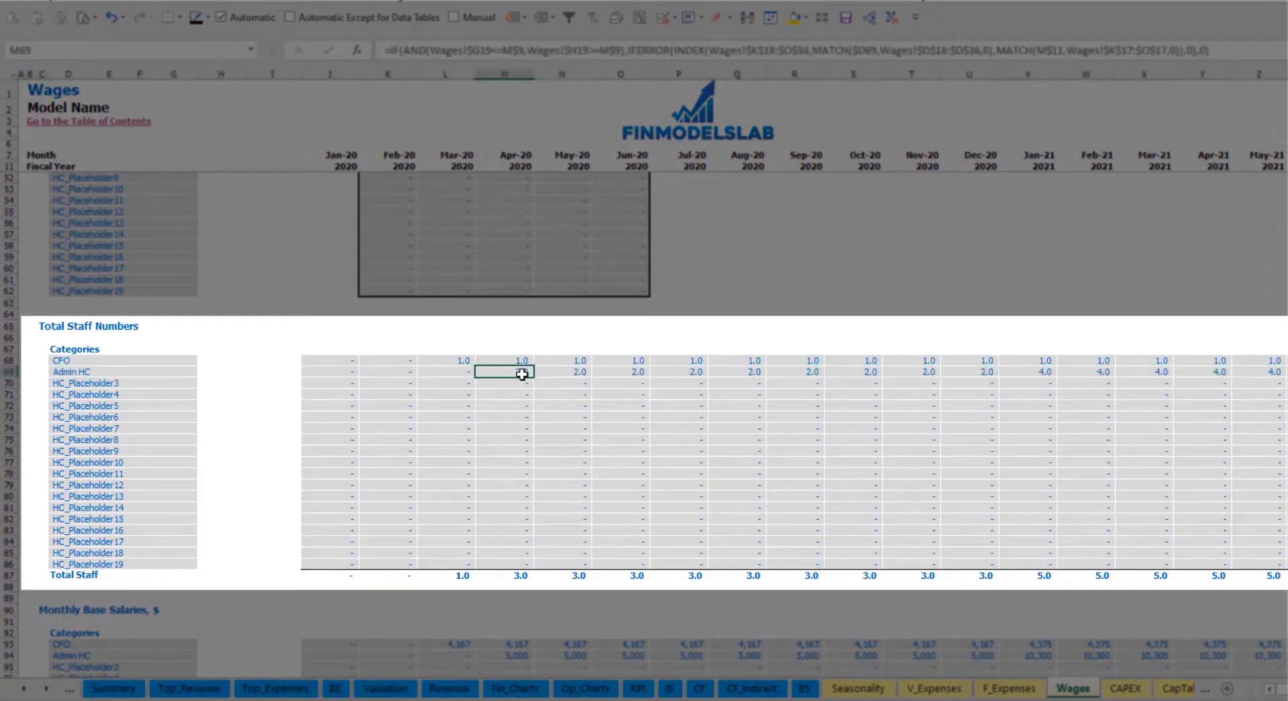
drag(522, 374, 981, 368)
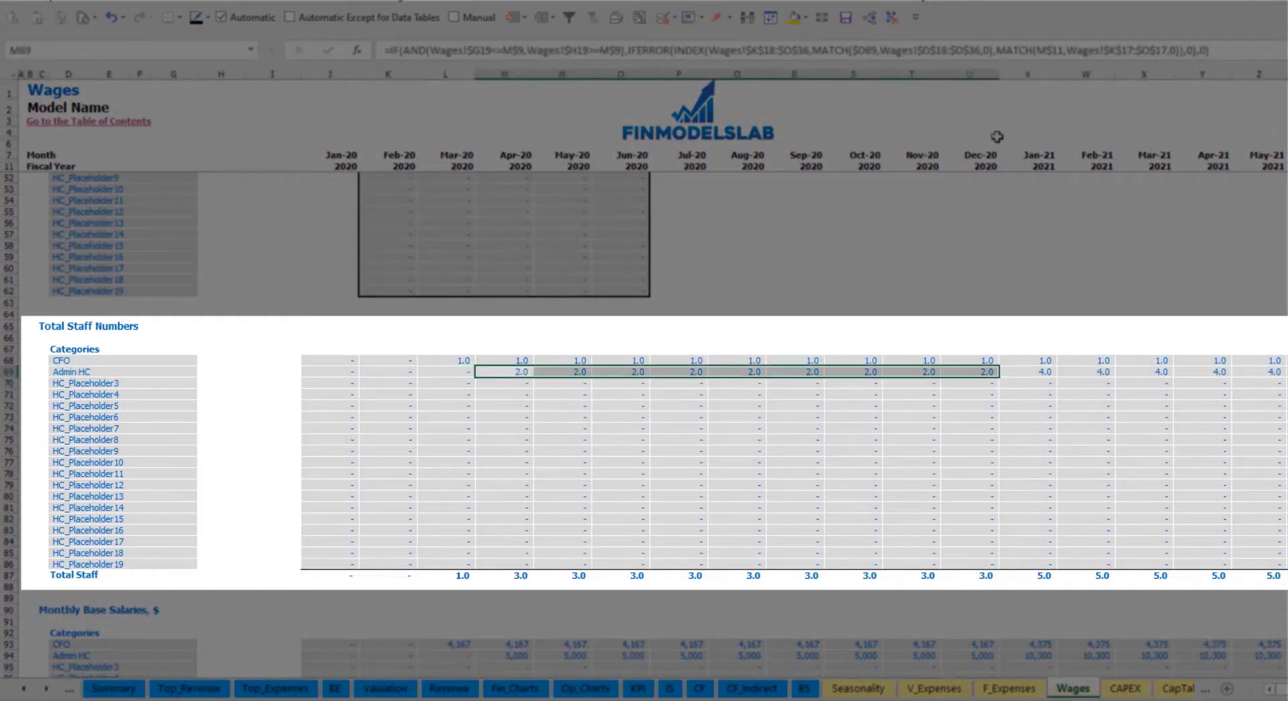
click(1050, 373)
drag(1063, 372, 1287, 373)
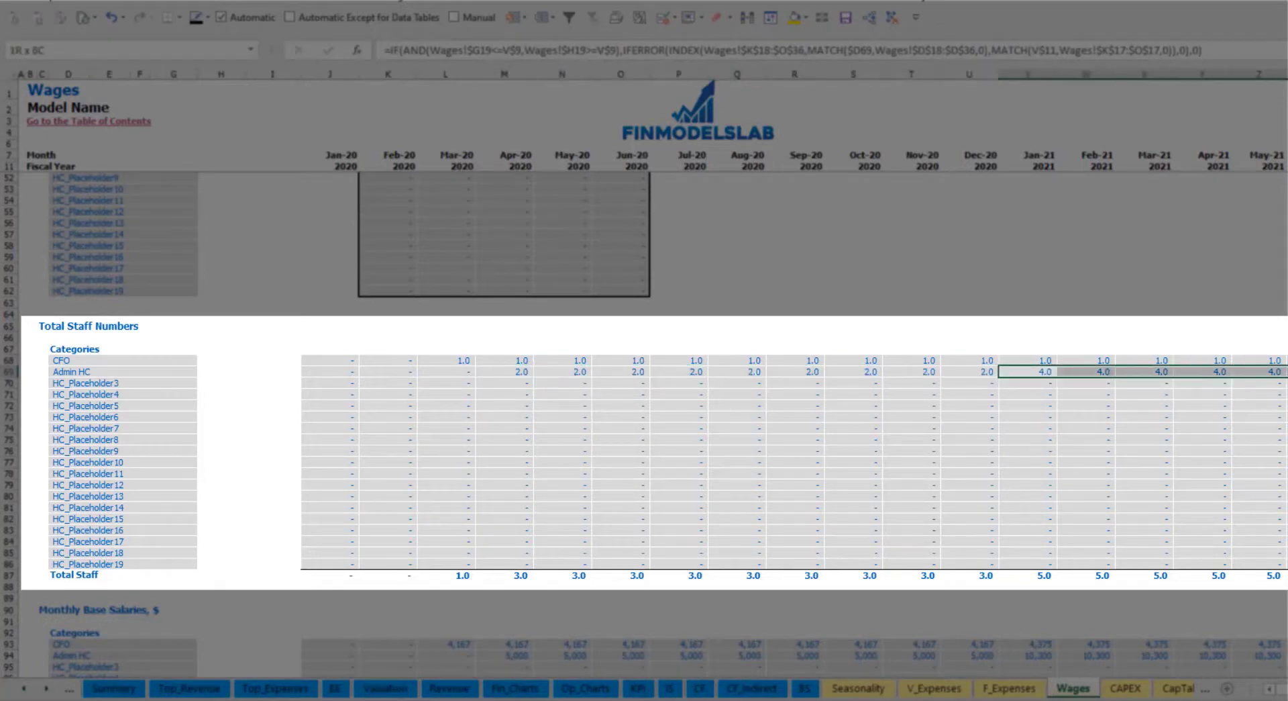
scroll(644, 376, right, 6)
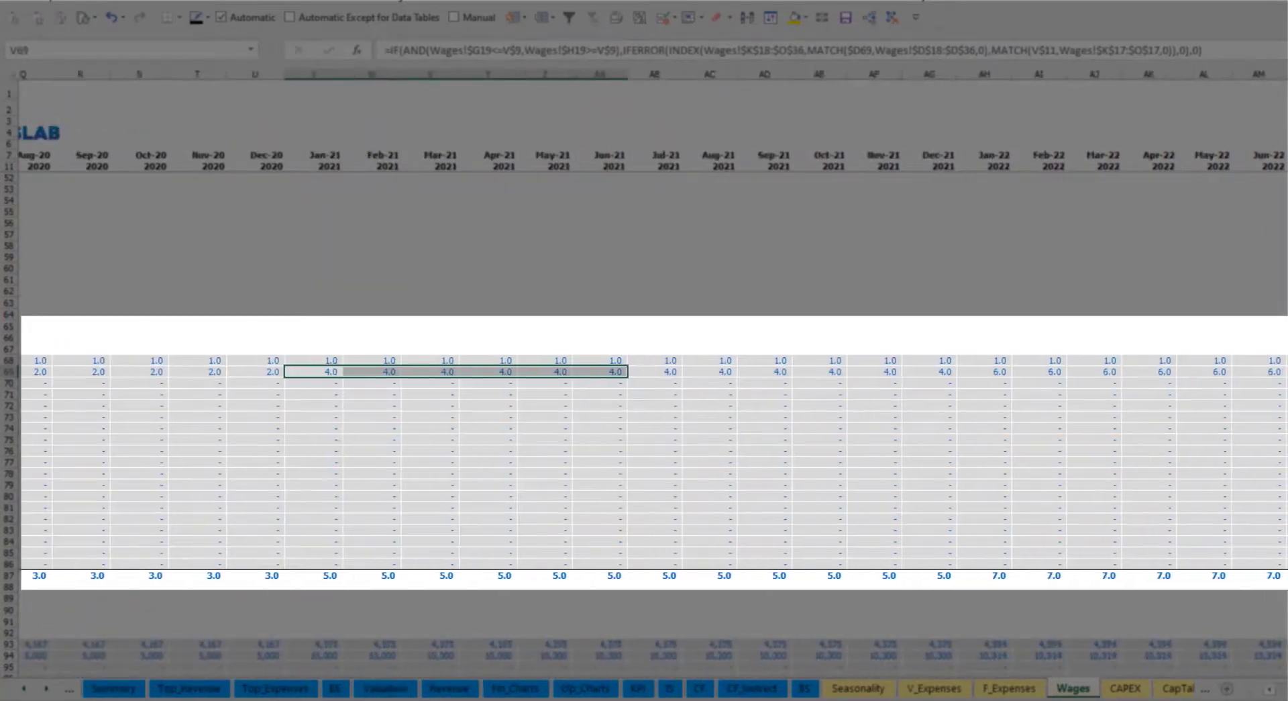
scroll(644, 376, right, 3)
click(1181, 372)
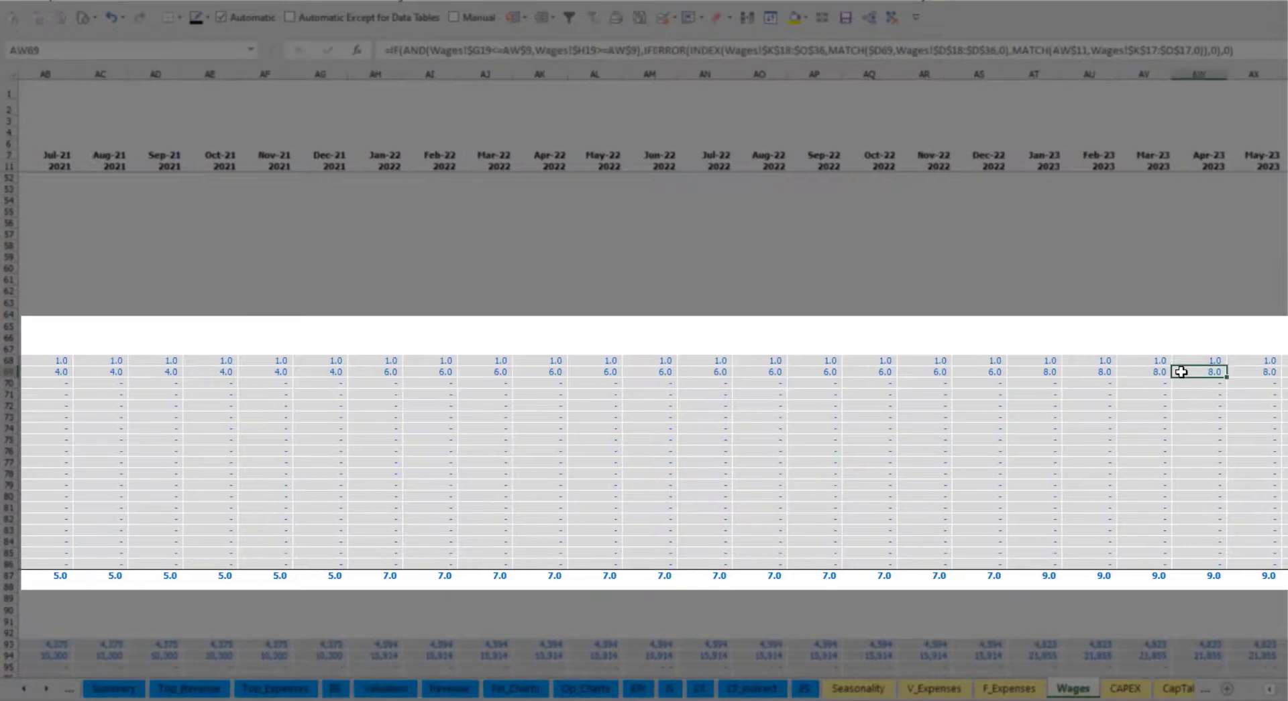
scroll(1082, 370, right, 7)
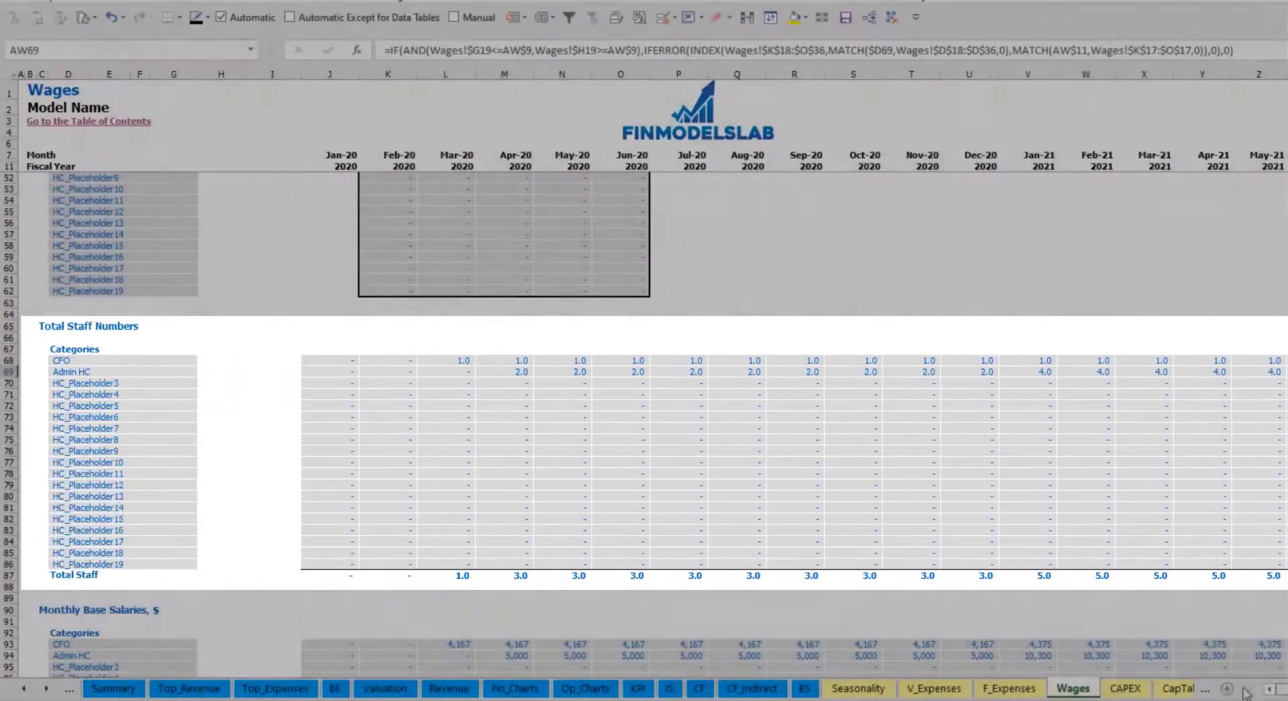
Compare the Admin HC monthly base salaries with its staff numbers, and review the Monthly Bonus and Monthly Base Taxes calculations.
scroll(23, 557, down, 3)
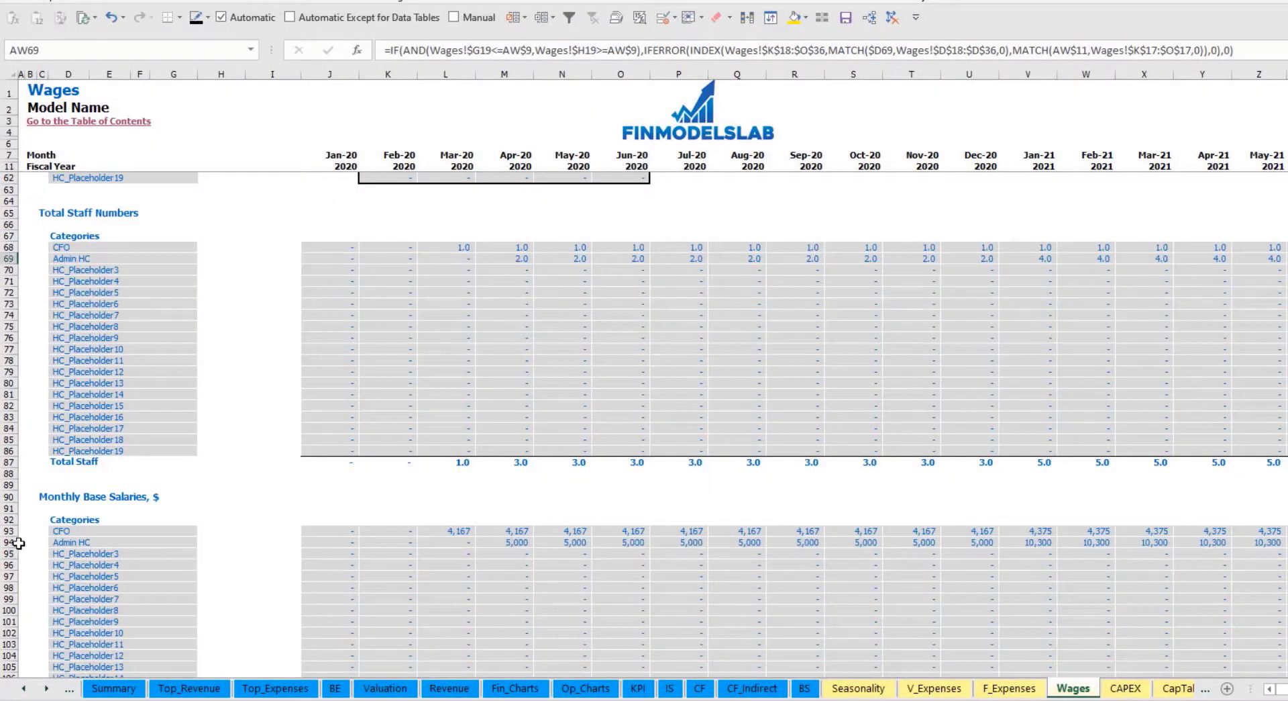
click(10, 543)
click(508, 542)
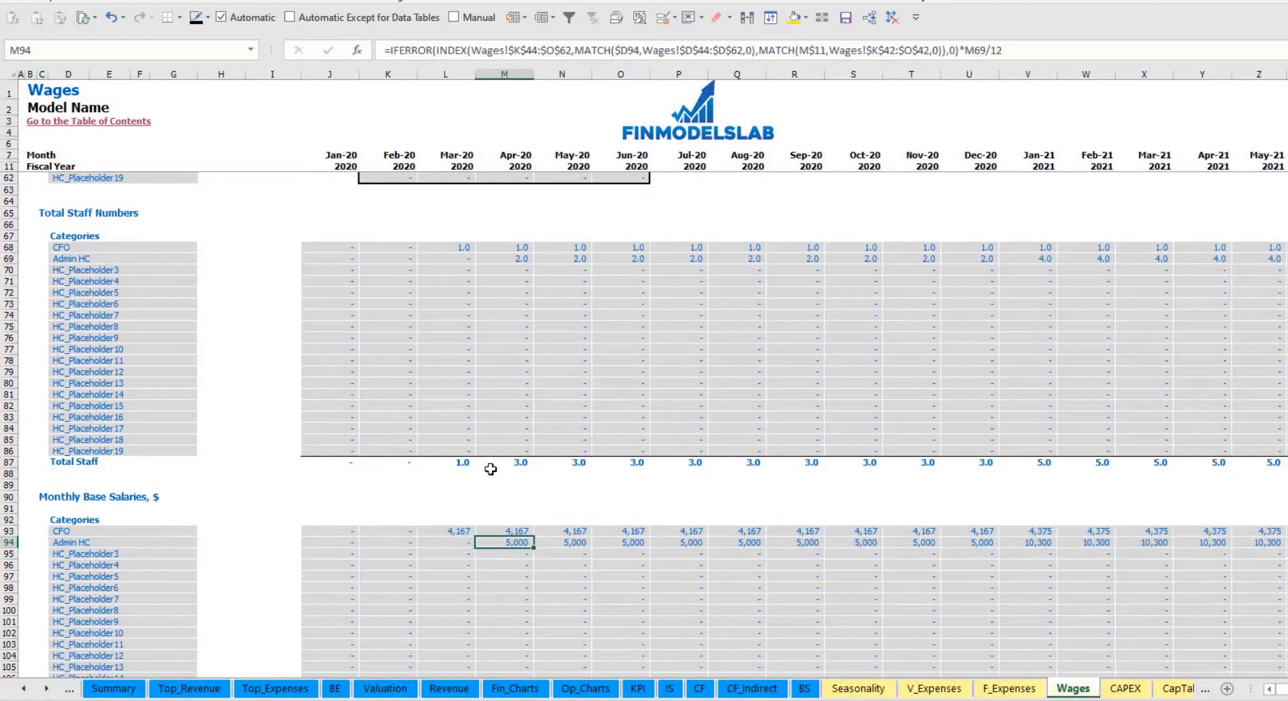
click(514, 258)
click(1262, 261)
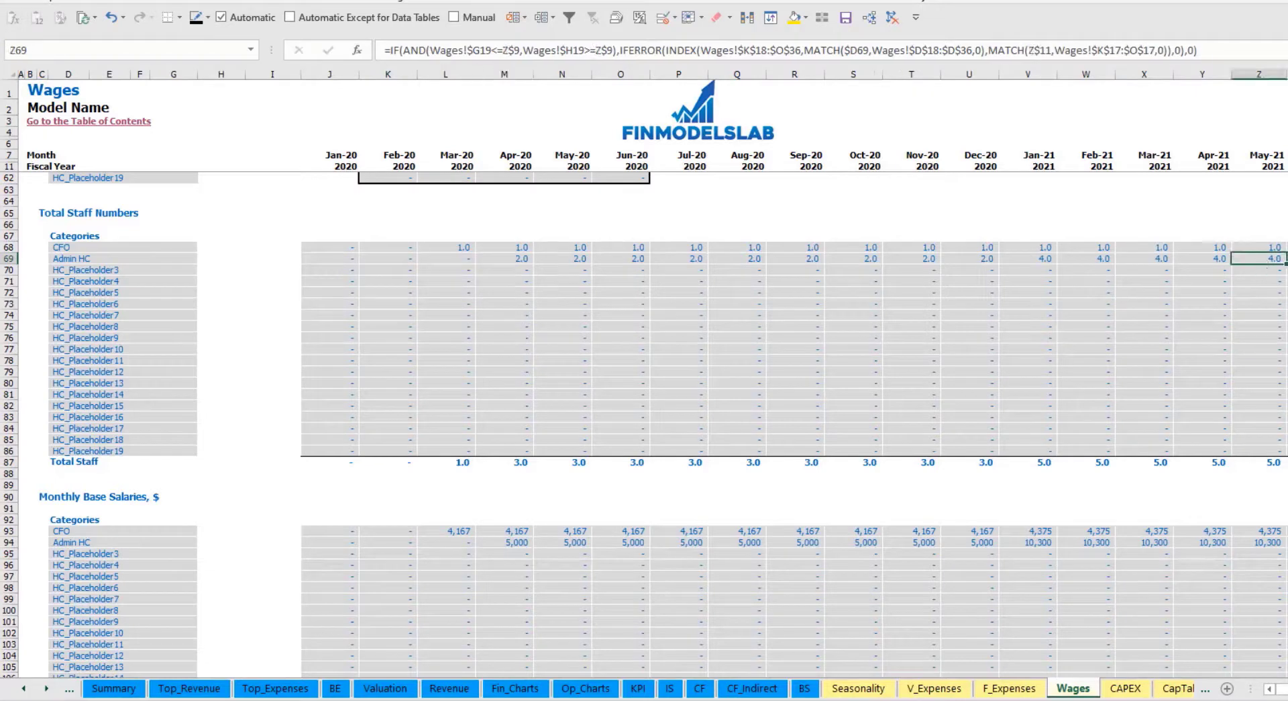
click(1279, 543)
scroll(696, 585, down, 10)
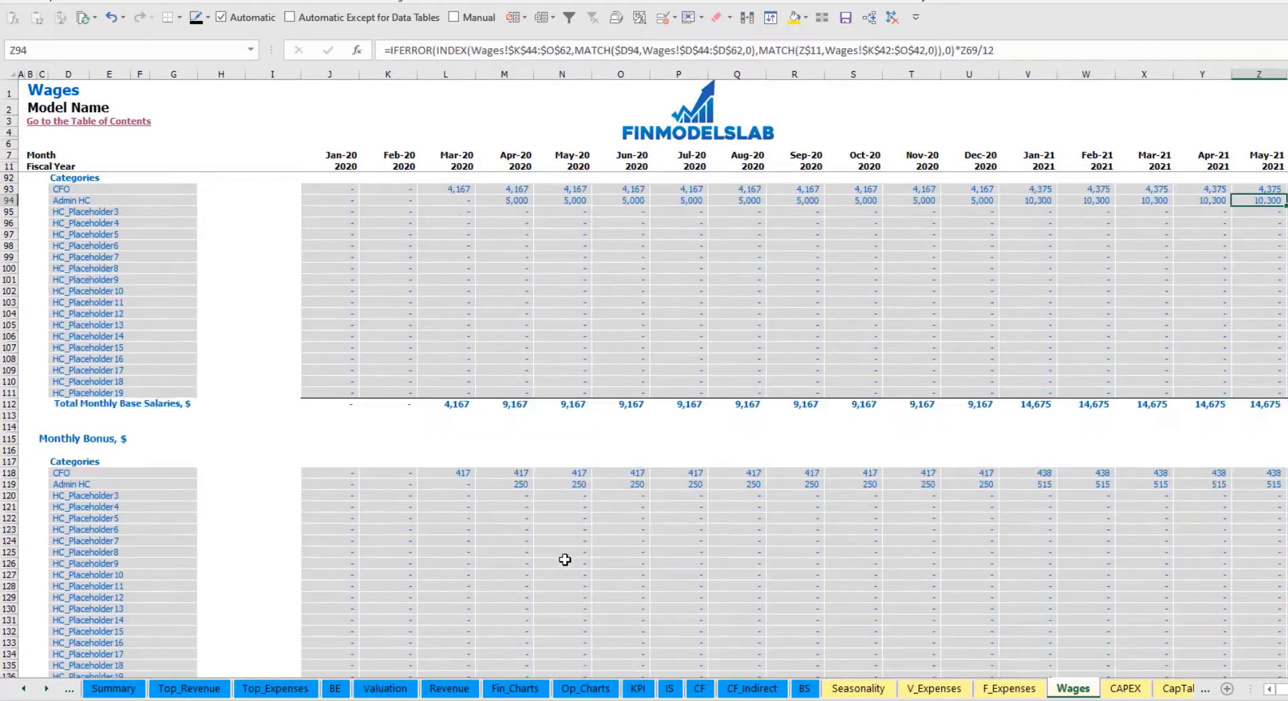
scroll(446, 500, down, 10)
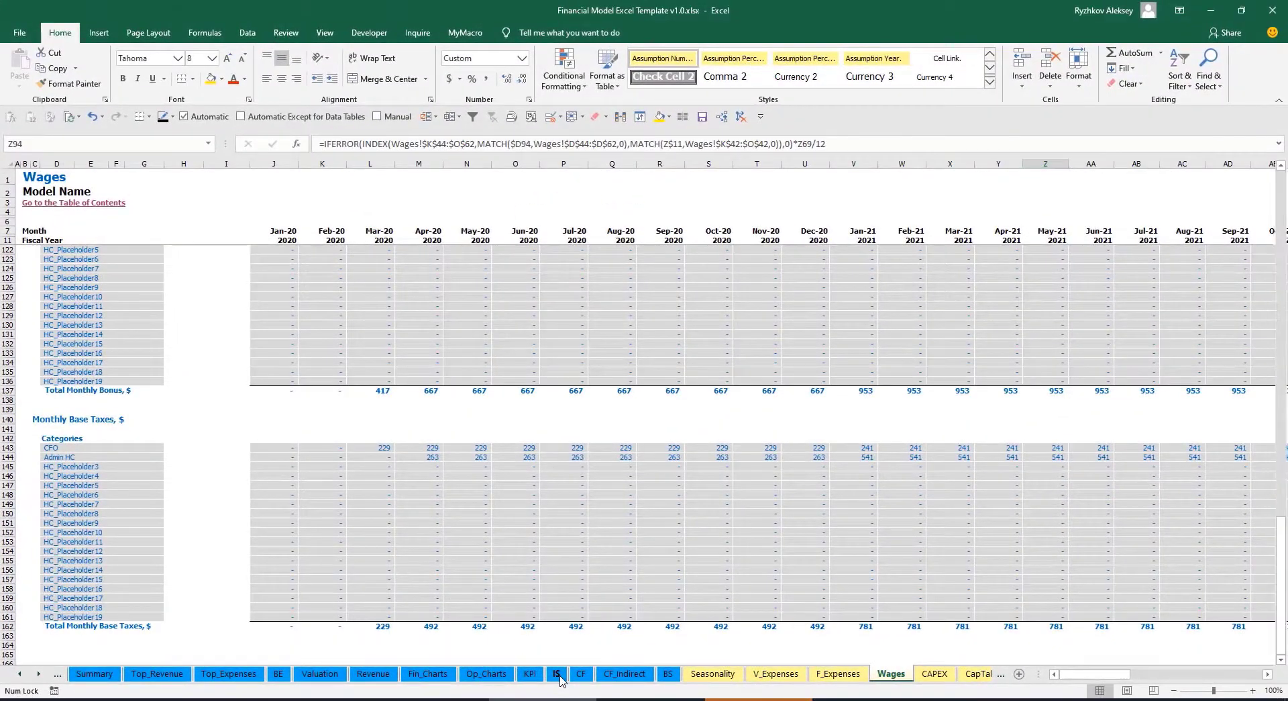
Expand the Salary and Wages group in the Income Statement and examine its CFO and Admin HC lines.
click(556, 674)
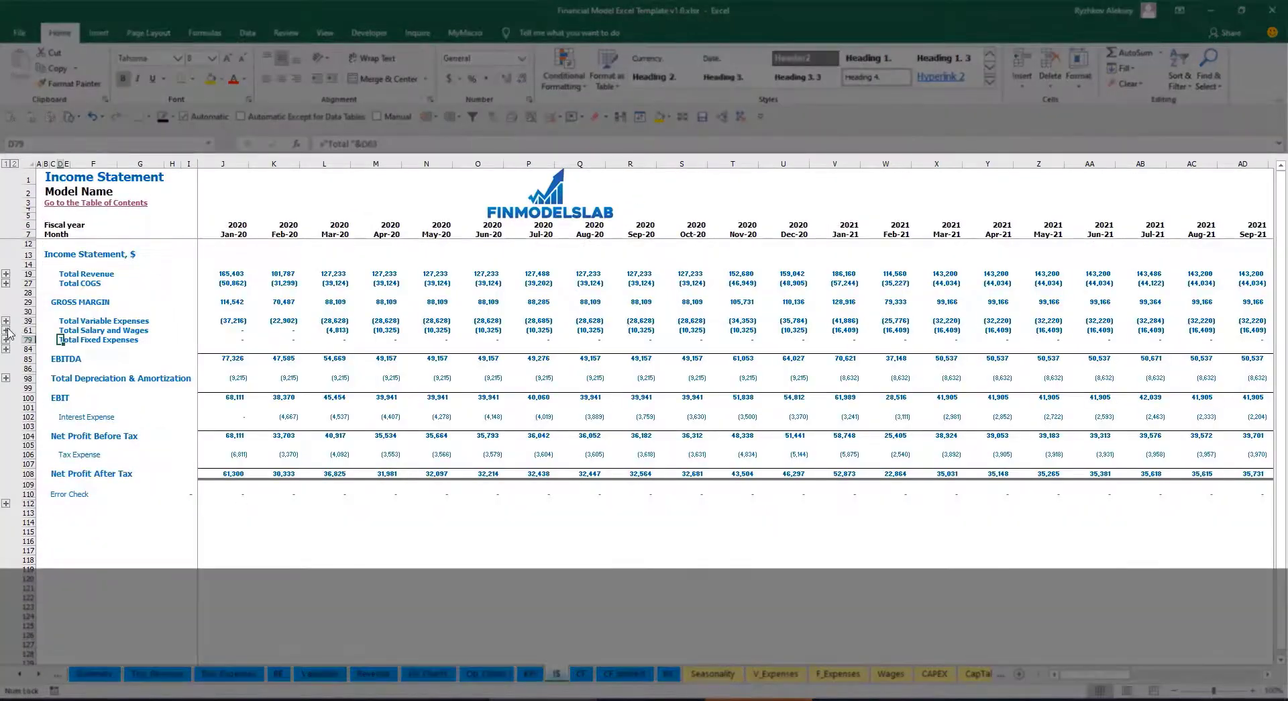
click(6, 330)
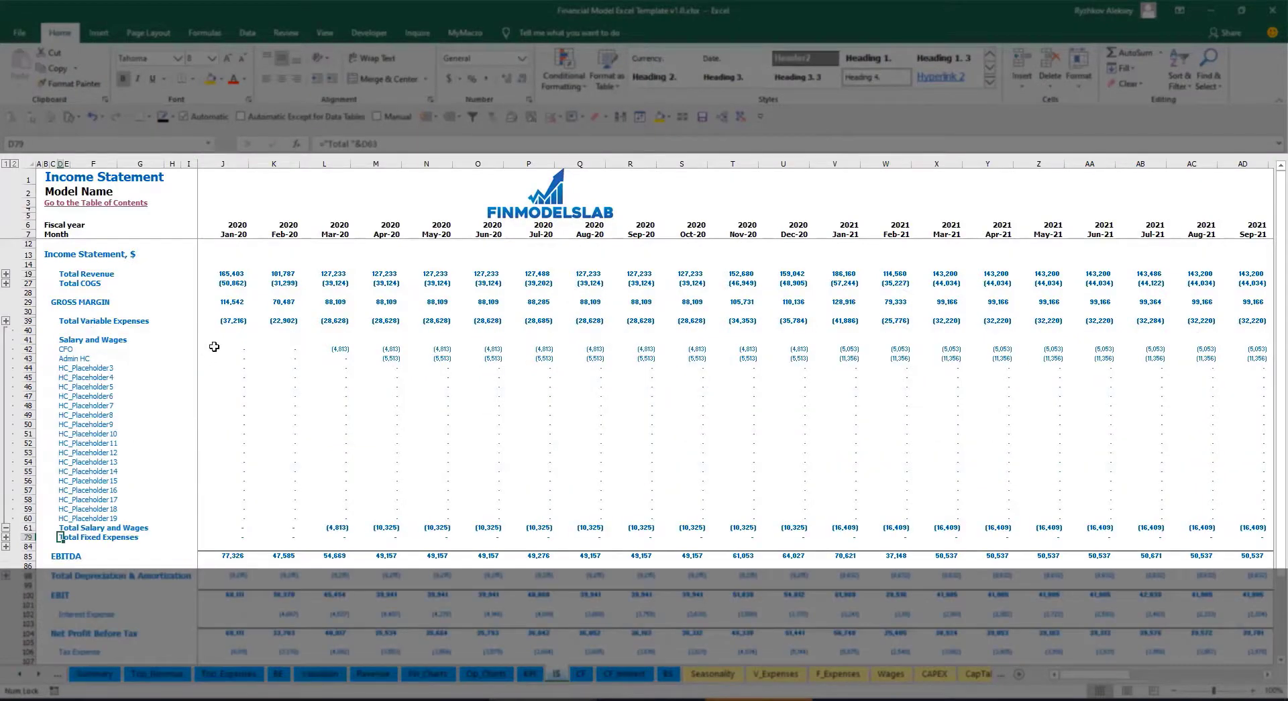
click(235, 351)
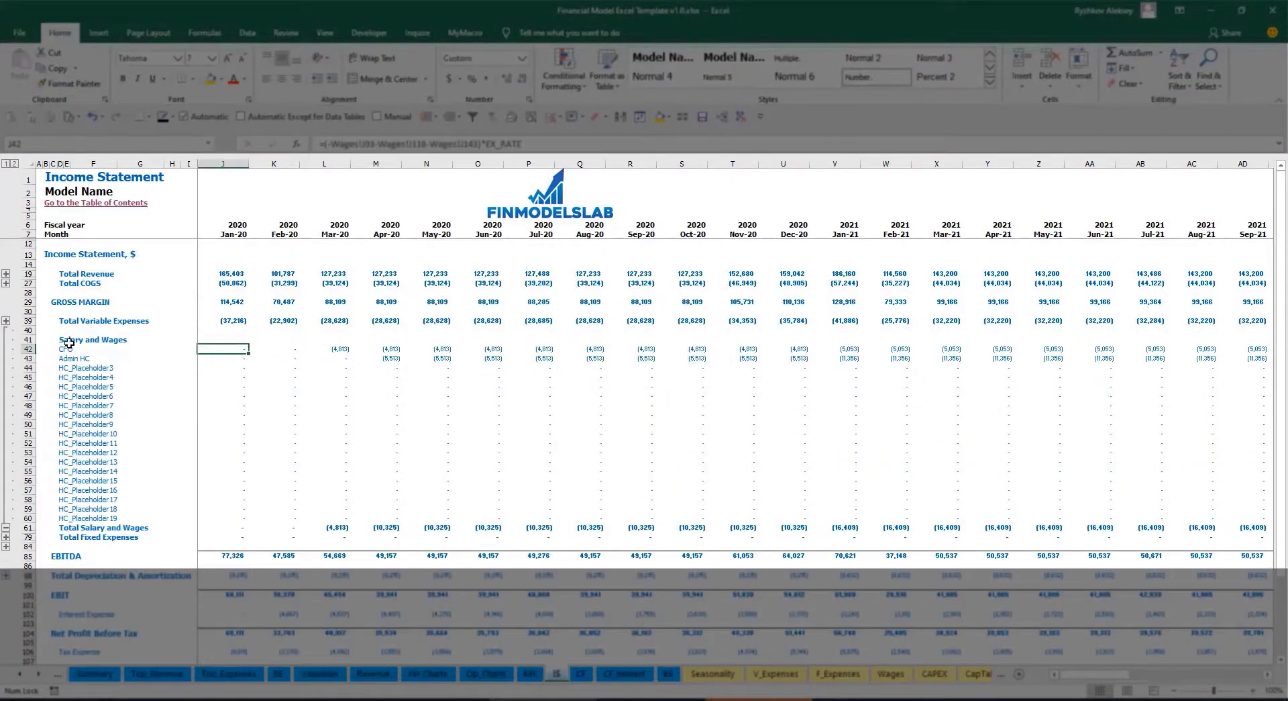
drag(67, 346, 67, 516)
click(116, 358)
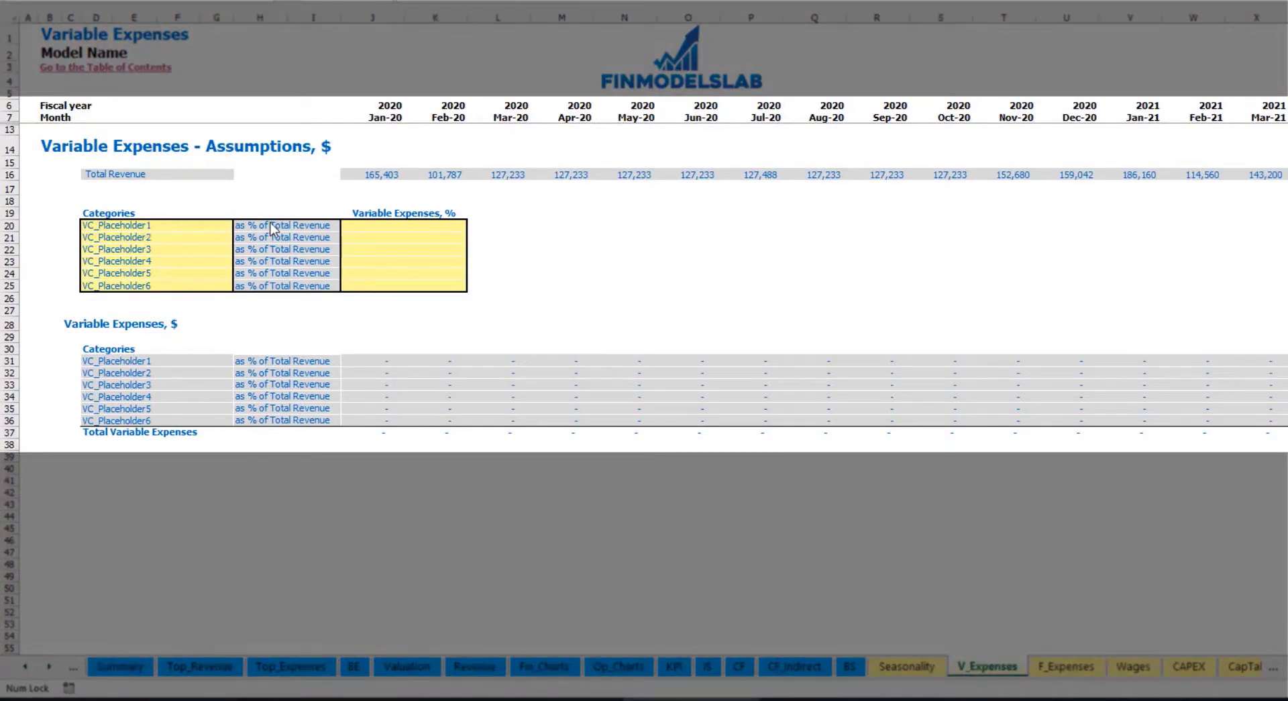
Rename the first category on the Variable Expenses sheet as Bank fees and set it to 2.5% of total revenue.
click(139, 225)
text(B)
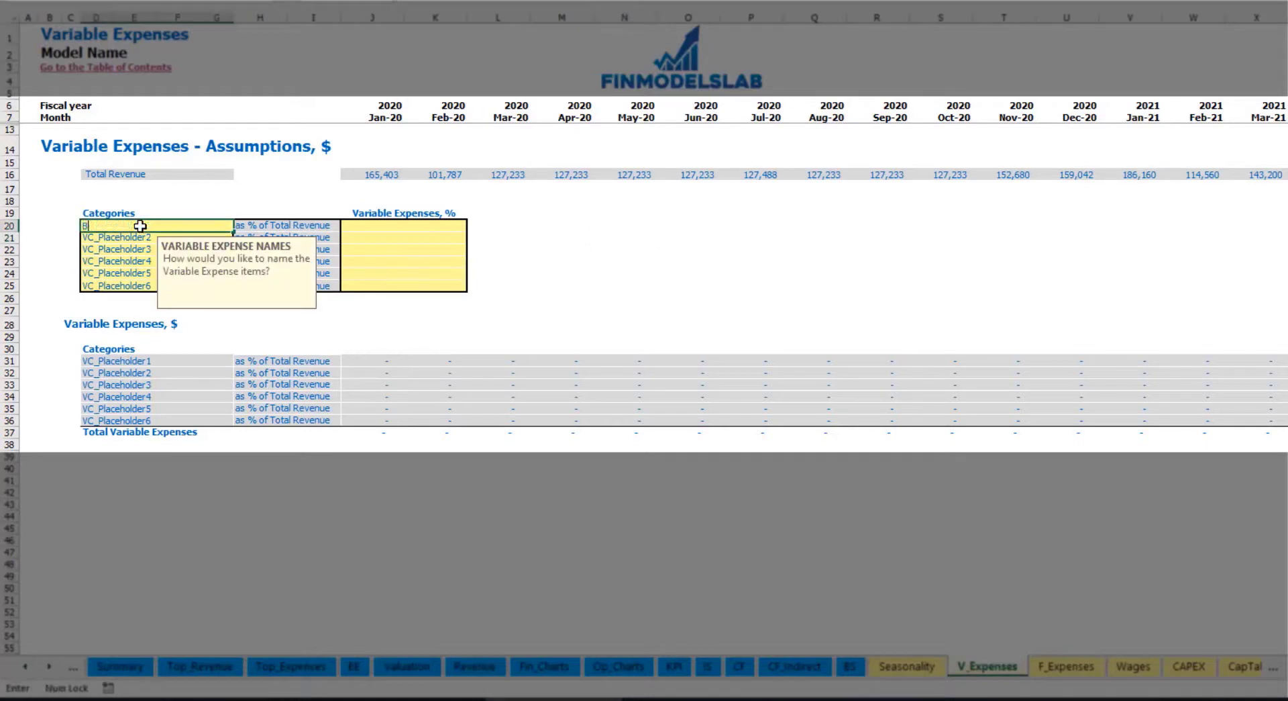
text(ank fees)
key(Return)
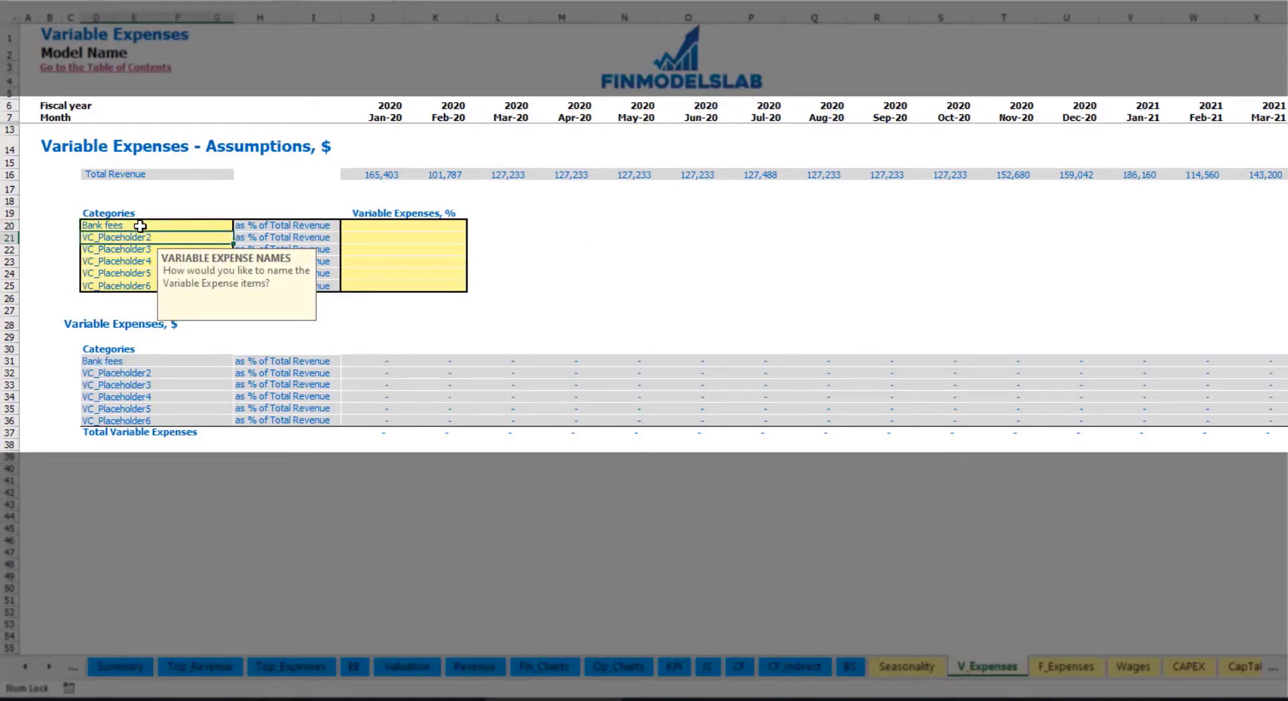
click(380, 225)
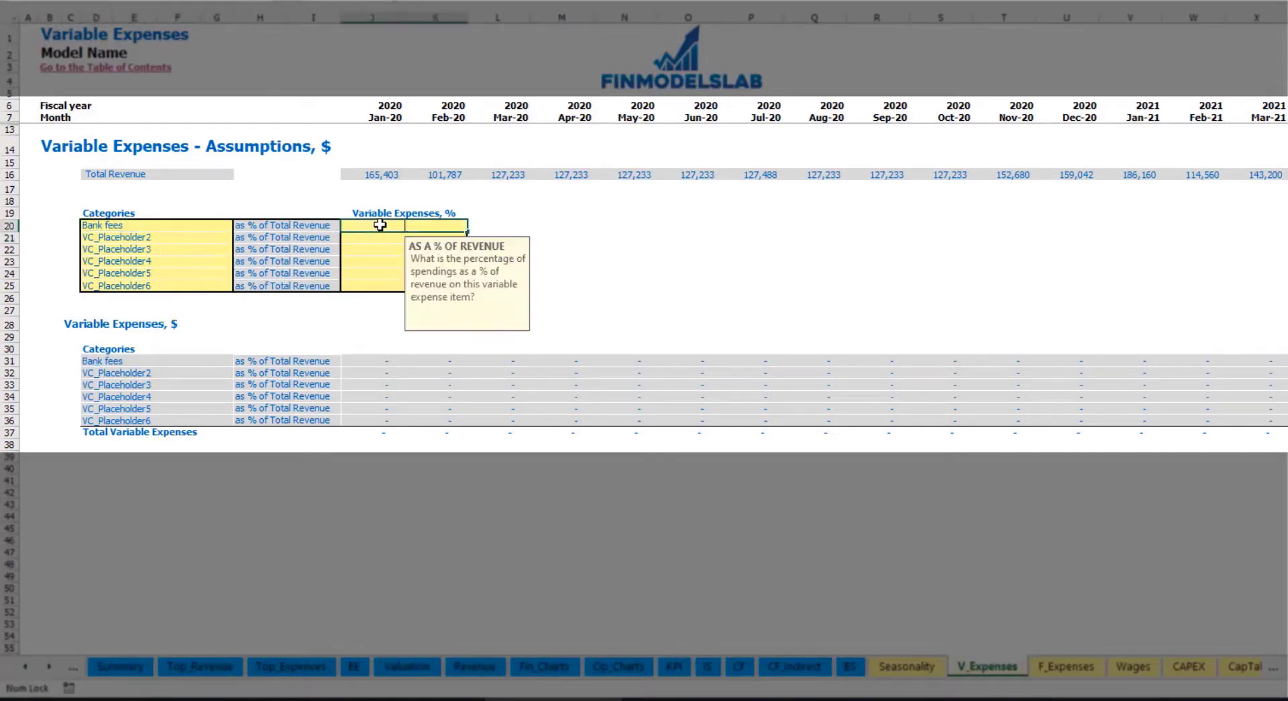
text(2.5%)
key(Return)
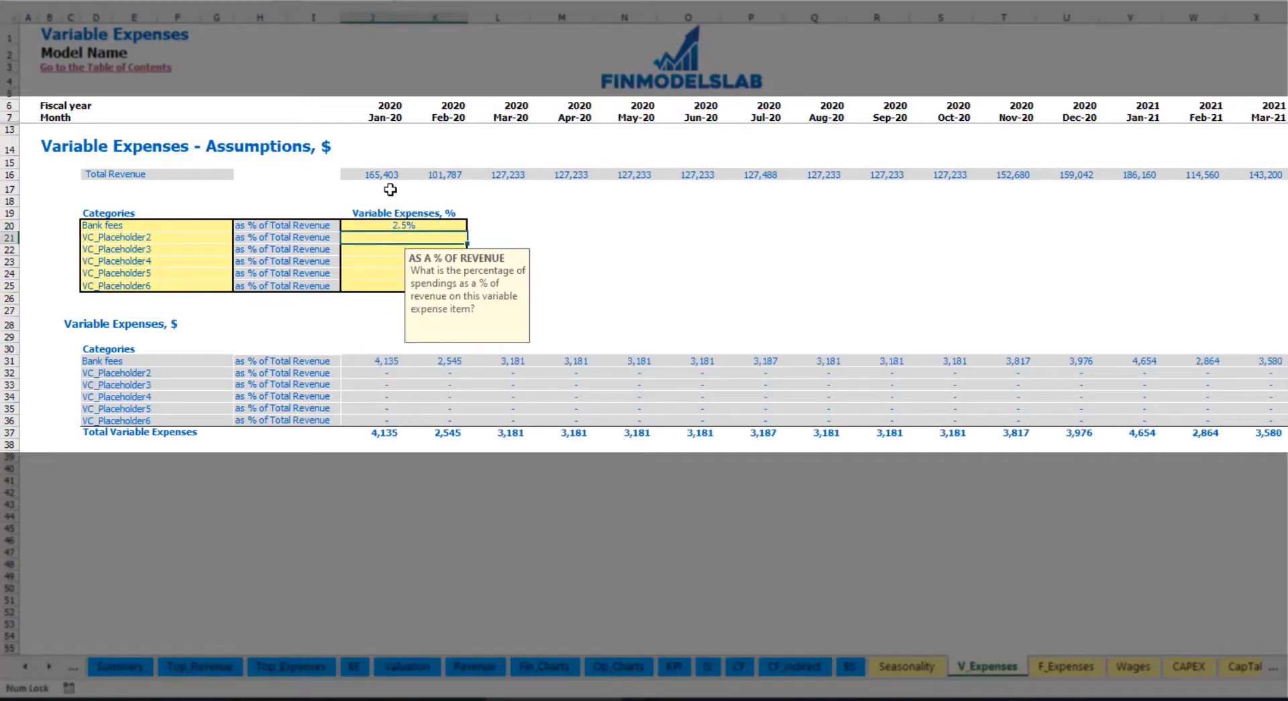
Check the monthly Total Revenue row against the calculated Bank fees amounts on the Variable Expenses sheet.
drag(376, 174, 1023, 176)
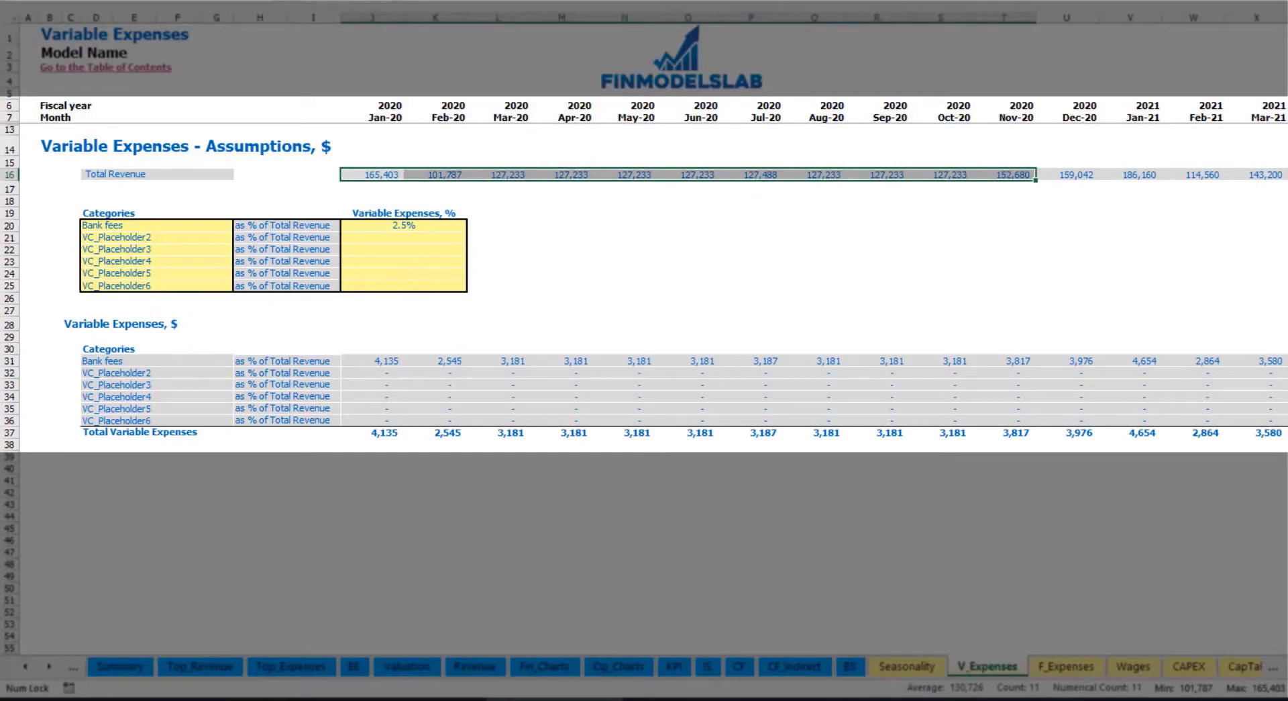
scroll(420, 376, right, 10)
scroll(420, 377, left, 12)
click(394, 362)
click(496, 361)
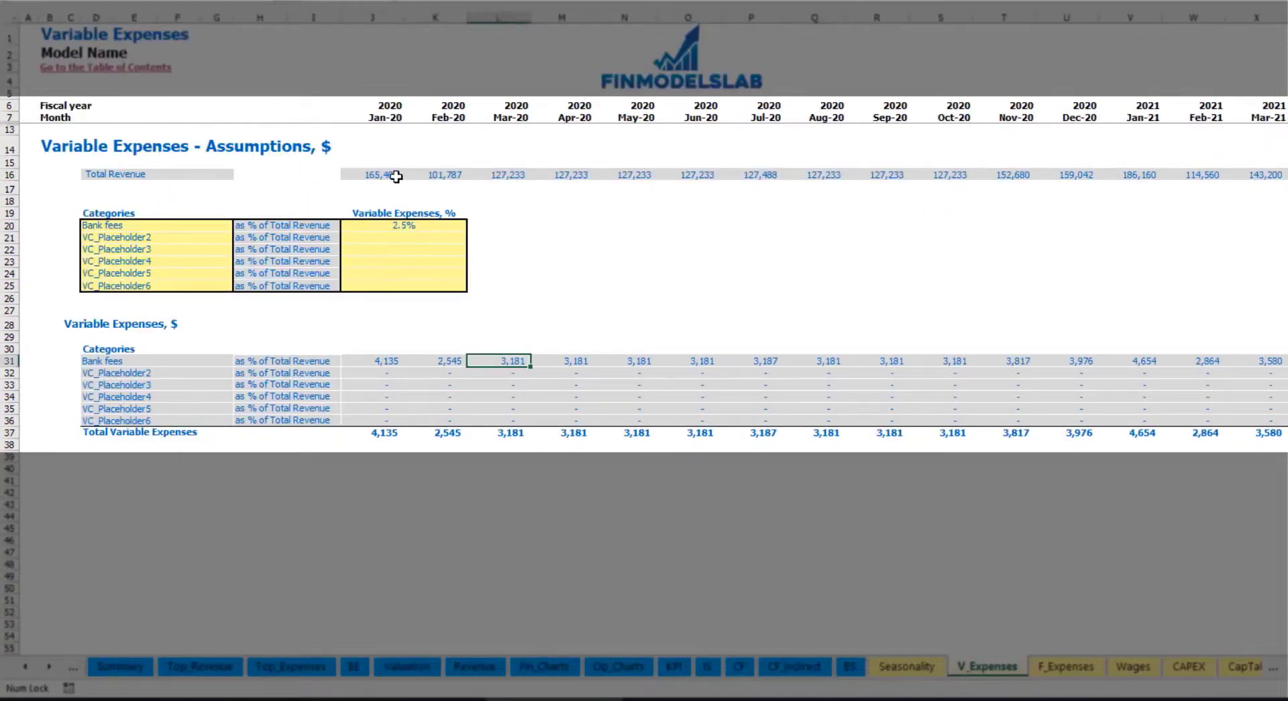
Rename the second variable expense category as Other Var Exp and set it to 5% of total revenue.
click(161, 238)
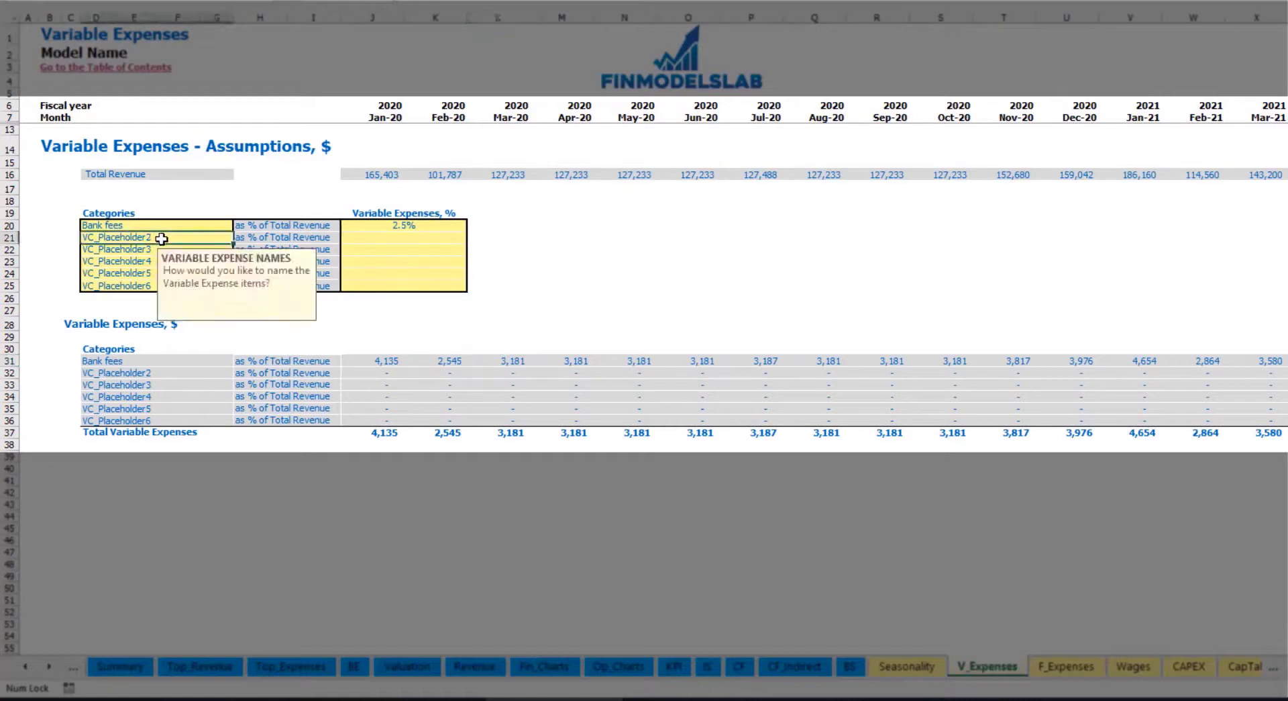
text(Other Var Exp)
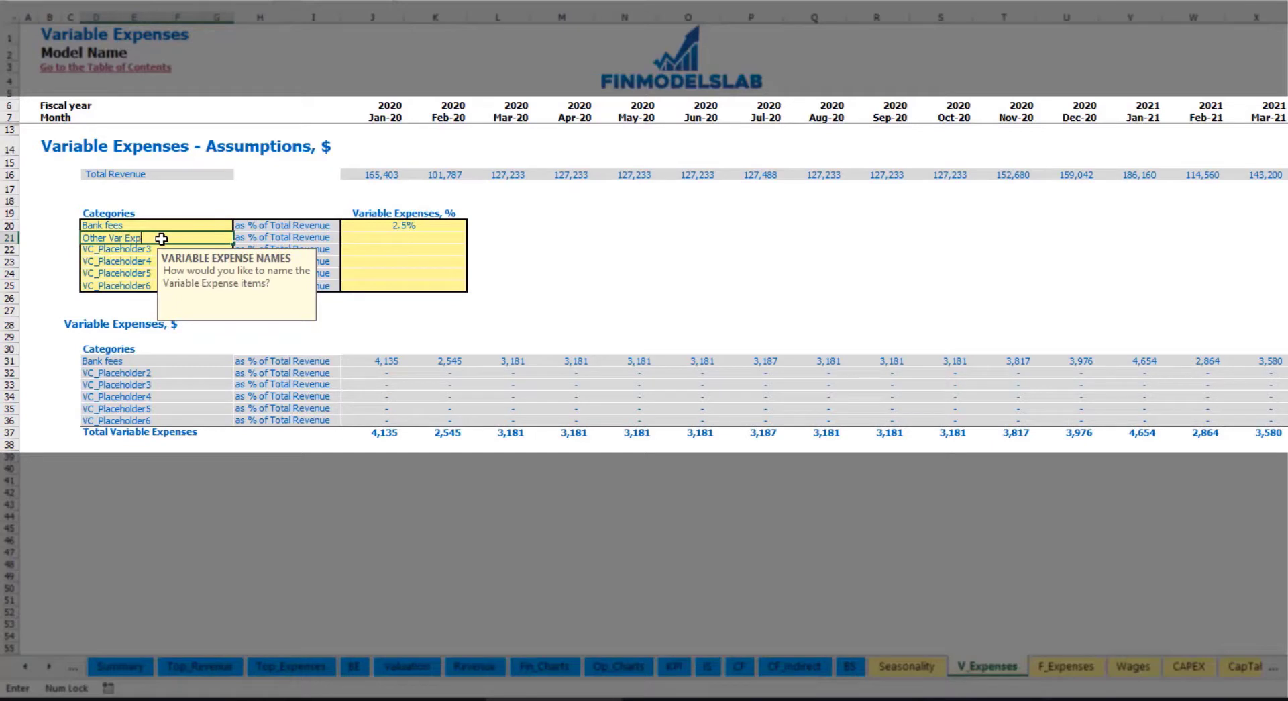
key(Return)
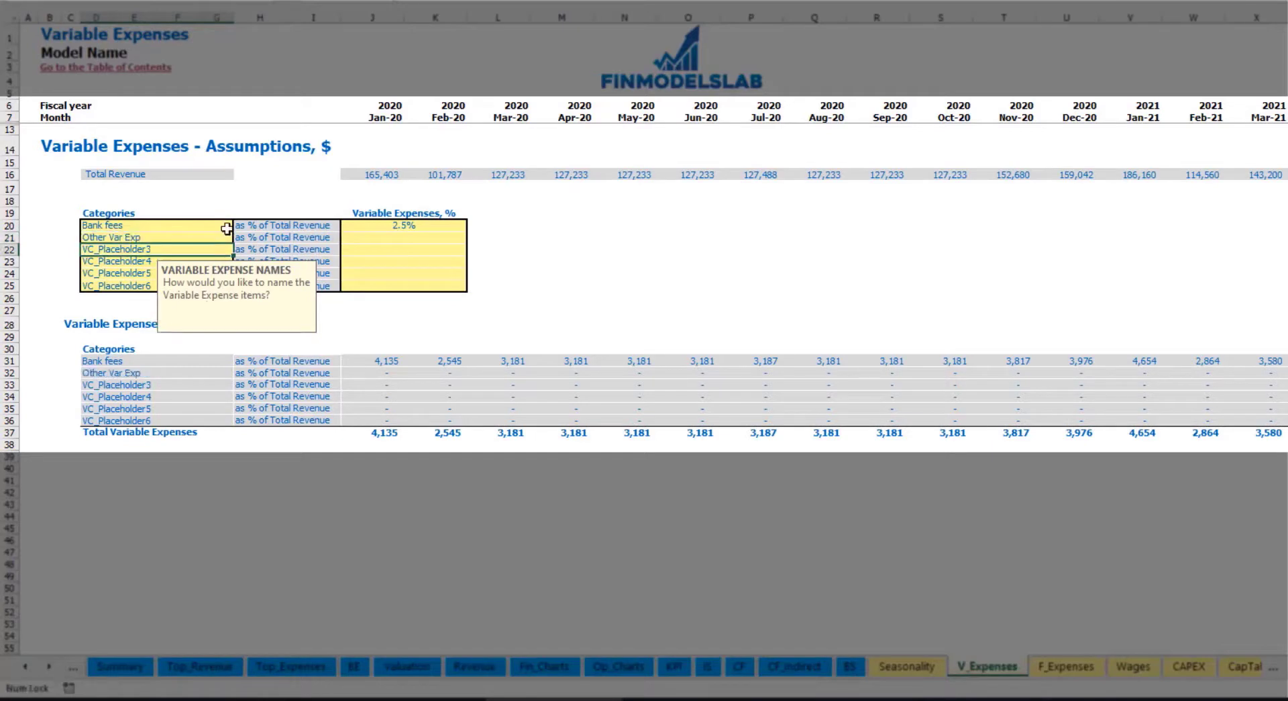
click(391, 236)
text(5%)
key(Return)
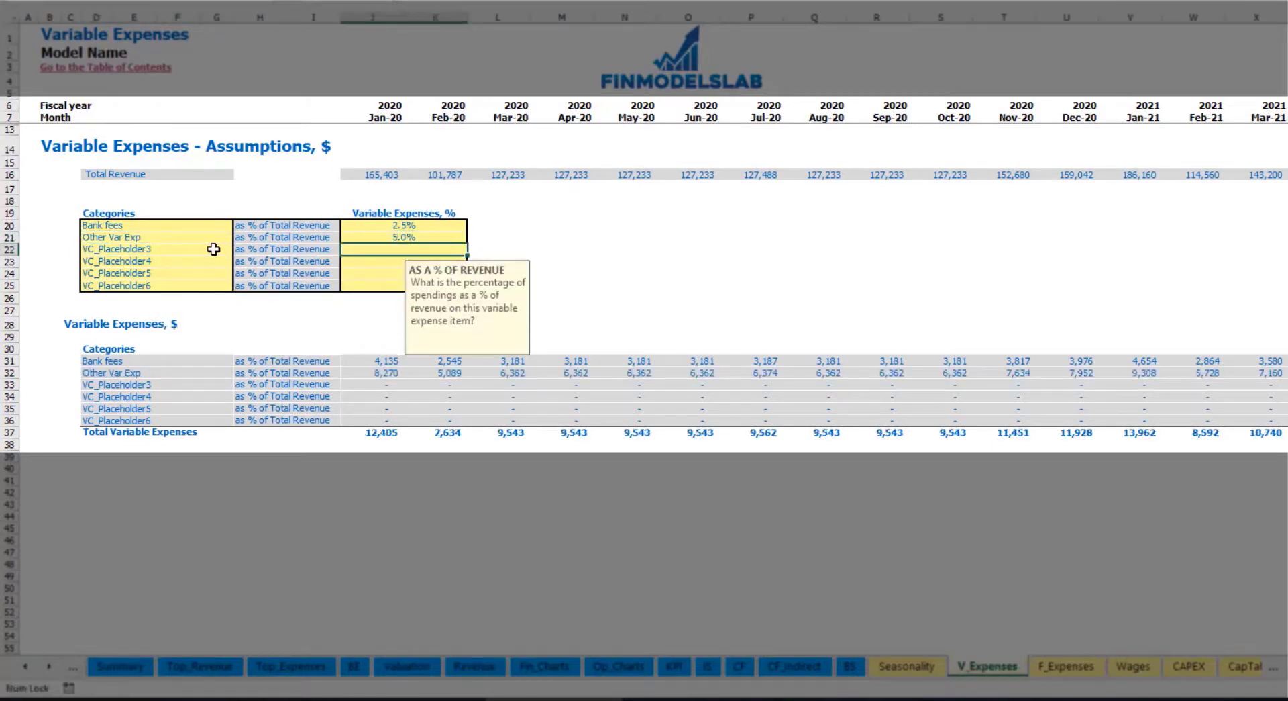
Rename the third variable expense category as Direct Labor and set it to 15% of total revenue.
click(205, 251)
text(Direct Labor)
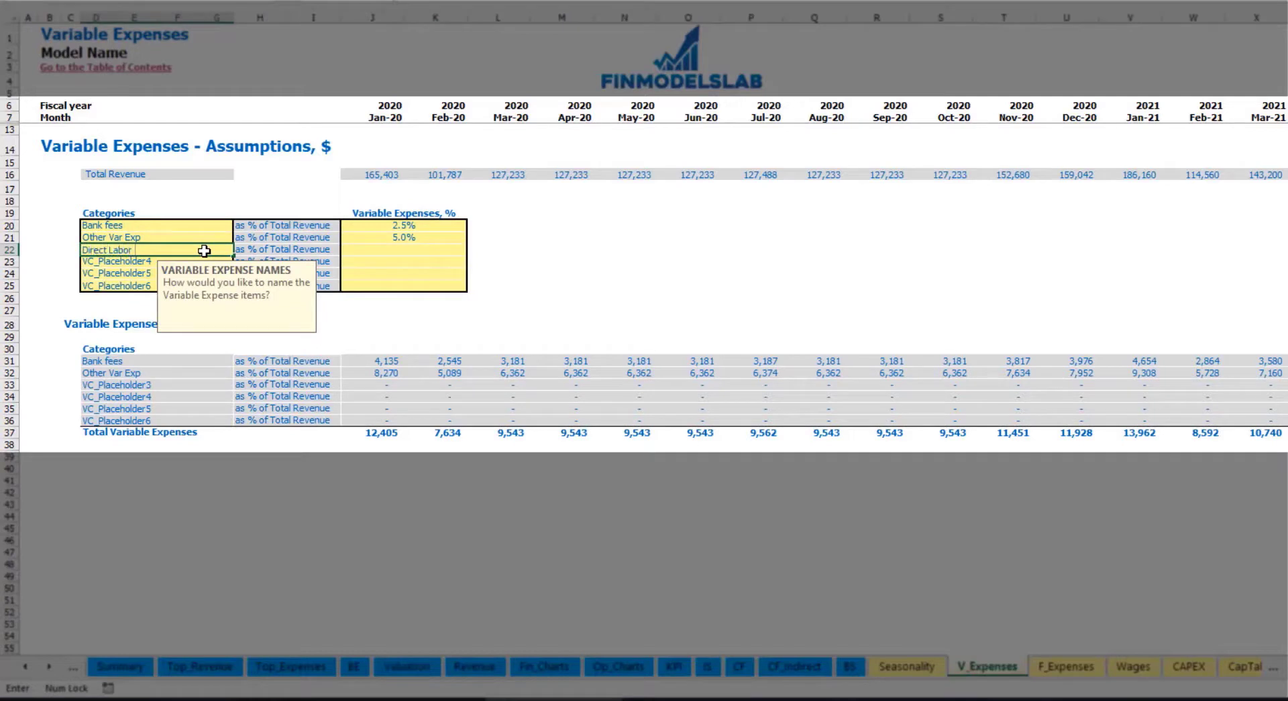
key(Return)
click(379, 251)
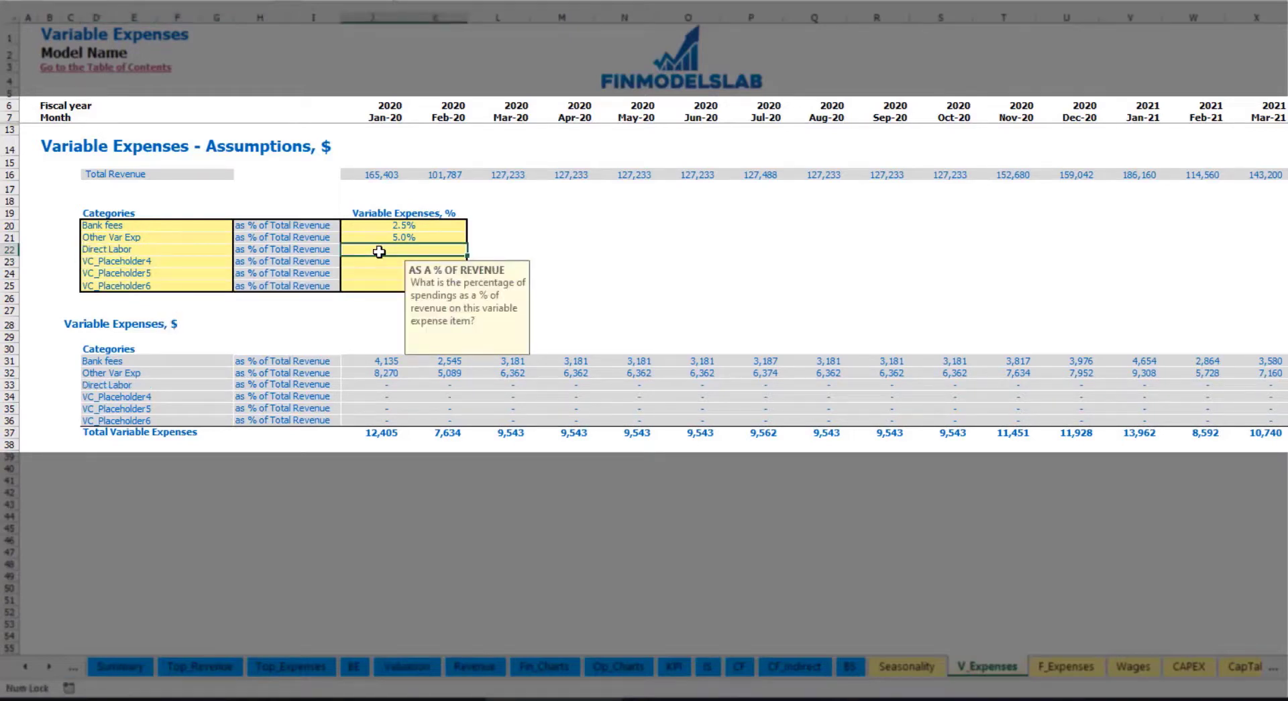
text(15%)
key(Return)
Expand the Variable Expenses group in the Income Statement and examine its Bank fees, Other Var Exp and Direct Labor lines.
click(375, 359)
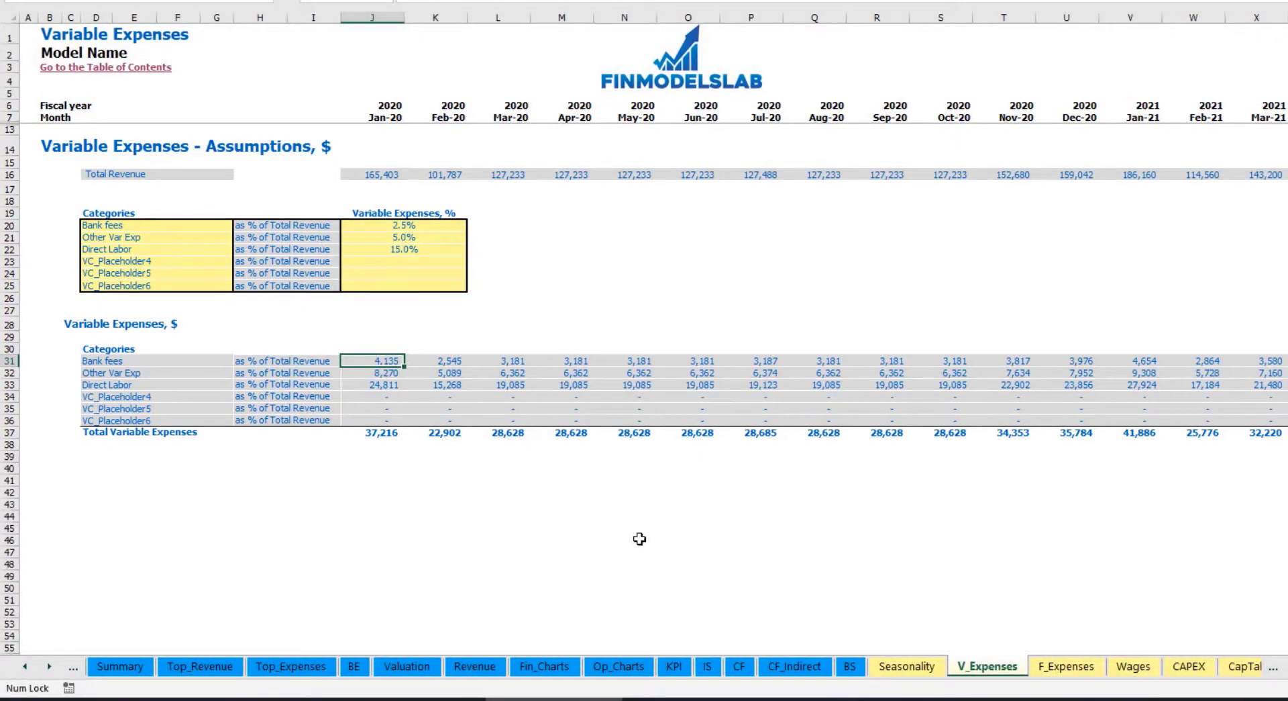
click(712, 669)
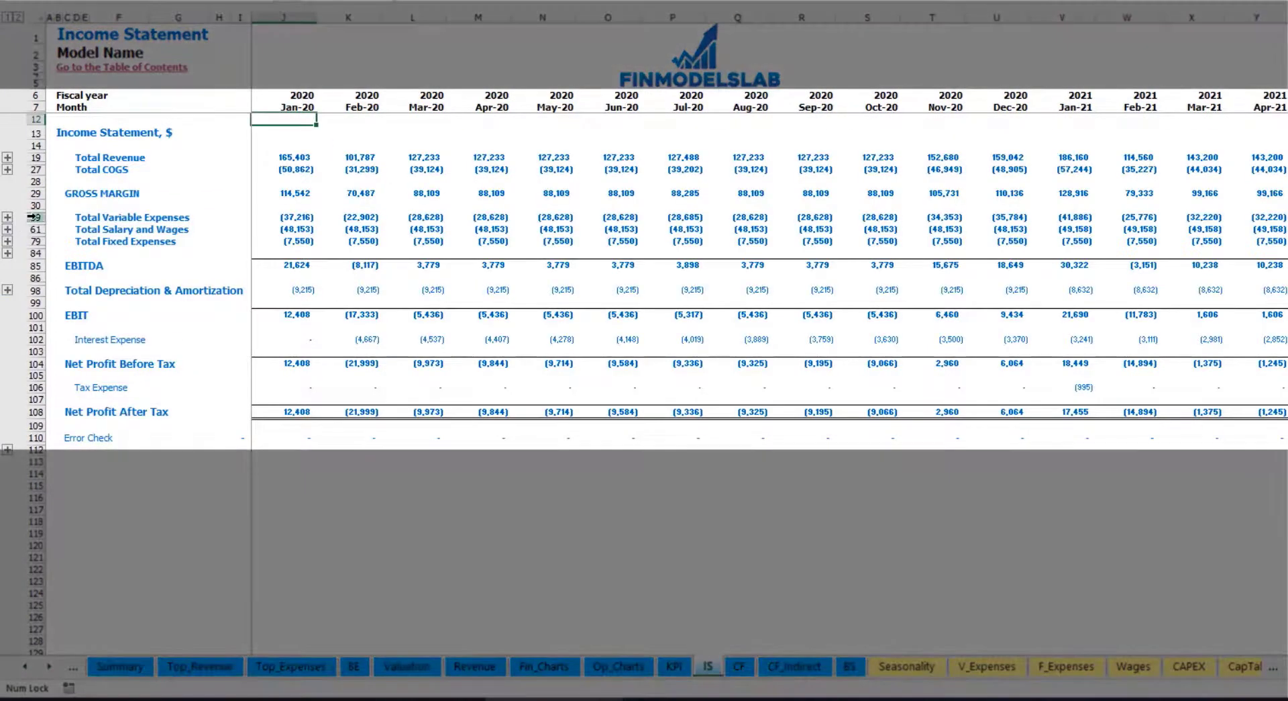
click(32, 217)
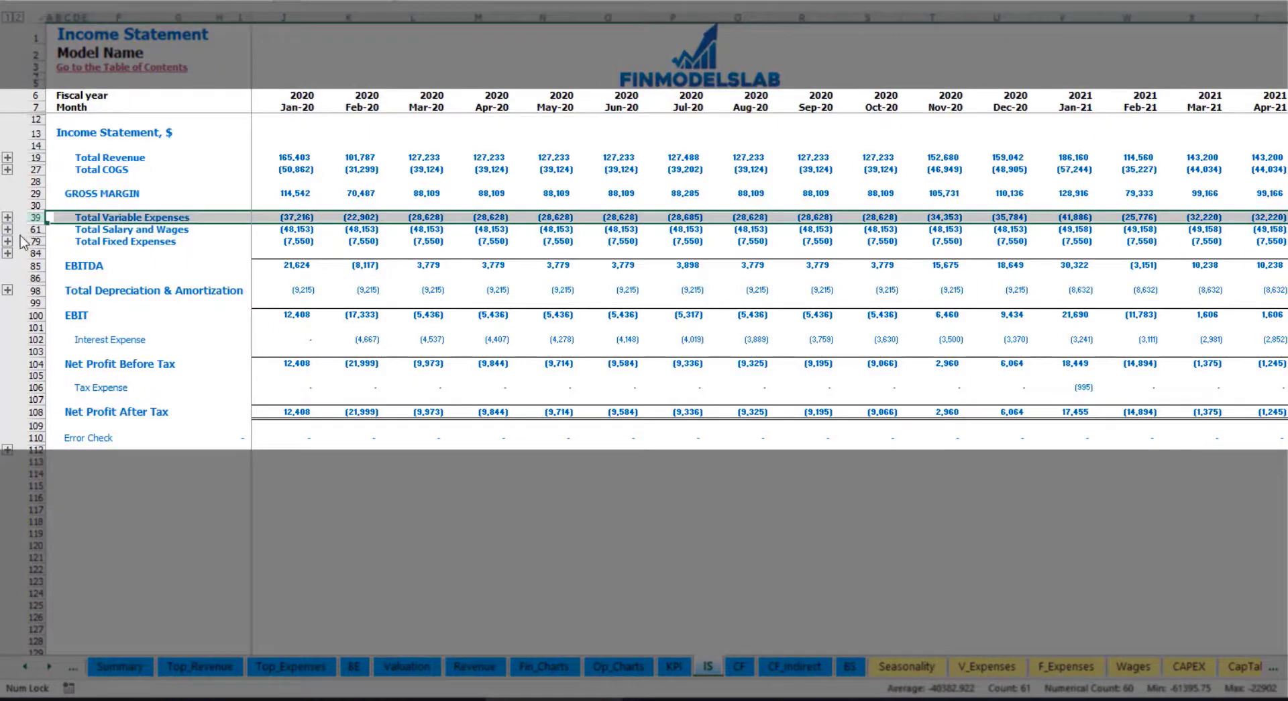
click(8, 217)
drag(37, 242, 244, 280)
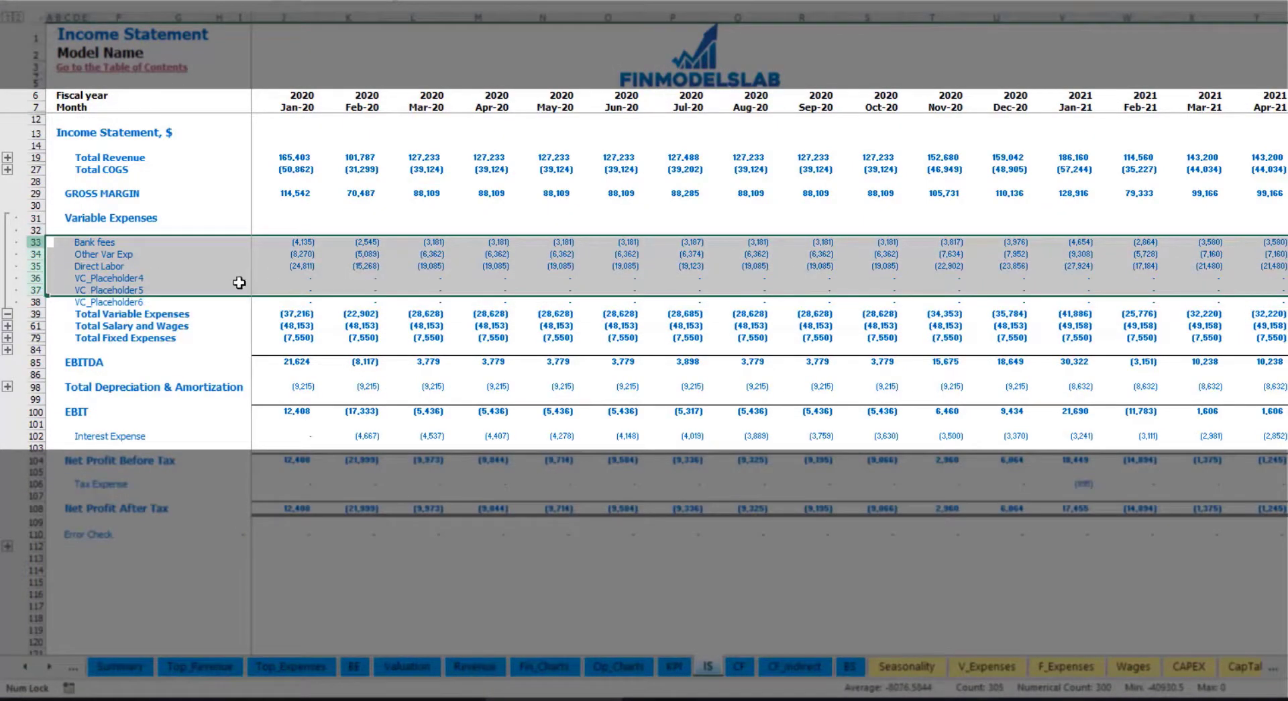
click(305, 243)
key(Right)
key(Right)
key(Right)
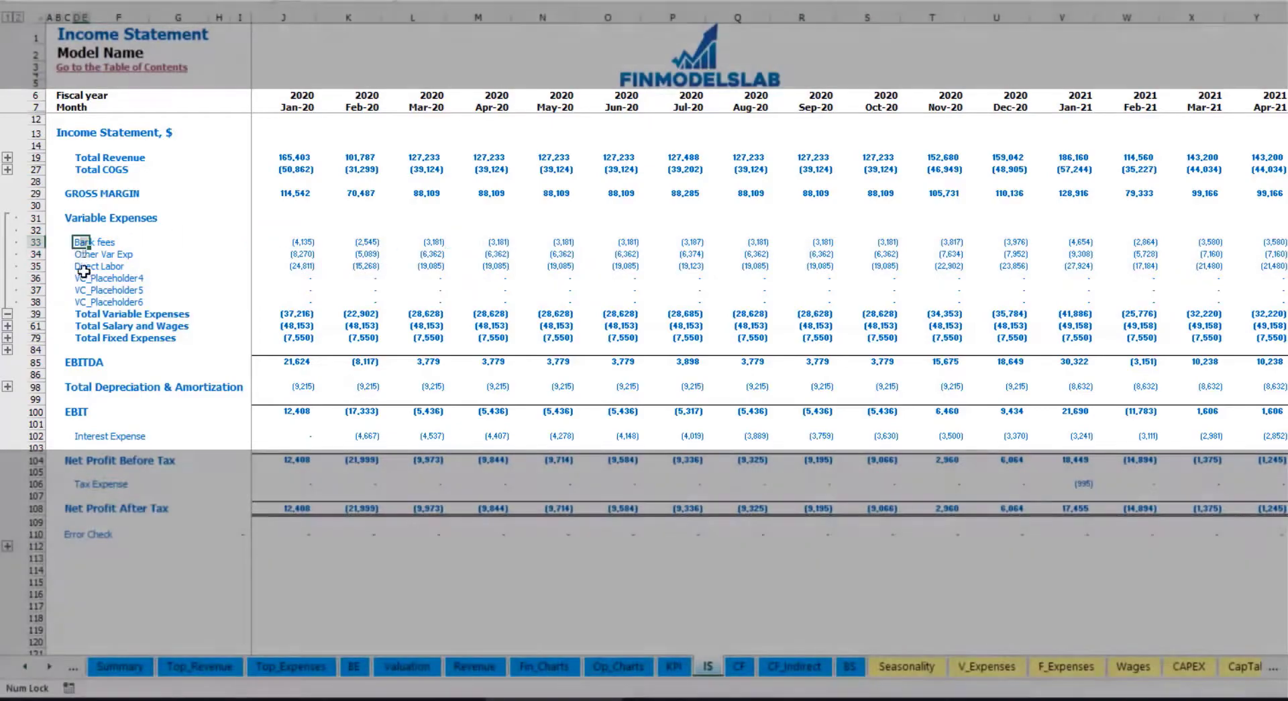
drag(81, 241, 82, 301)
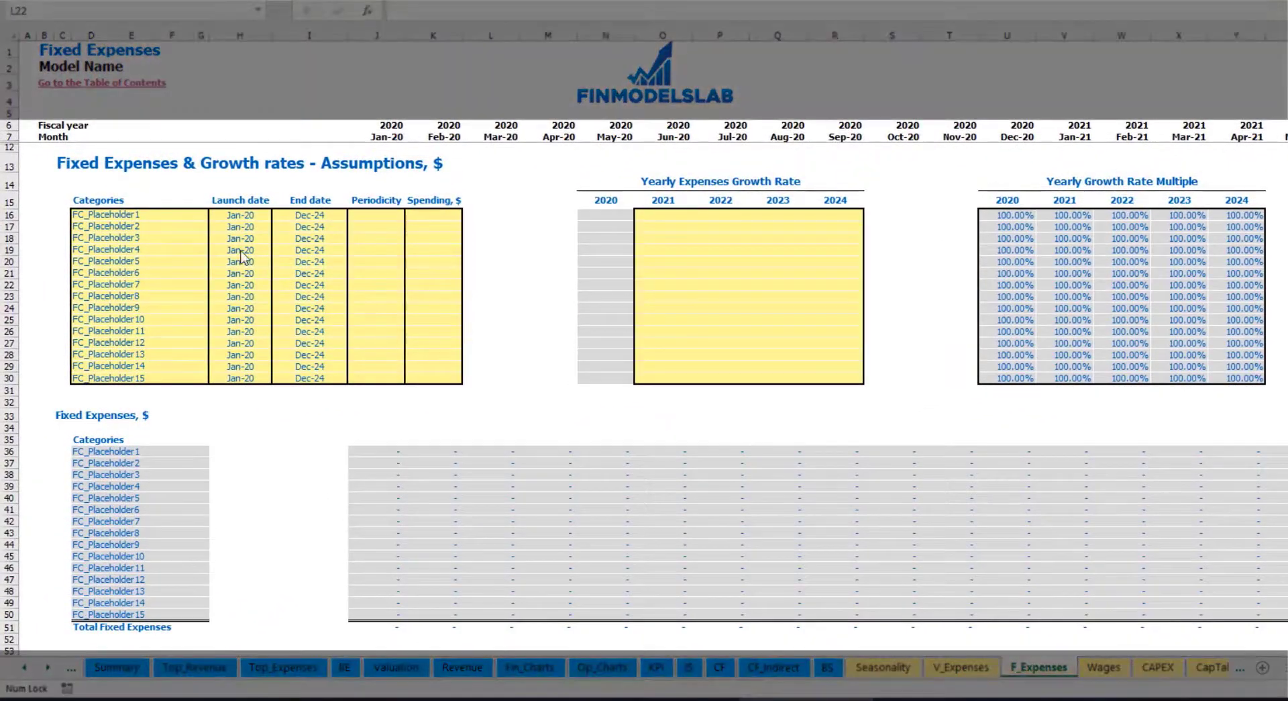
Rename the first category on the Fixed Expenses sheet as Utilities and set its launch date to Mar-20.
click(142, 213)
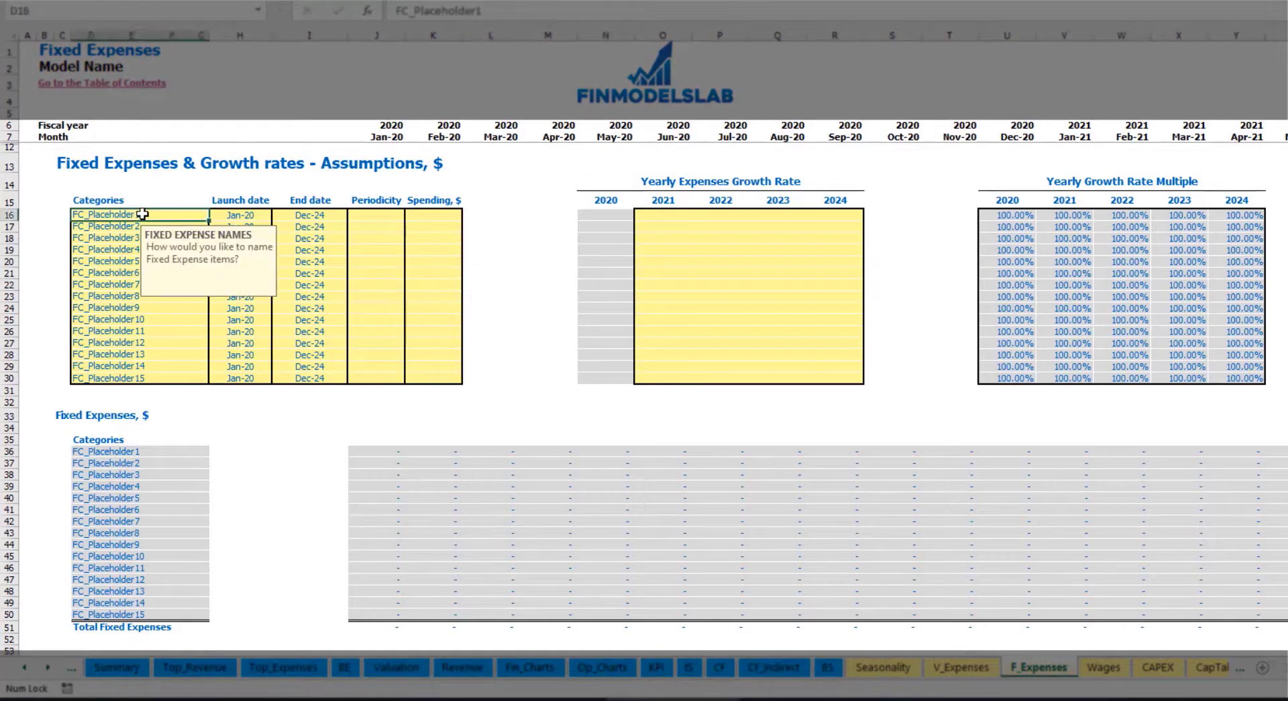
text(Utilities)
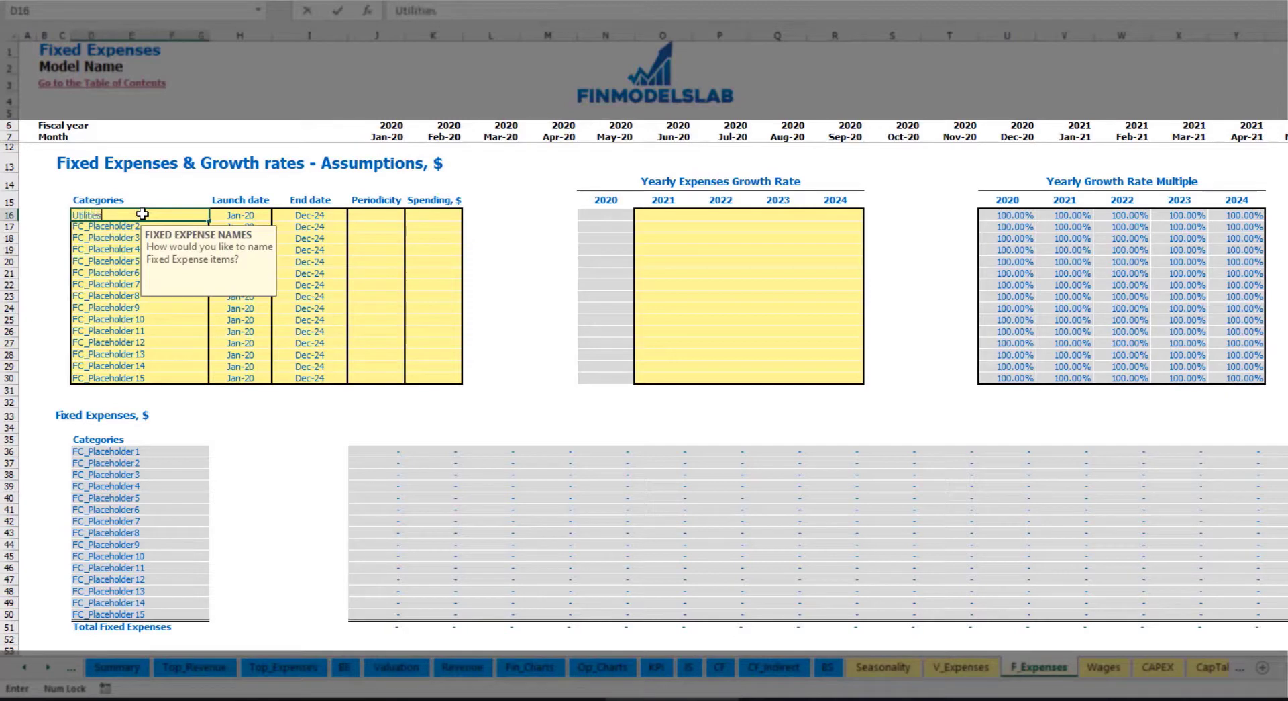
key(Return)
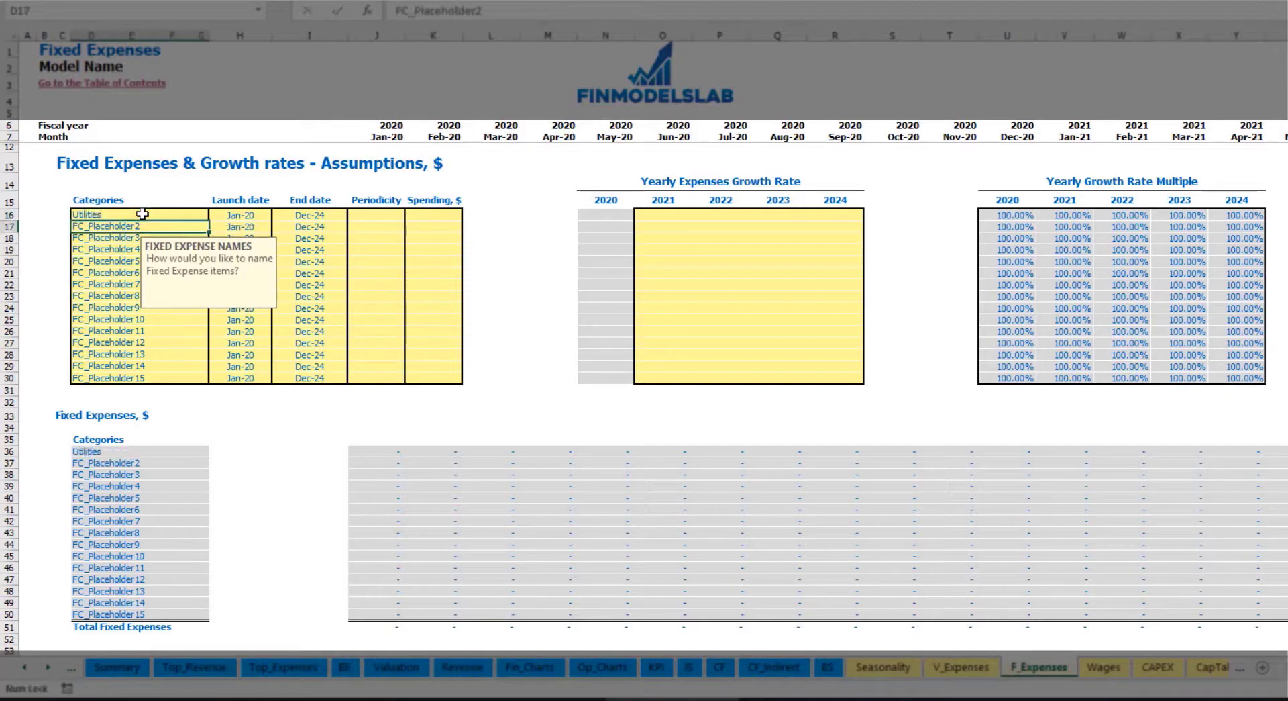
click(243, 213)
click(277, 215)
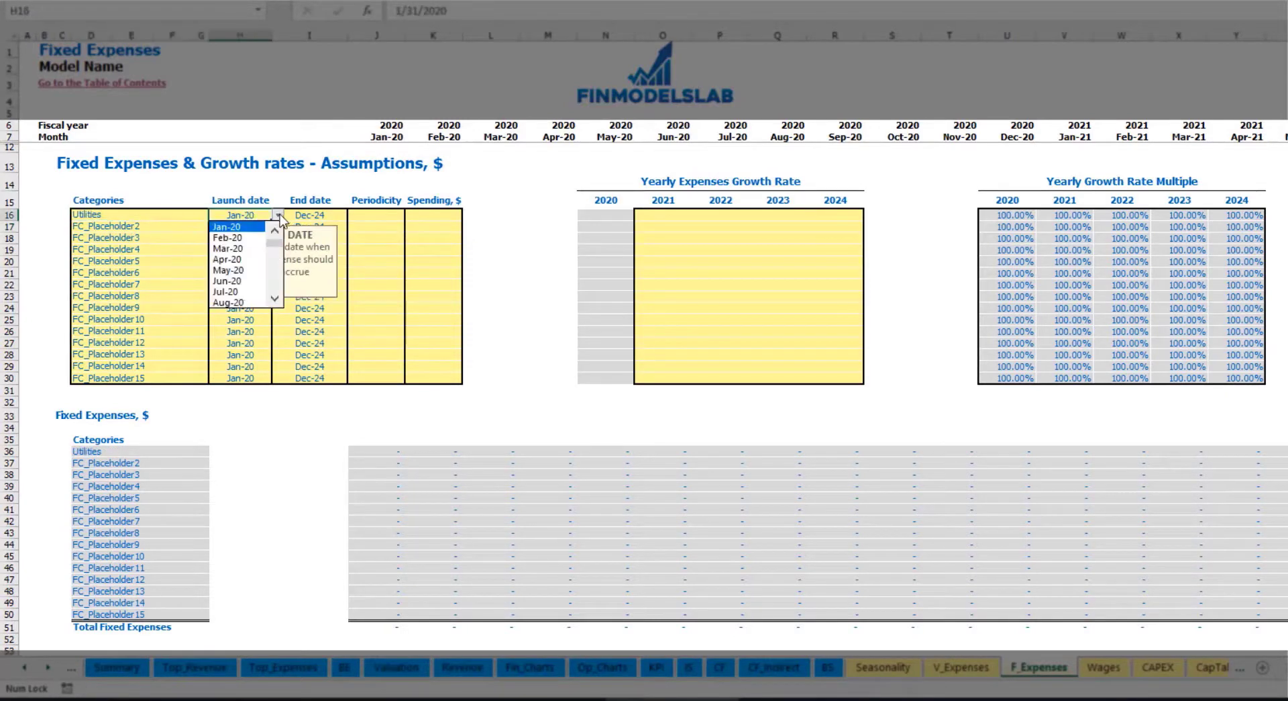
click(235, 246)
Check the Utilities end date and the extent of the monthly timeline on the Fixed Expenses sheet.
click(333, 213)
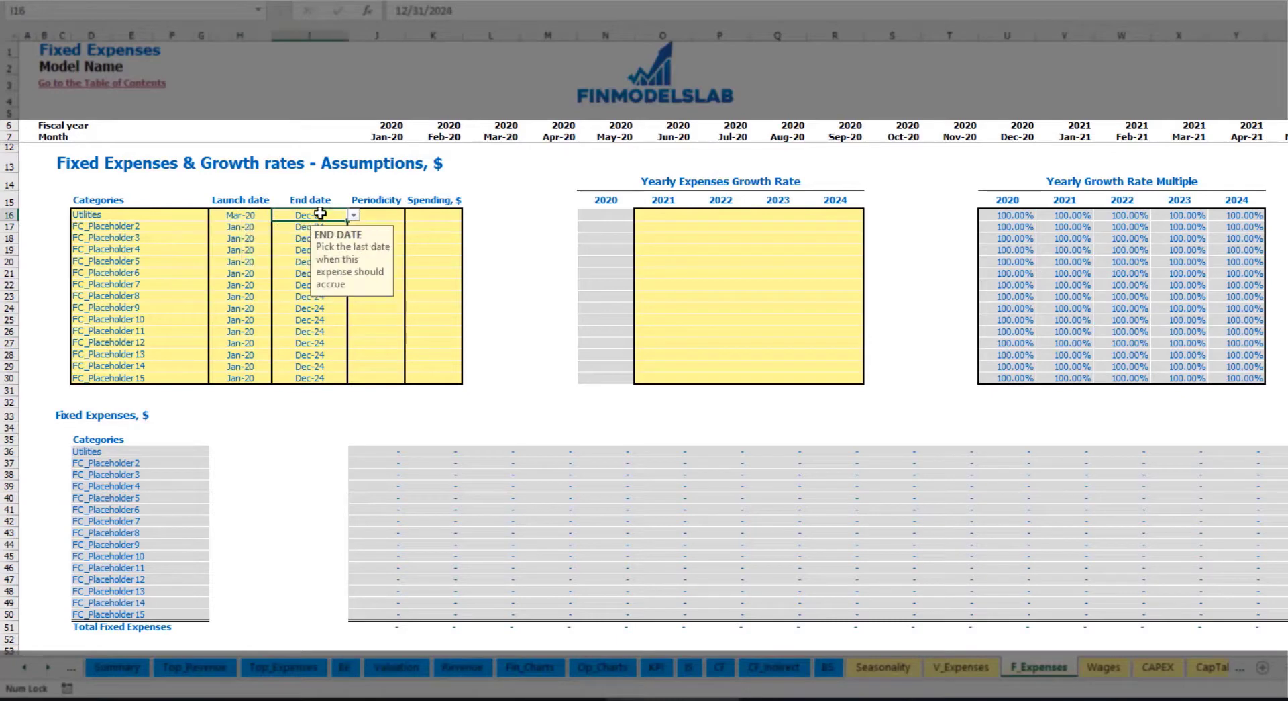
click(386, 139)
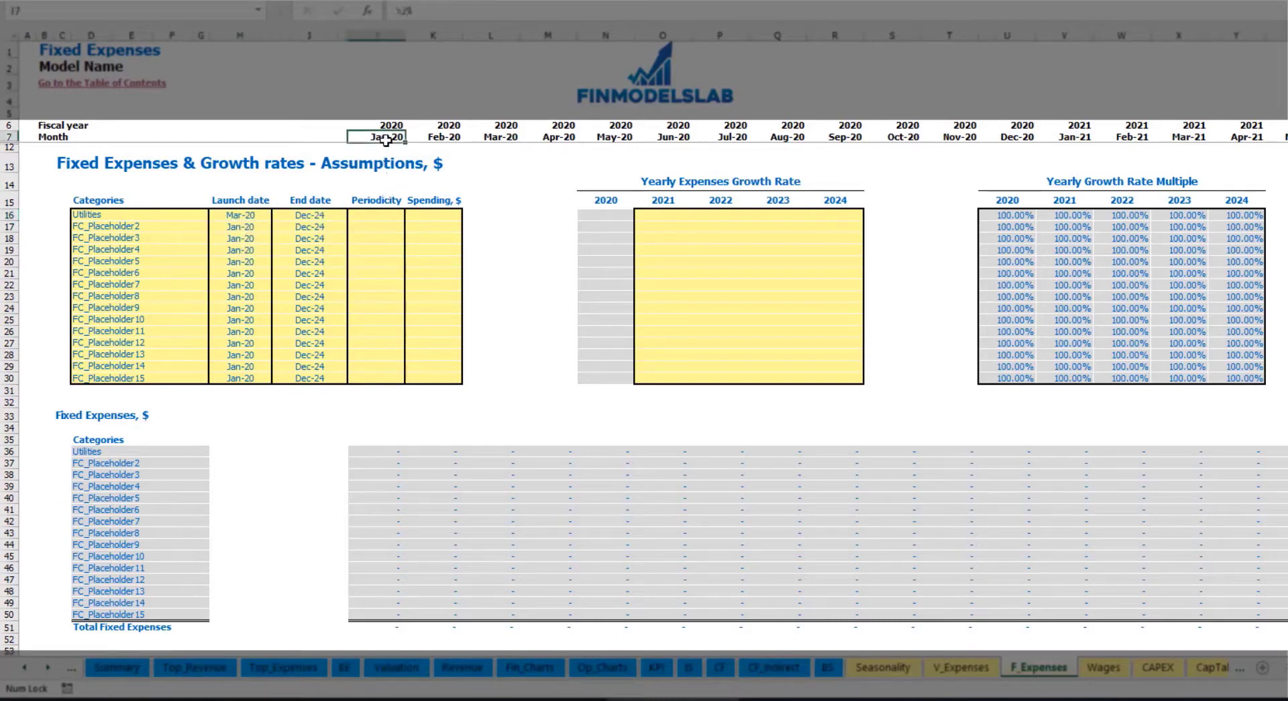
key(ctrl+Right)
key(ctrl+Left)
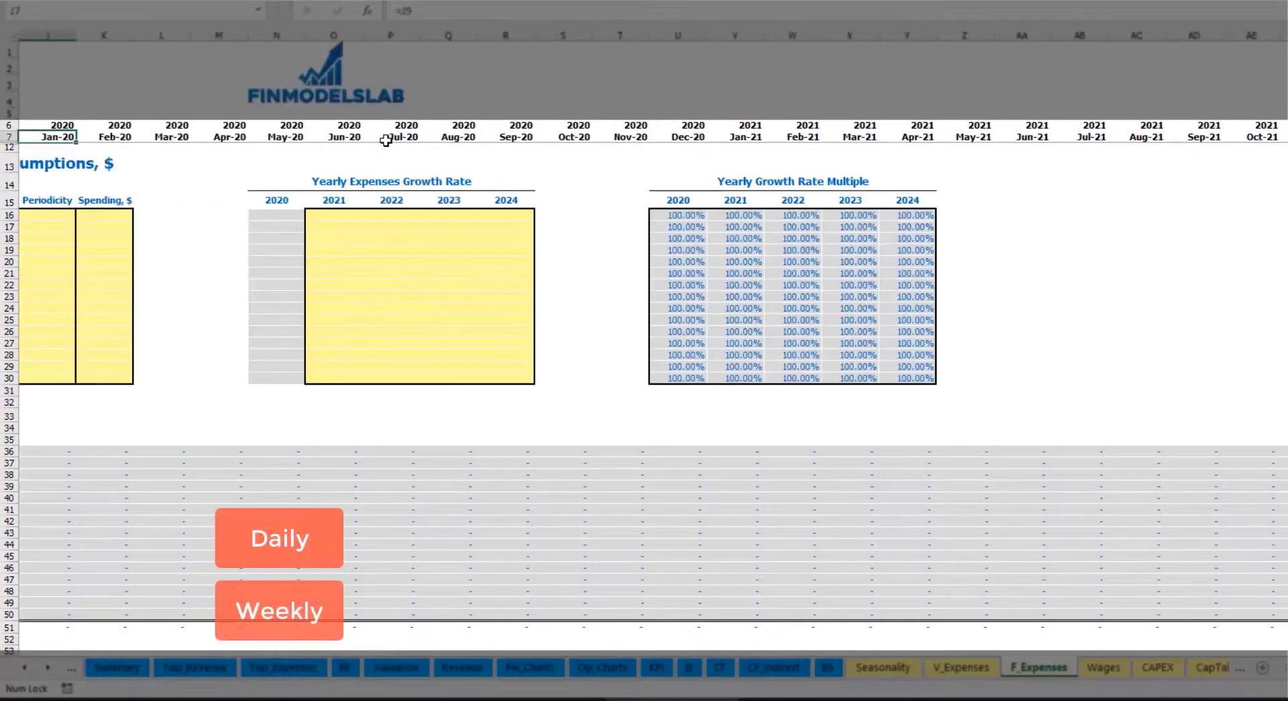
key(Left)
key(Left)
key(Left)
key(Left)
key(Left)
key(Left)
key(Left)
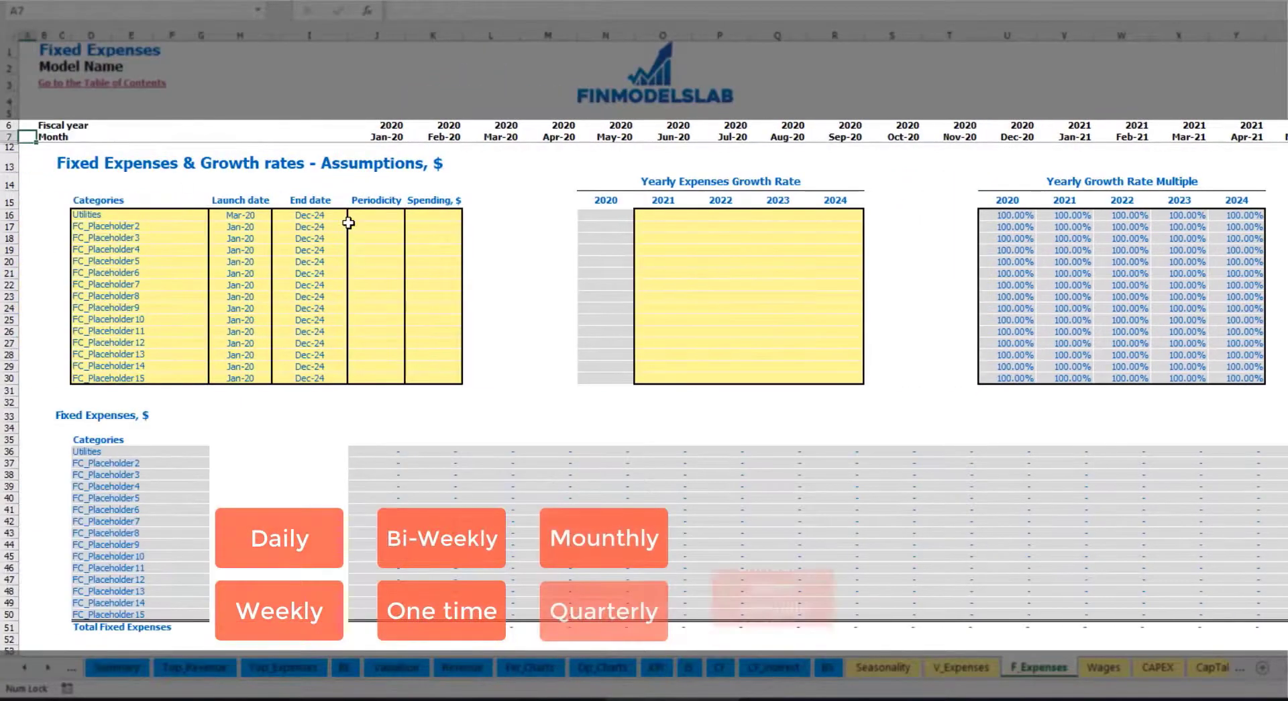
Set the Utilities expense to a Daily periodicity with spending of $50.
click(396, 215)
click(411, 215)
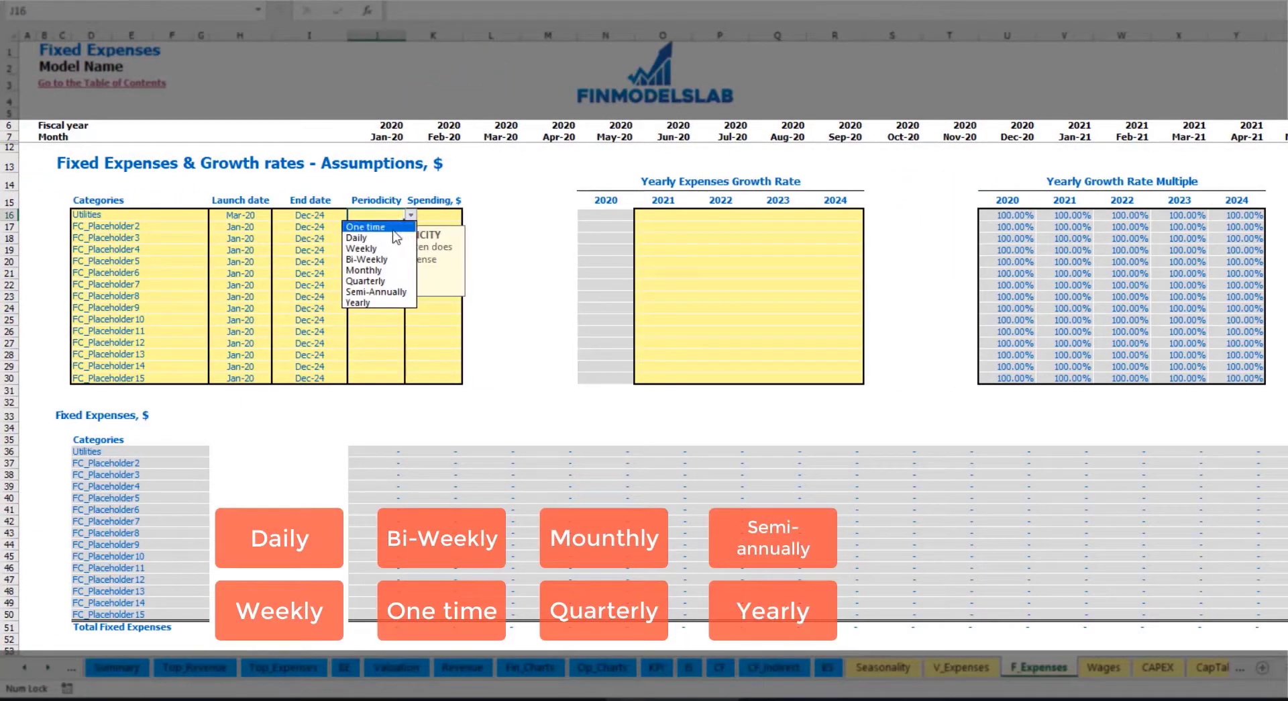
click(381, 236)
key(Right)
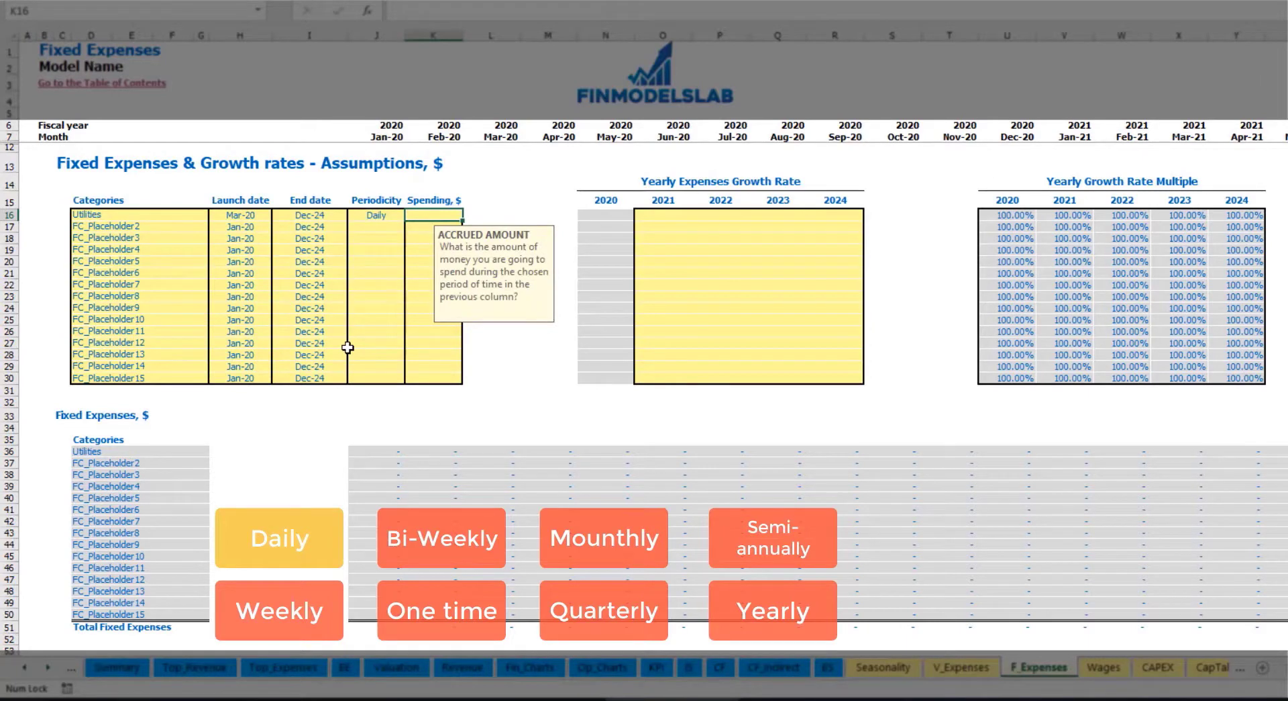
text(50)
key(Return)
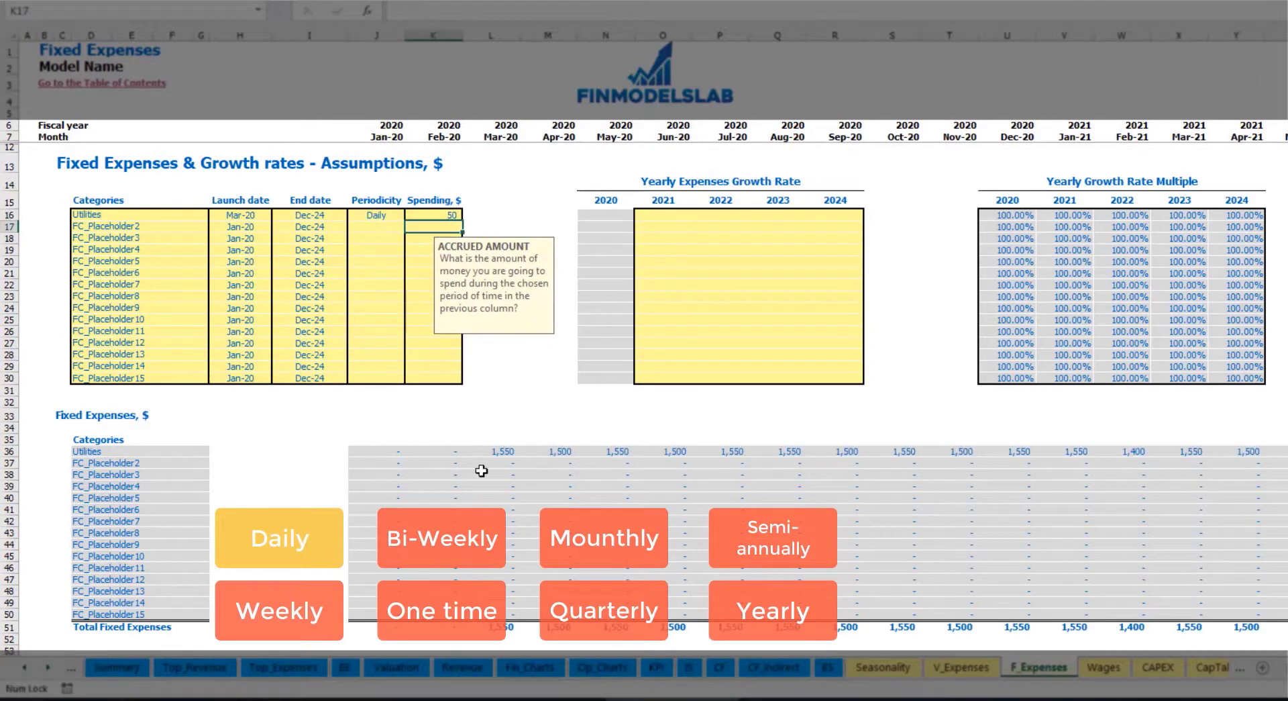
Compare the calculated monthly Utilities amounts from March to May 2020 with the months in the timeline header.
click(500, 455)
click(557, 459)
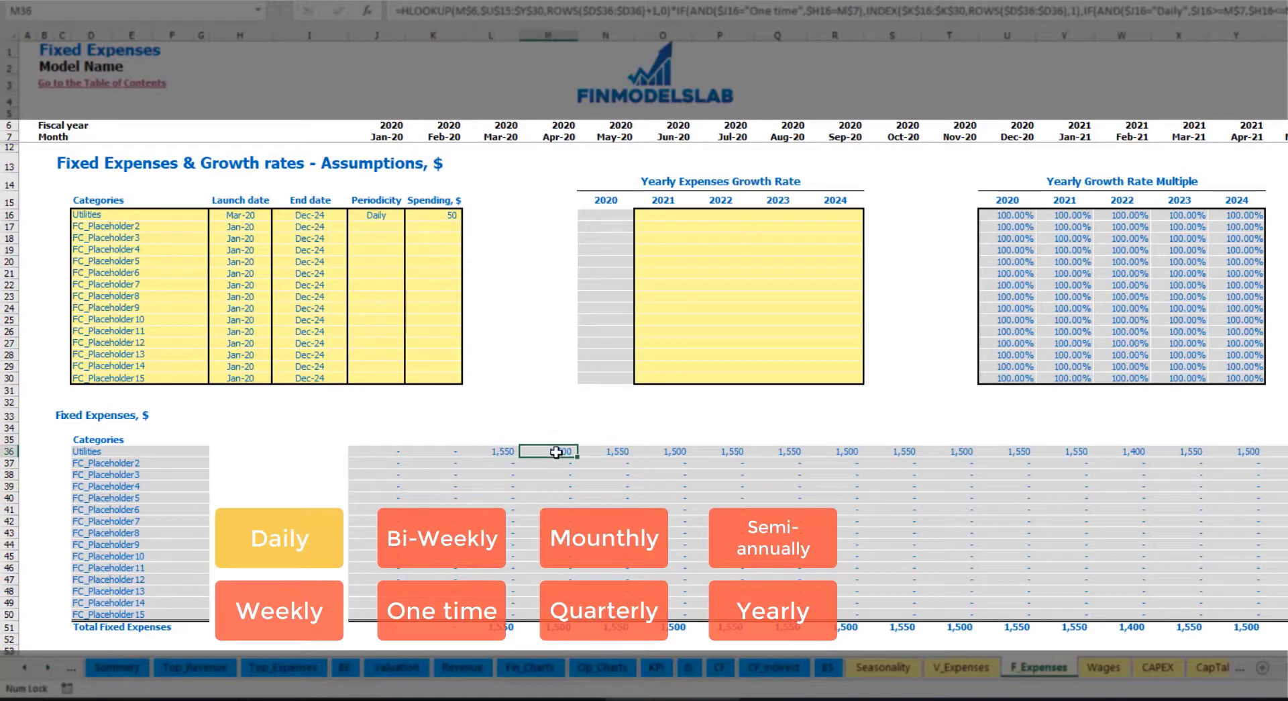
click(624, 456)
click(504, 443)
click(519, 455)
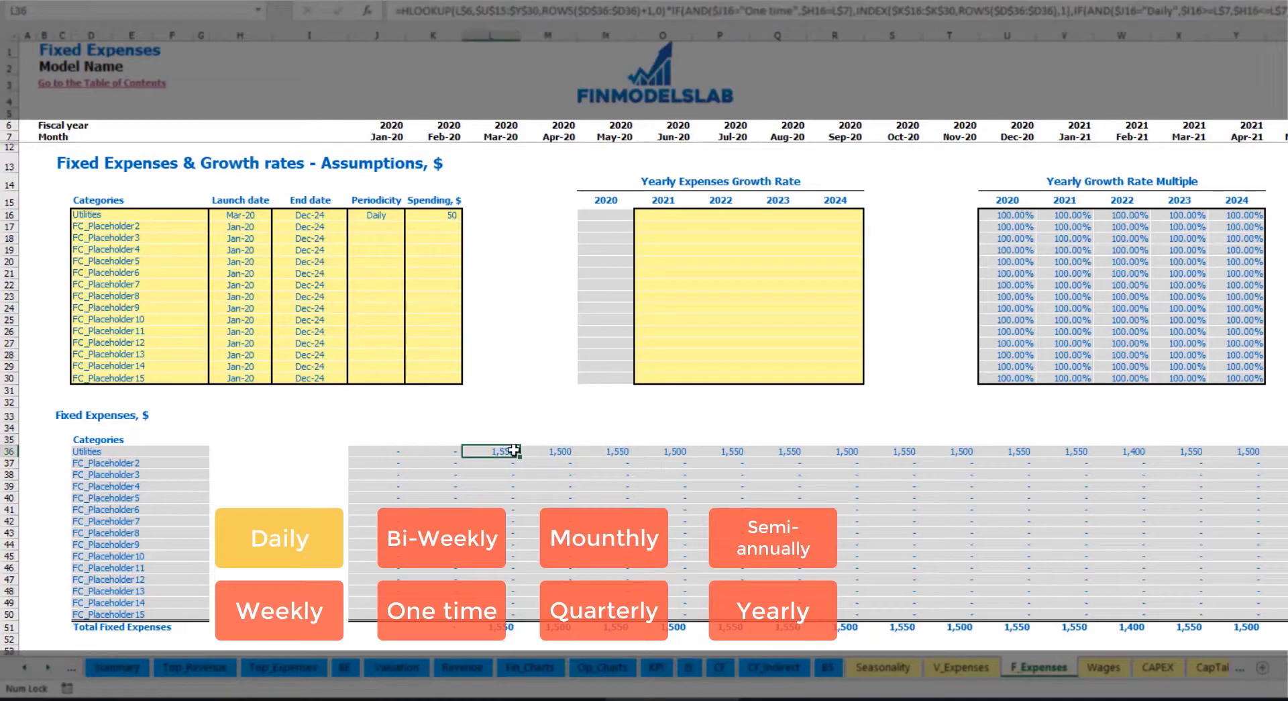
click(538, 454)
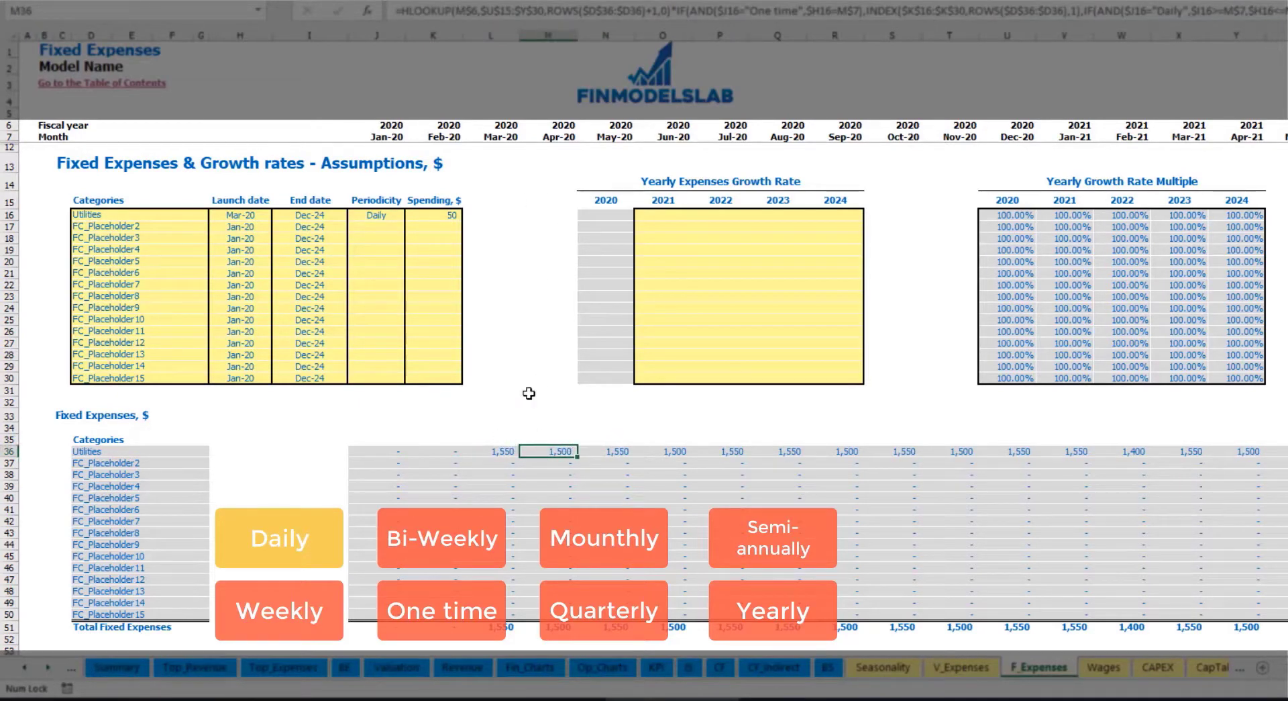
click(497, 136)
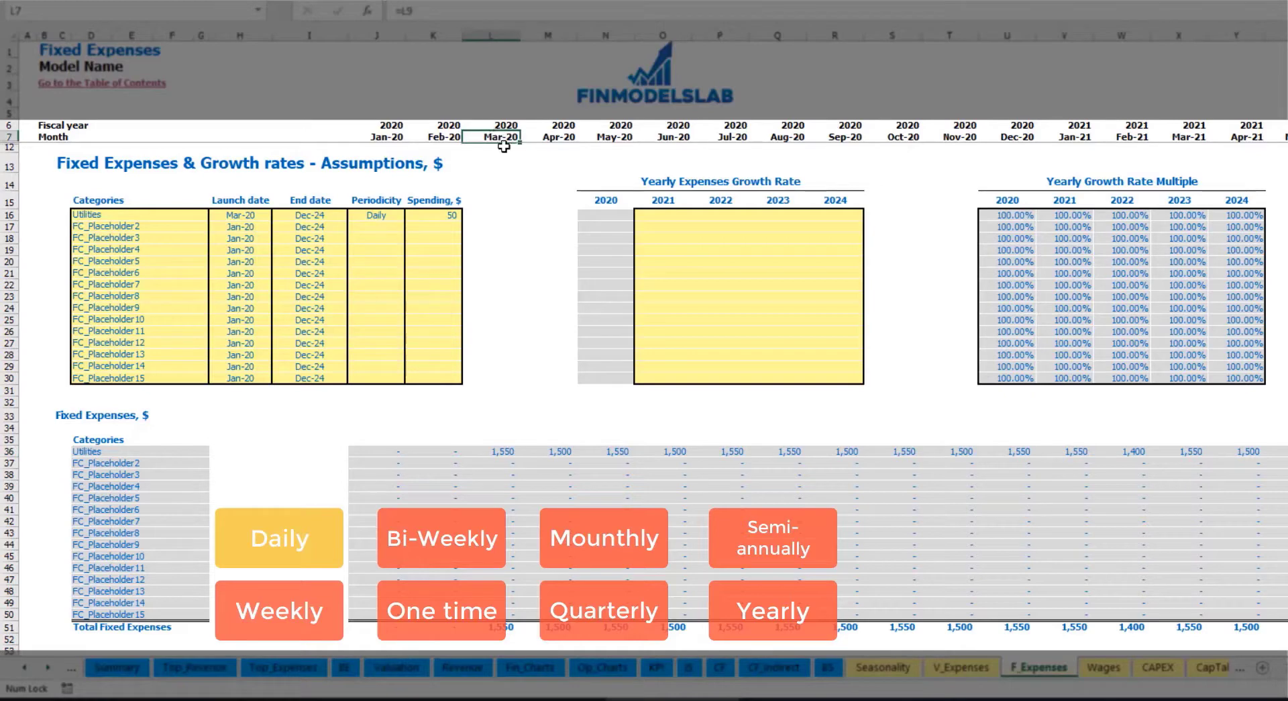
click(509, 454)
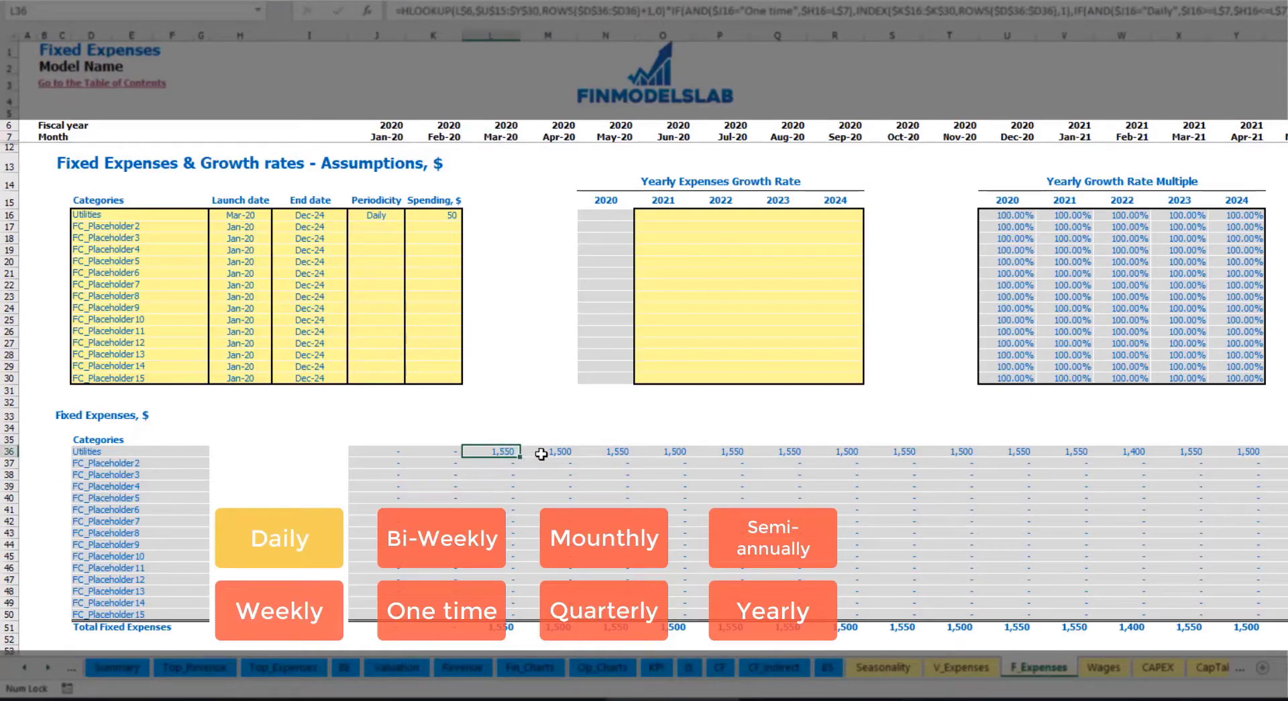
click(566, 454)
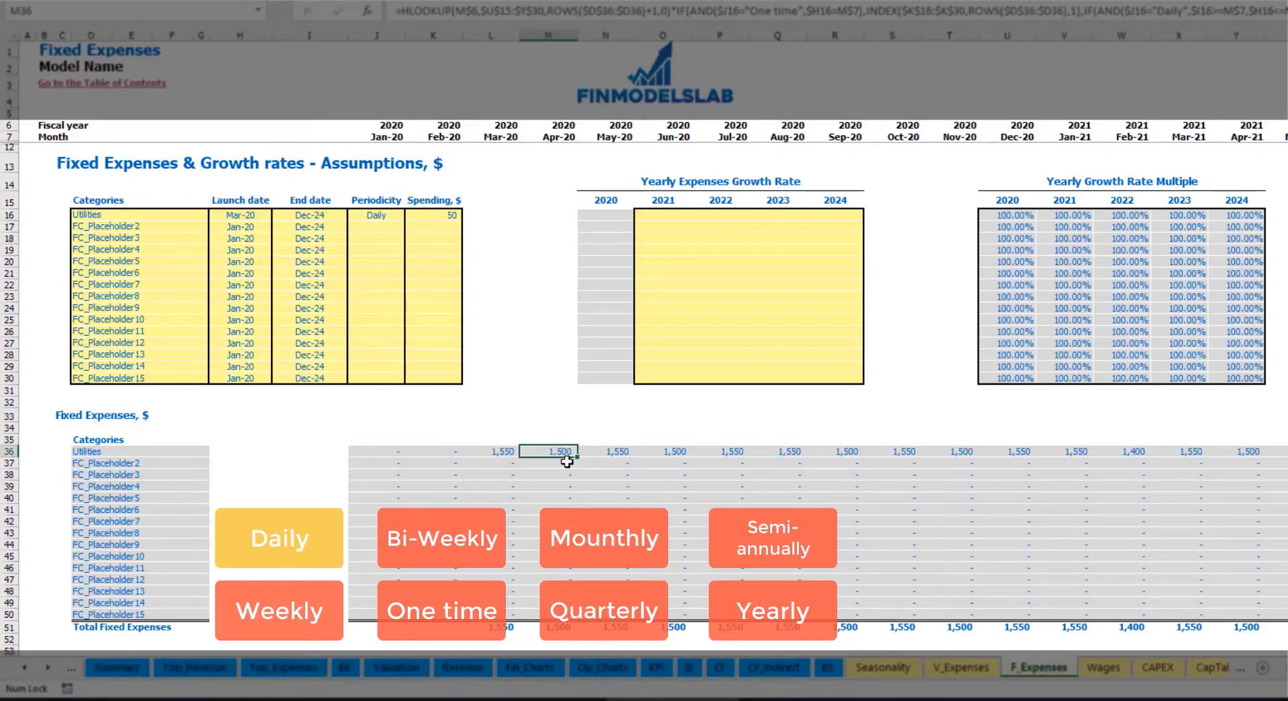
Set the Utilities yearly expenses growth rate to 5% for each year from 2021 to 2024.
click(671, 217)
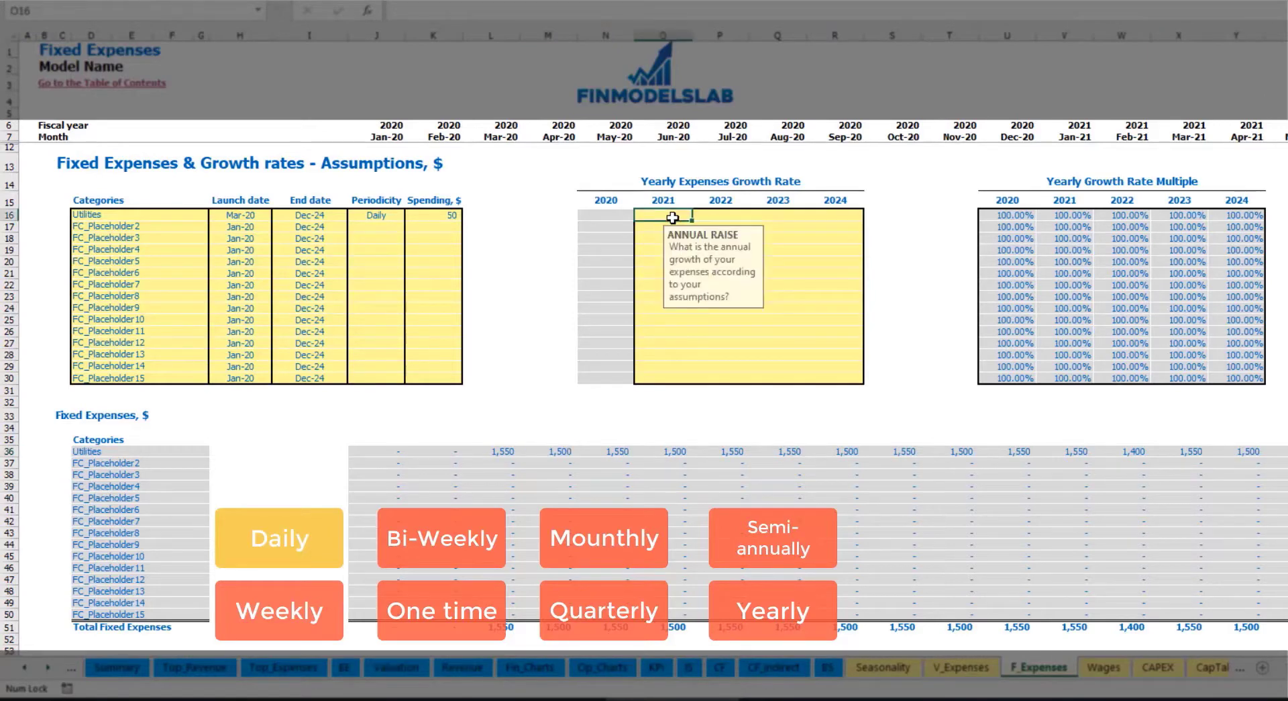
text(5%)
key(ctrl+Return)
key(ctrl+c)
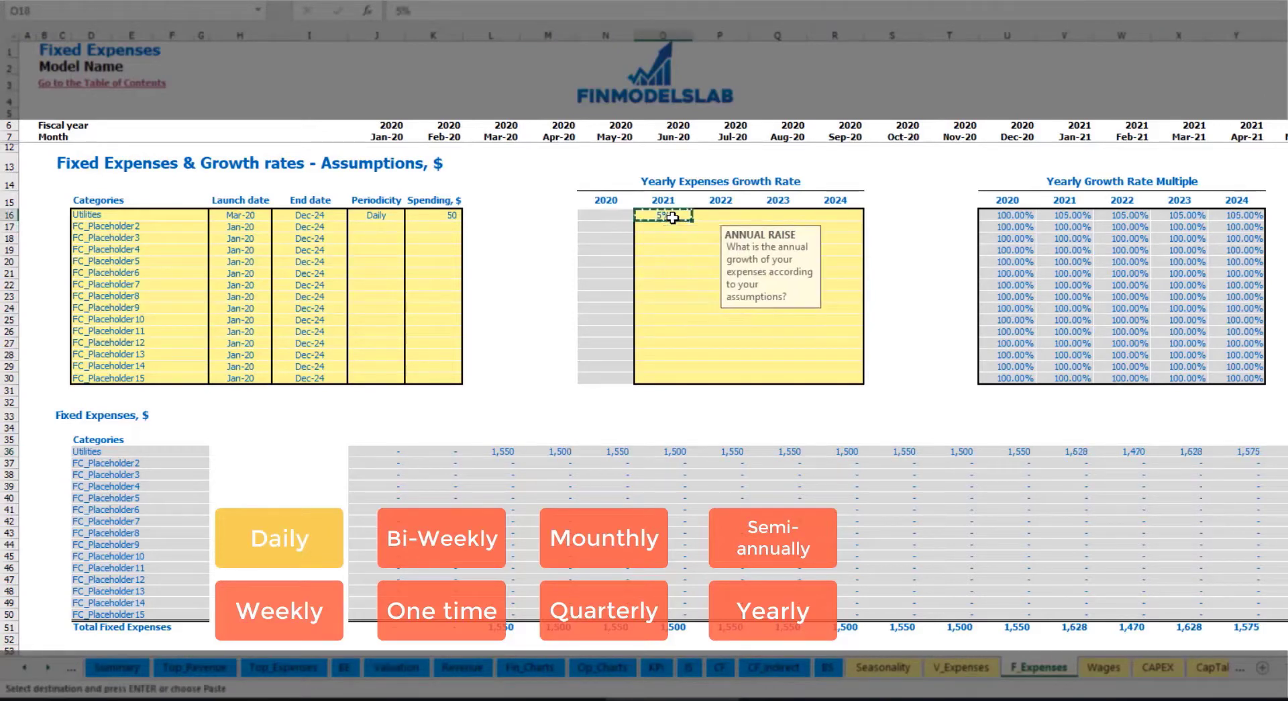
key(Right)
key(shift+Right)
key(shift+Right)
key(ctrl+v)
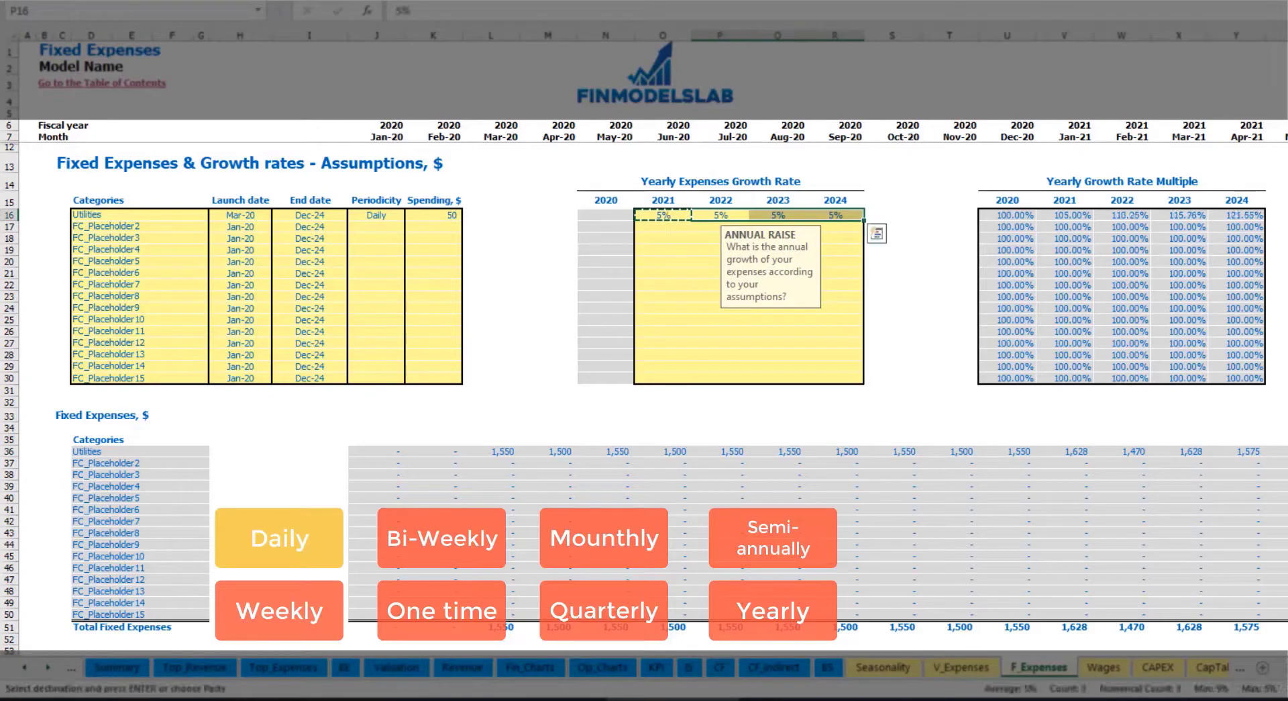
drag(667, 215, 822, 215)
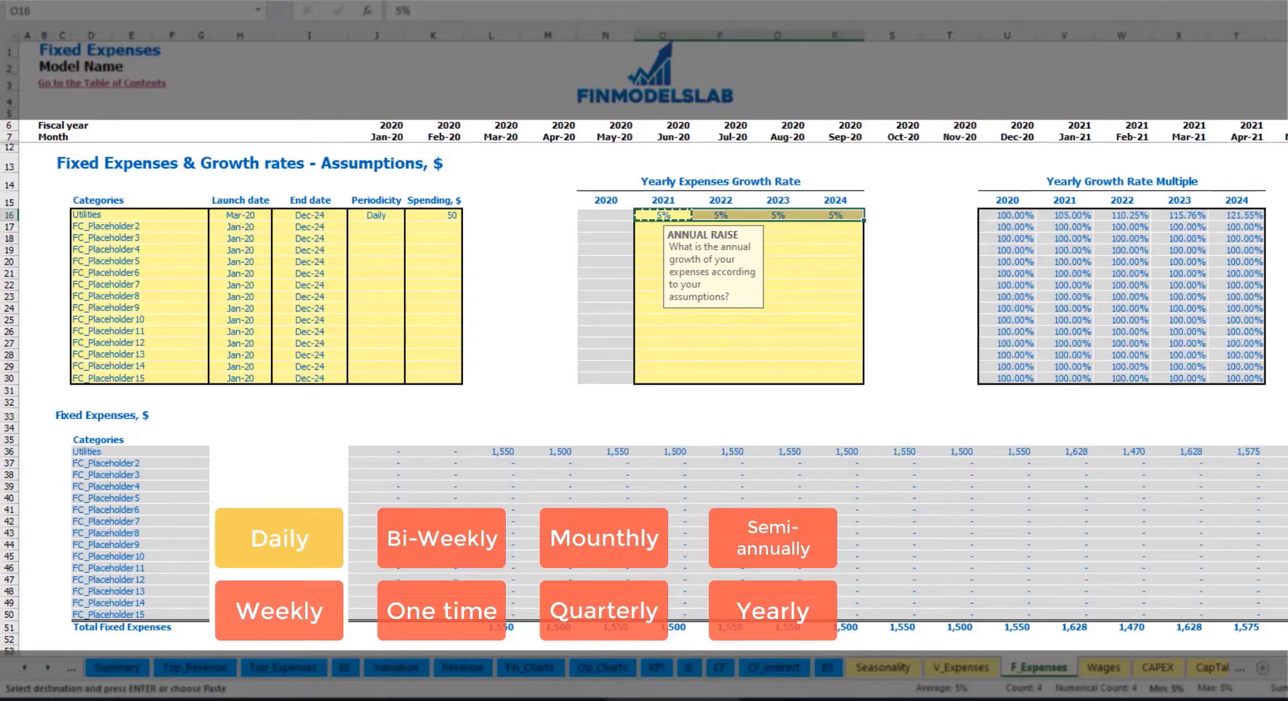
scroll(644, 329, right, 10)
Rename the second fixed expense category as Advertising and set its launch date to Mar-20.
click(152, 224)
text(Advertising)
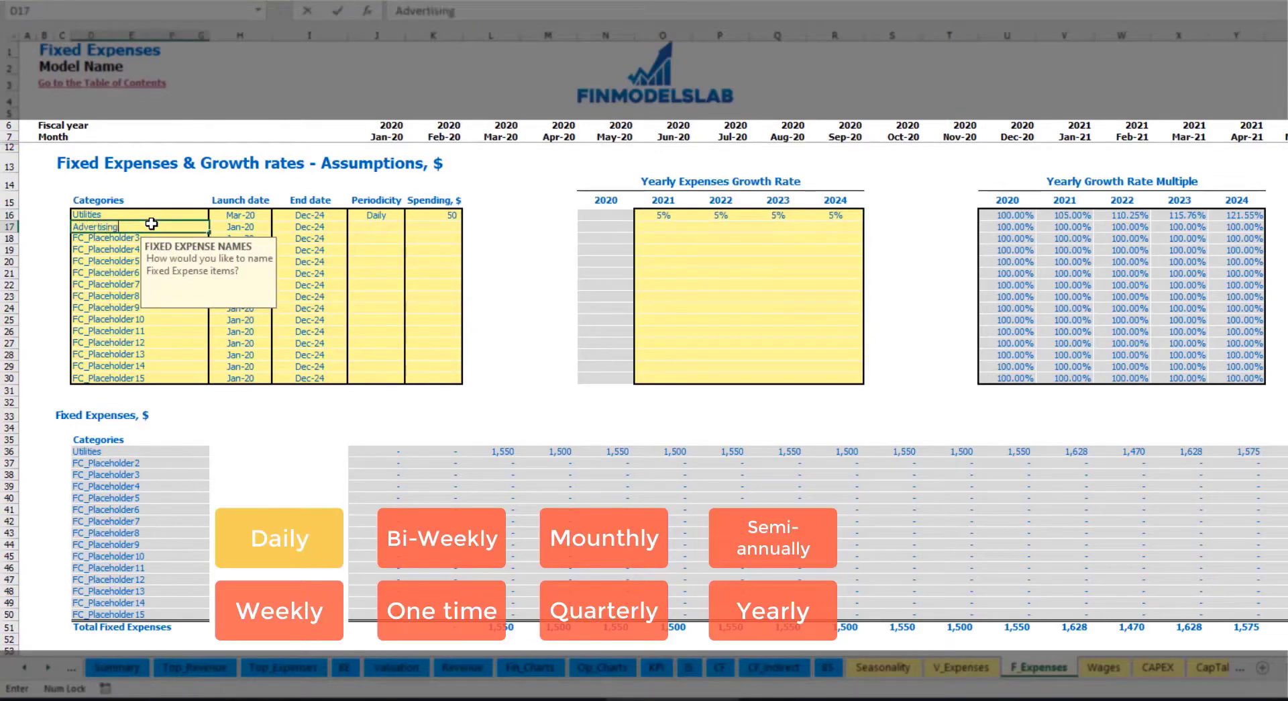
key(Return)
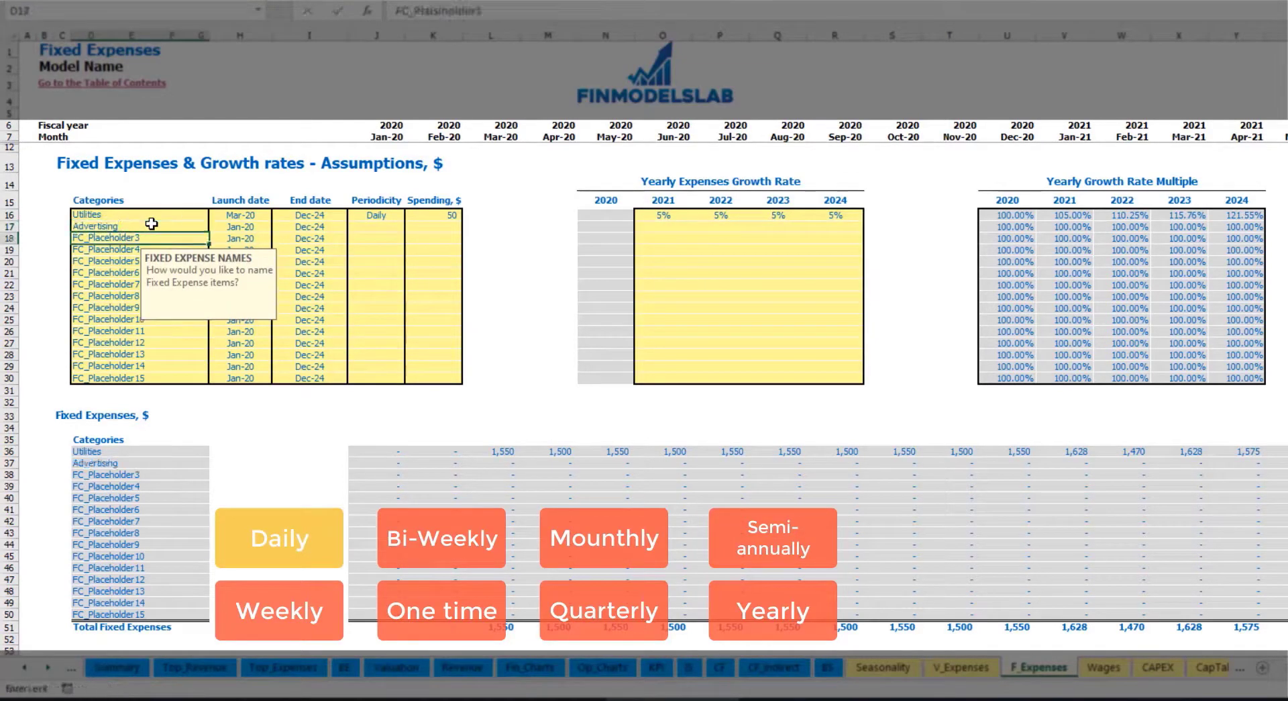
click(239, 227)
click(277, 226)
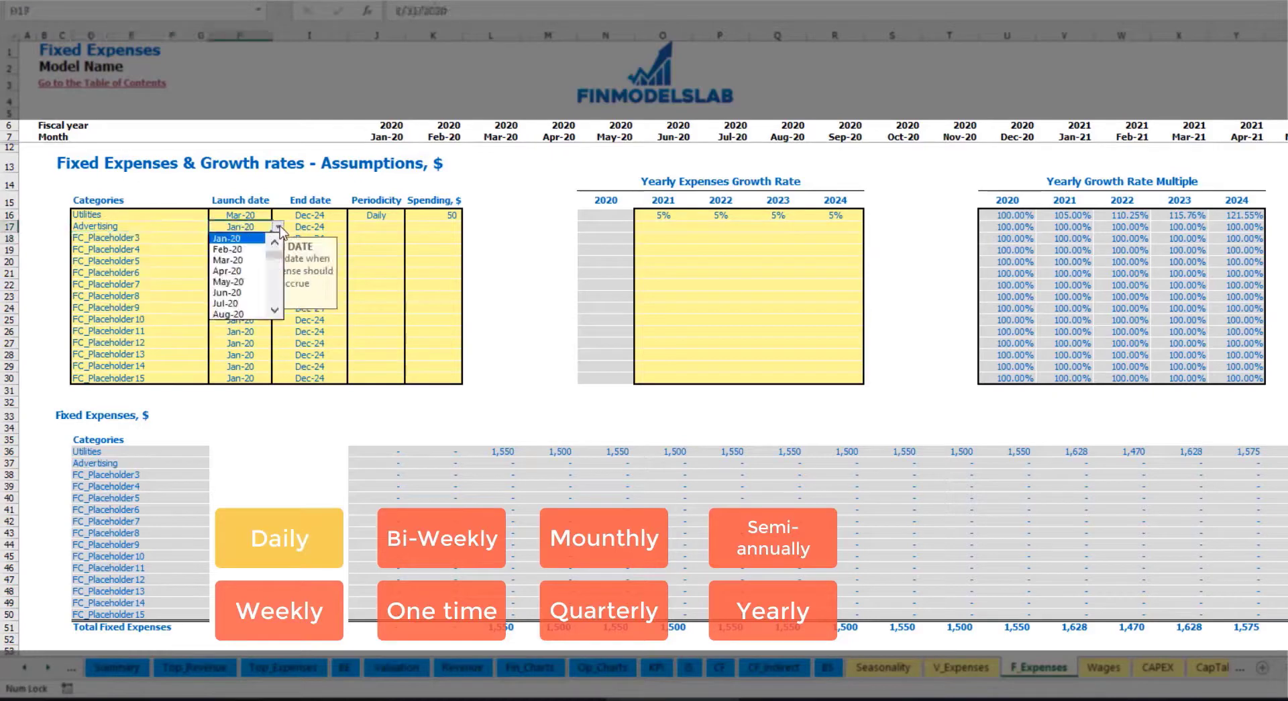
click(249, 262)
click(322, 227)
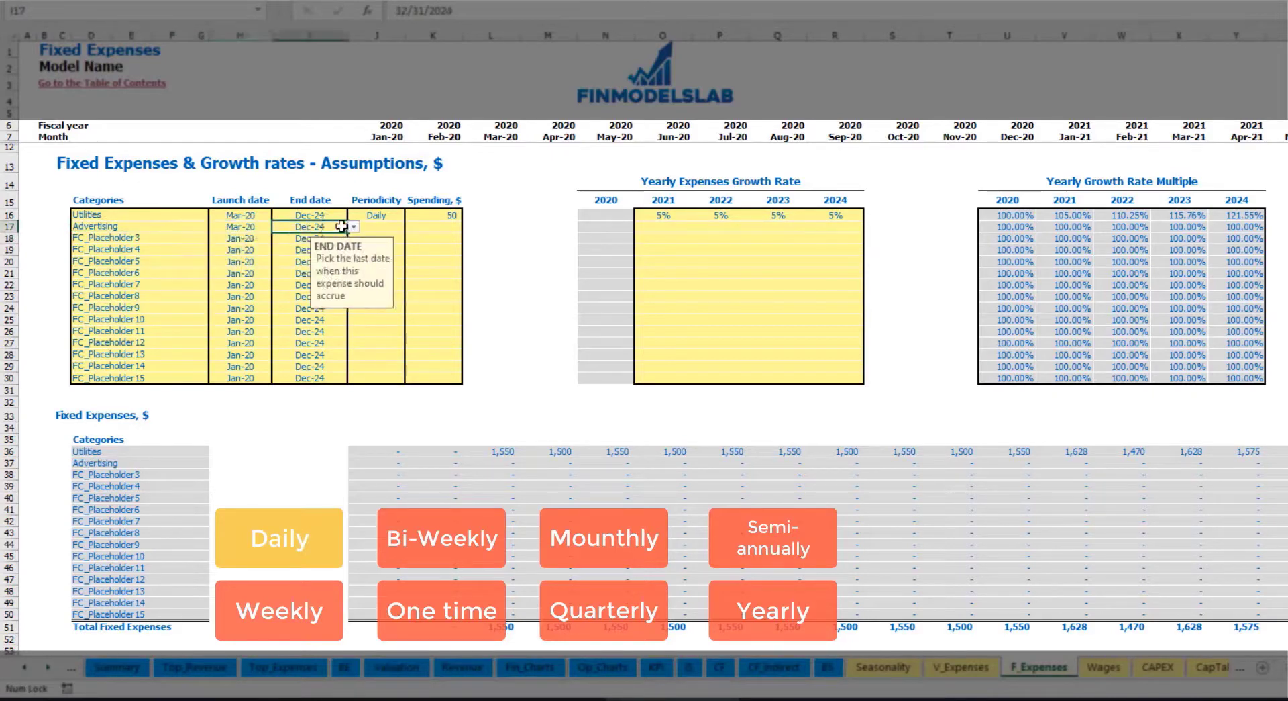
Complete the Advertising assumptions with end date Aug-24, Weekly periodicity and spending of 100.
click(353, 227)
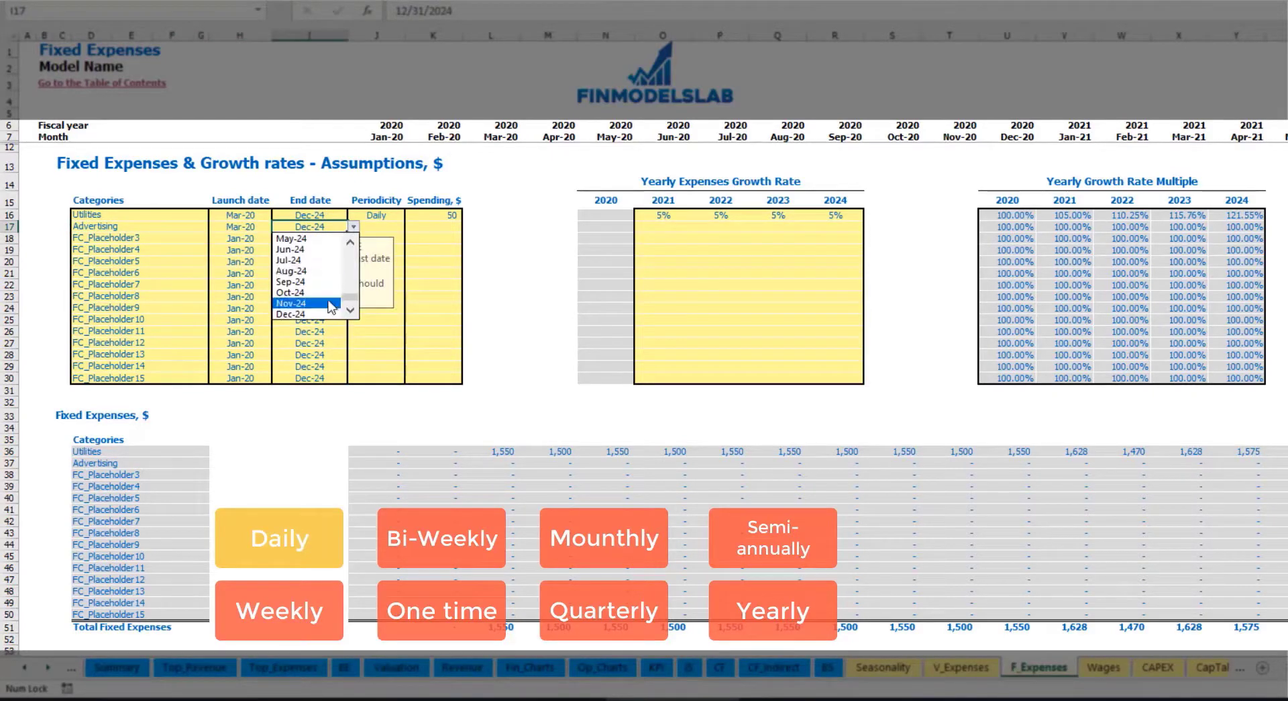
click(312, 275)
click(372, 226)
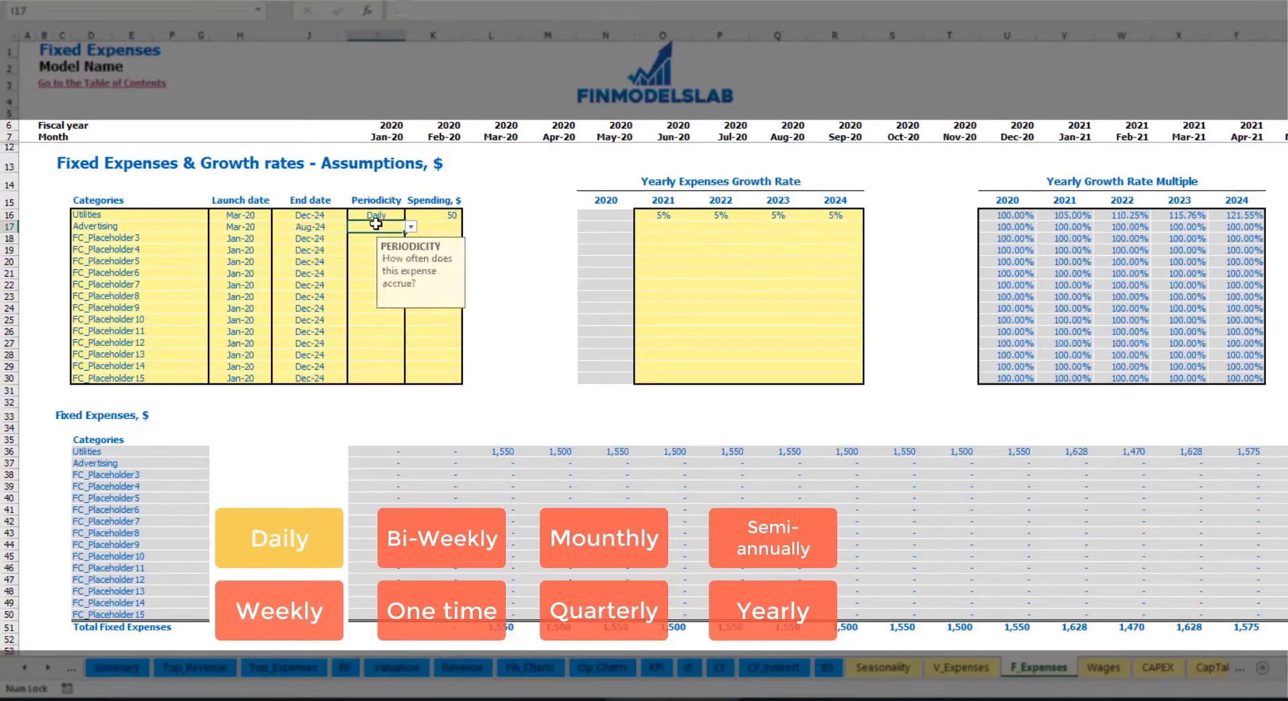
click(411, 227)
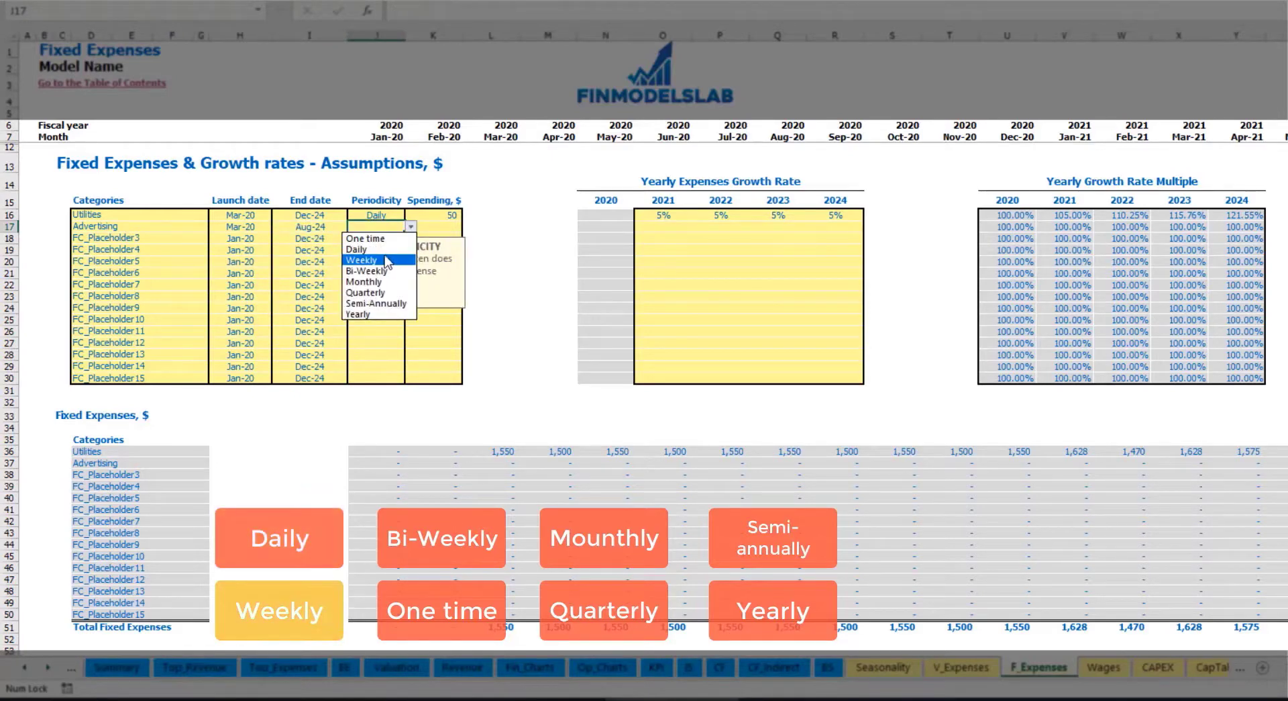
click(387, 261)
text(100)
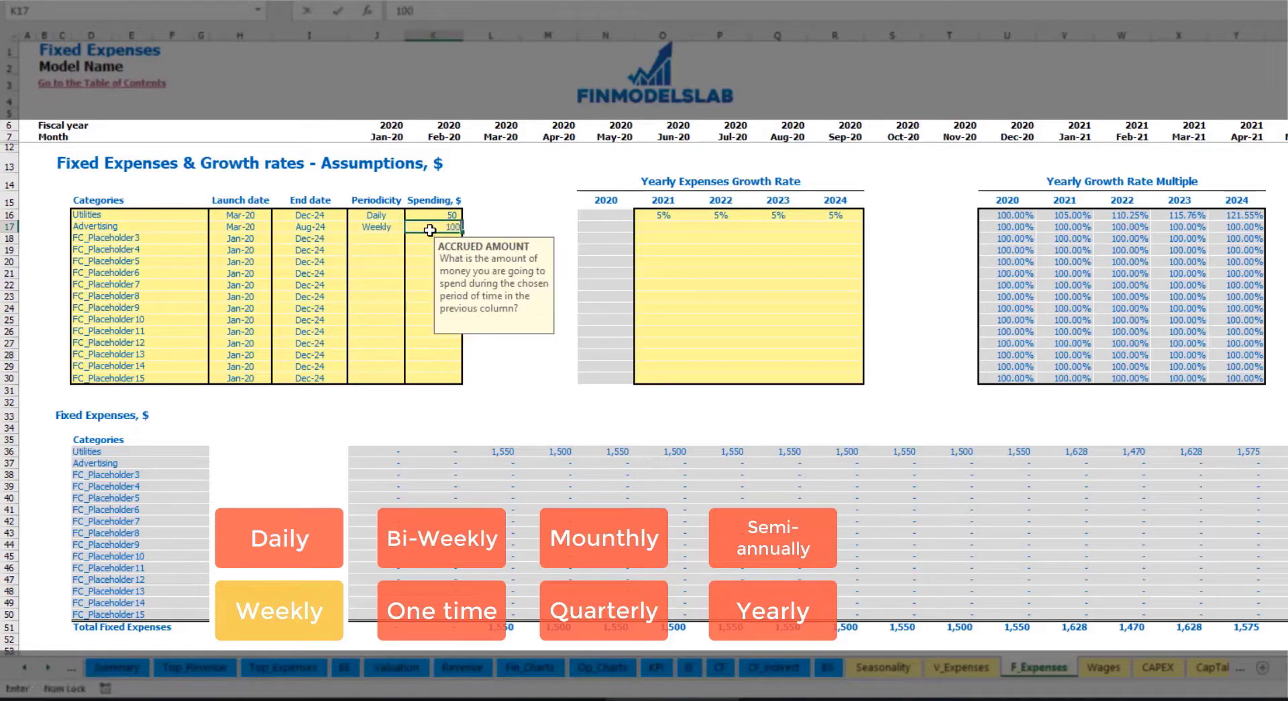
key(Return)
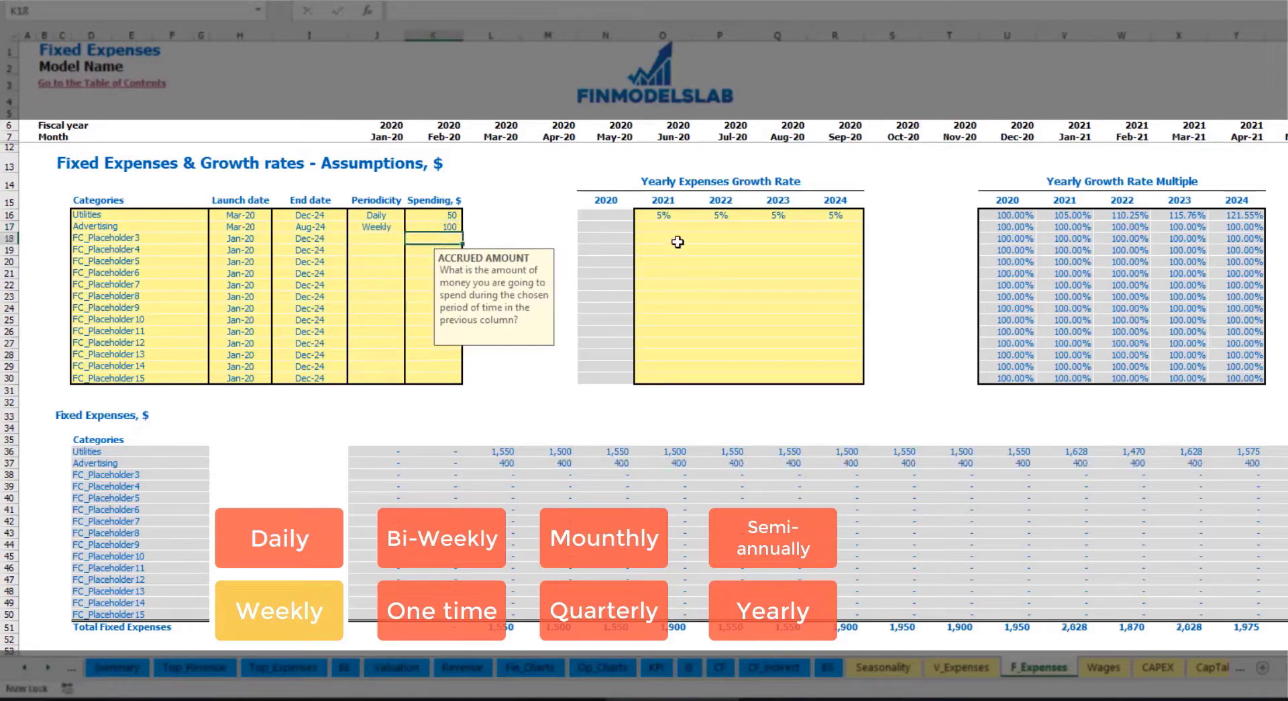
Examine the calculated monthly Advertising amounts from the launch month through mid-2024.
click(508, 463)
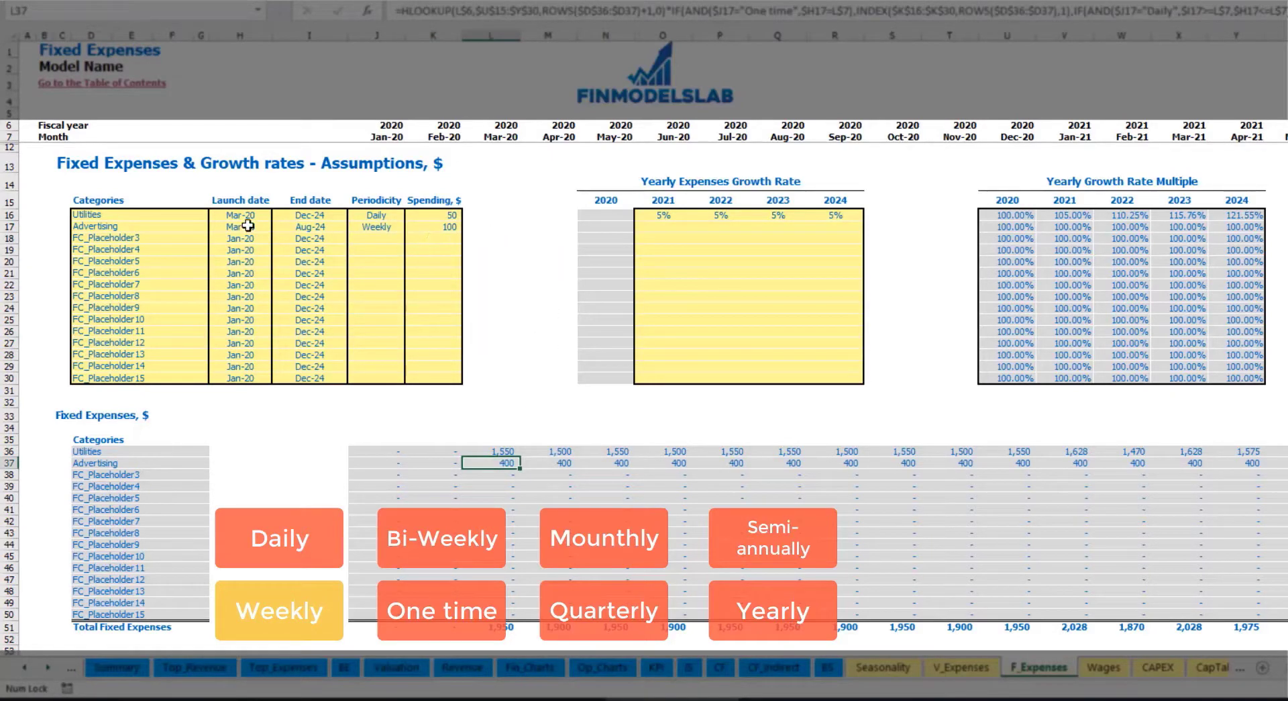
scroll(1160, 634, right, 15)
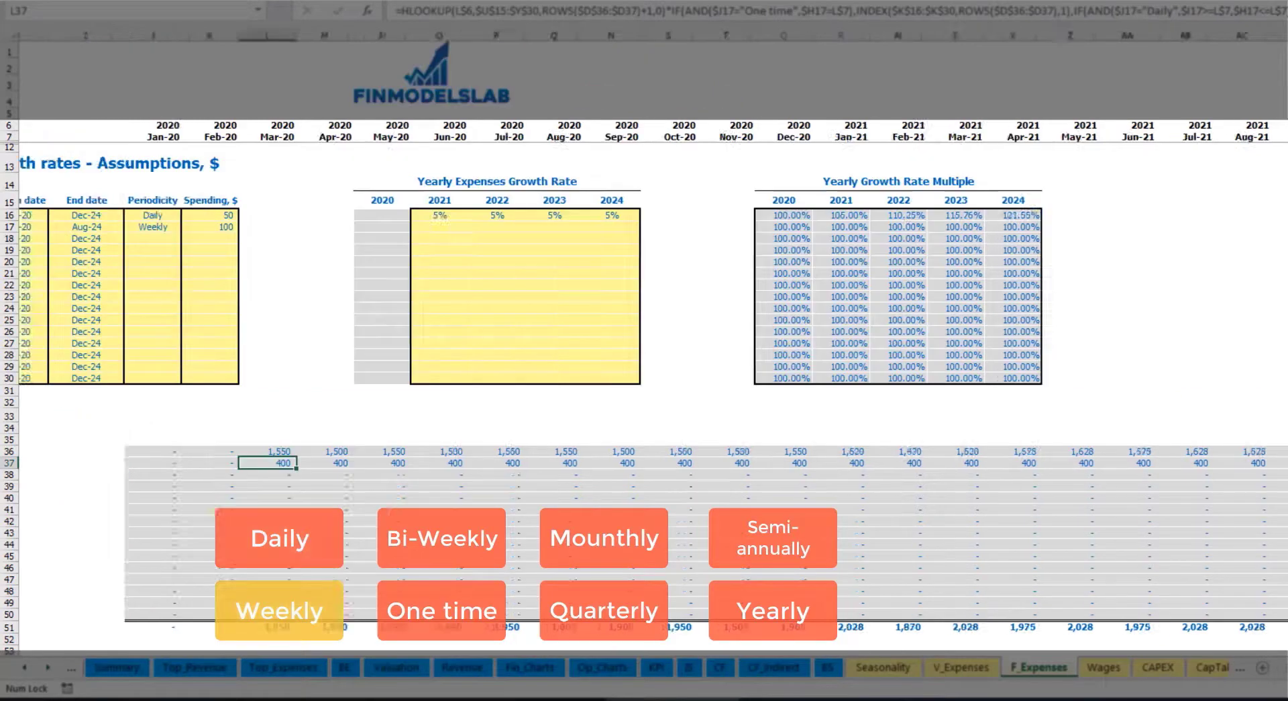
click(1284, 35)
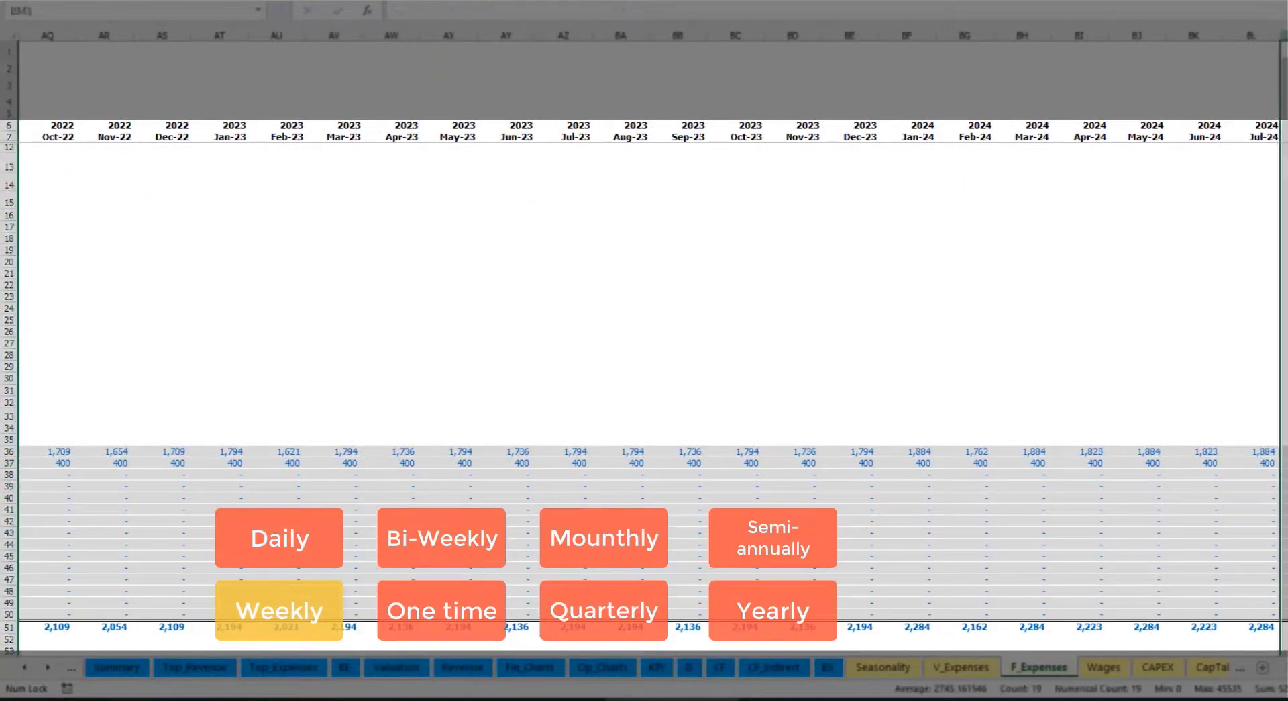
click(1283, 463)
scroll(644, 336, left, 15)
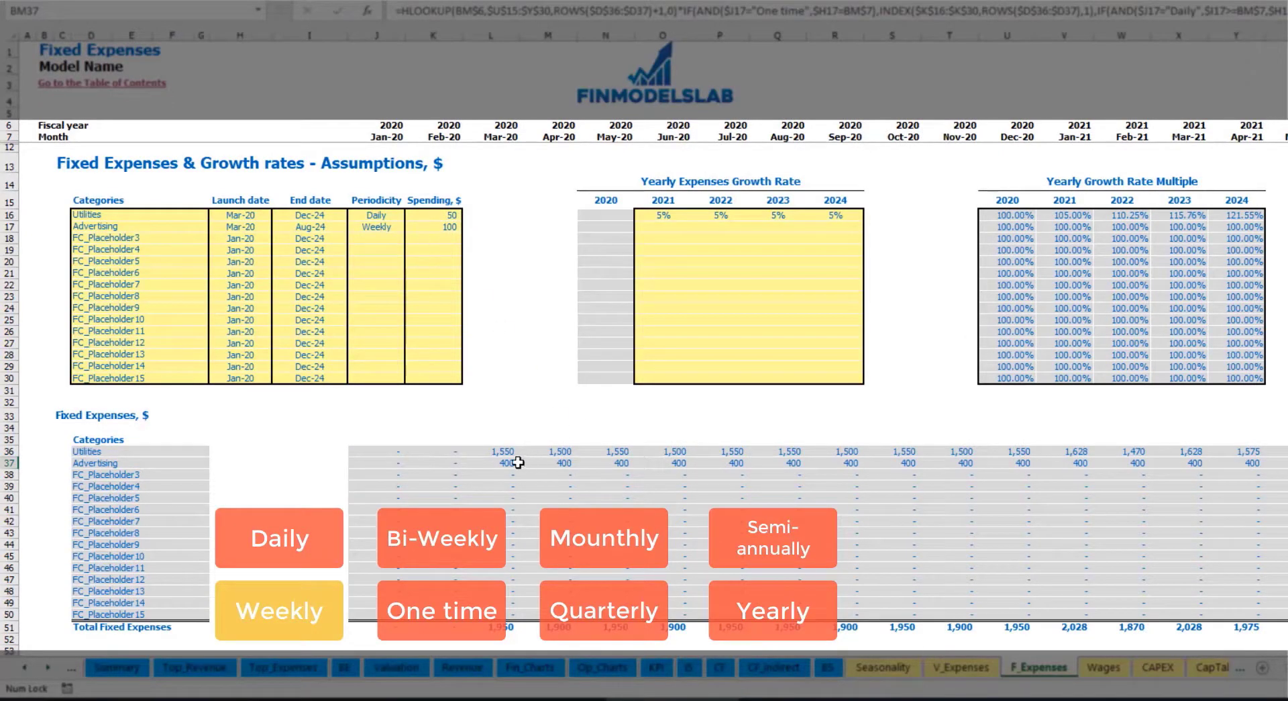
Change the Advertising expense's periodicity to Bi-Weekly and its spending to 500.
click(384, 229)
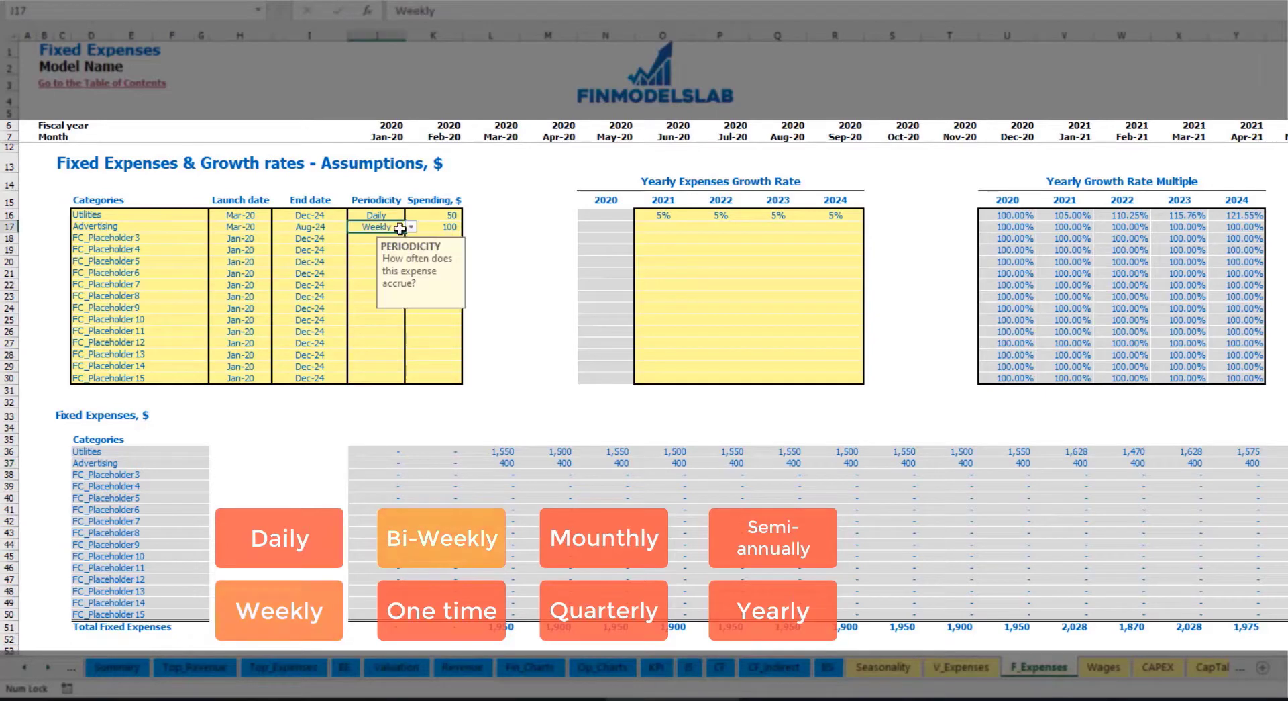
click(411, 226)
click(393, 271)
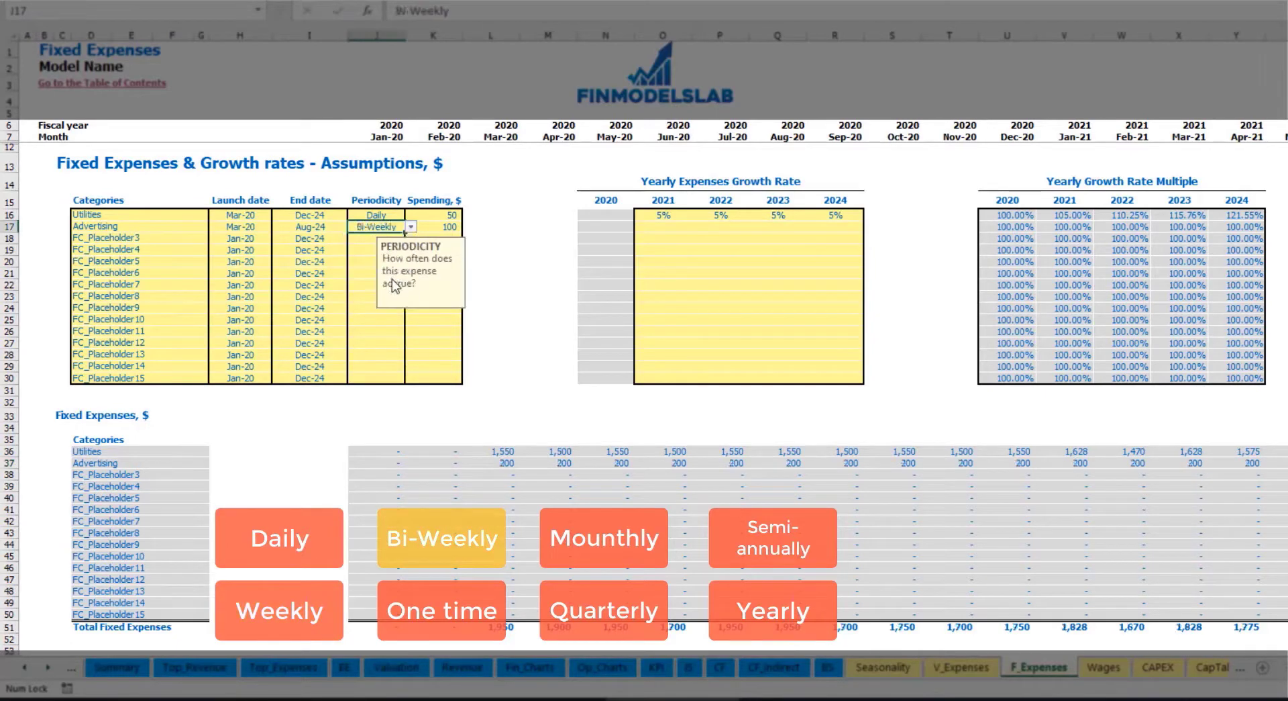
click(431, 226)
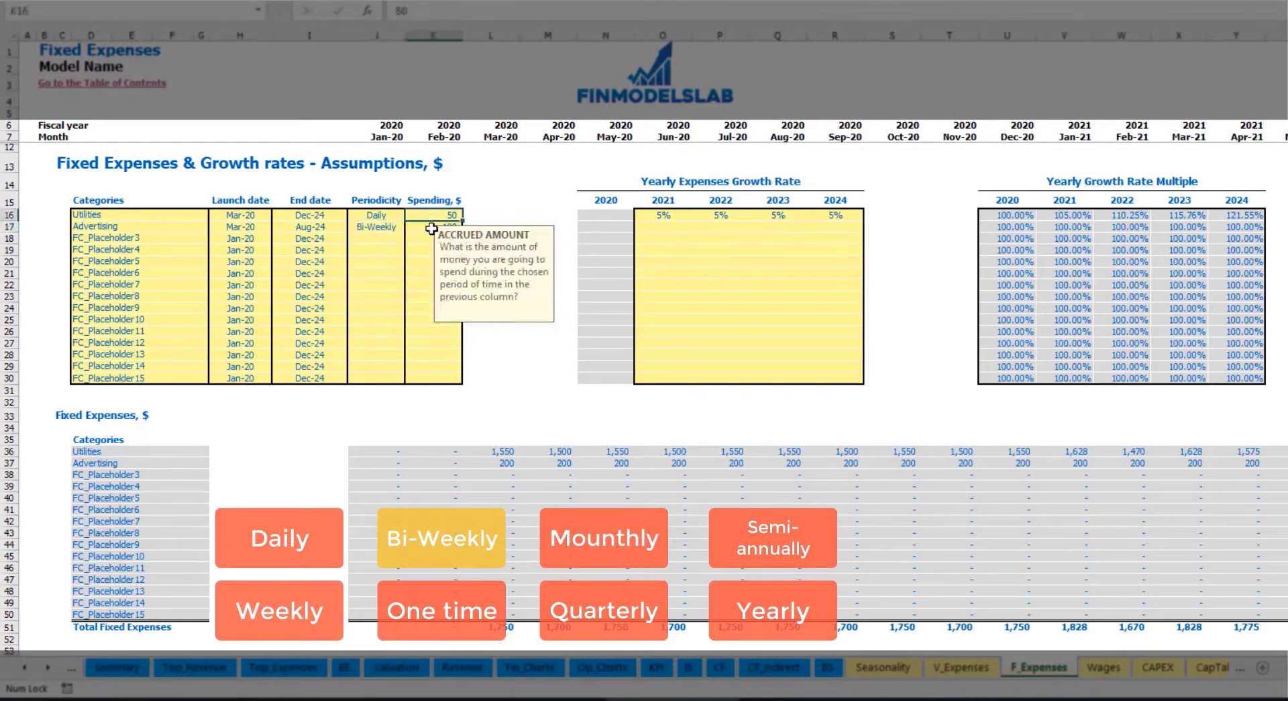
text(500)
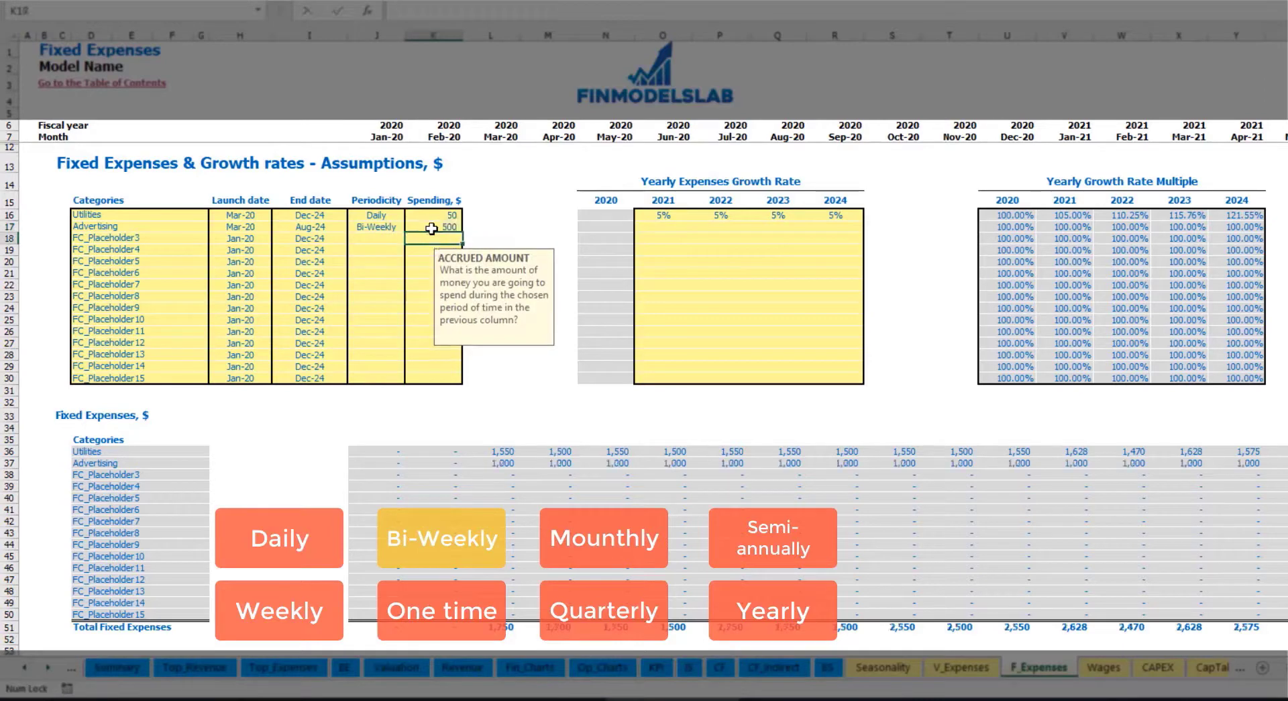
Set the Advertising expense's launch date to Jul-20.
click(255, 216)
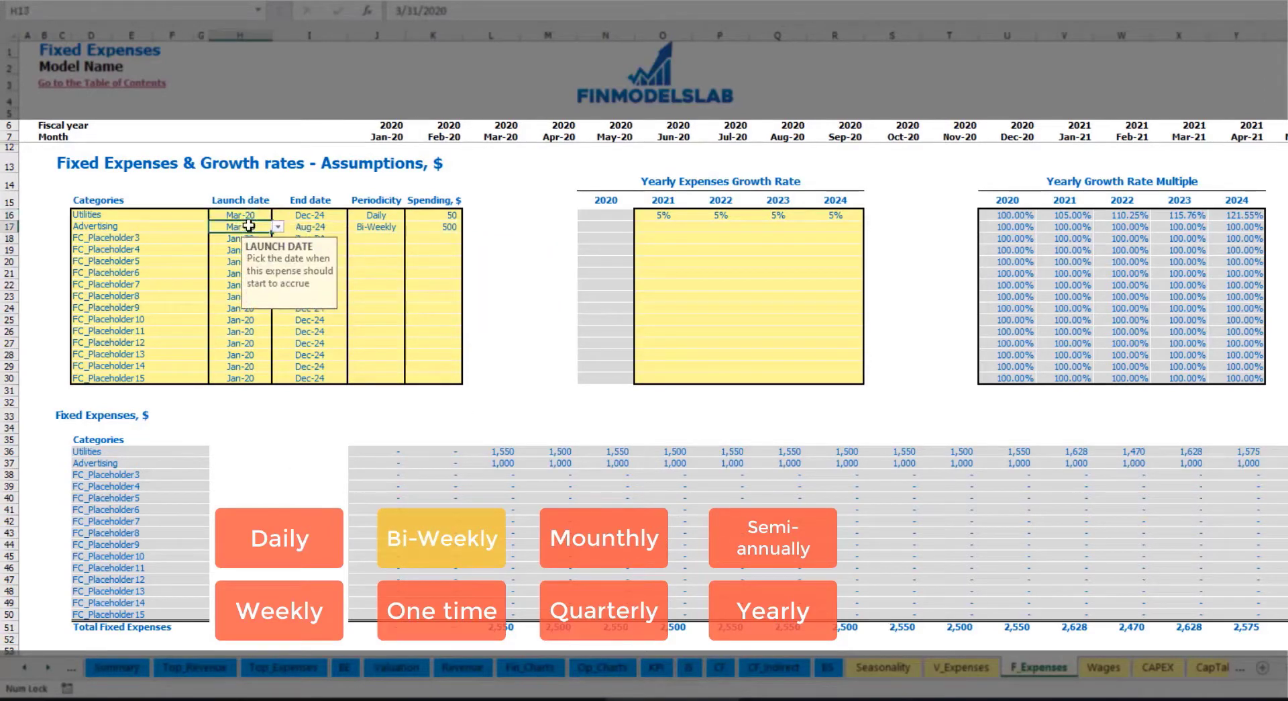
click(265, 227)
click(277, 227)
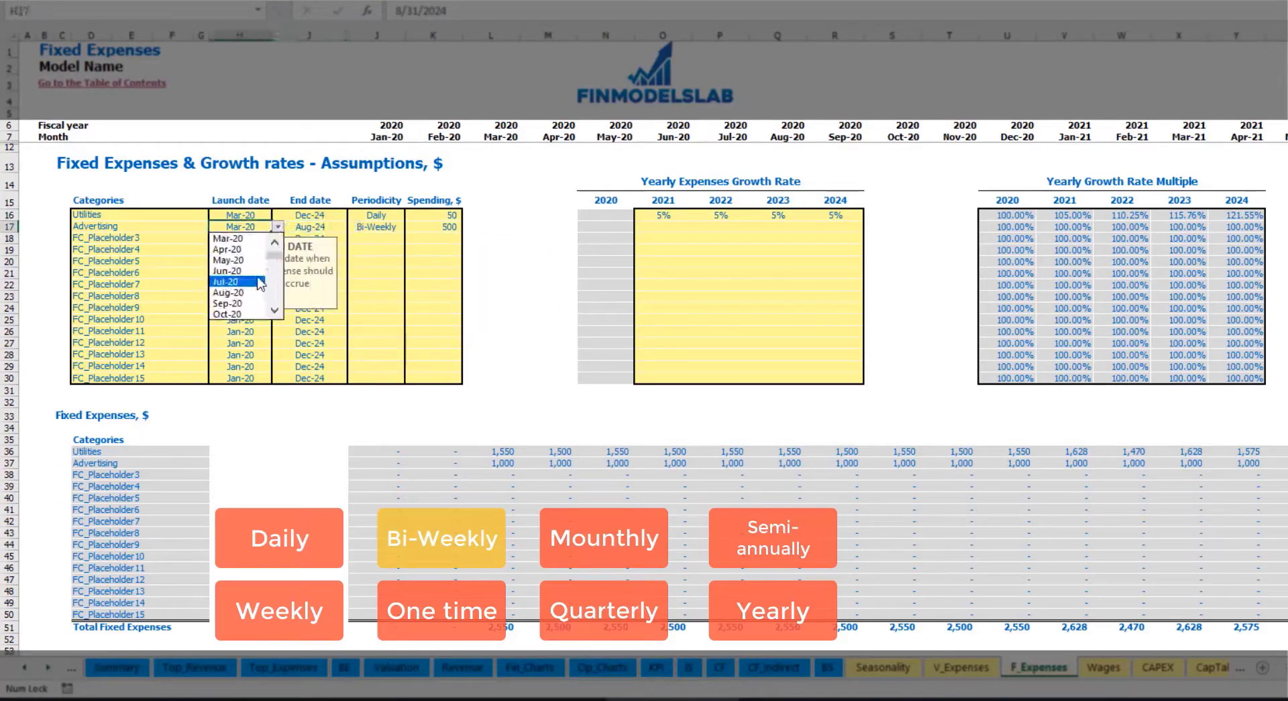
click(242, 281)
Review the monthly Advertising expenses across the months from Jul-20 onward.
click(738, 465)
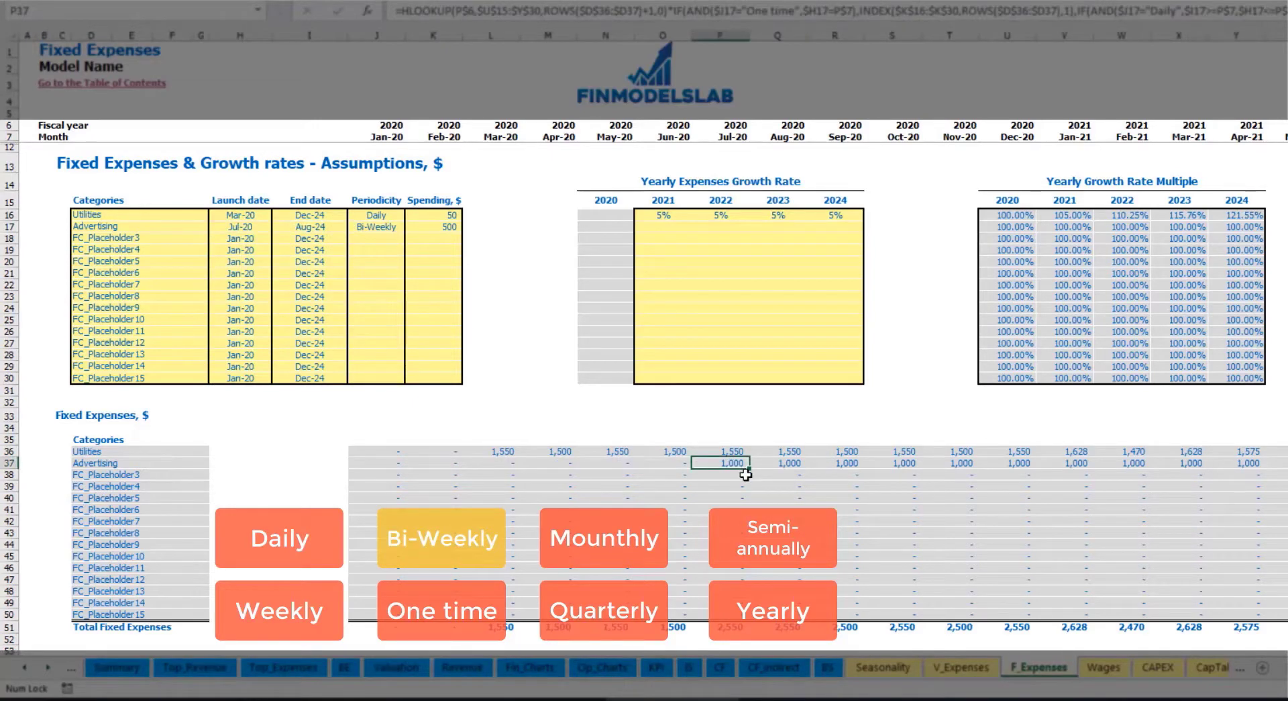
key(Right)
key(Right)
key(Right)
key(Right)
key(Right)
key(Right)
key(Right)
key(Right)
key(Right)
key(Right)
key(Right)
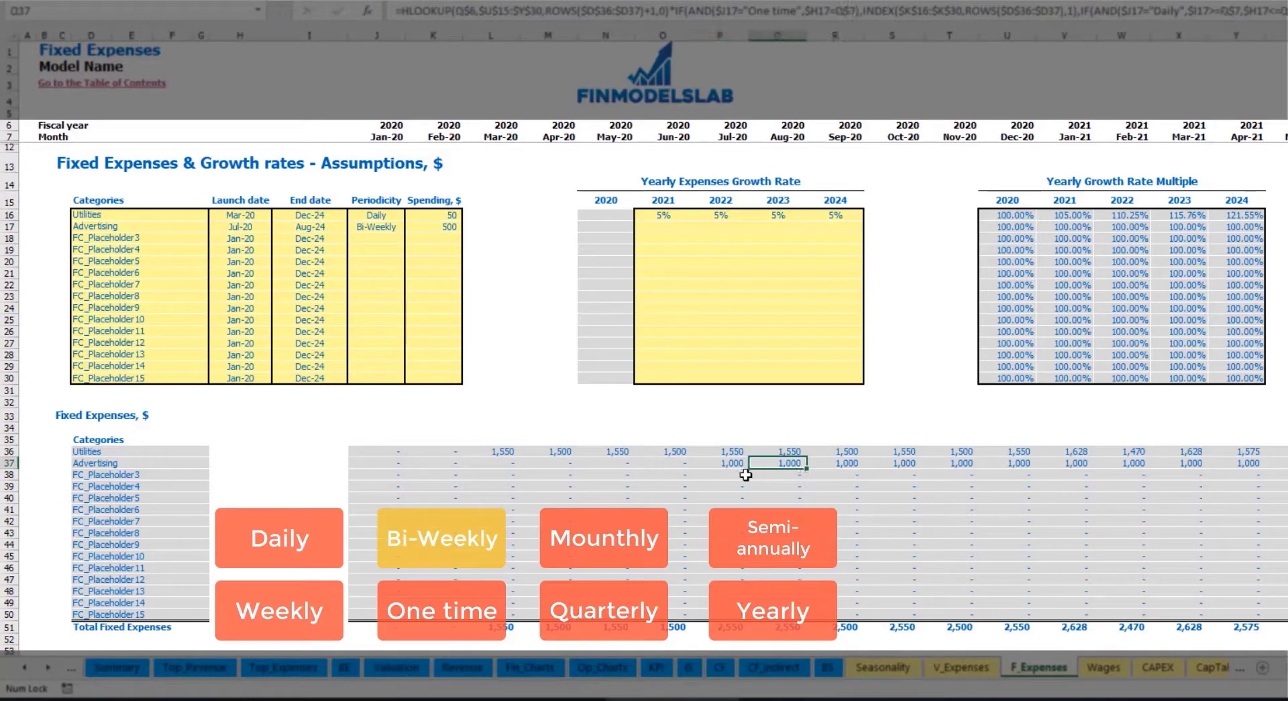
key(Right)
key(Right)
key(Right)
key(Right)
key(Right)
key(Right)
key(Right)
key(Right)
key(Right)
key(Right)
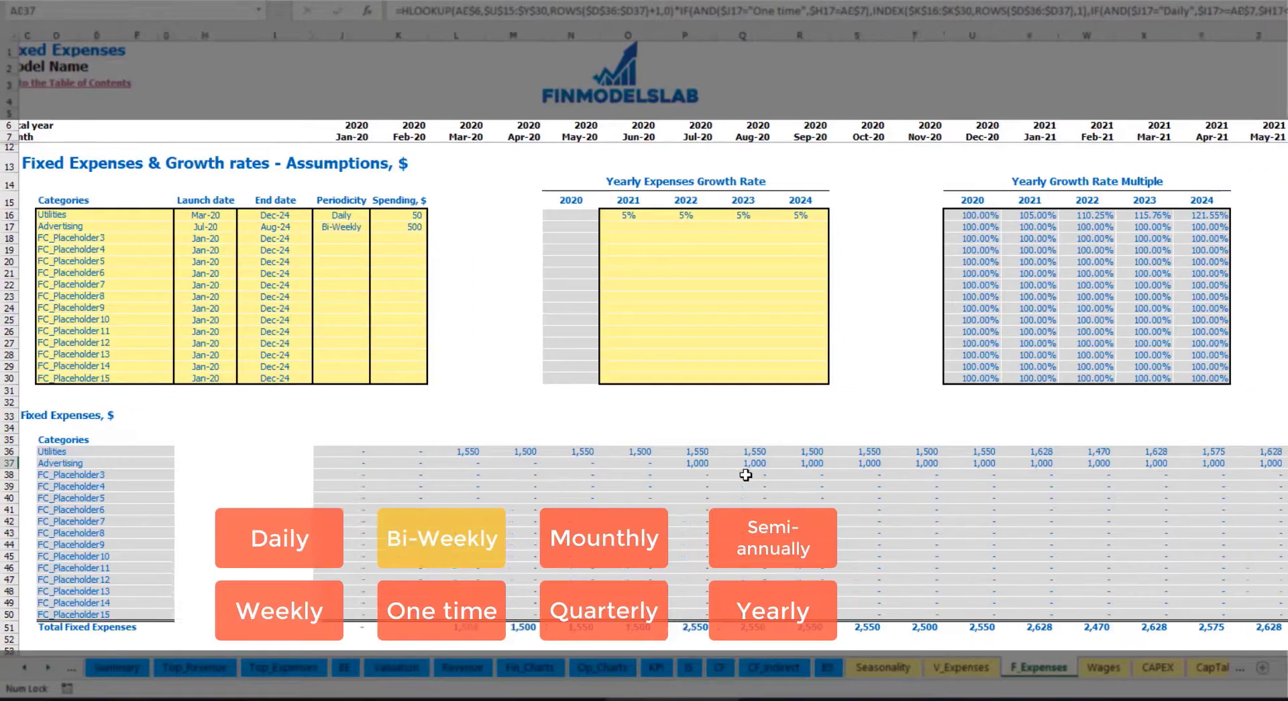
key(Home)
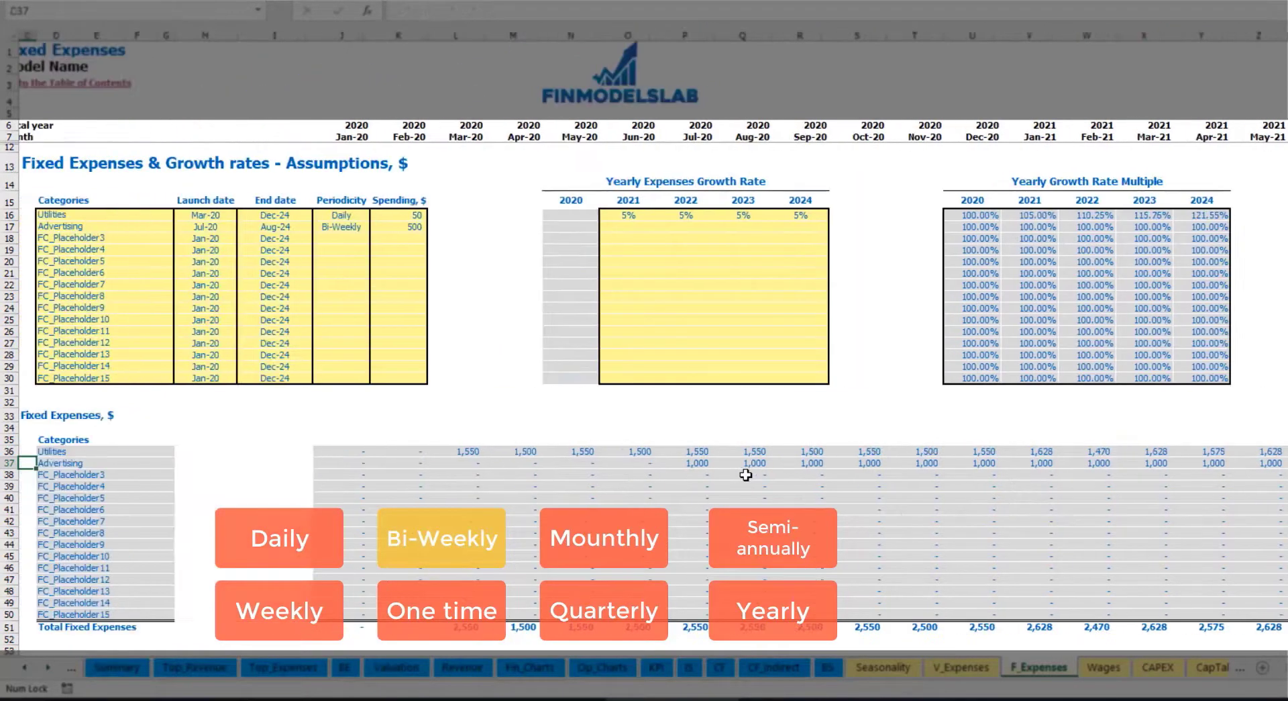
click(703, 464)
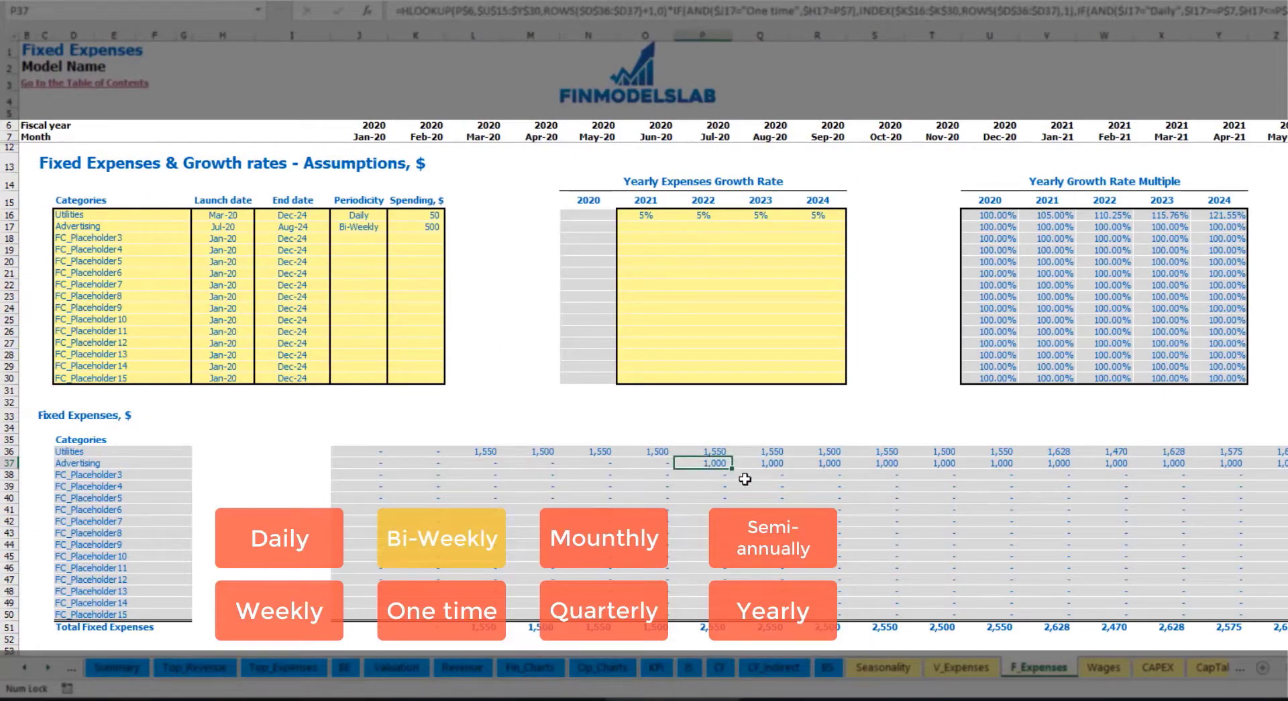
Enter a 3% yearly growth rate for Advertising in 2021 and copy it across 2022 to 2024.
click(644, 230)
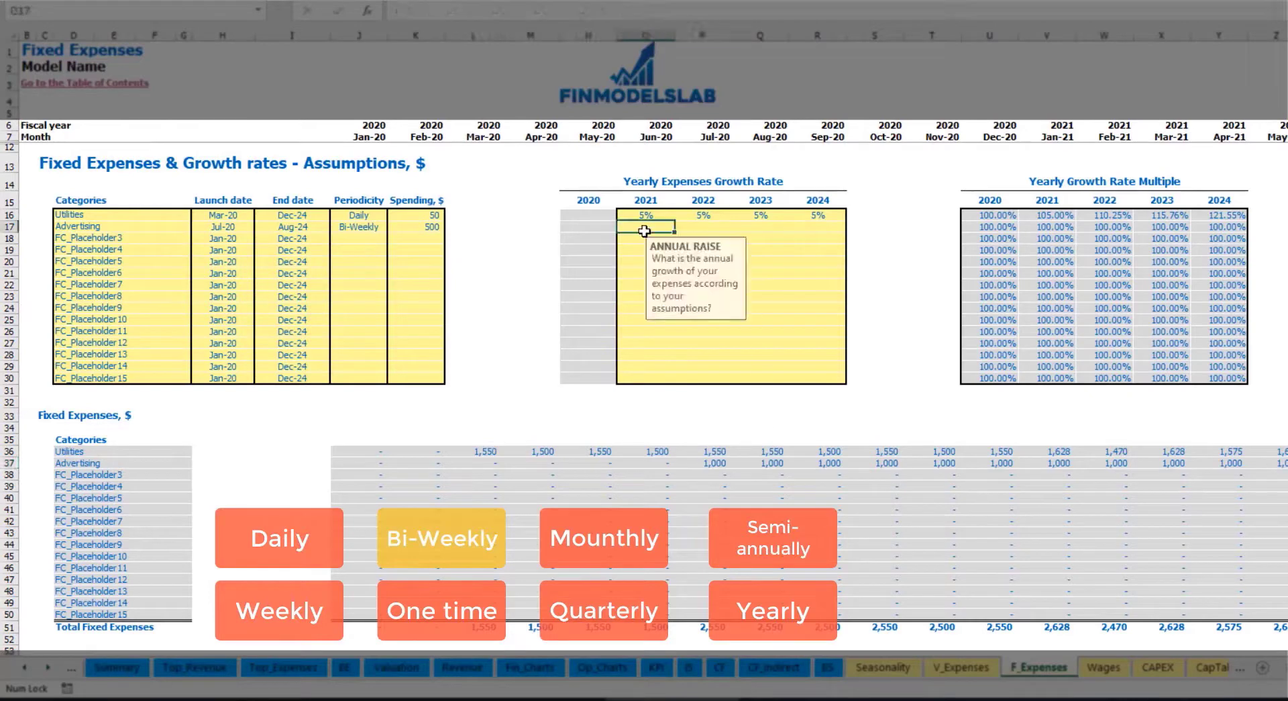
text(3%)
key(ctrl+Return)
key(ctrl+c)
key(Right)
key(shift+Right)
key(shift+Right)
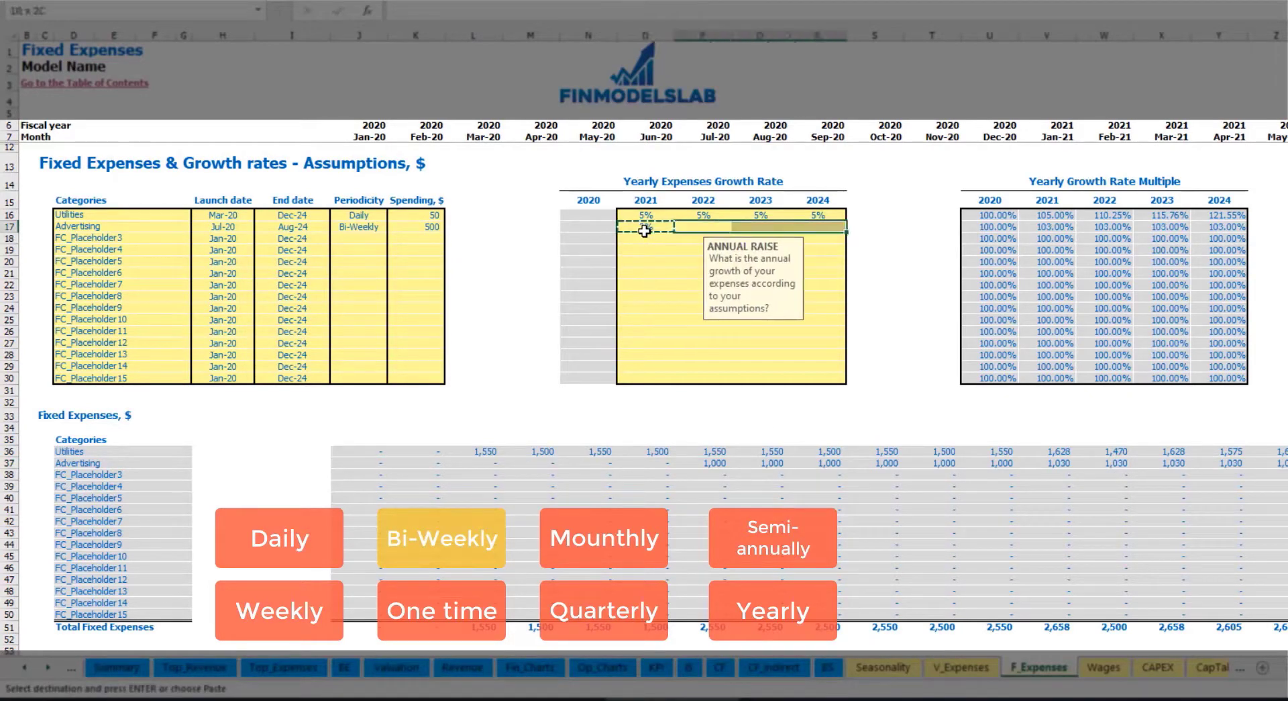
key(ctrl+v)
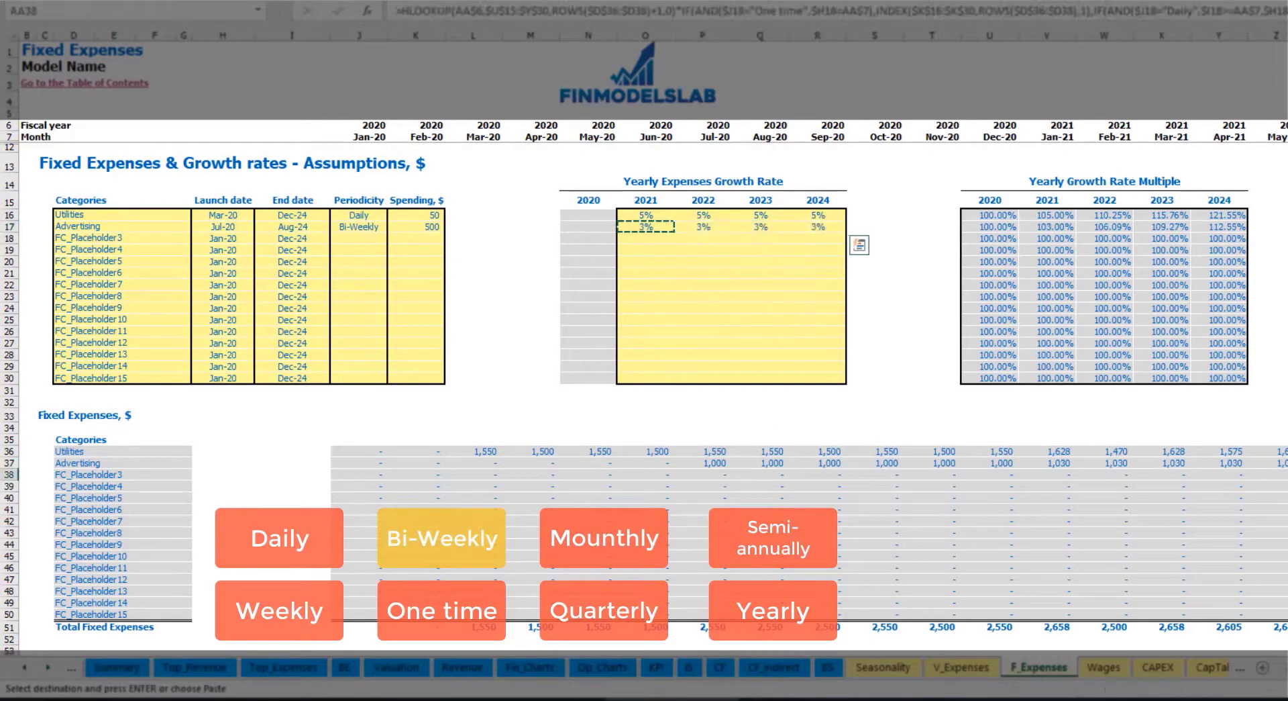
Check how the growth rates affect monthly Advertising expenses from Jan-21 through 2024, and review the expense's end date.
click(1235, 462)
click(1079, 463)
click(1047, 462)
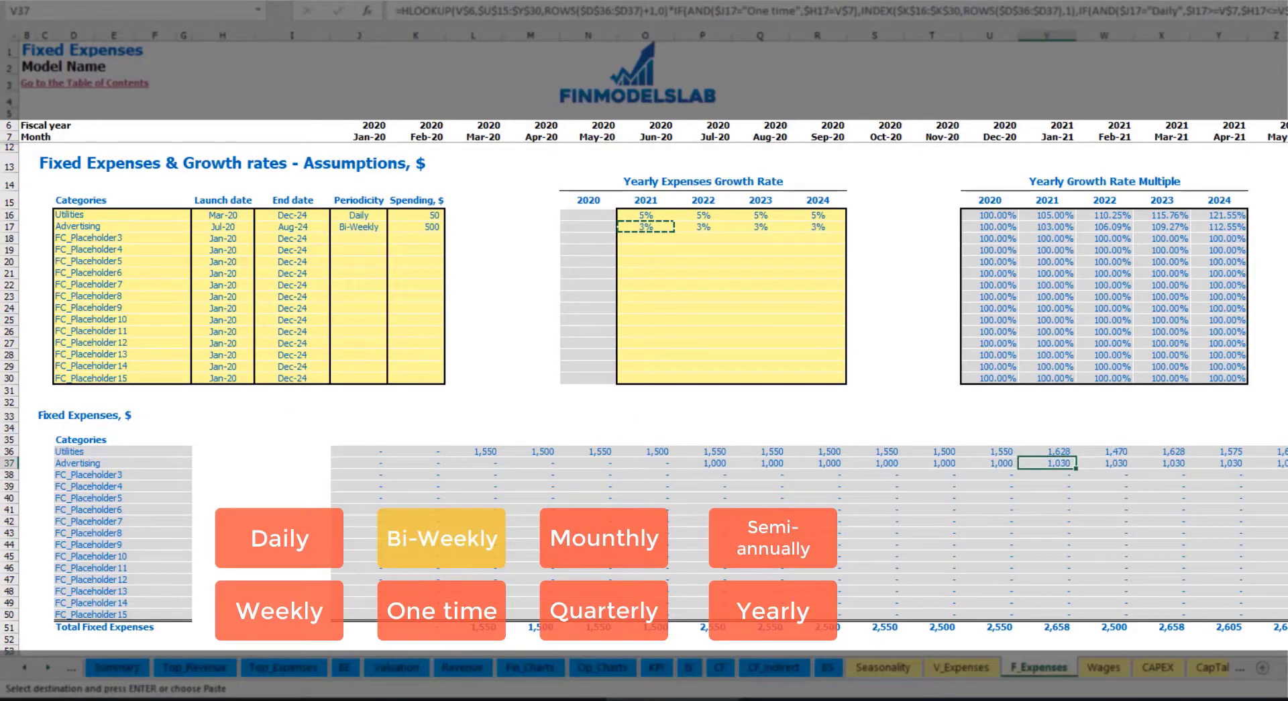
scroll(644, 336, right, 10)
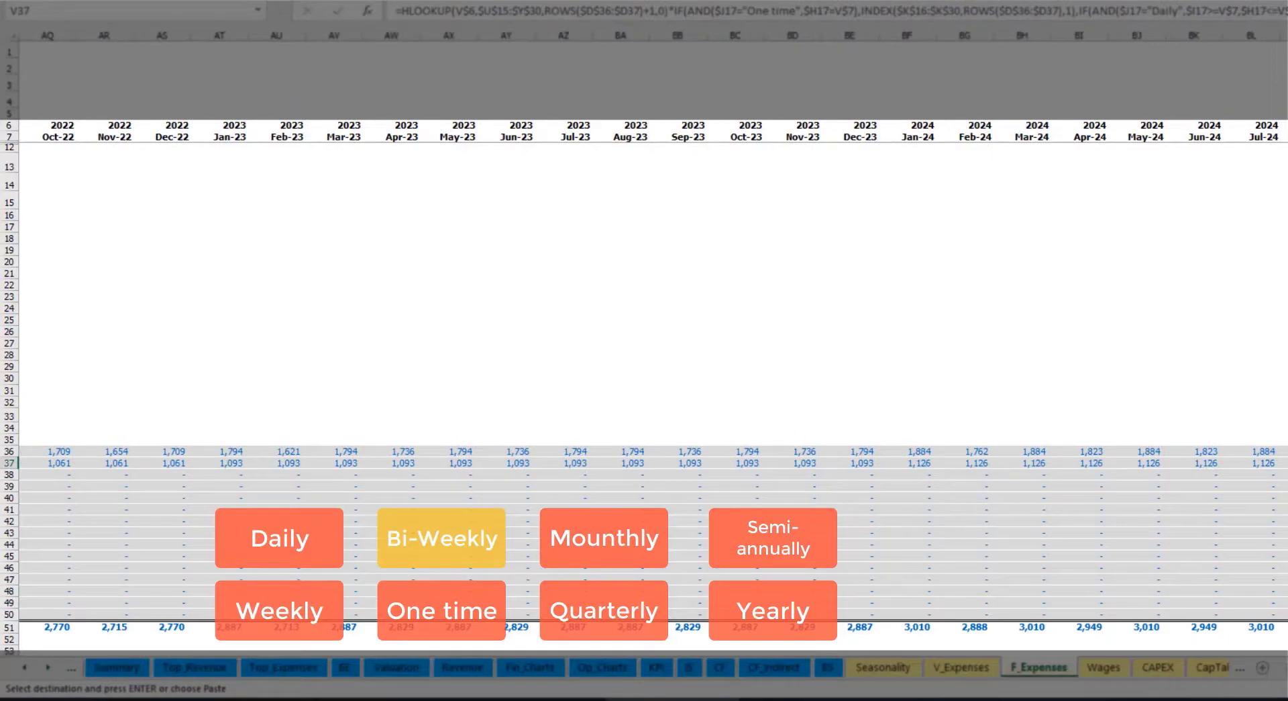
click(1285, 36)
scroll(282, 304, left, 10)
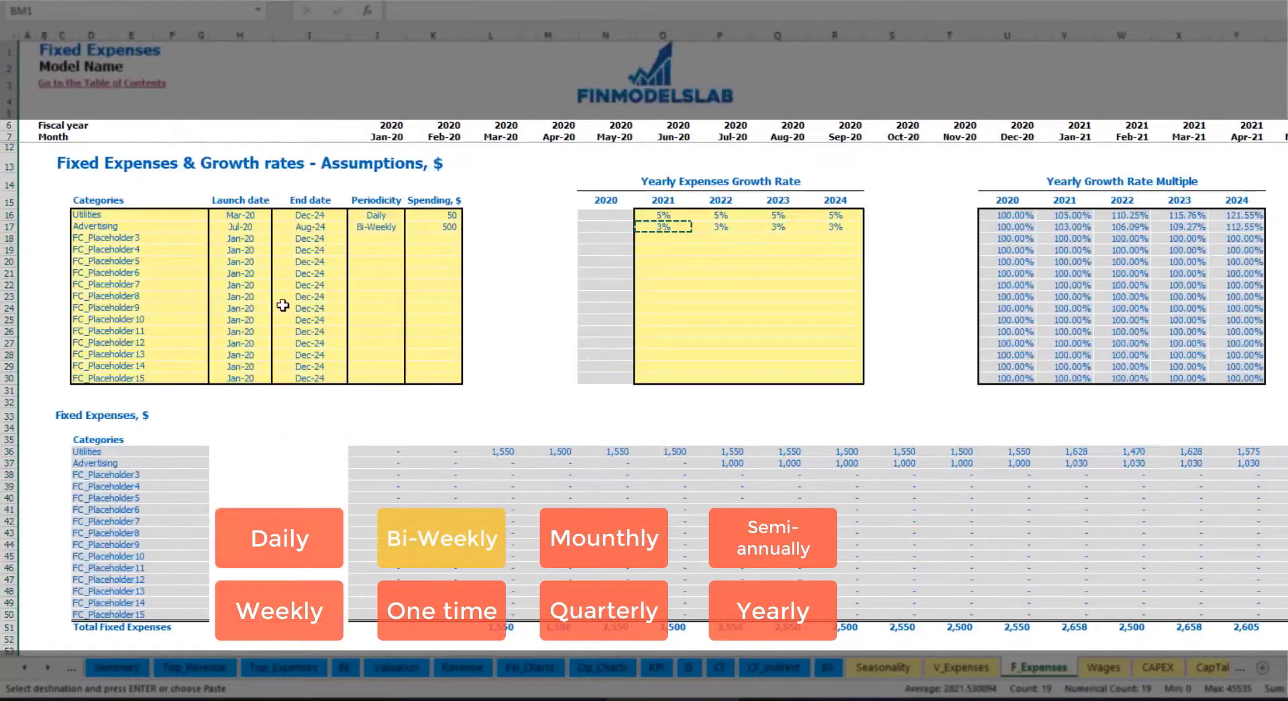
click(316, 226)
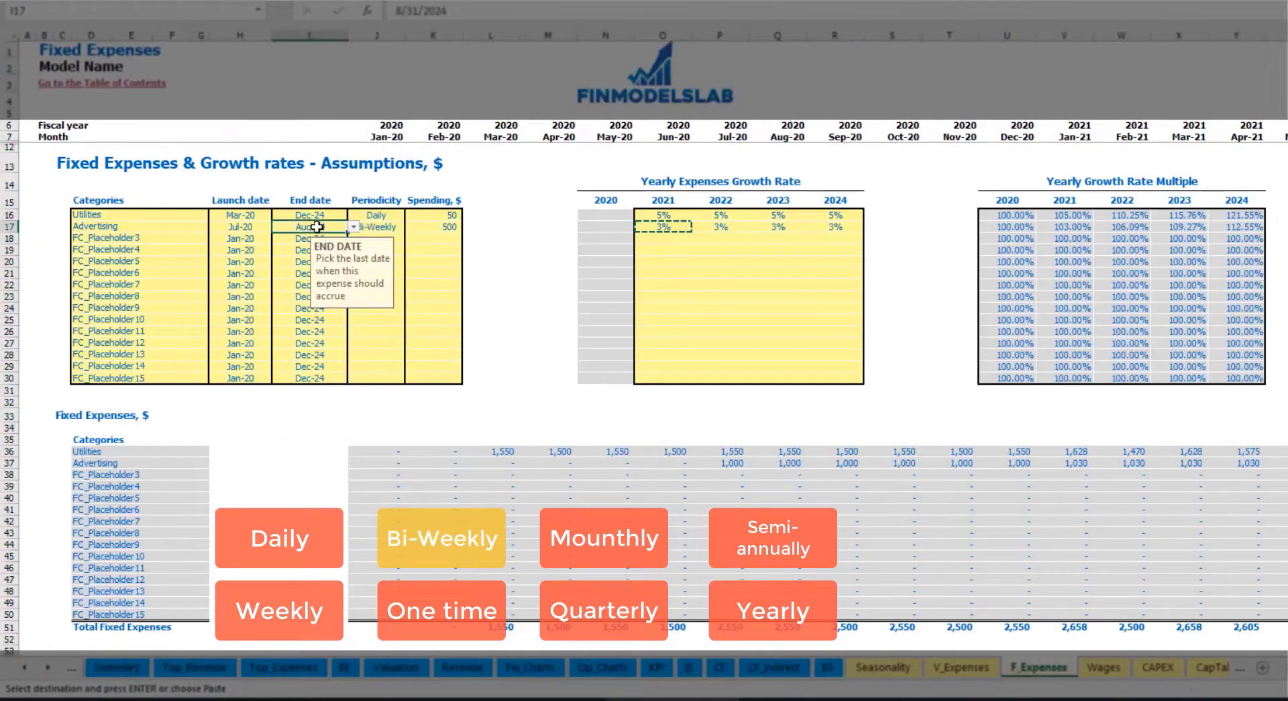
Rename the FC_Placeholder3 category as Office Setup and set its periodicity to One time.
click(113, 237)
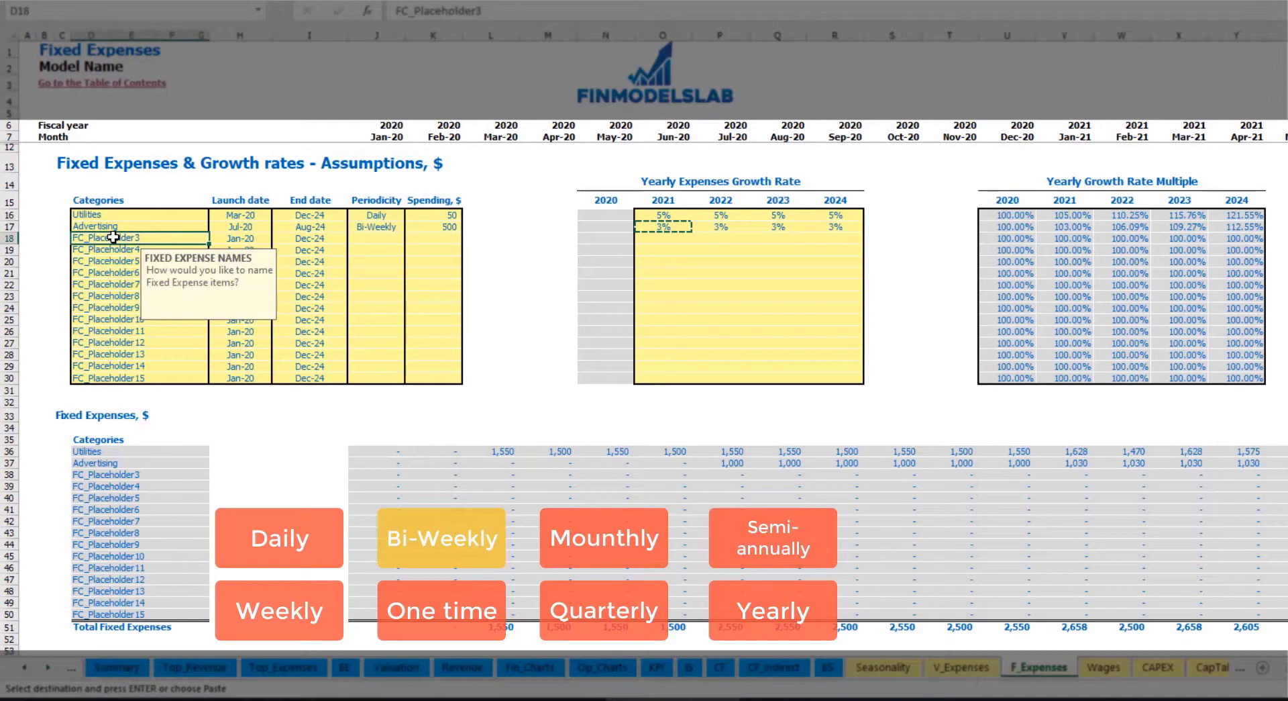
text(Setup)
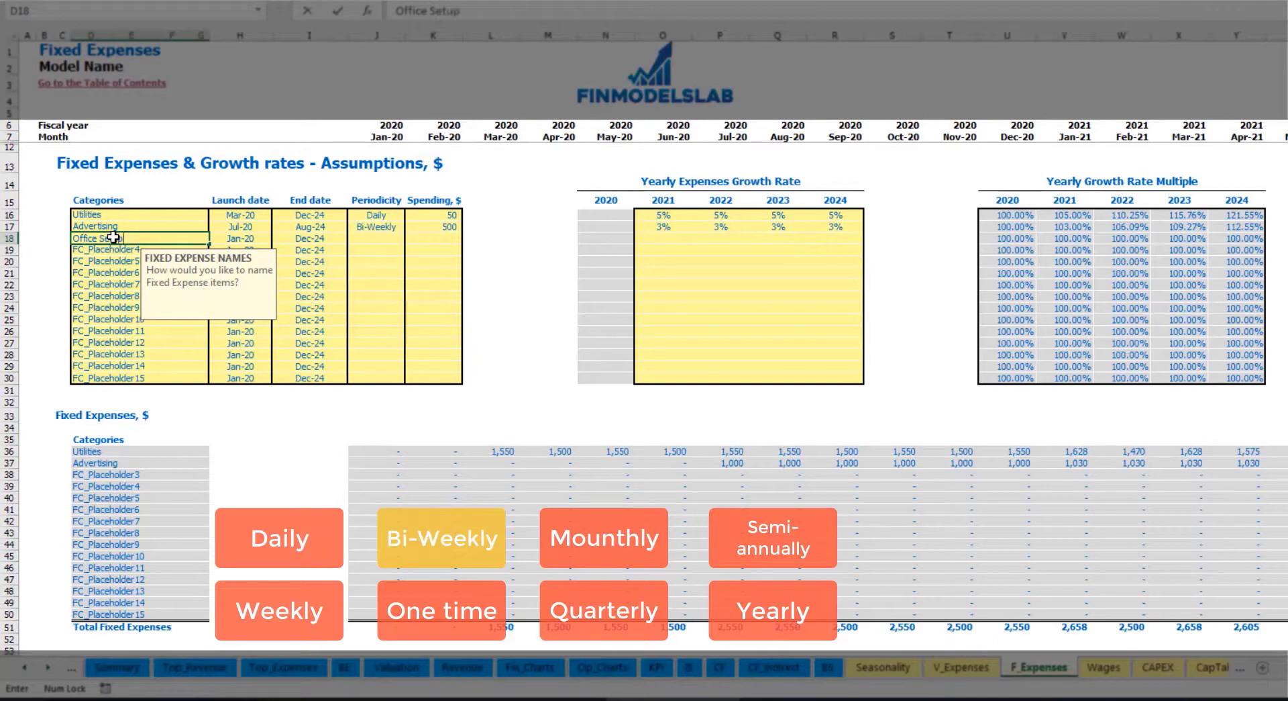
key(Return)
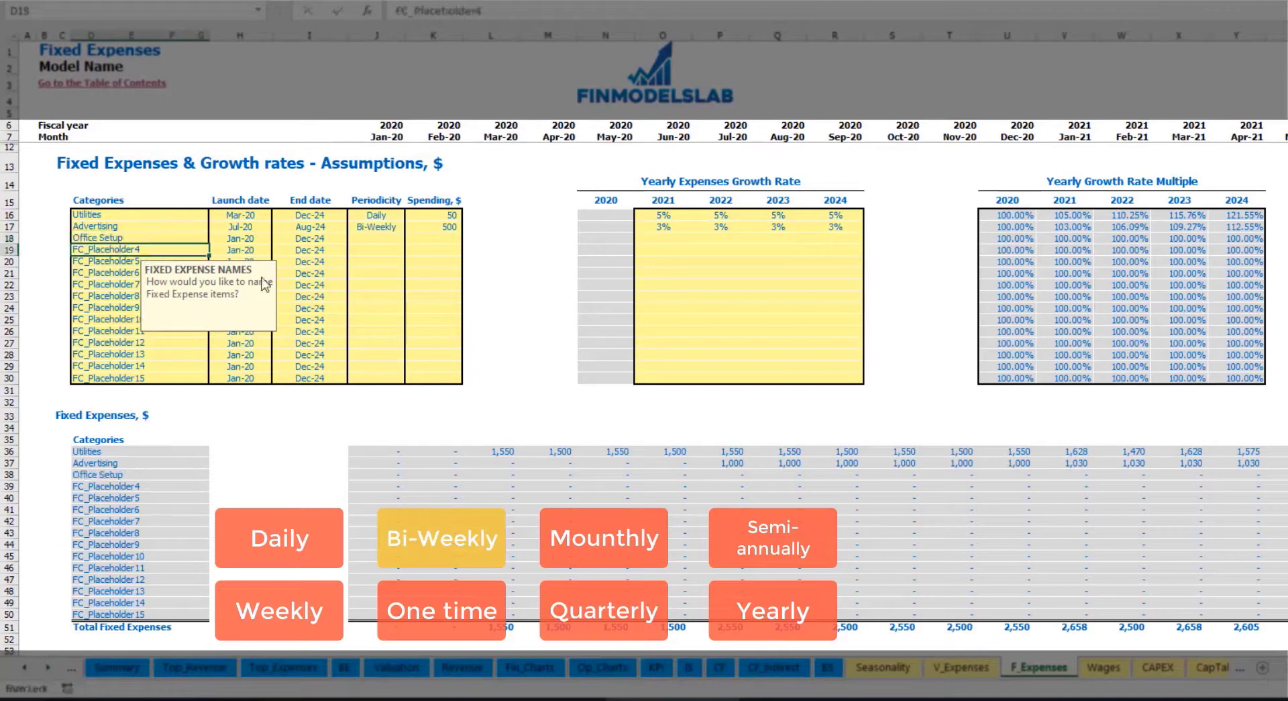
click(374, 238)
click(411, 238)
click(366, 250)
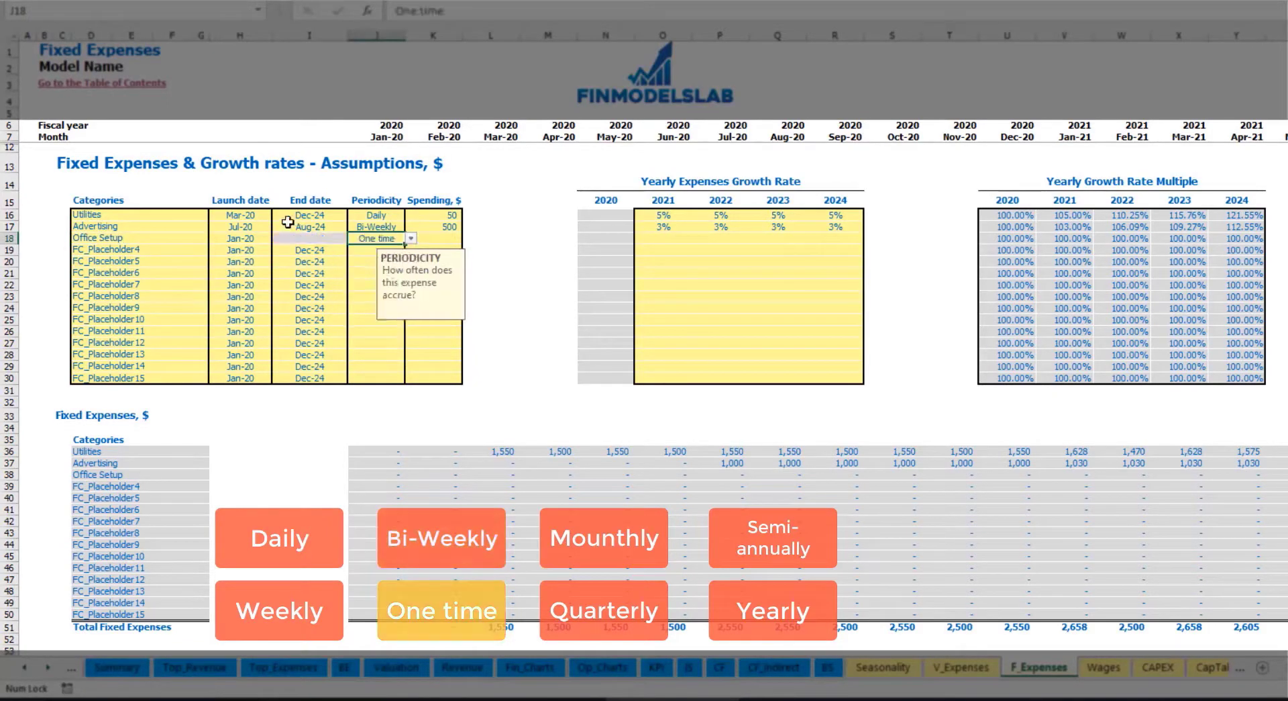
Set the Office Setup launch date to Feb-20 and its spending to 5,000, and check its calculated Feb-20 expense.
click(265, 238)
click(277, 239)
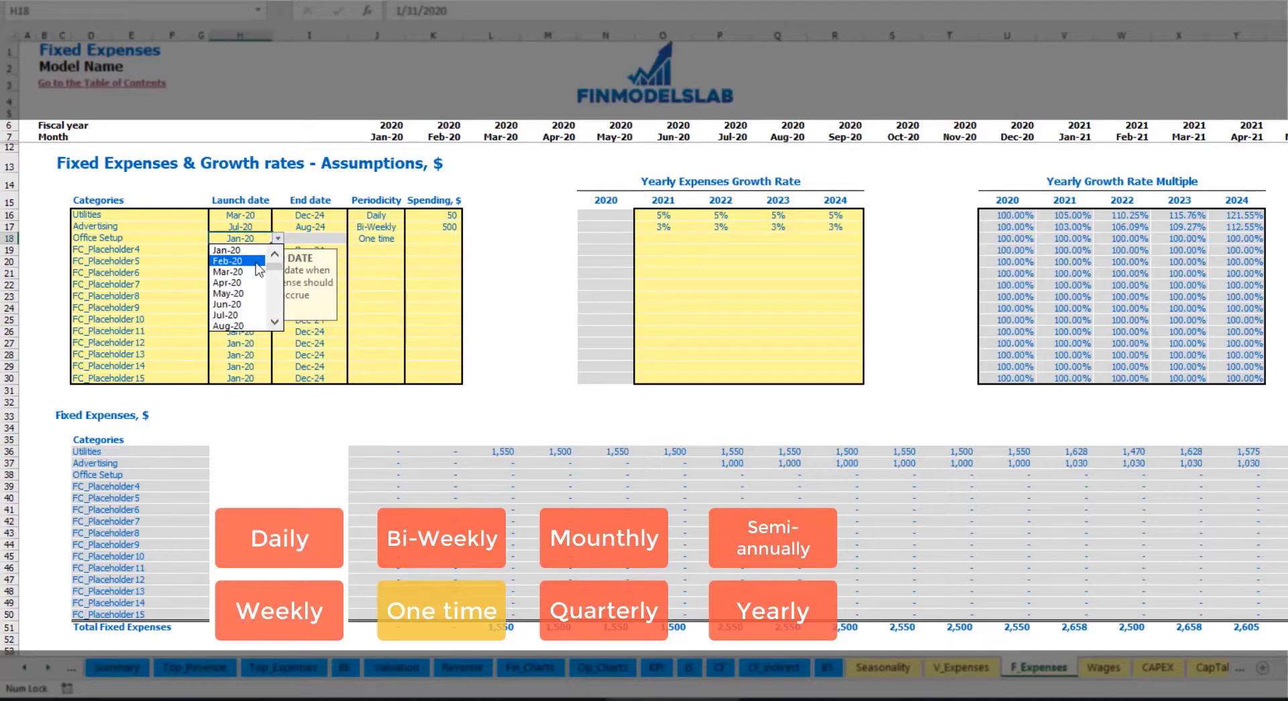
click(257, 263)
click(423, 239)
text(500)
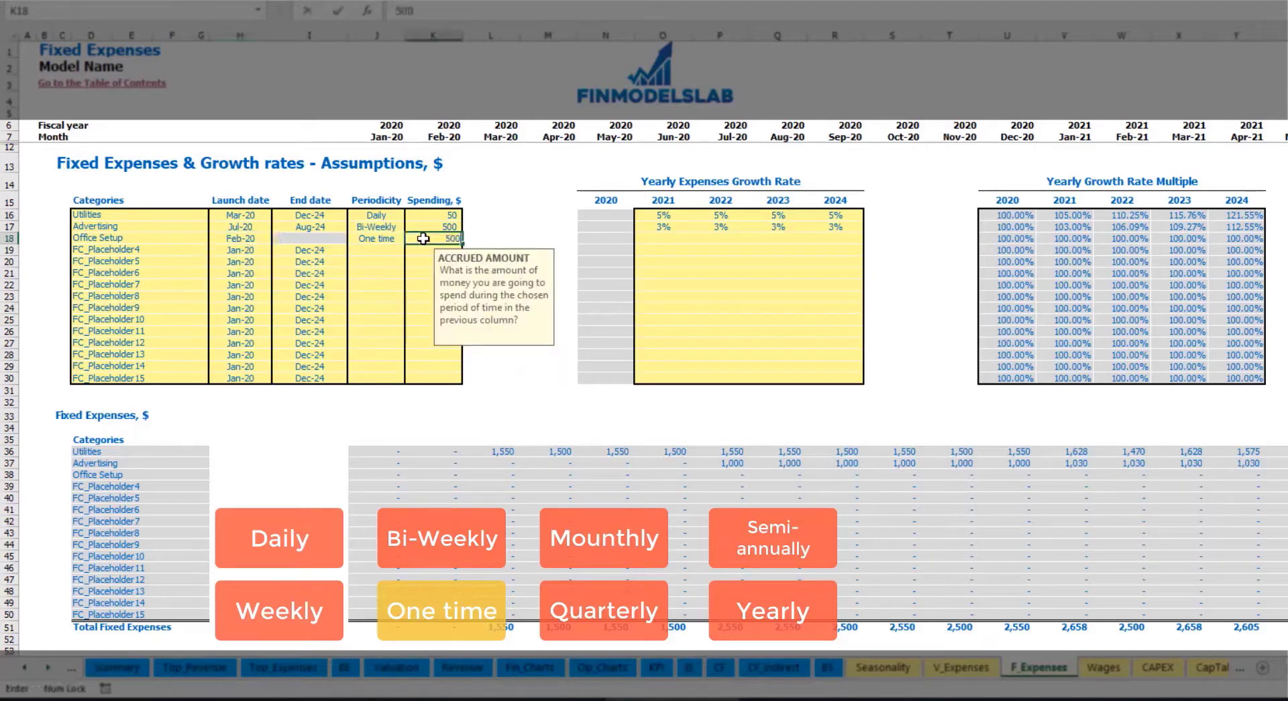
drag(663, 240, 834, 239)
click(446, 476)
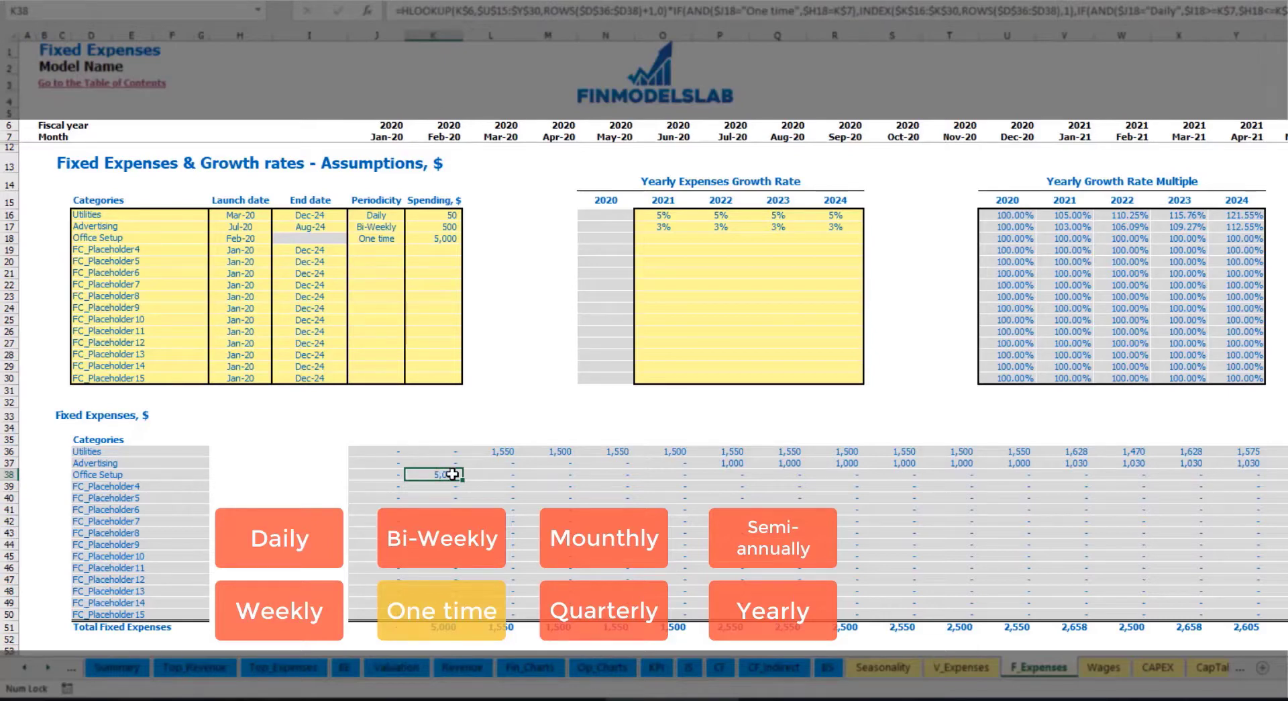
Rename the FC_Placeholder4 expense category as Insurance.
click(178, 253)
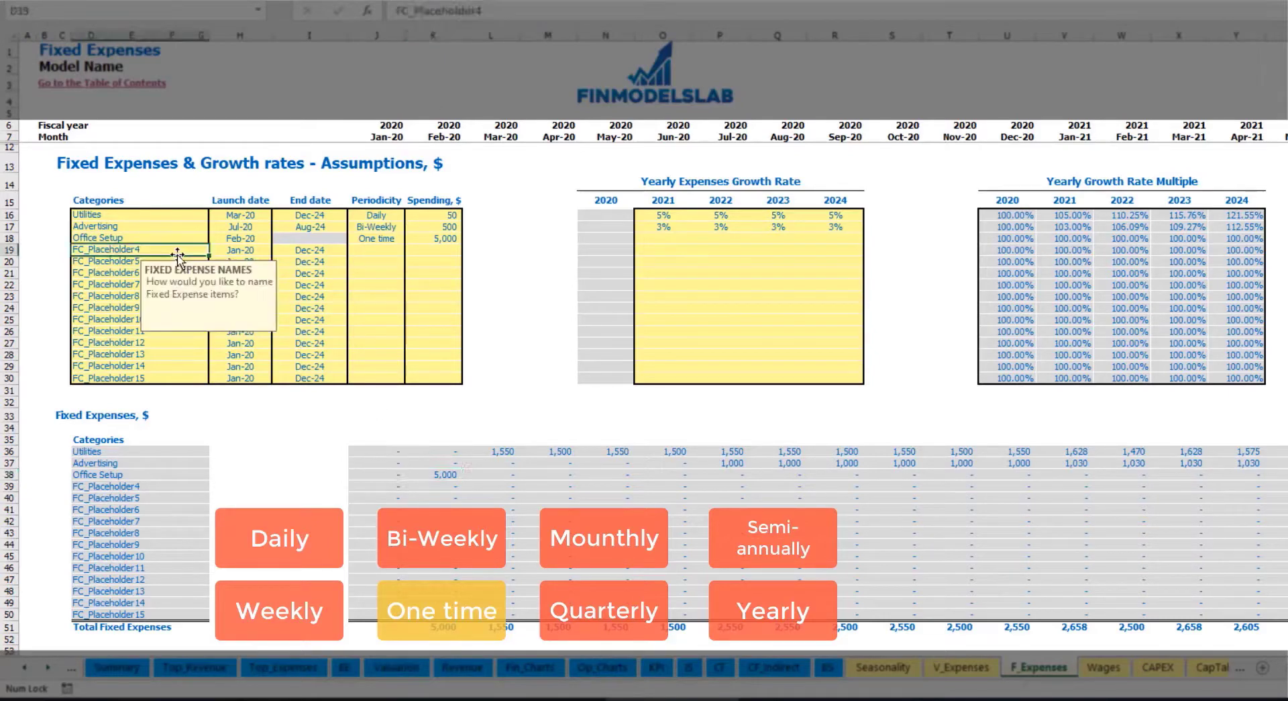
text(Insurance)
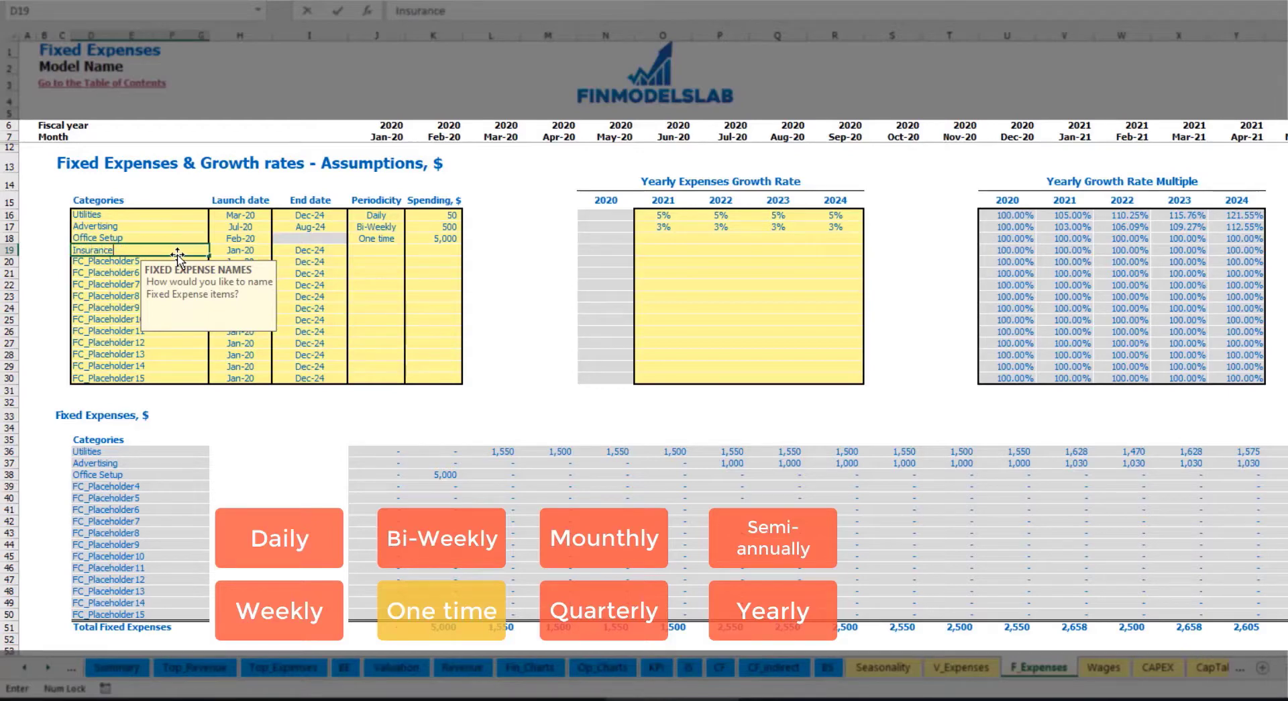
key(Return)
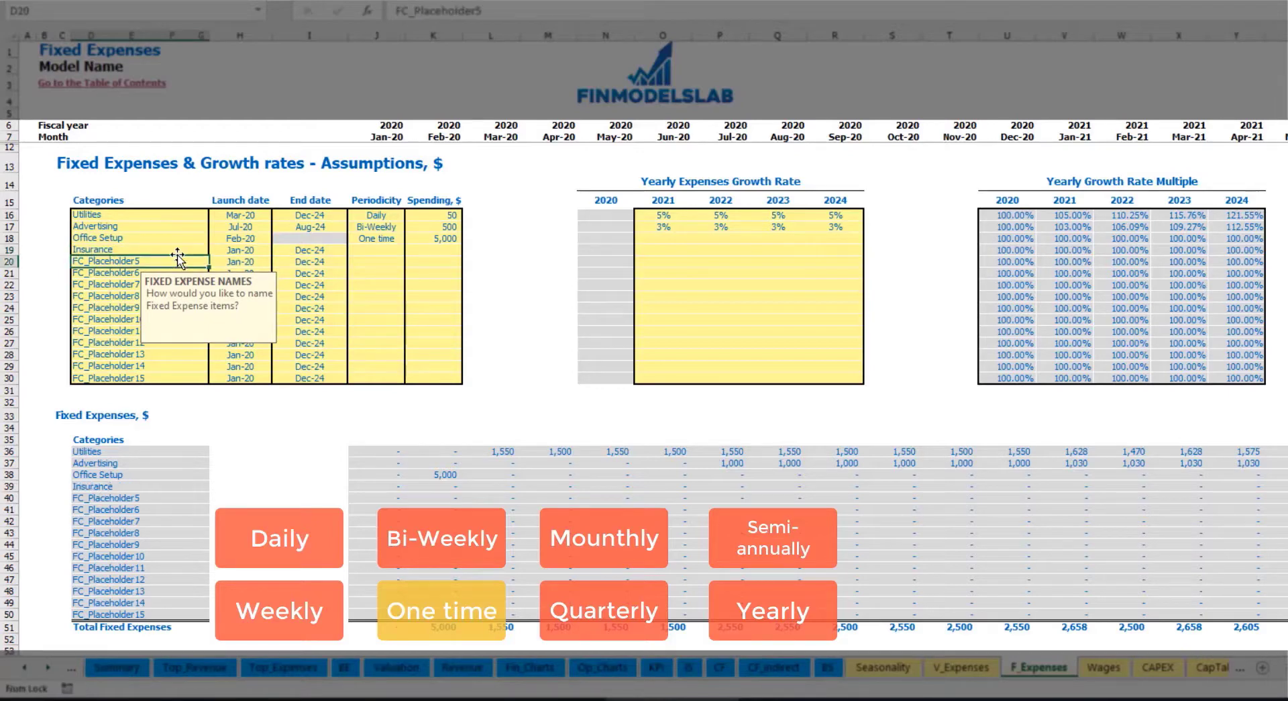
Review the Insurance launch and end dates, and set its periodicity to Monthly with spending of 1,000.
click(241, 251)
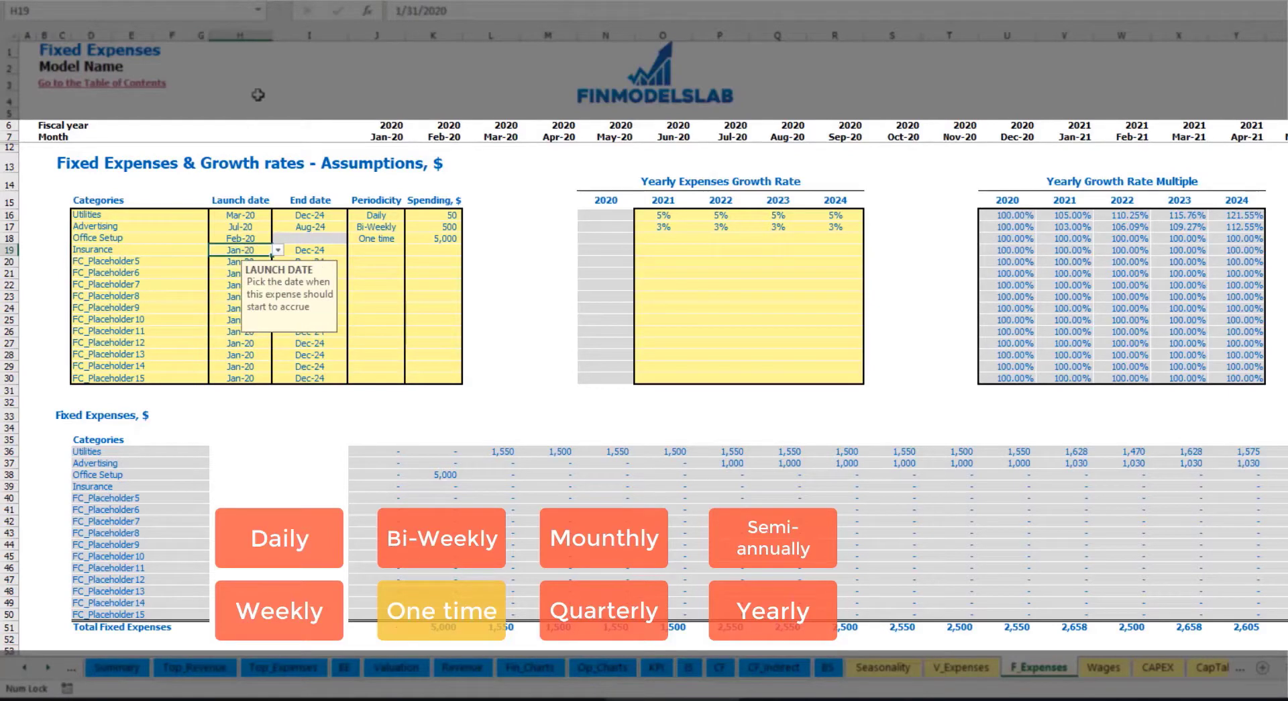
click(325, 250)
click(380, 251)
click(410, 251)
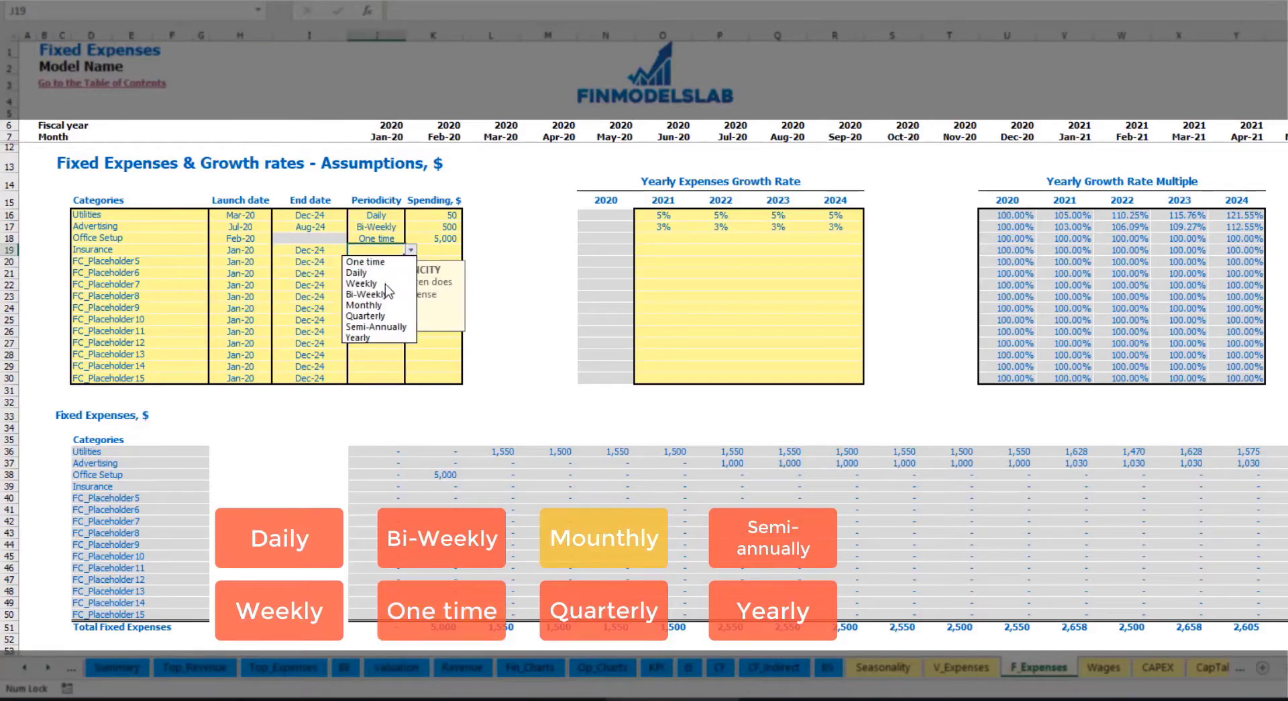
click(376, 294)
click(442, 249)
text(1000)
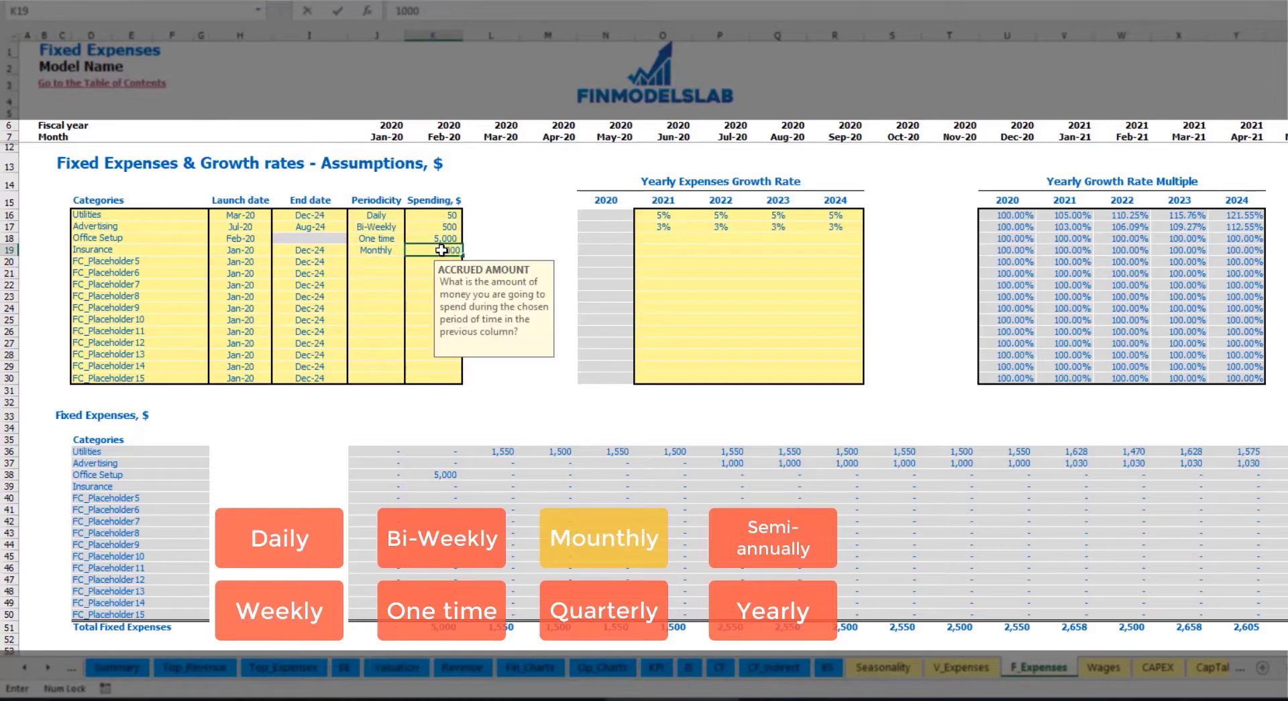
key(Return)
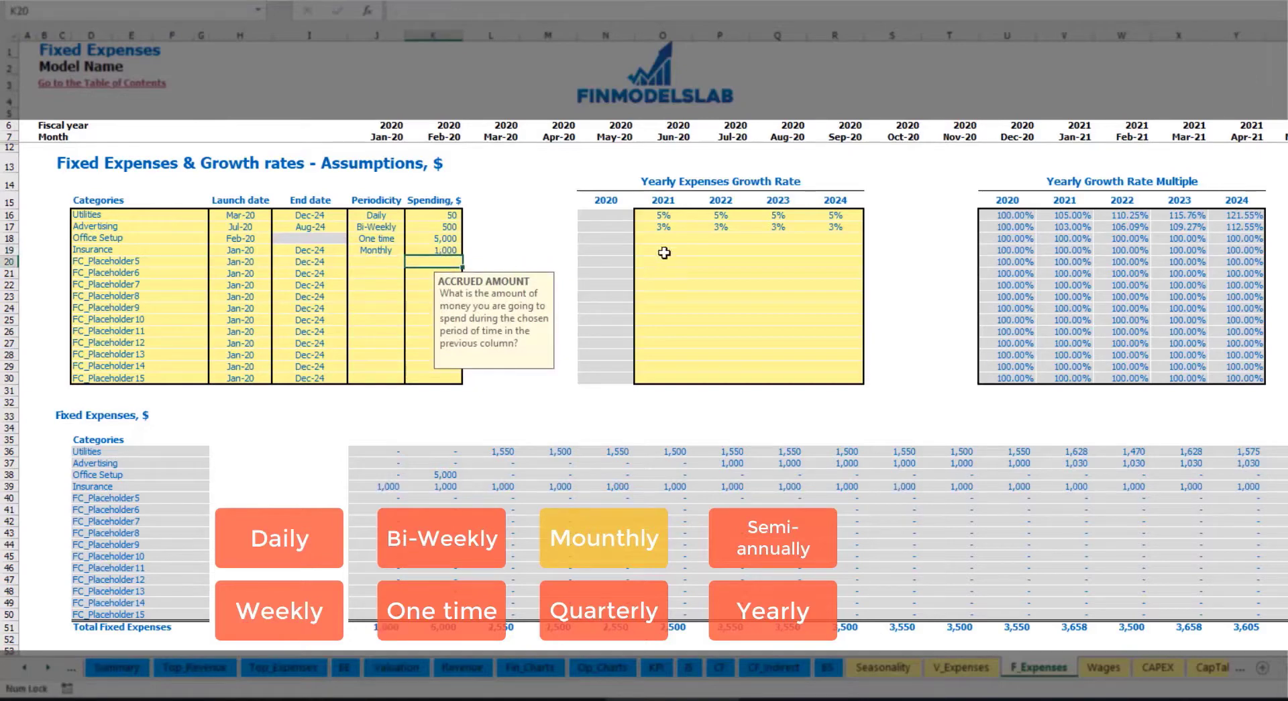
Enter yearly growth rates for Insurance of 5% in 2021, 3% in 2022, 2% in 2023 and 1% in 2024.
click(664, 253)
text(5)
key(ctrl+Return)
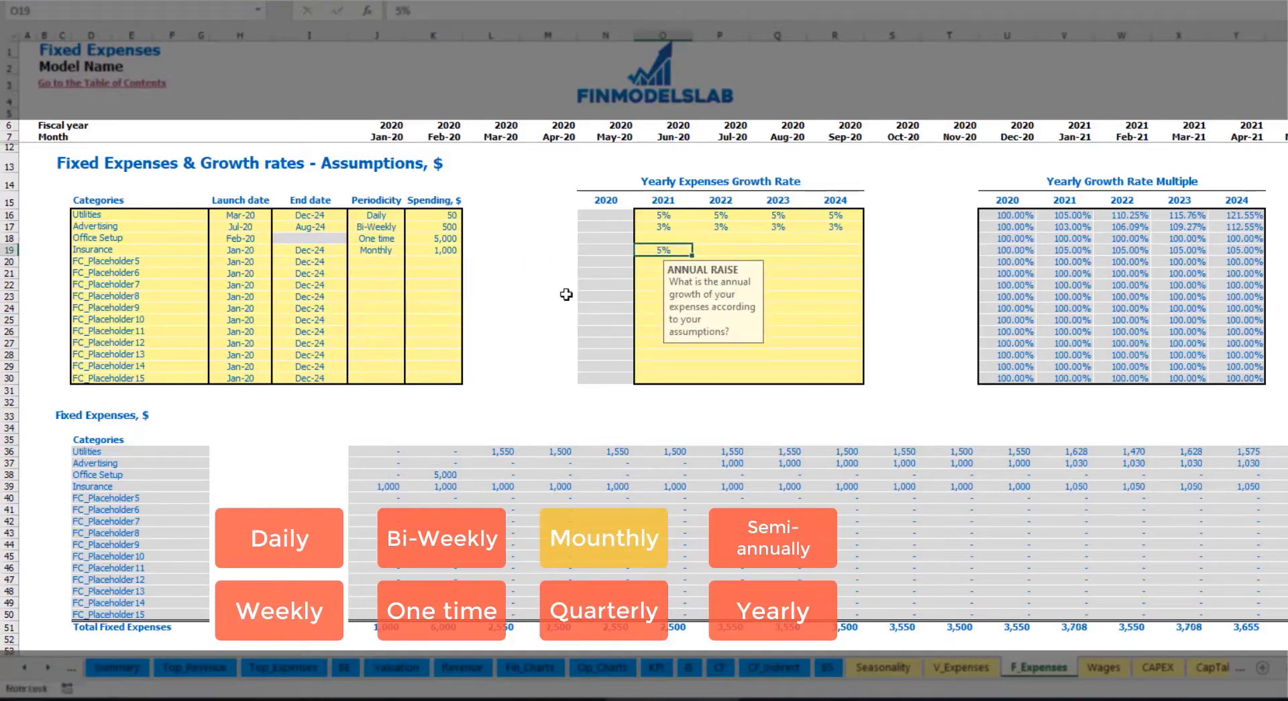
key(Right)
text(3)
key(ctrl+Return)
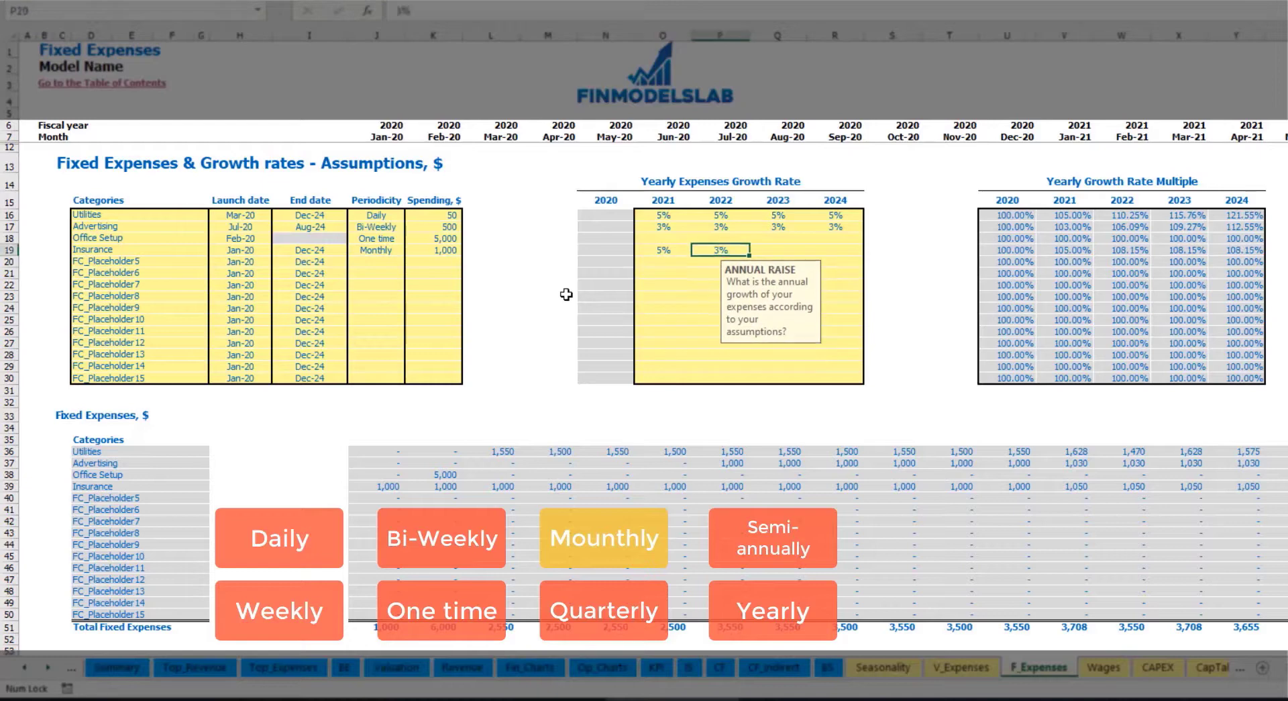
key(Right)
text(3)
key(ctrl+Return)
key(Right)
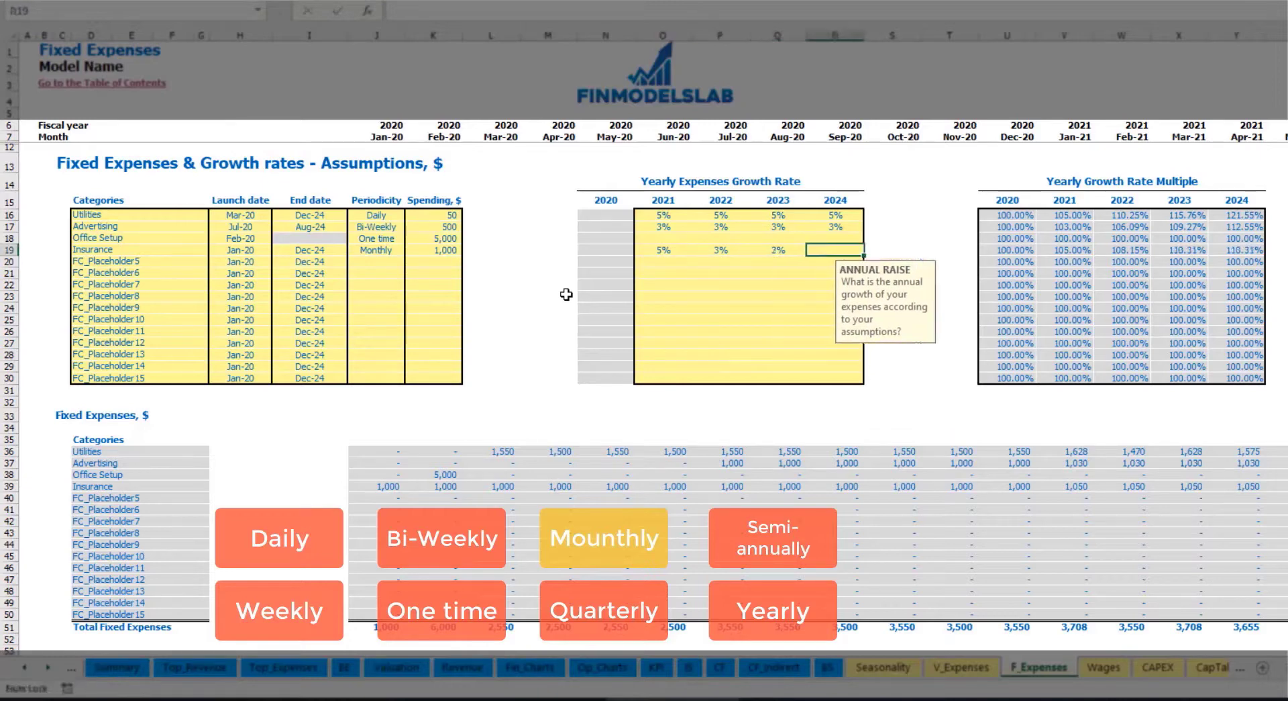
text(1)
key(Return)
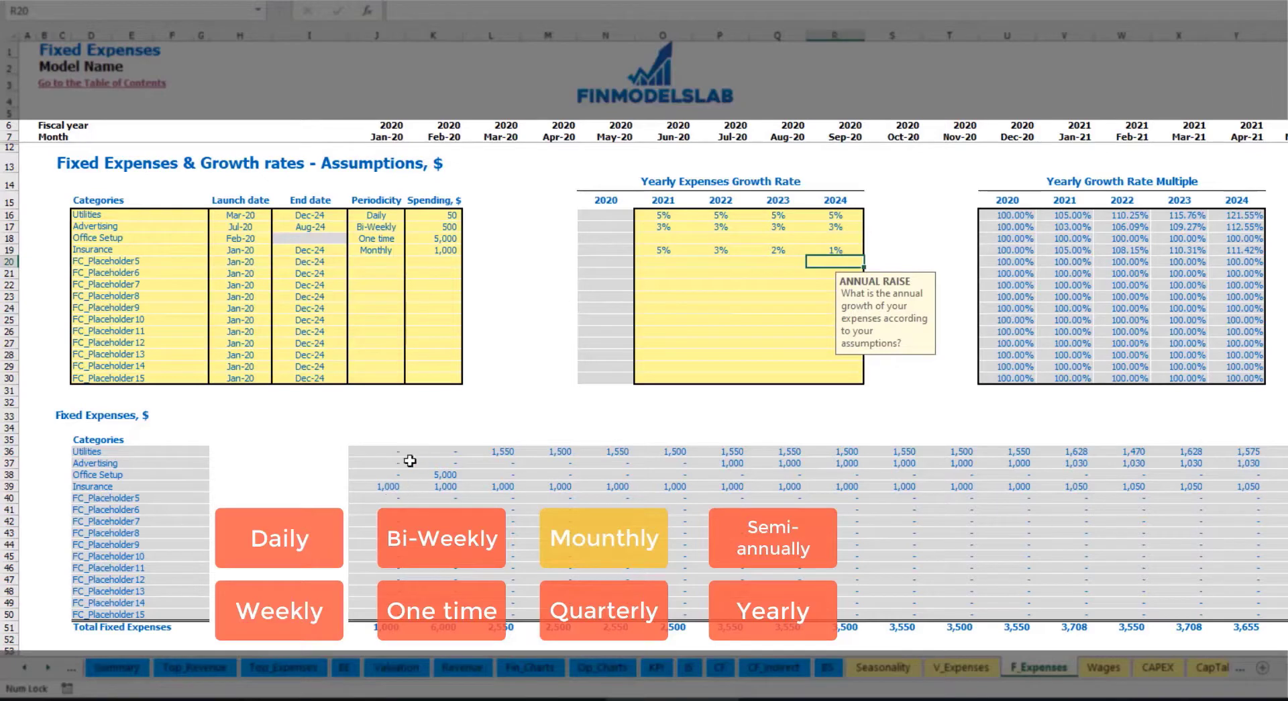
Check the calculated monthly Insurance expenses across 2020 and how the growth rate affects them from Jan-21 onward.
drag(388, 488, 1047, 488)
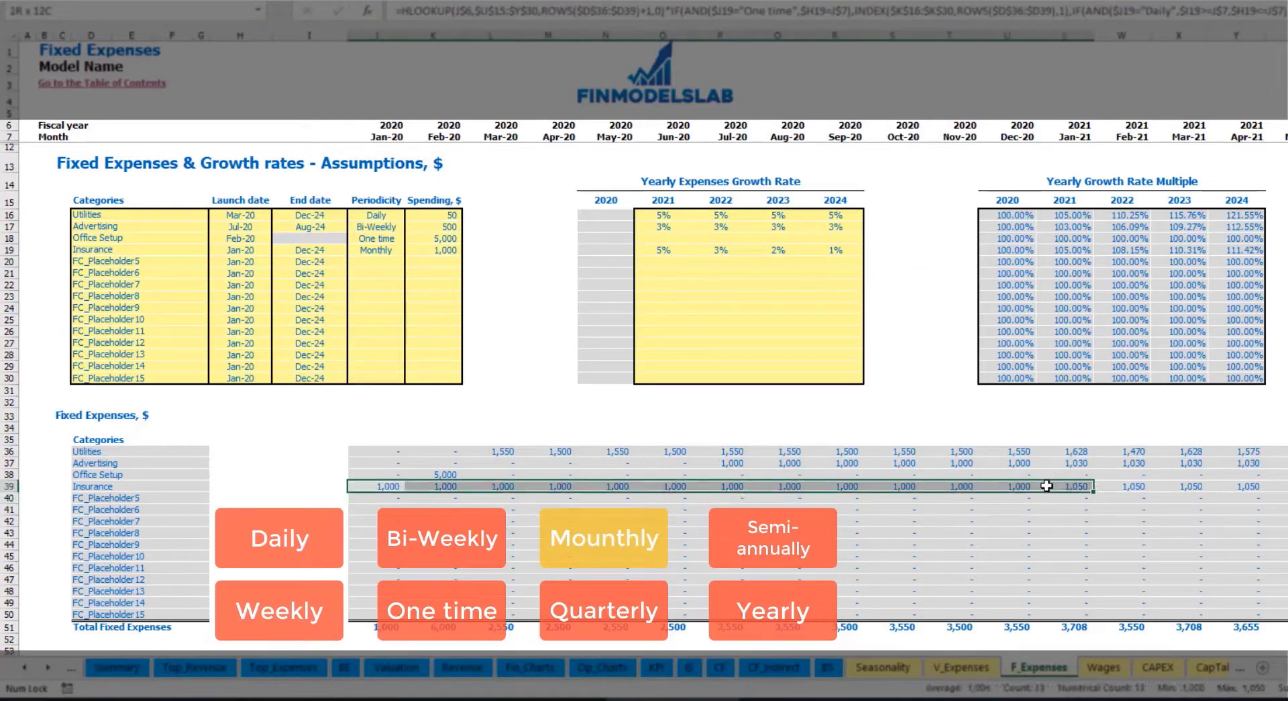
click(1043, 488)
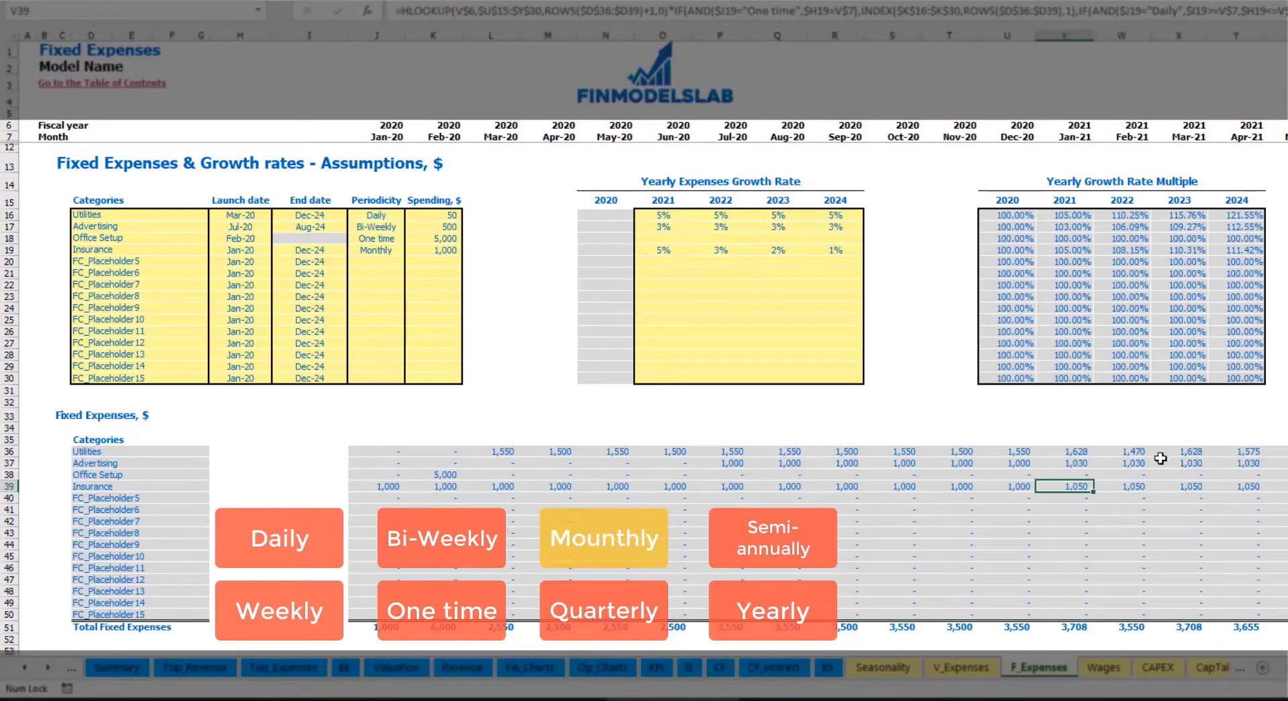
scroll(644, 329, right, 5)
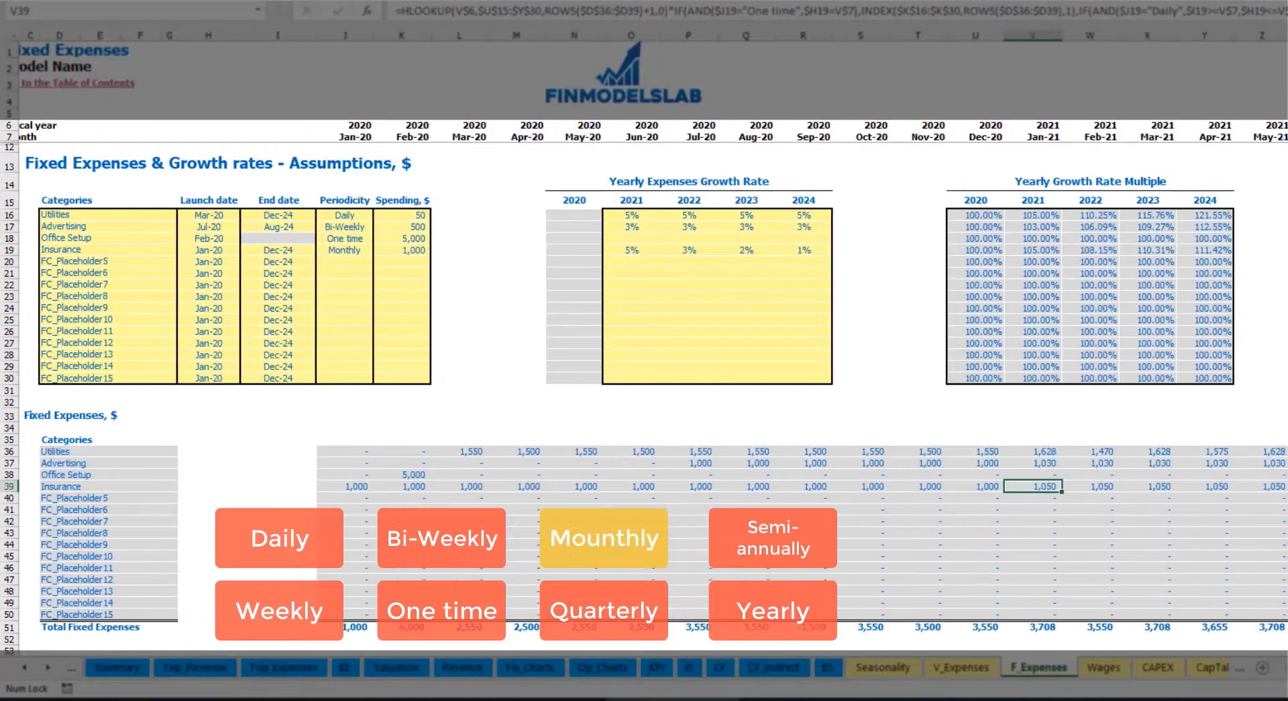
scroll(644, 328, left, 1)
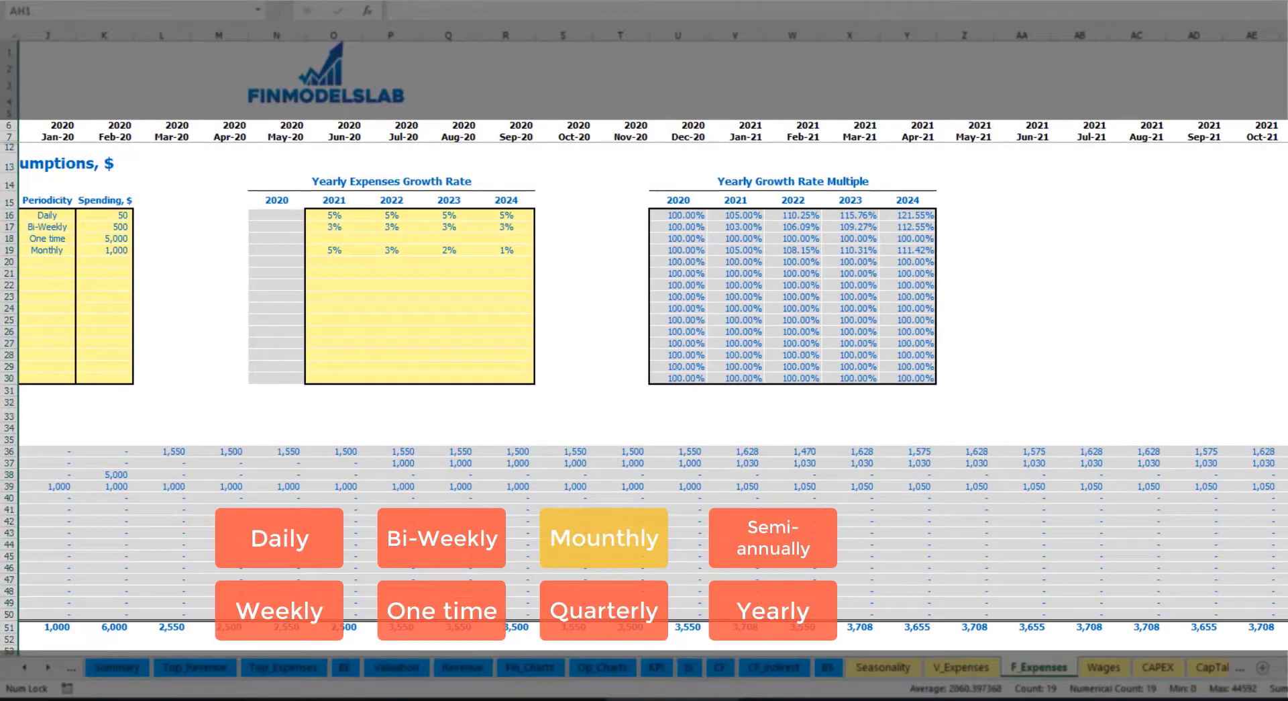
click(1285, 486)
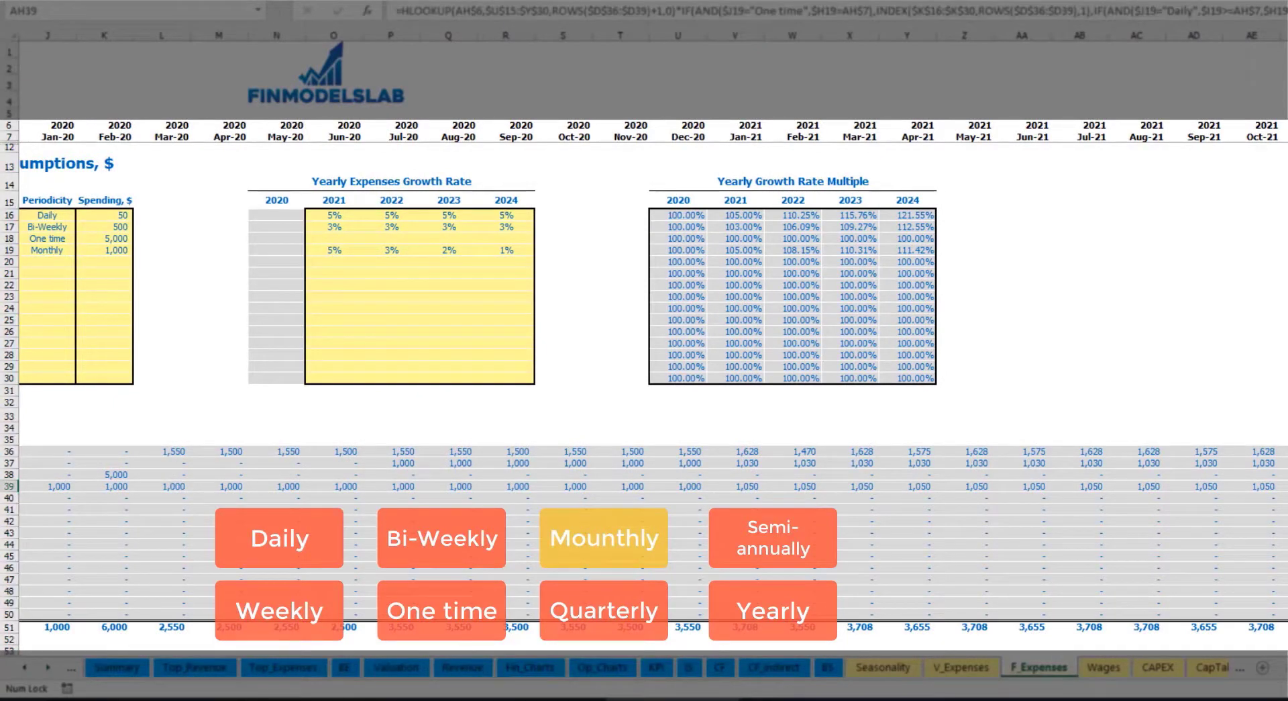
scroll(644, 328, left, 3)
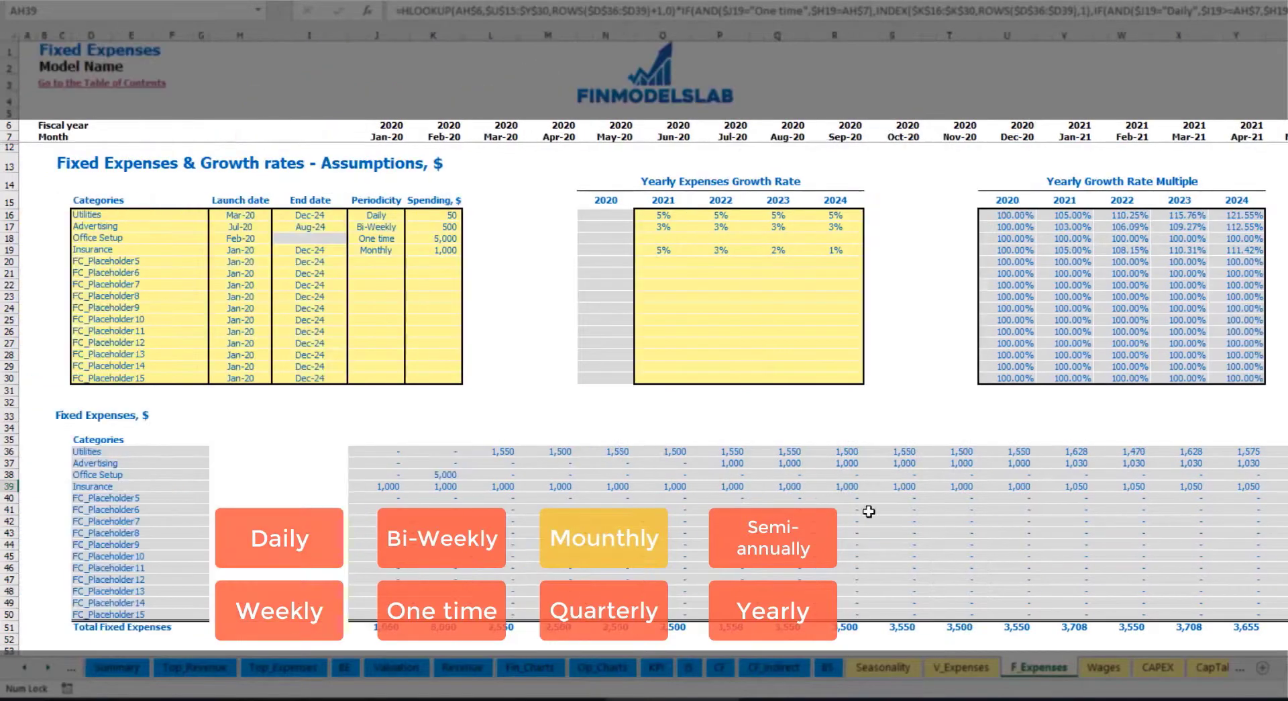
Set the Insurance periodicity to Quarterly and check its calculated expenses in Jan-20, Apr-20 and Jul-20.
click(395, 250)
click(410, 250)
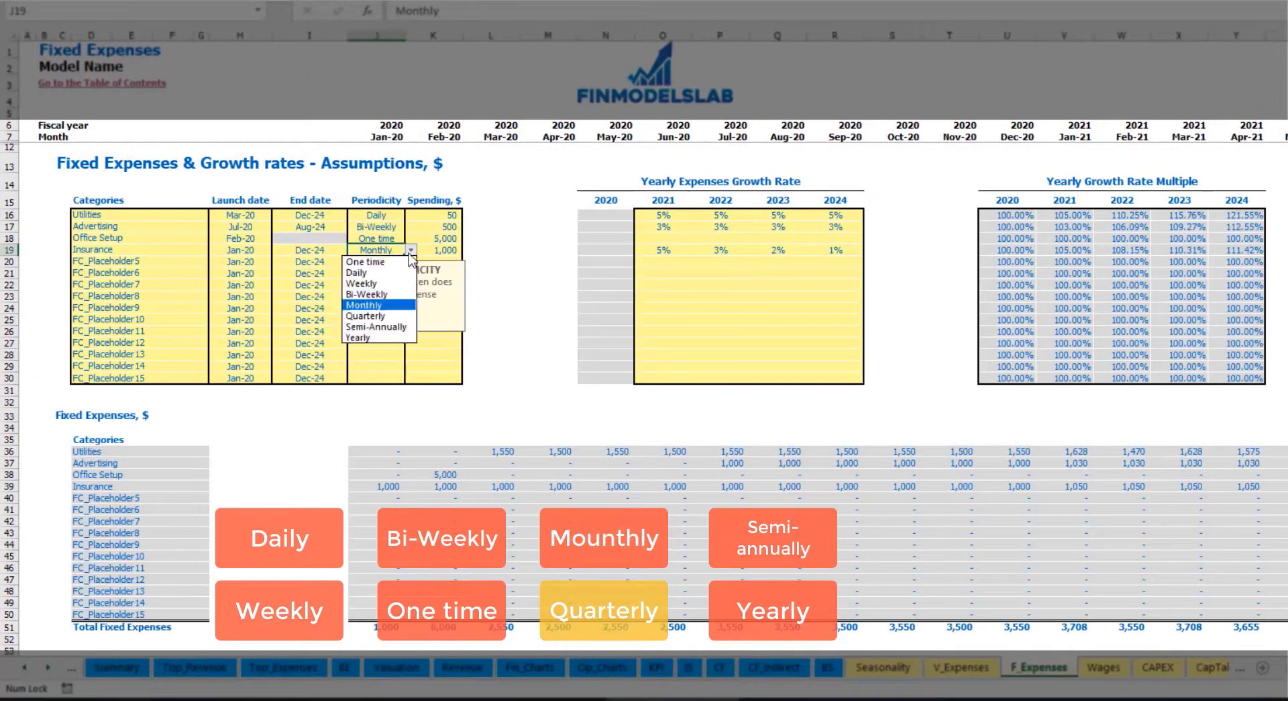
click(402, 307)
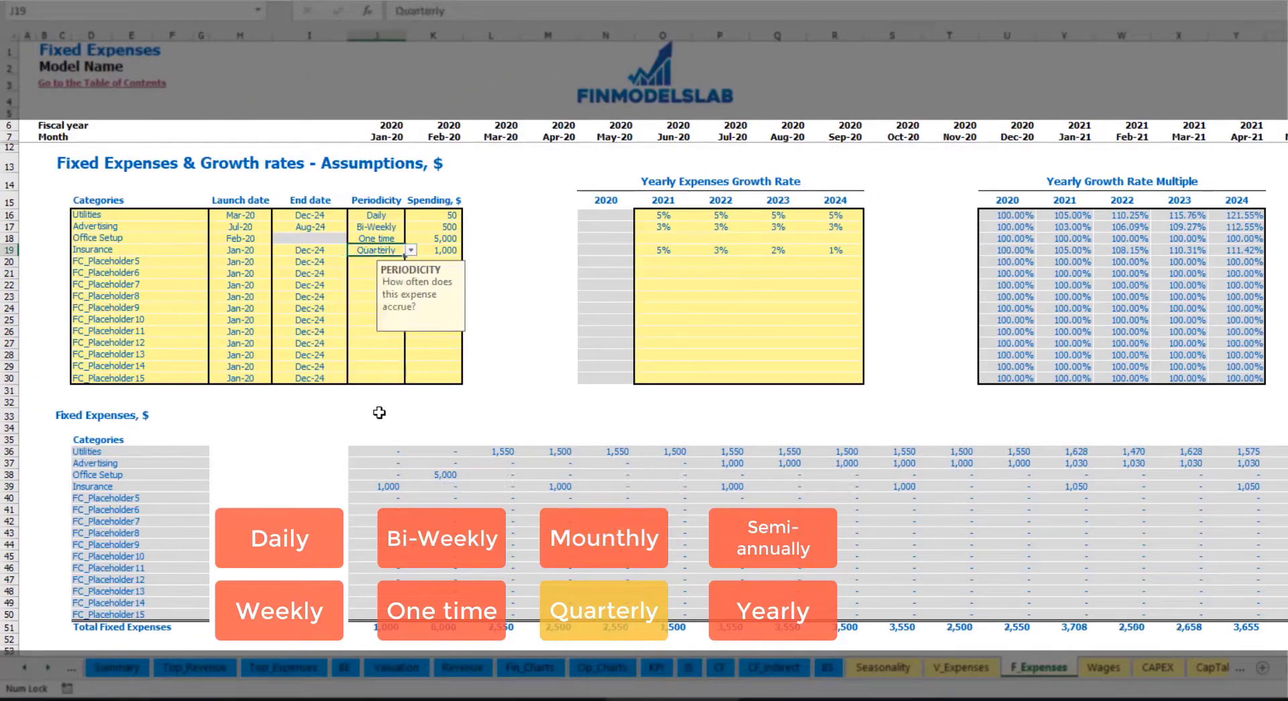
click(374, 487)
click(554, 482)
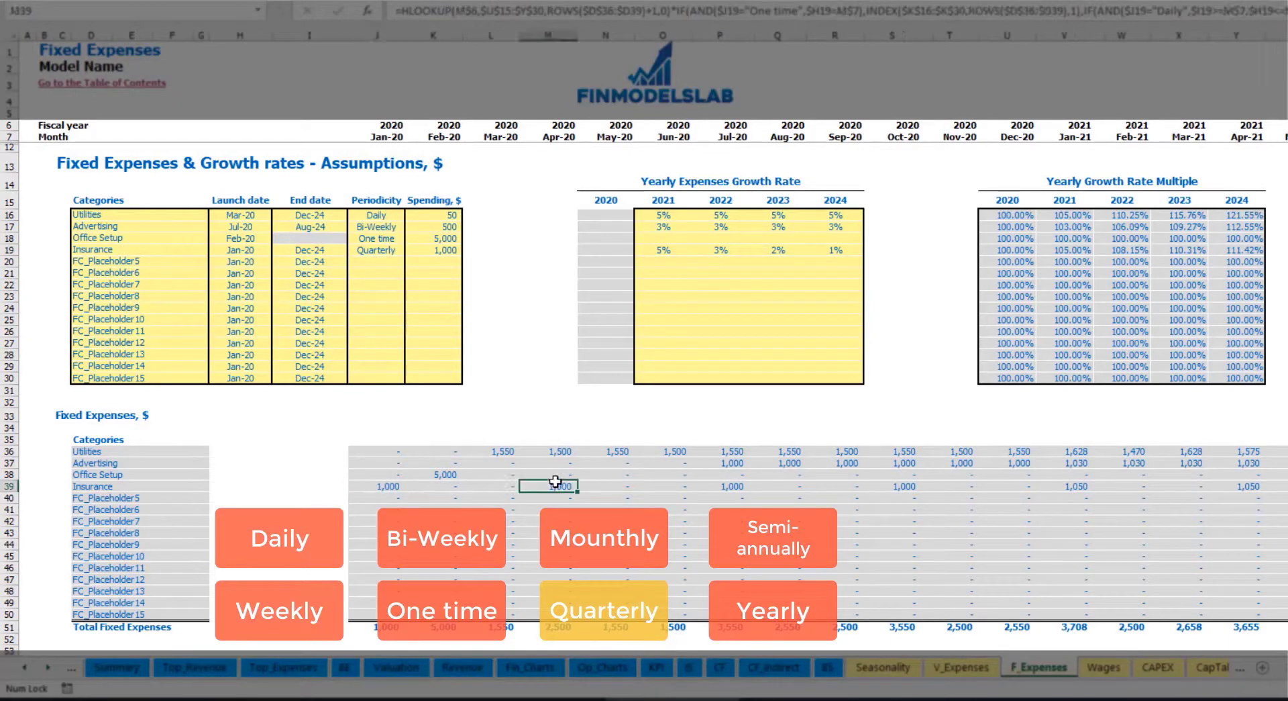
click(721, 486)
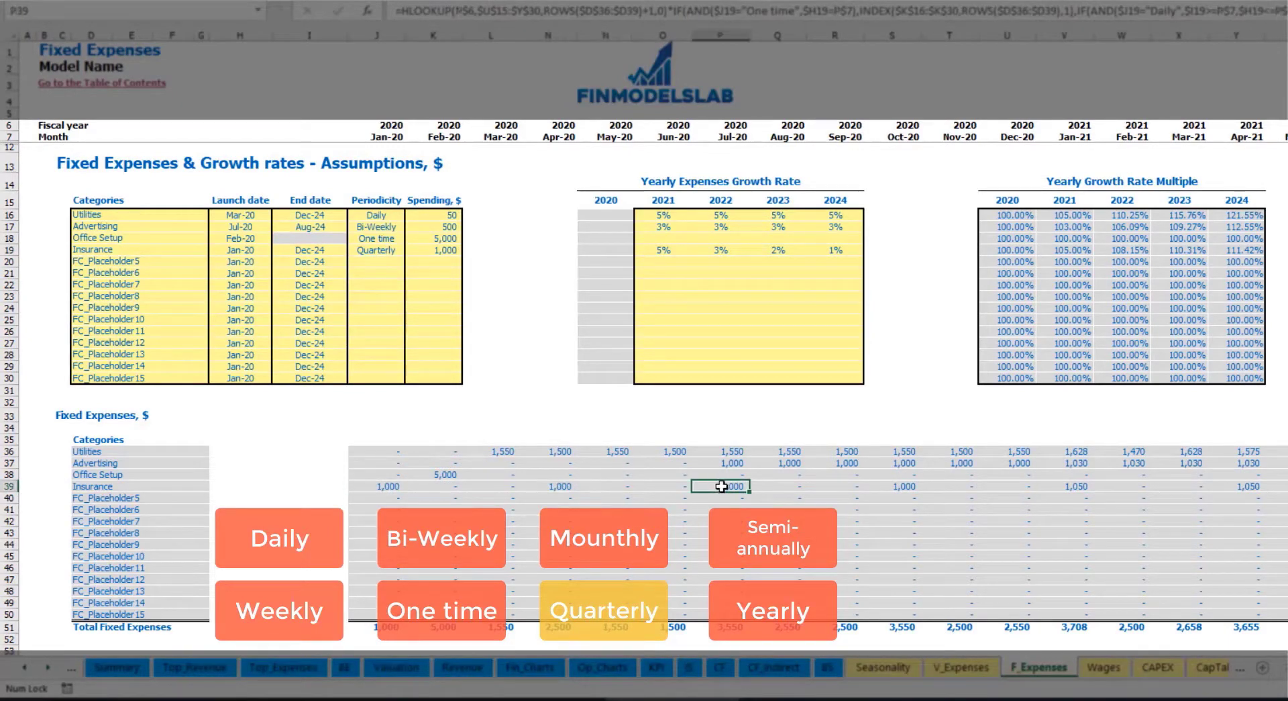
Set the Insurance launch date to Feb-20 and check its quarterly expenses in Feb-20, May-20 and Aug-20.
click(261, 248)
click(277, 250)
click(259, 270)
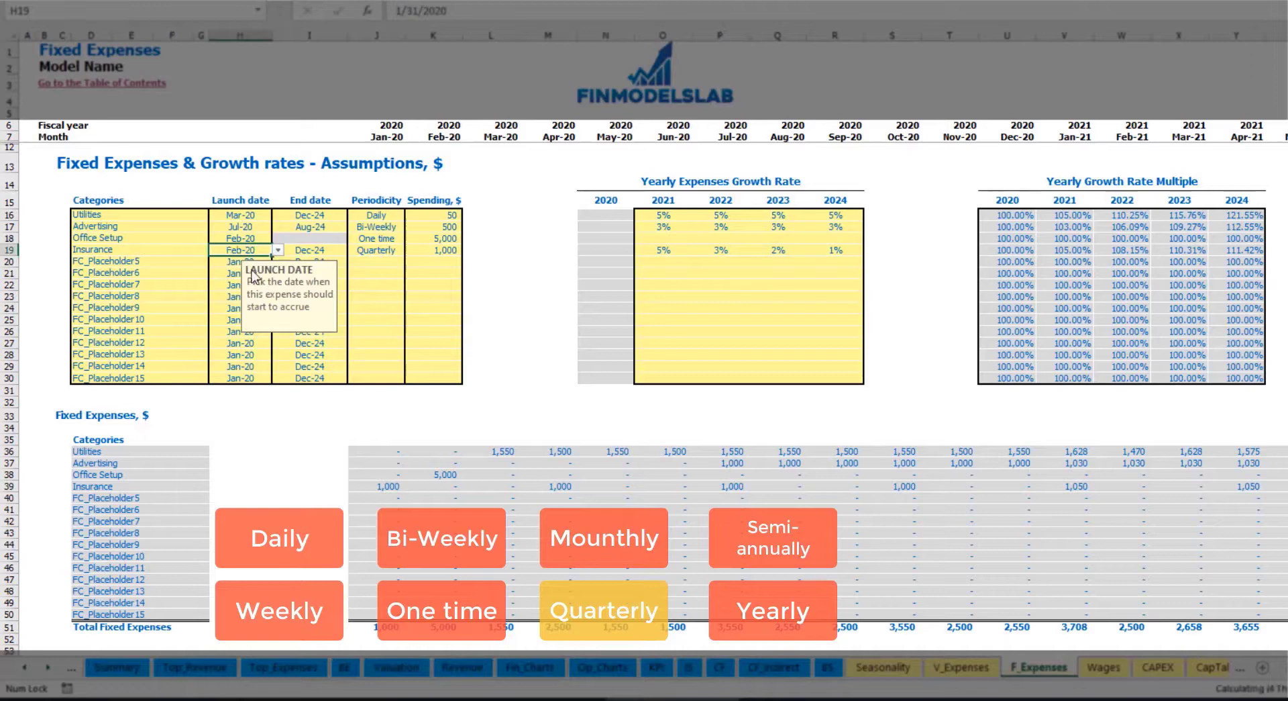
click(453, 485)
click(617, 484)
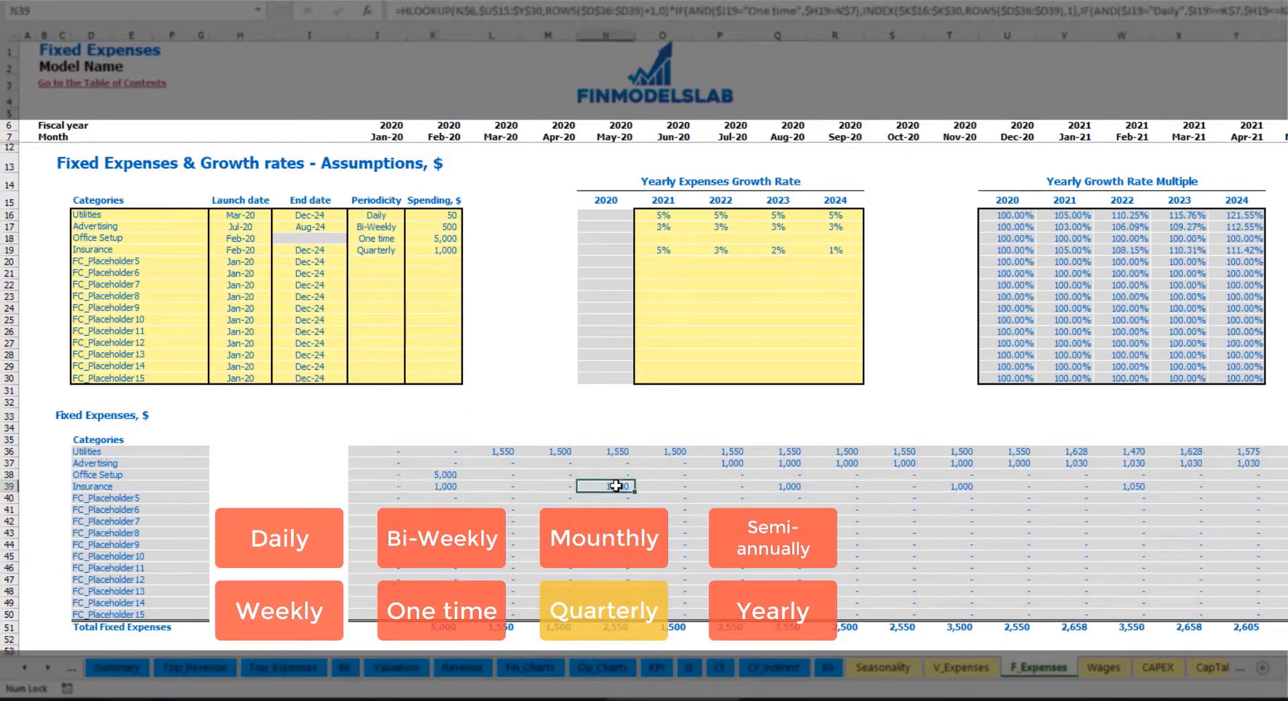
click(790, 484)
click(431, 490)
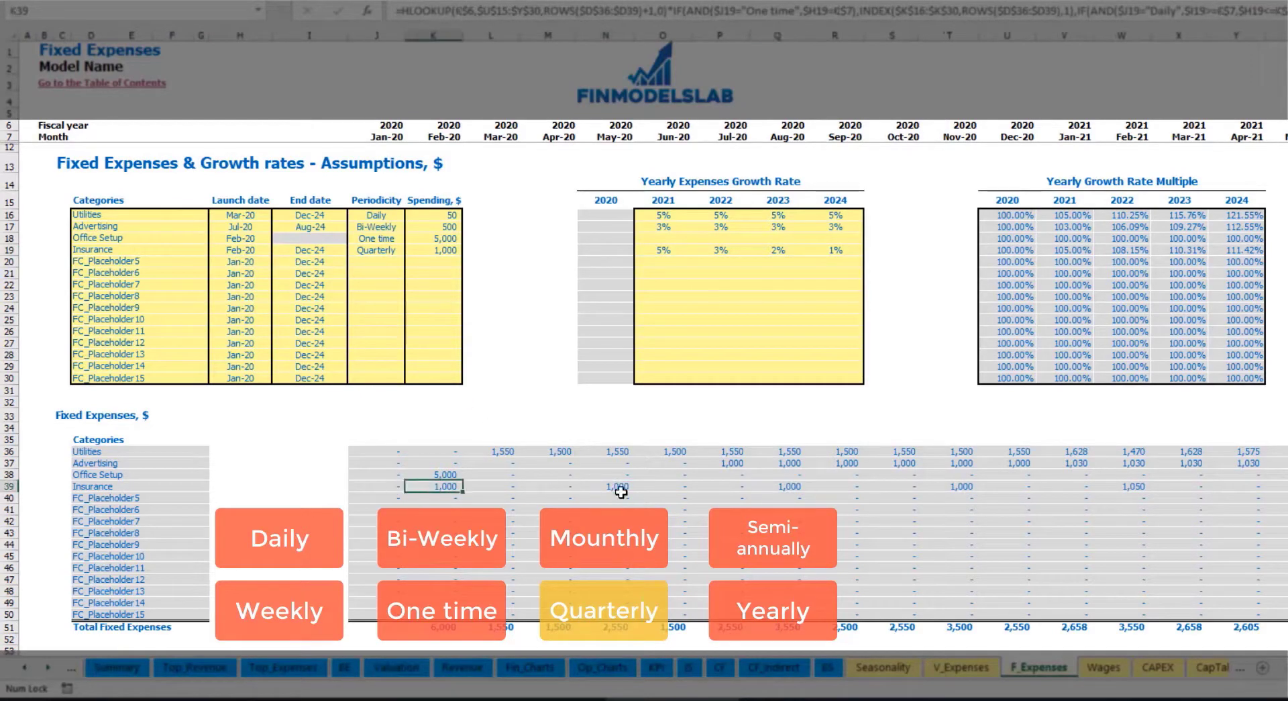
click(618, 489)
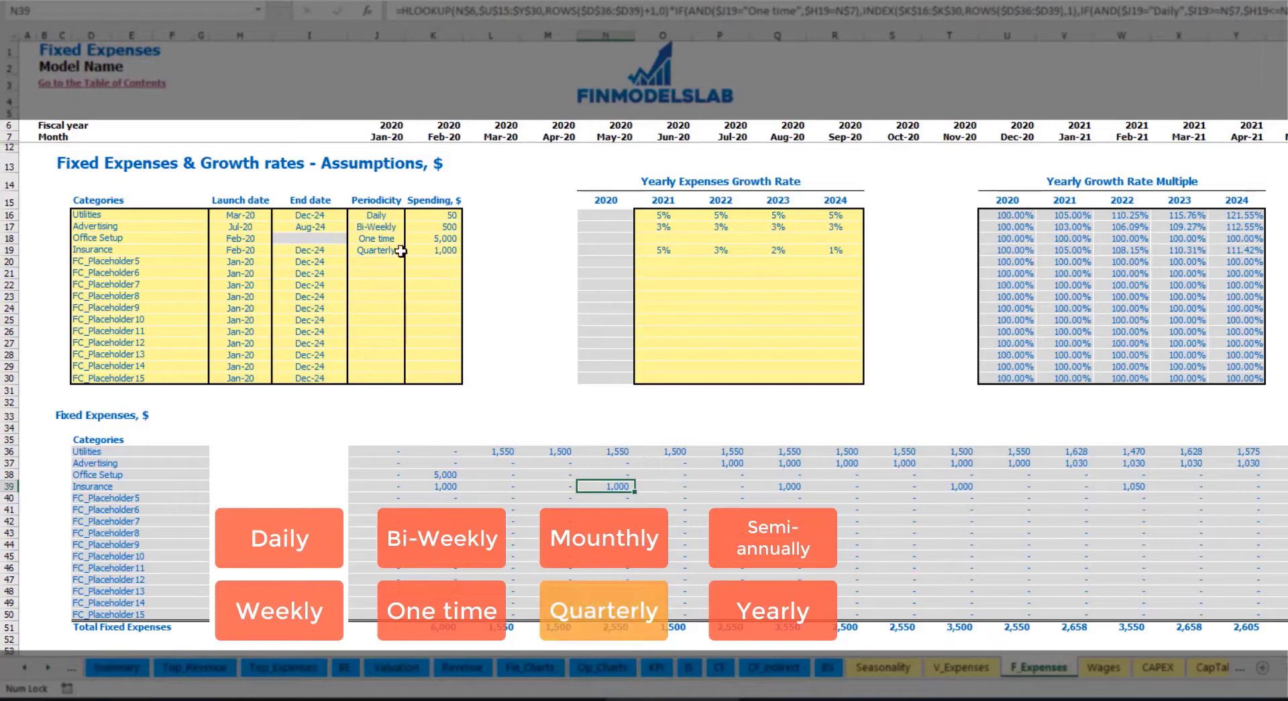
Set the Insurance periodicity to Semi-Annually and check its calculated expenses from Feb-20 to Feb-21.
click(428, 255)
click(410, 249)
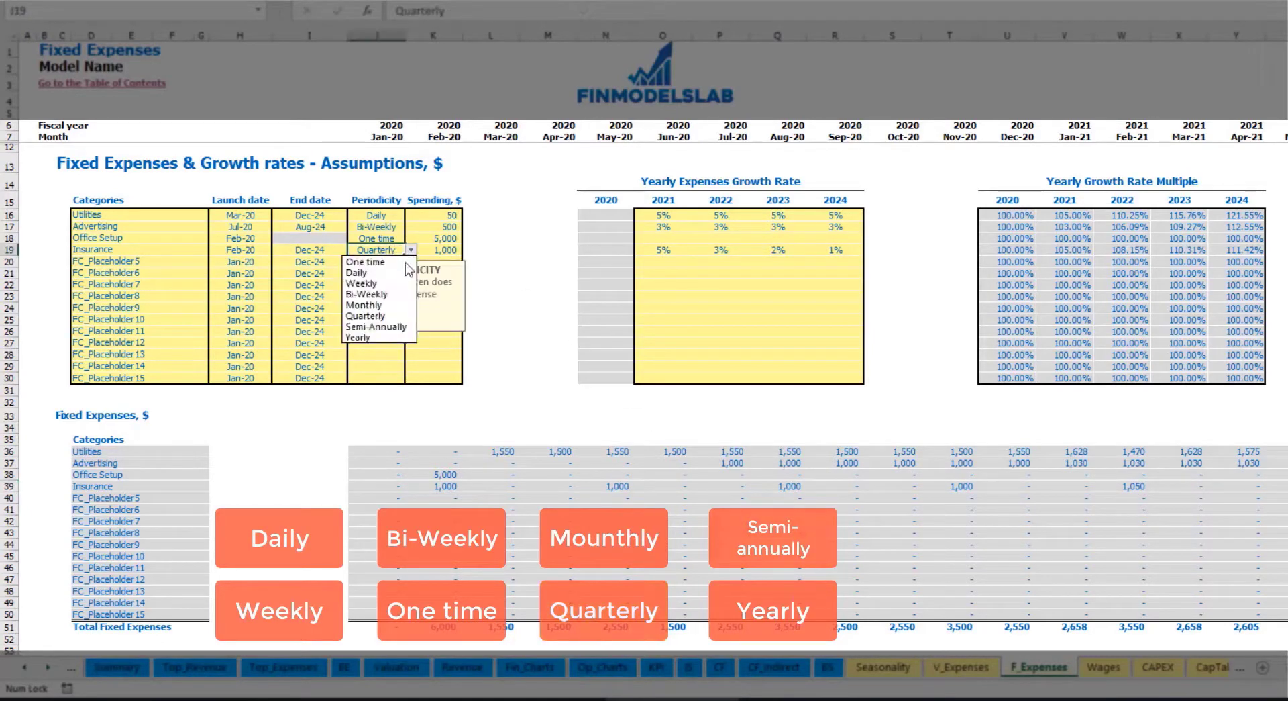
click(396, 327)
drag(446, 486, 1075, 487)
click(1134, 497)
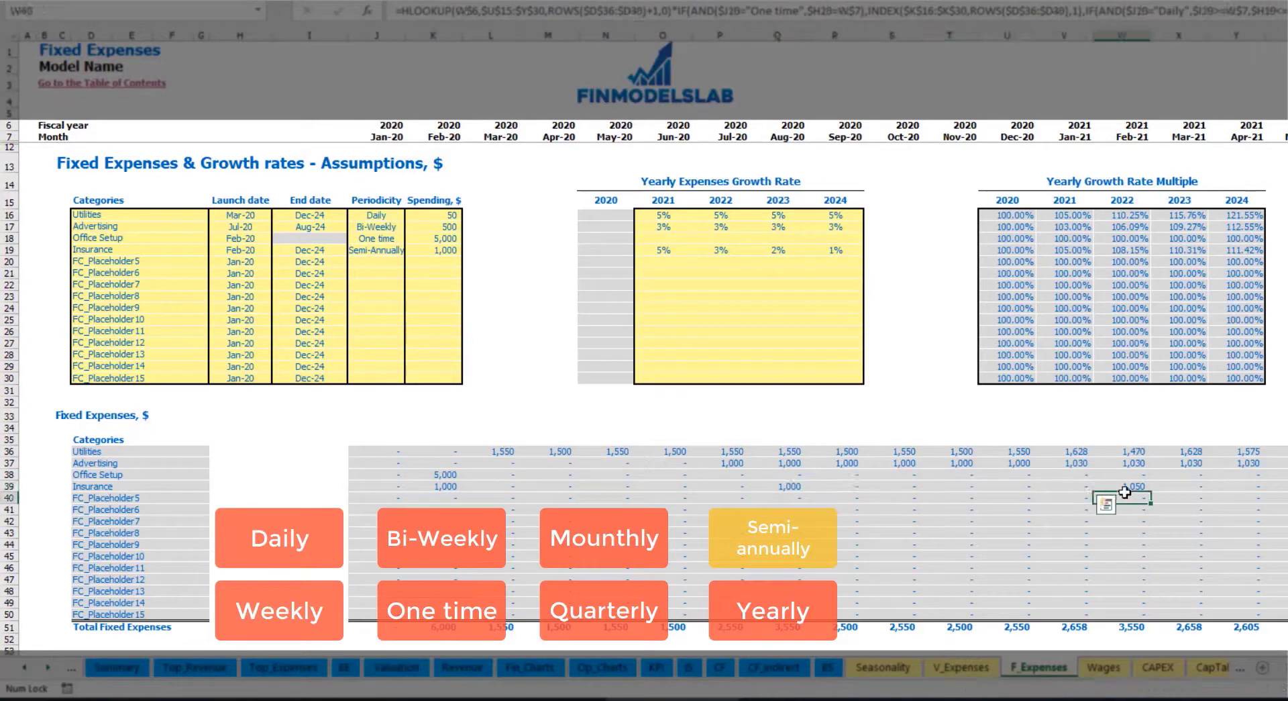
Set the Insurance periodicity to Yearly and check its calculated expenses in Feb-20 and Feb-21.
click(389, 250)
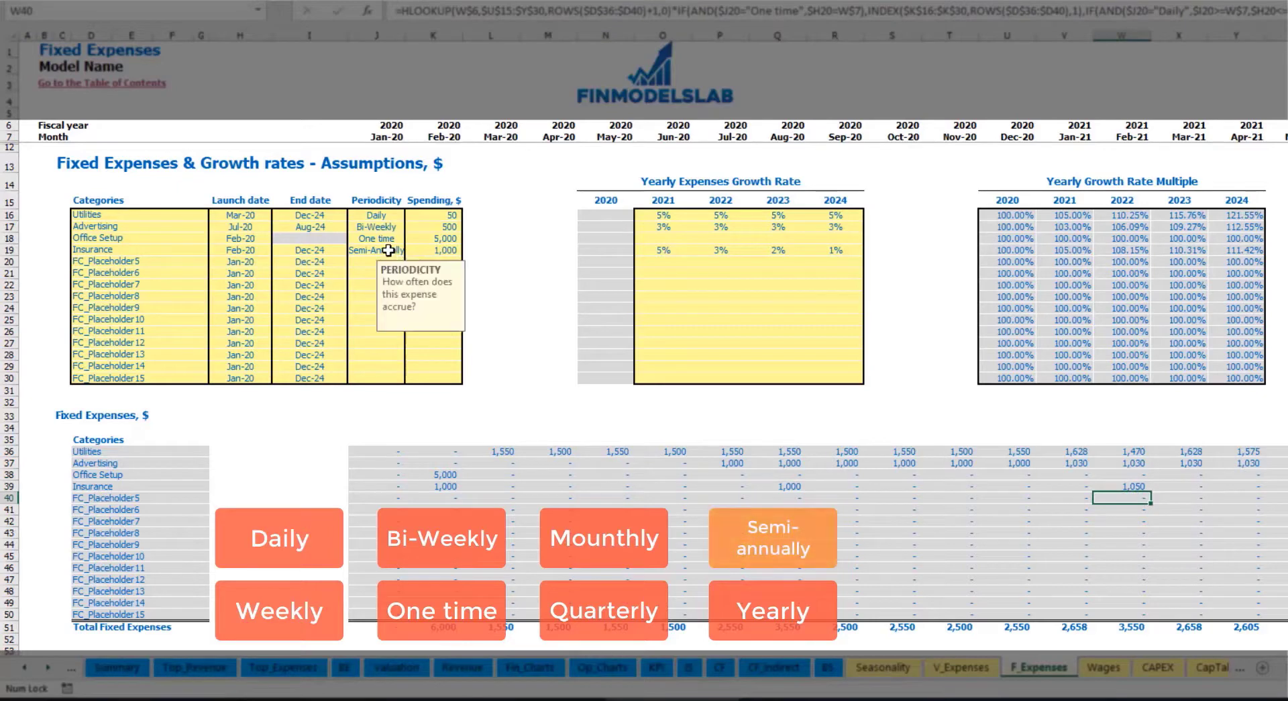
click(410, 249)
click(371, 338)
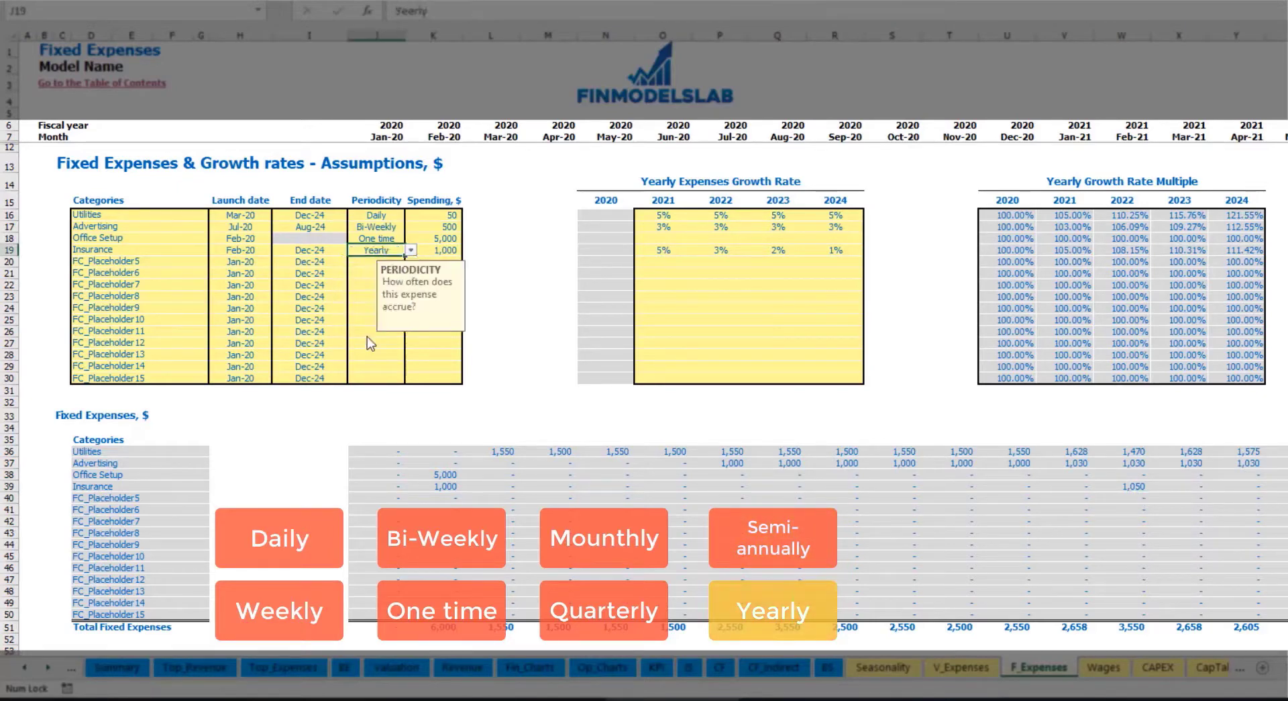
click(436, 488)
key(ctrl+c)
drag(437, 489, 1278, 486)
key(ctrl+v)
click(1134, 486)
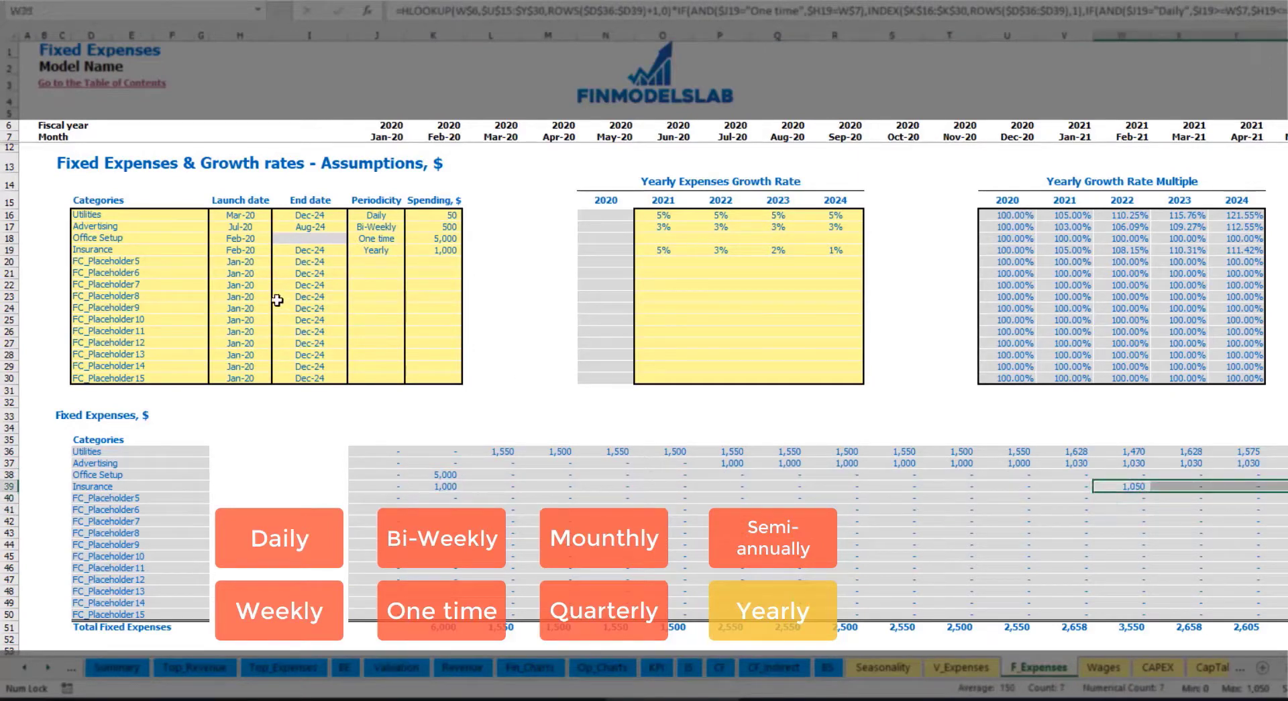
Review the launch date and end date set for Insurance.
click(249, 249)
click(310, 249)
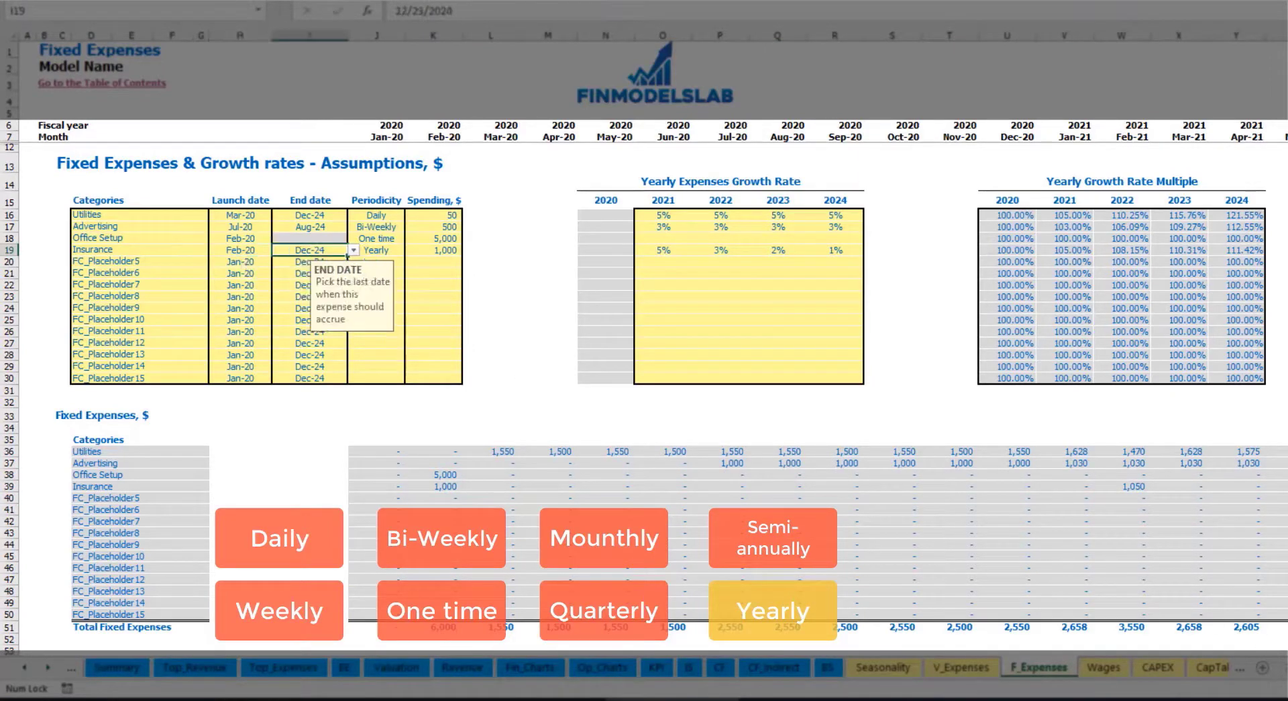
click(881, 384)
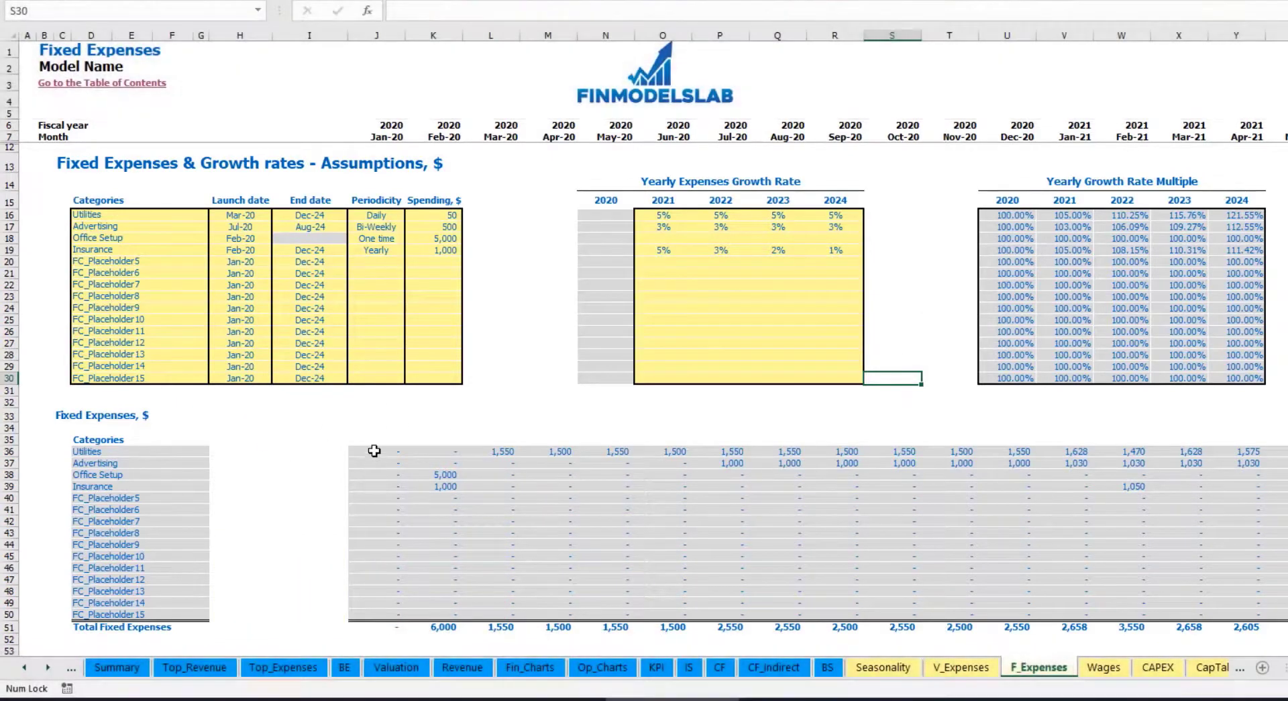
Trace the calculated monthly fixed expenses to the income statement and expand Total Fixed Expenses to examine its individual categories.
mouse_move(375, 450)
mouse_down()
mouse_move(949, 534)
mouse_move(1182, 610)
mouse_up()
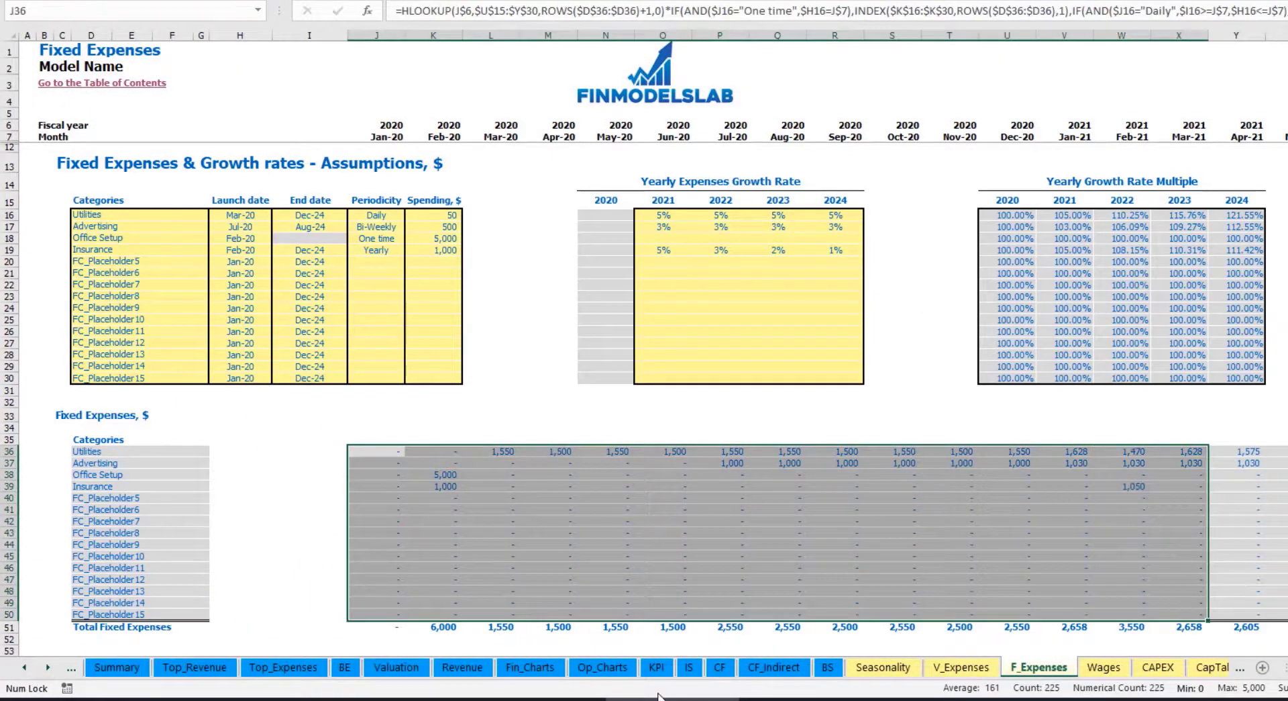
click(688, 667)
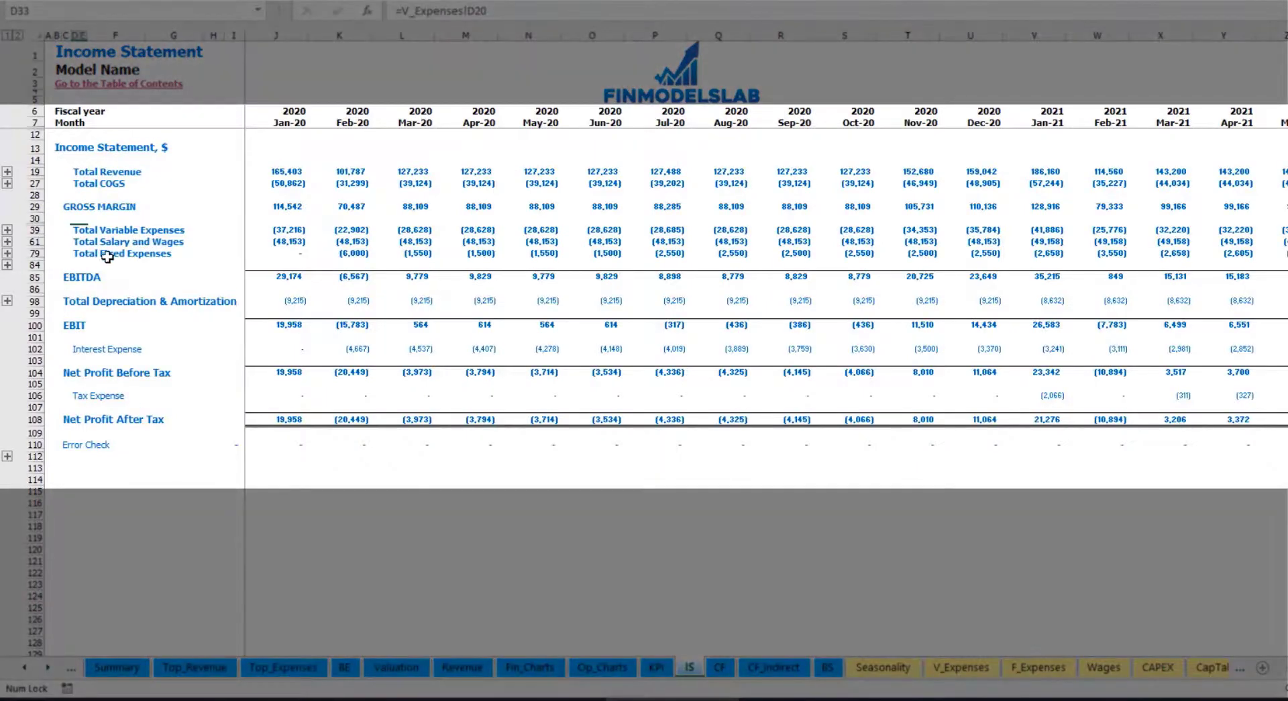
click(74, 253)
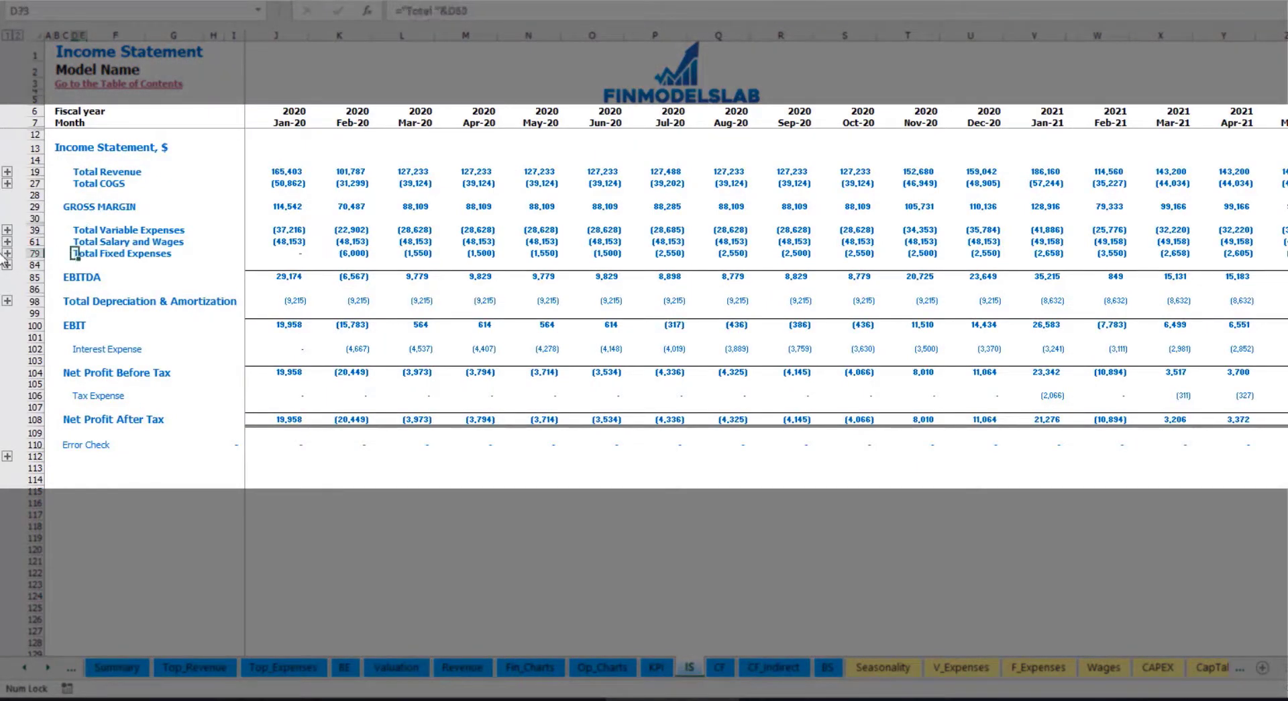
click(7, 253)
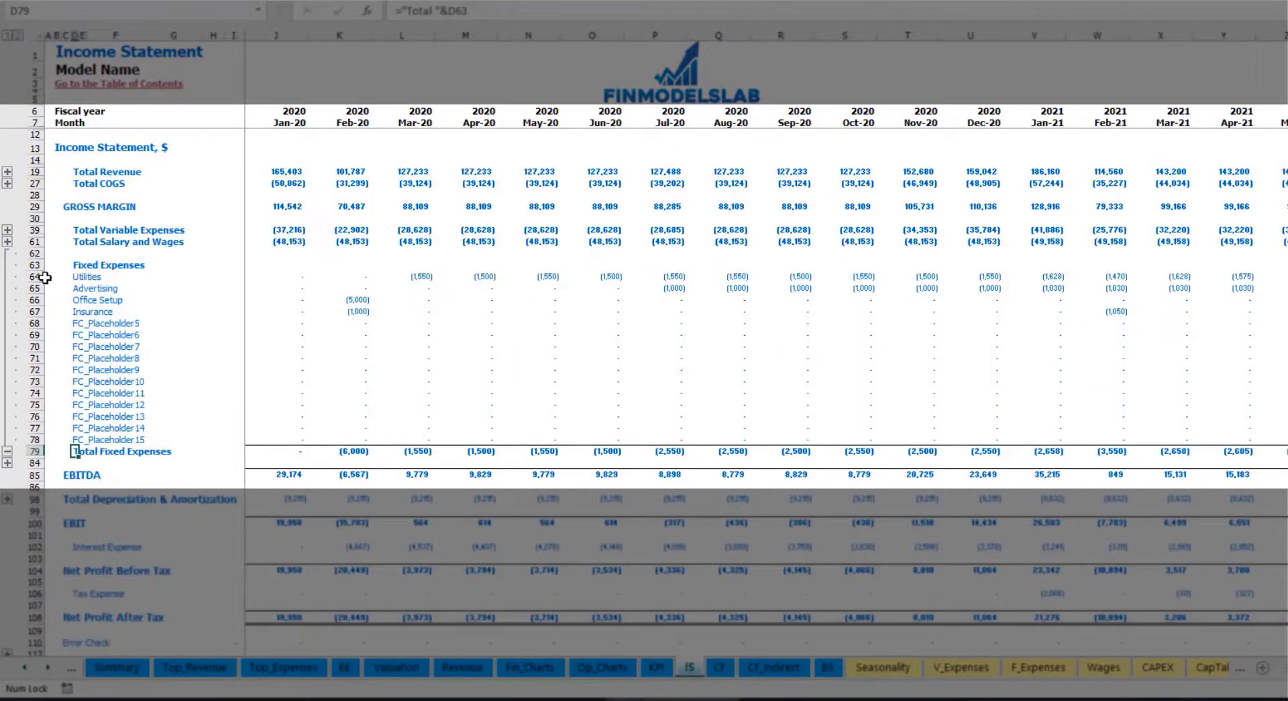
drag(37, 276, 85, 440)
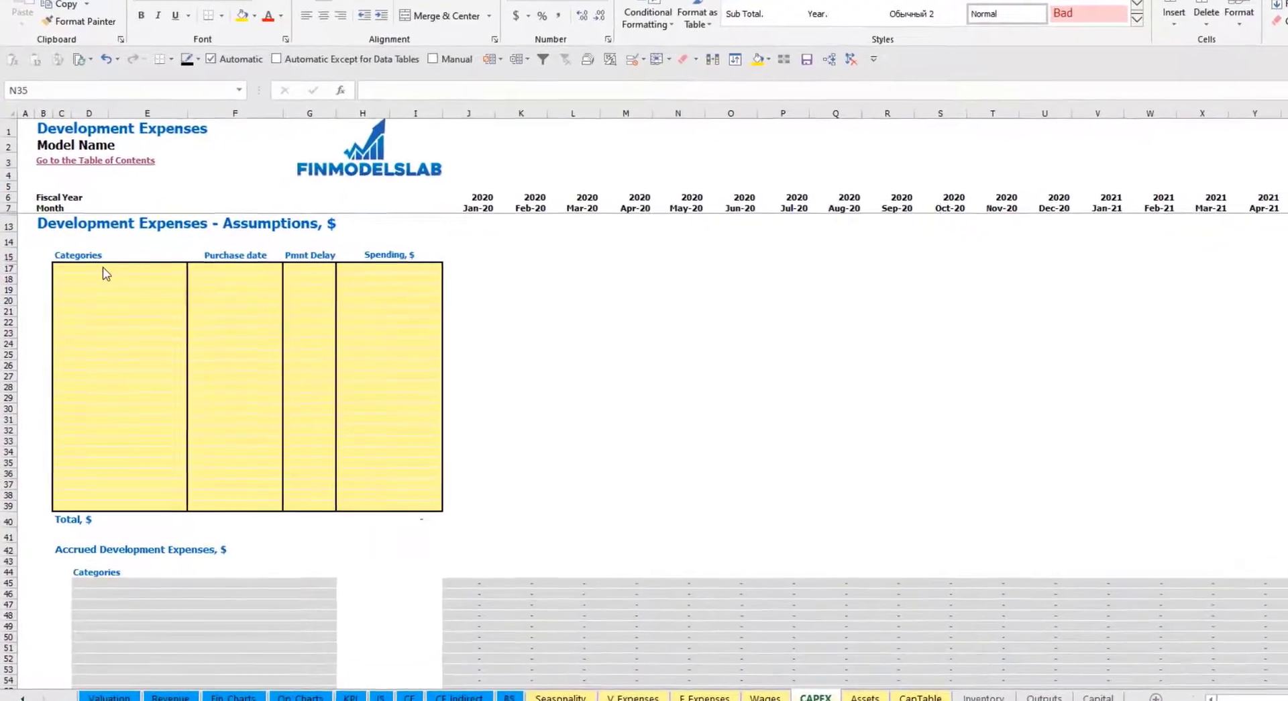
Name the first two development expense categories on the CAPEX sheet Kitchen and Other dev exp.
click(97, 279)
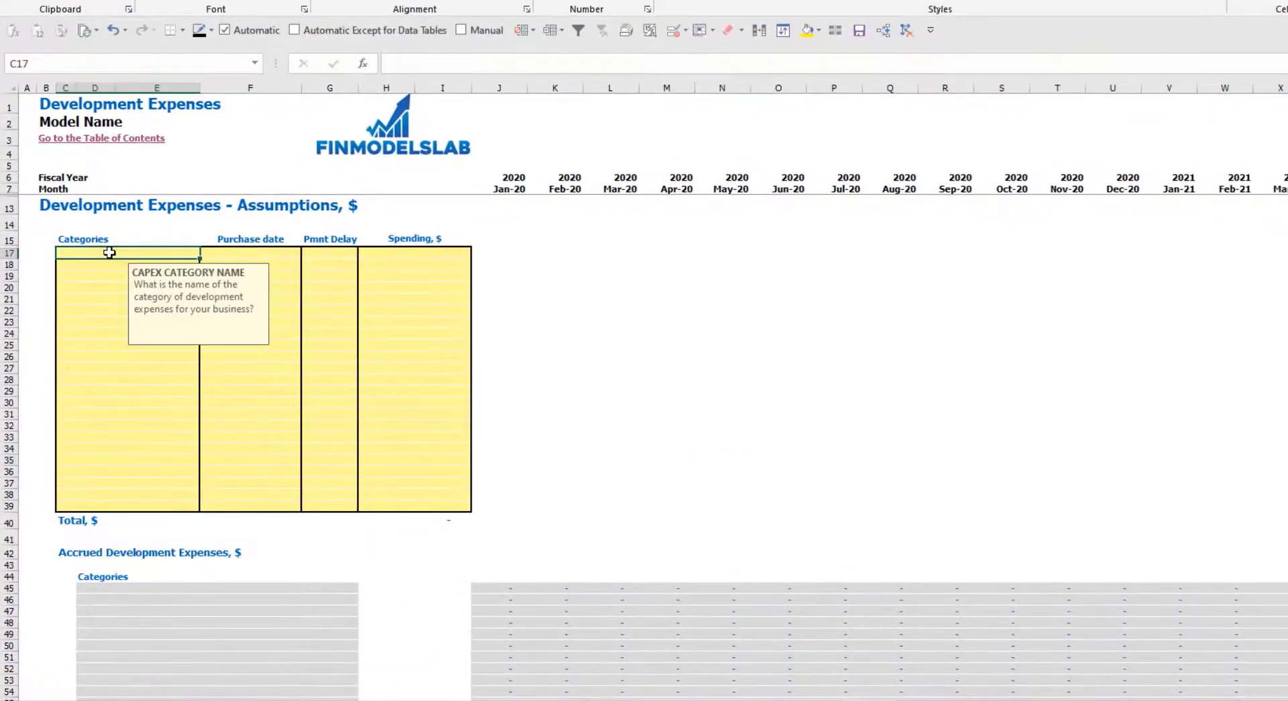
text(Kitchen)
key(Return)
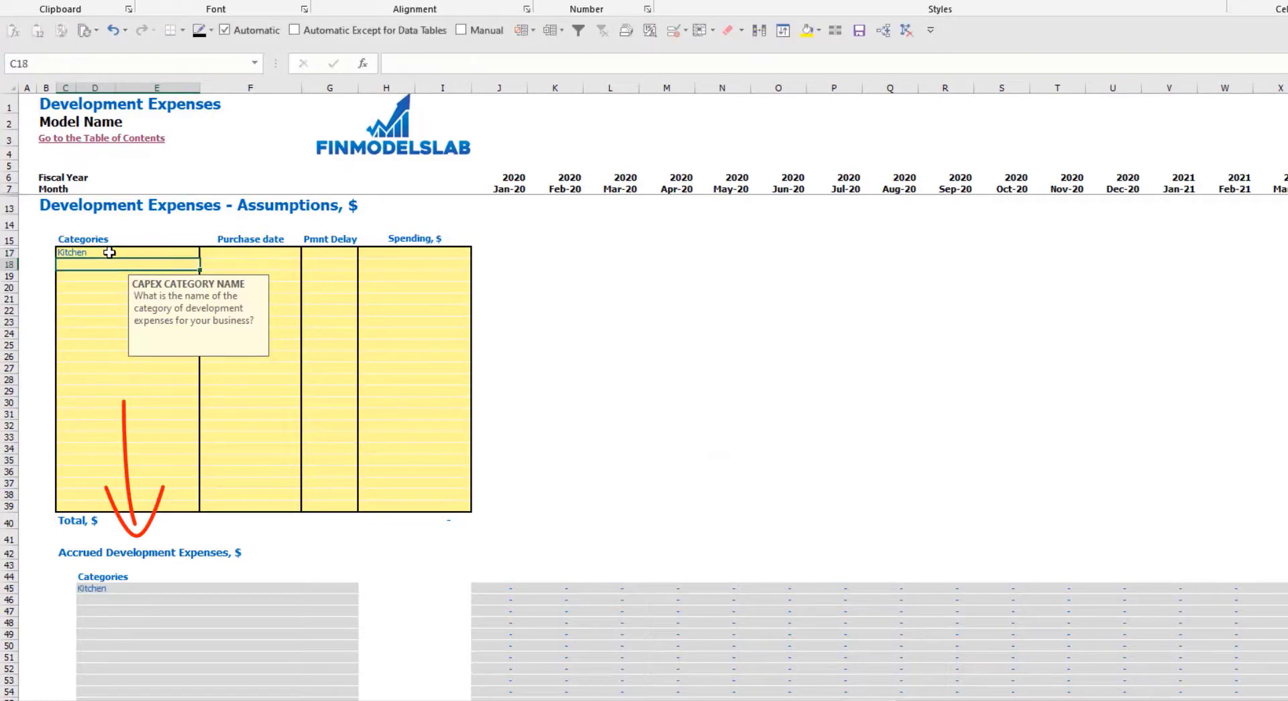
text(Other dev exp)
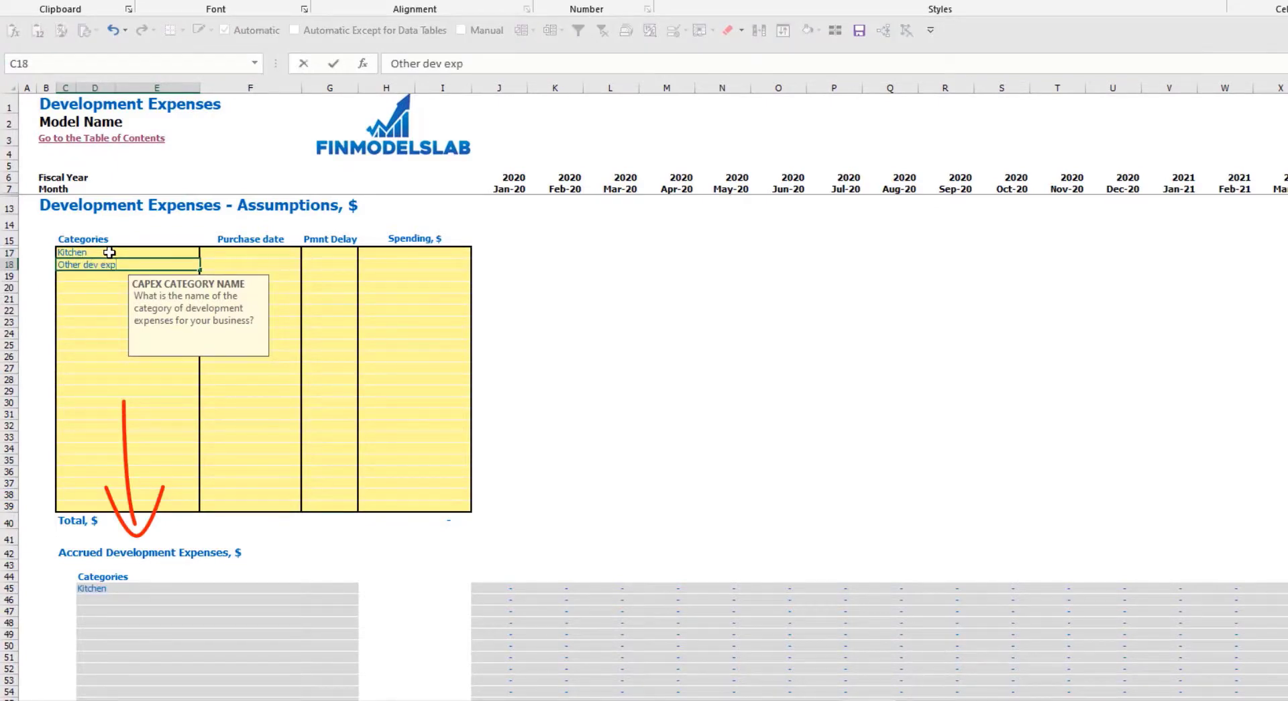
key(Return)
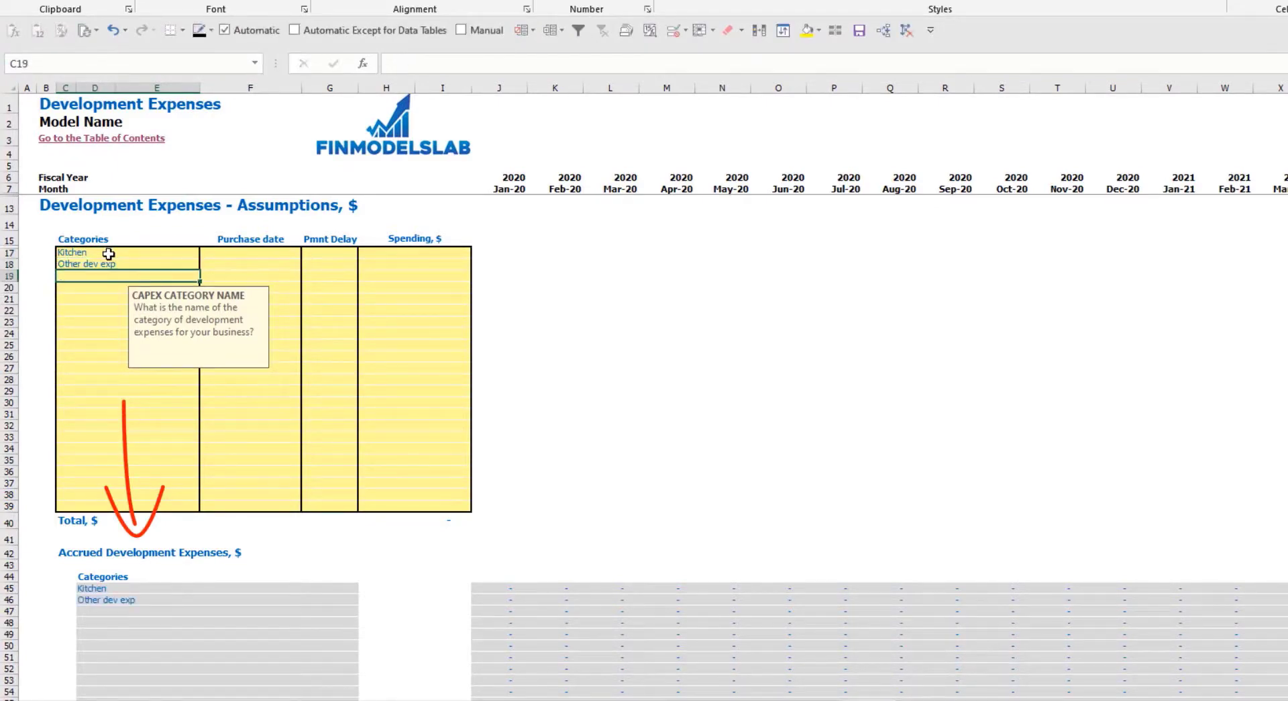
Set the purchase dates to Feb-20 for Kitchen and Mar-20 for Other dev exp.
click(263, 252)
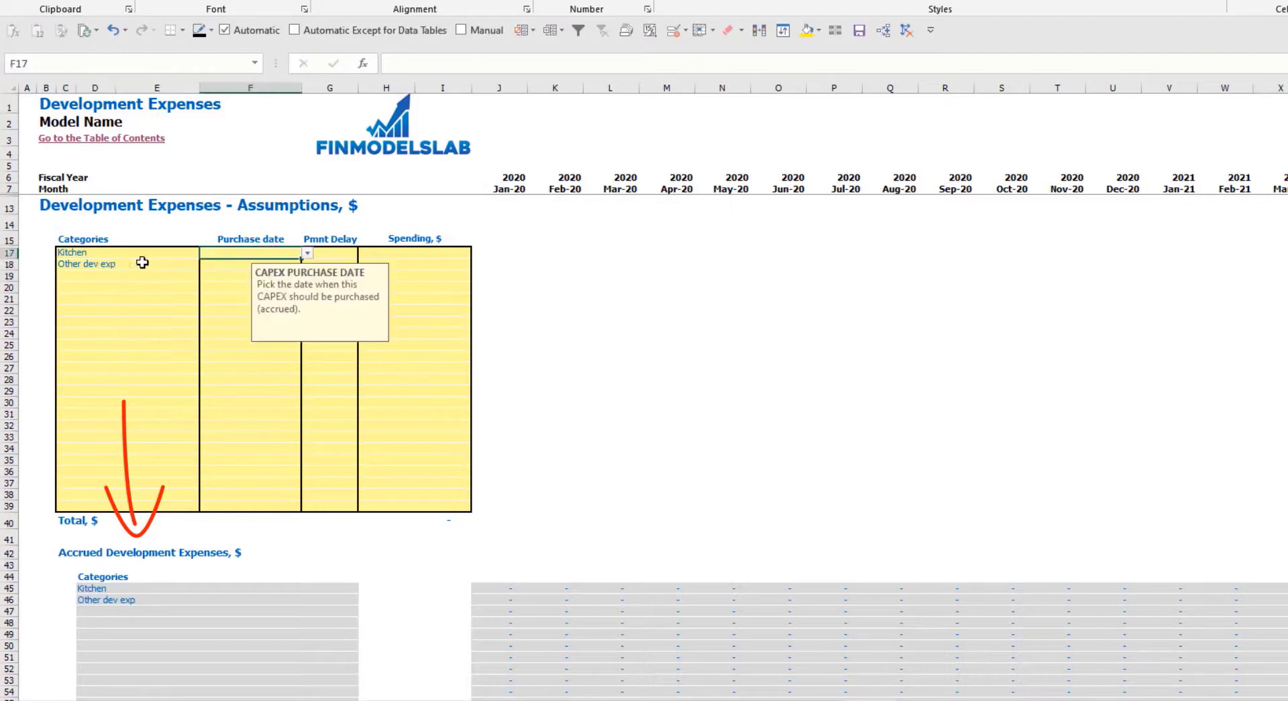
click(307, 253)
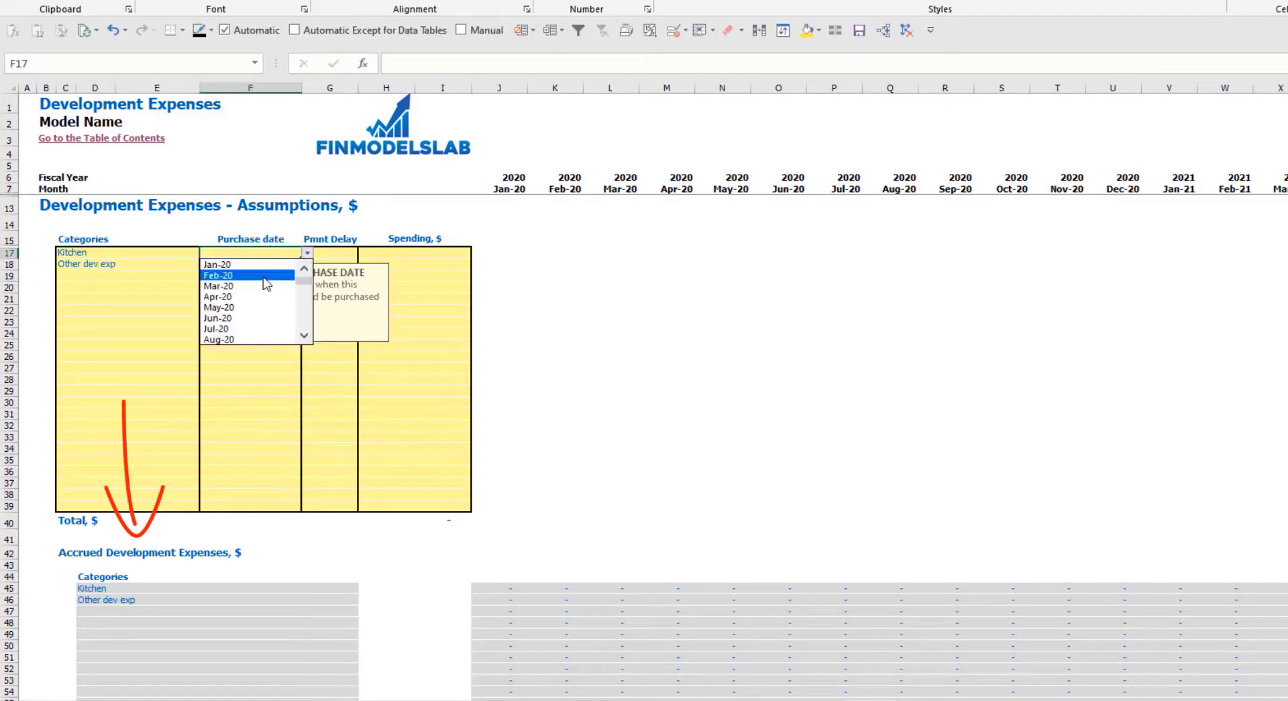
click(268, 275)
click(248, 264)
click(307, 264)
click(268, 297)
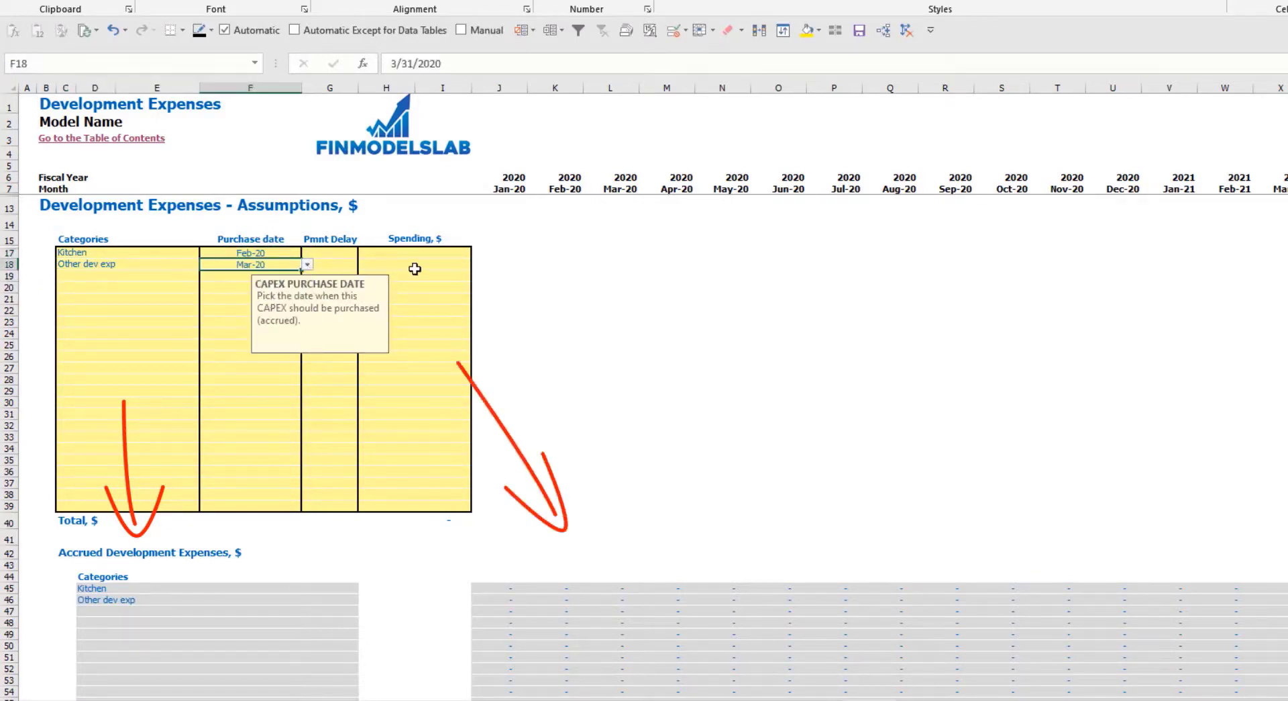
Enter spending of 50,000 for Kitchen and 10,000 for Other dev exp.
click(420, 253)
text(50000)
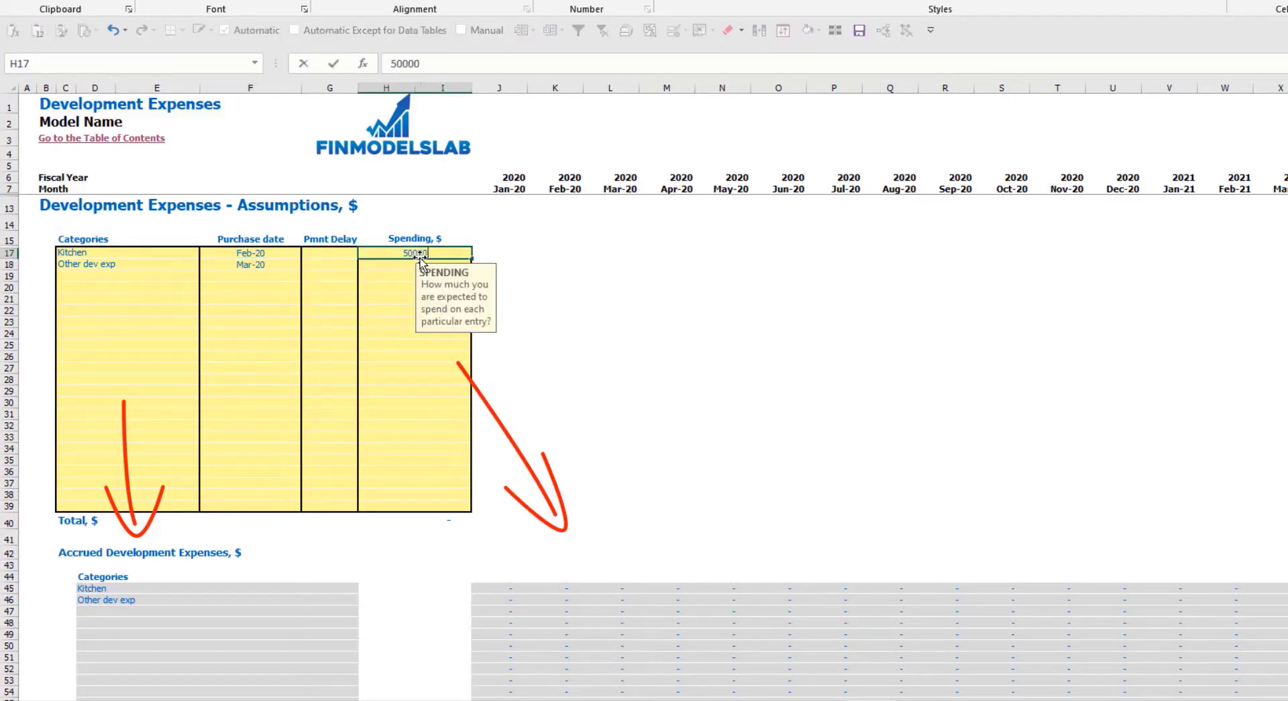
key(Return)
text(10)
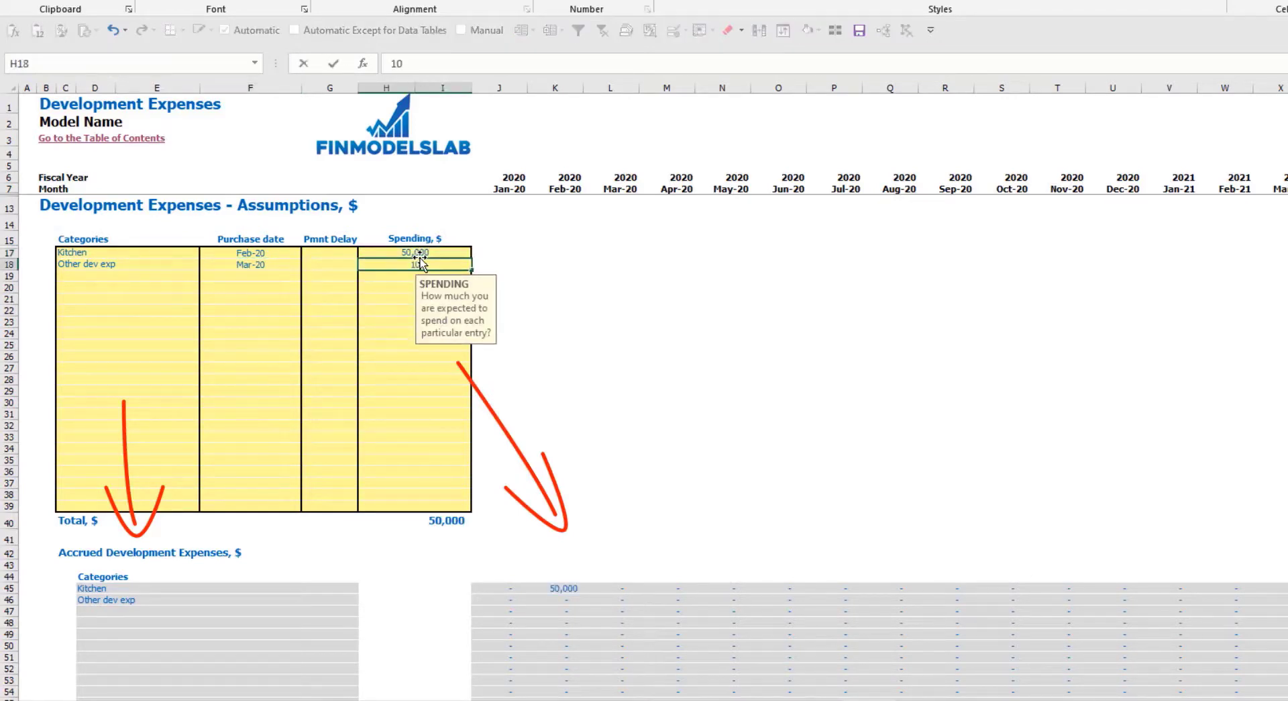
text(,000)
key(Return)
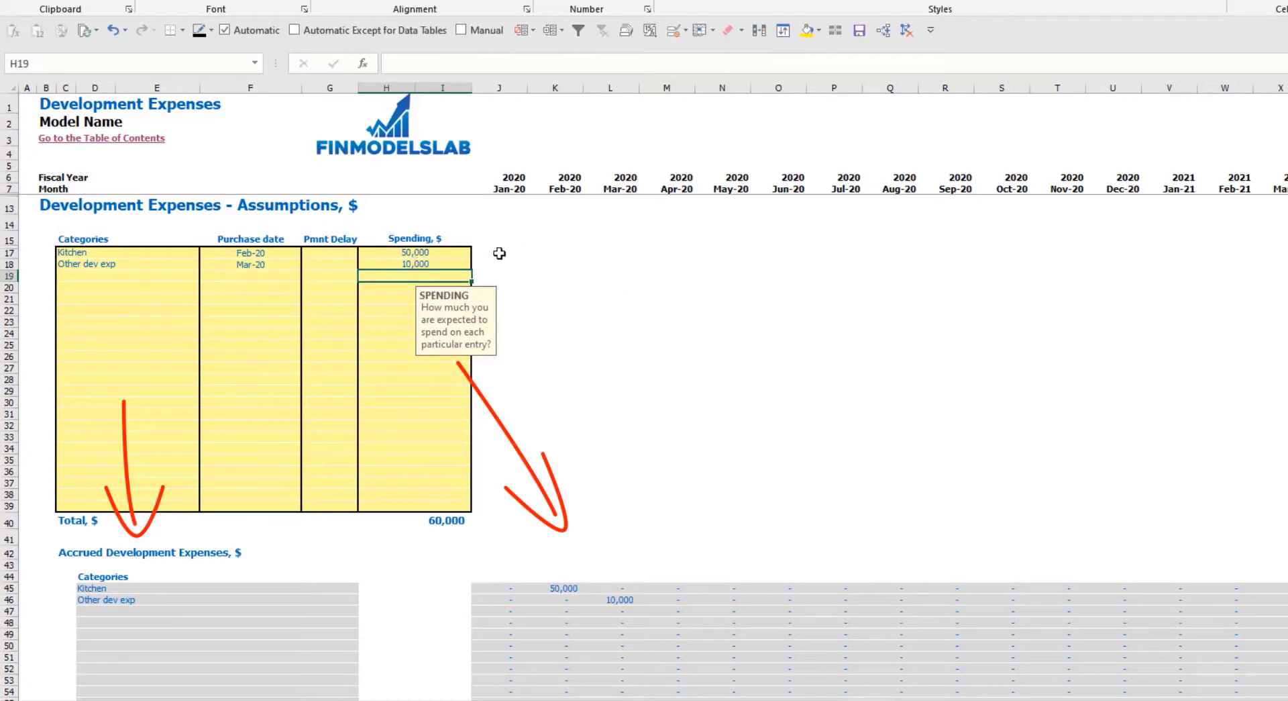
Set the Kitchen payment delay to 2M and check its payment in Apr-20 under Paid Development Expenses.
click(333, 257)
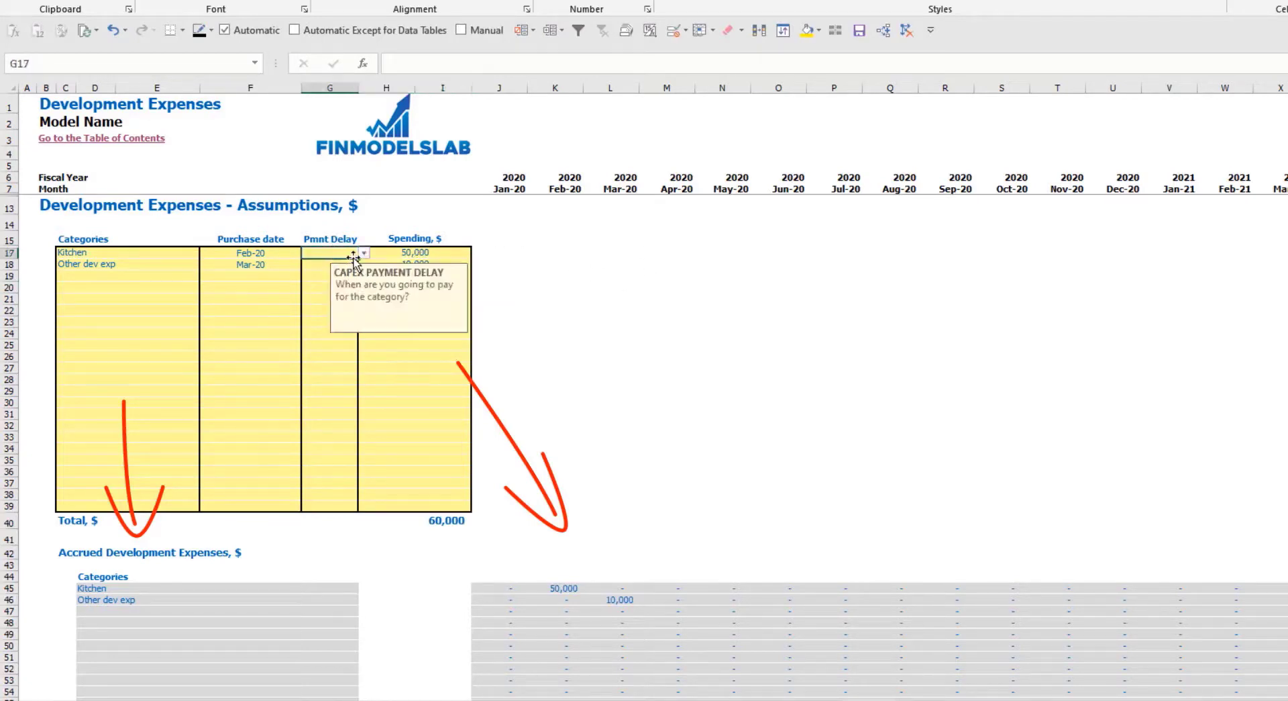
click(363, 252)
click(342, 287)
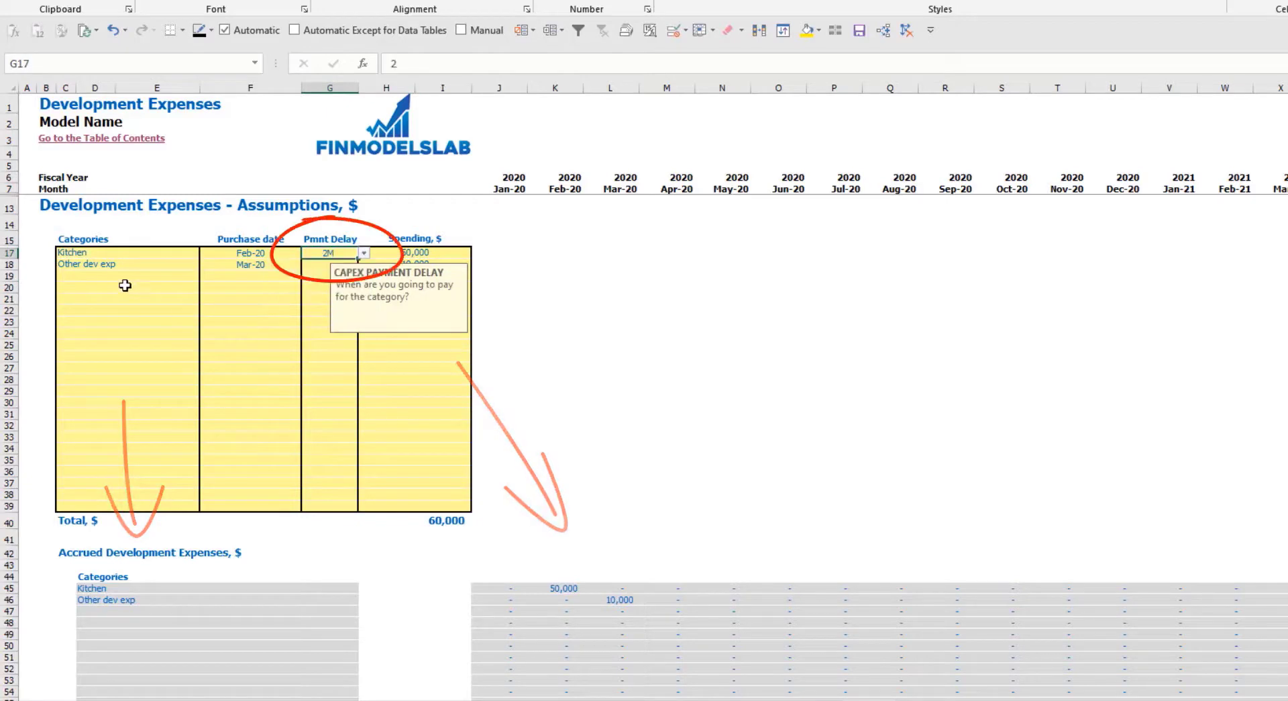
scroll(510, 385, down, 10)
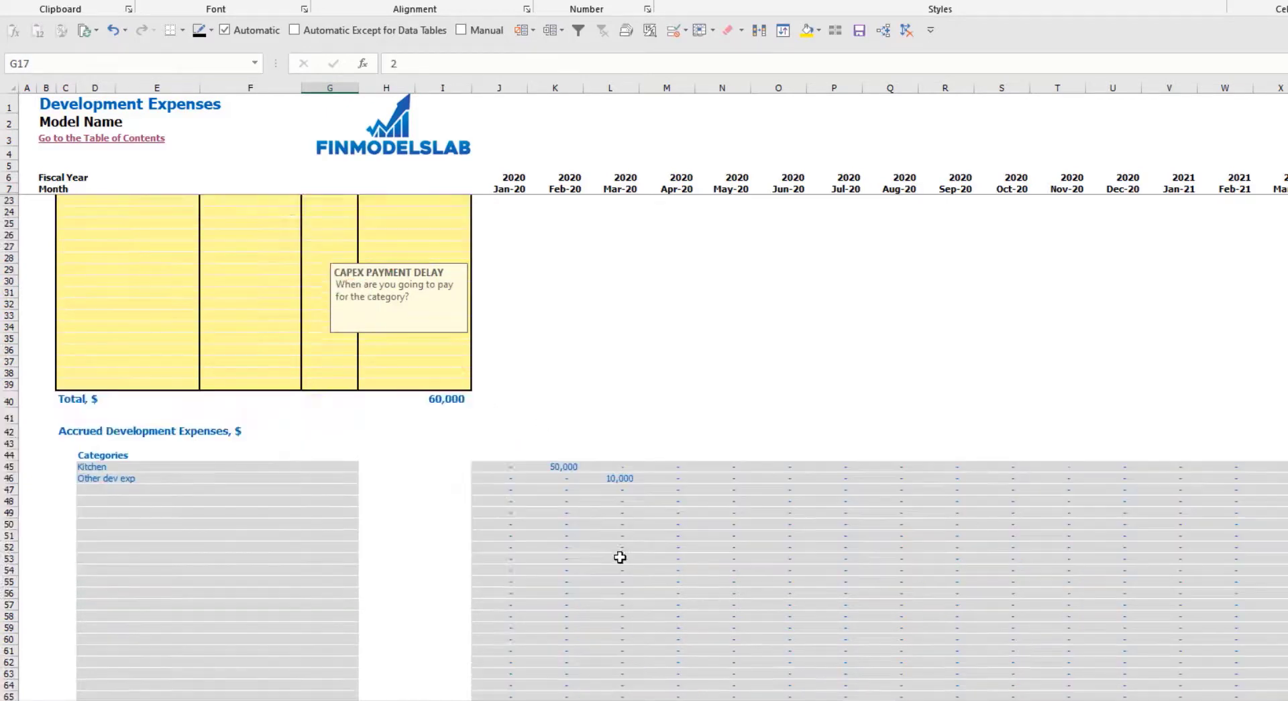
click(670, 559)
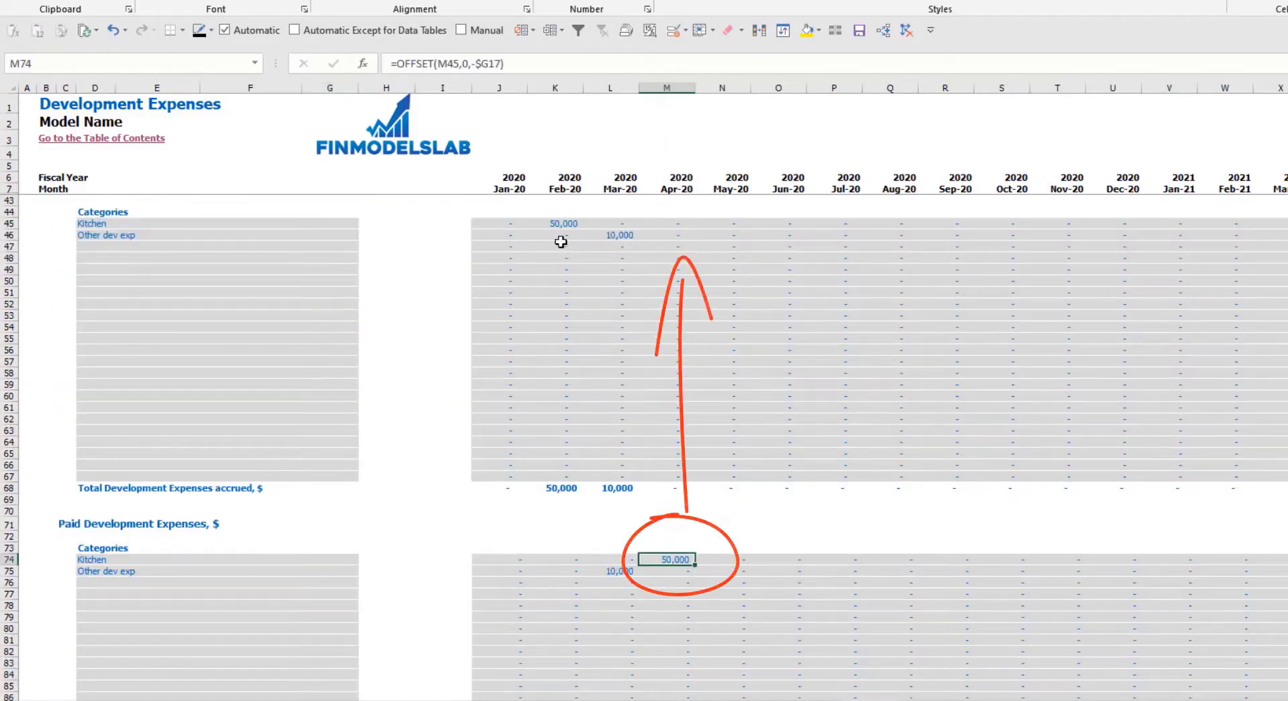
Set the Other dev exp payment delay to 3M and check its payment in Jun-20 under Paid Development Expenses.
scroll(307, 322, up, 10)
click(342, 264)
click(363, 264)
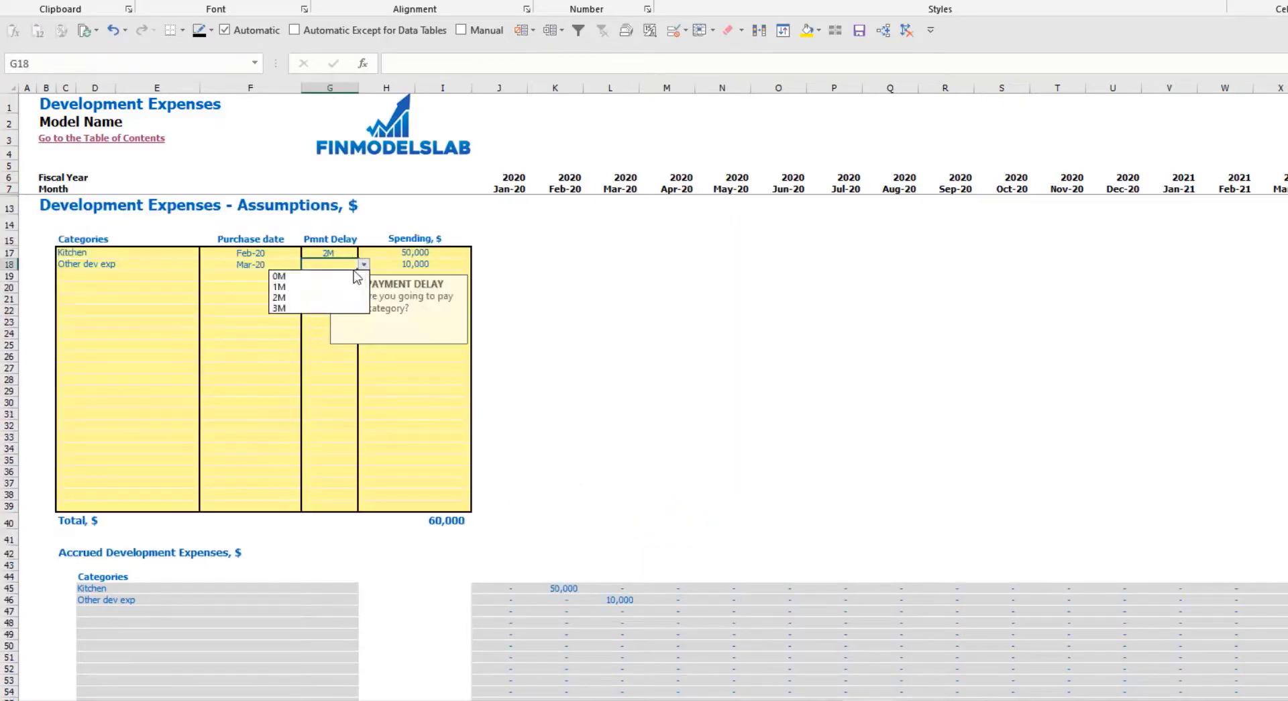
click(332, 308)
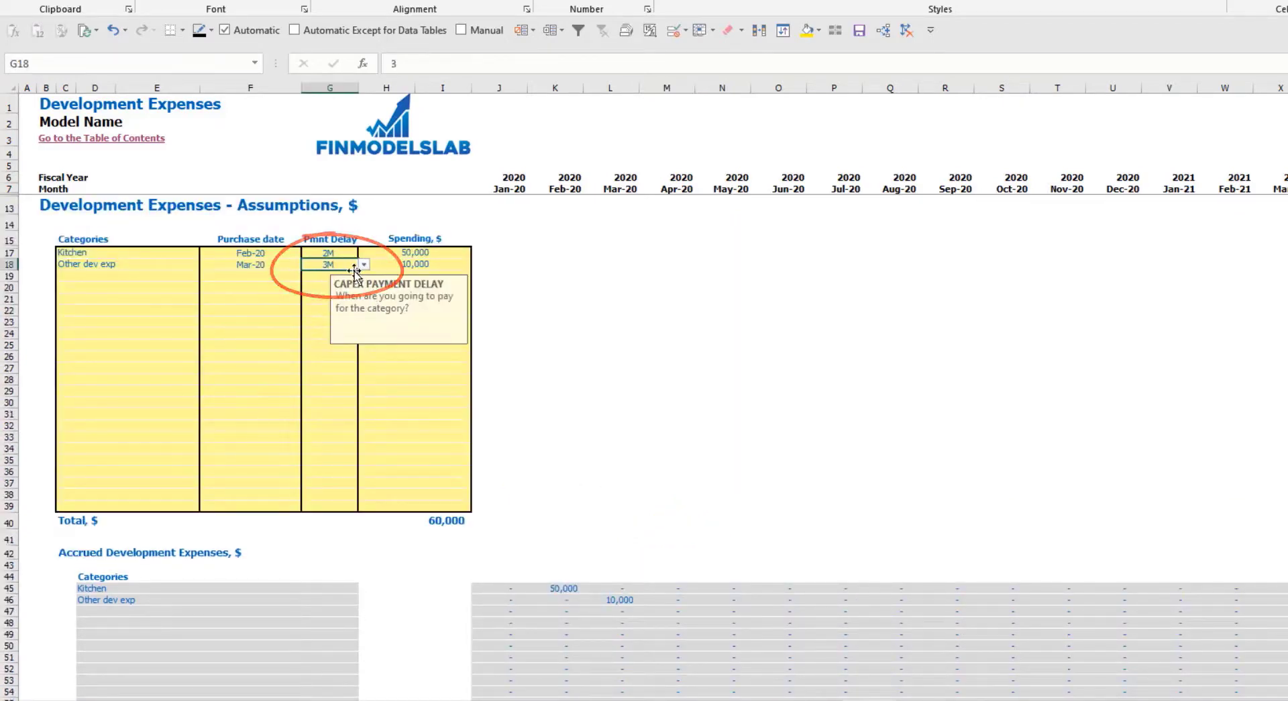
scroll(650, 420, down, 10)
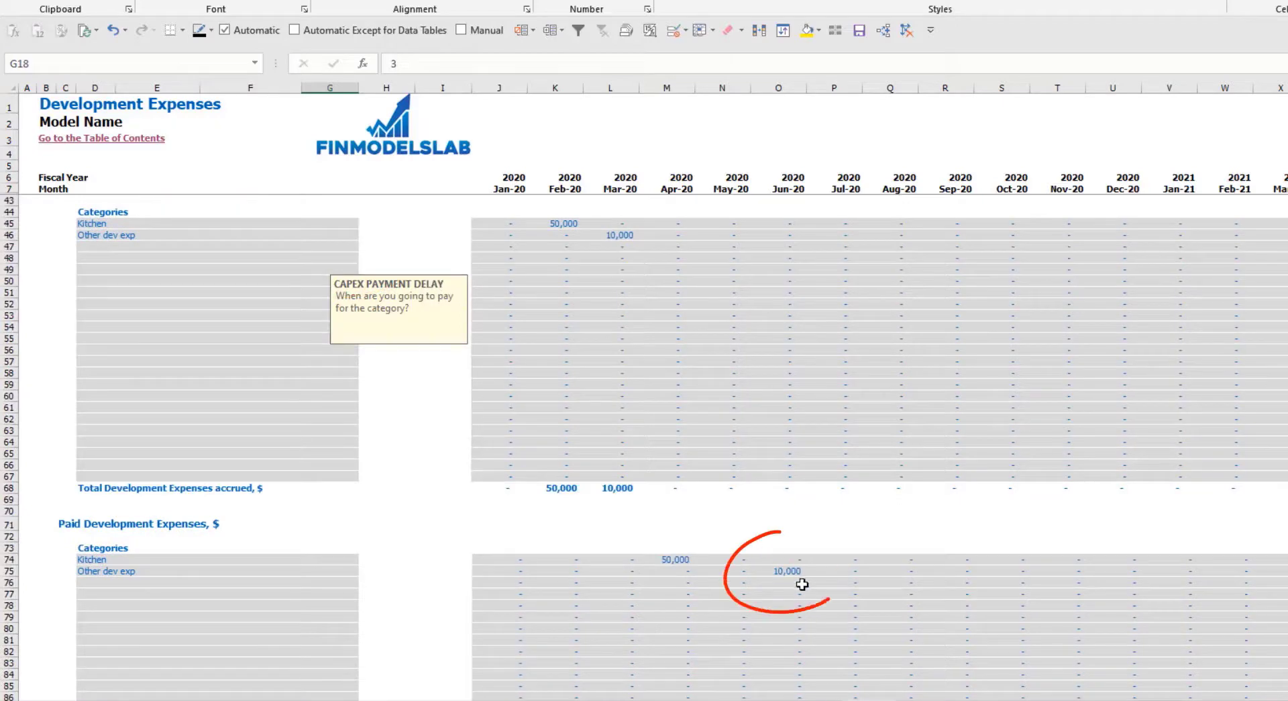
click(779, 582)
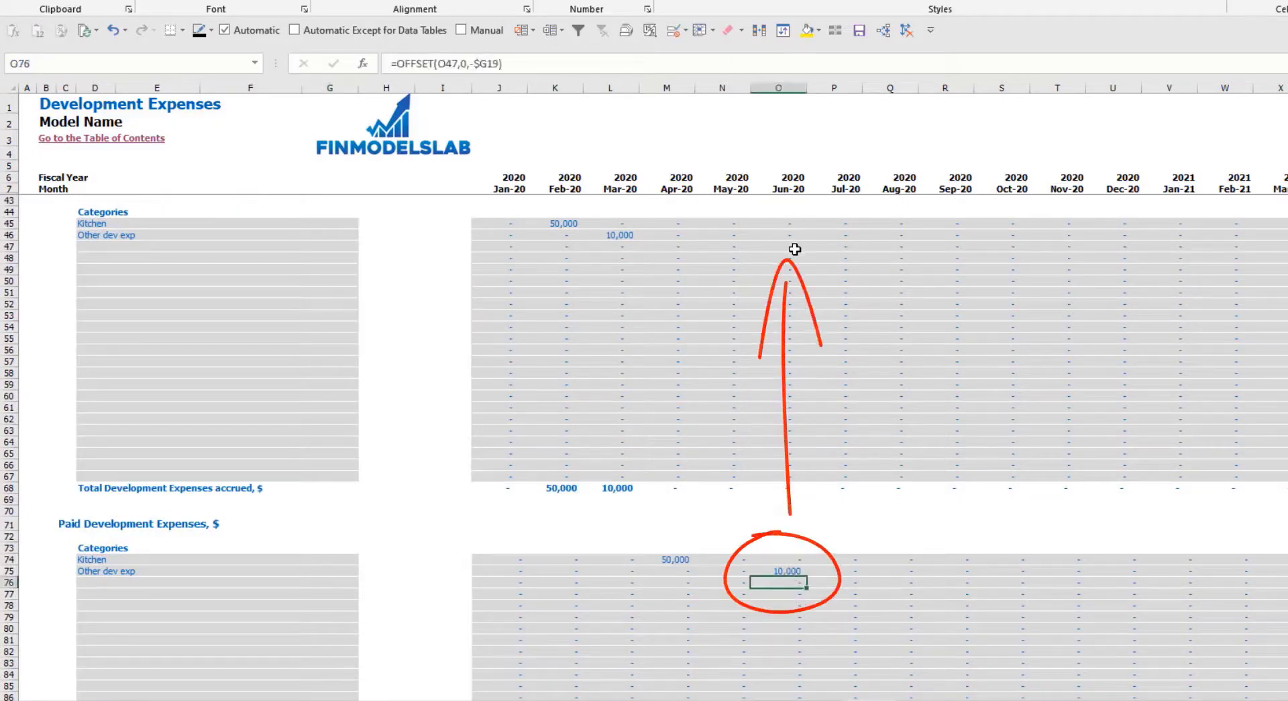
Trace the total development spending to the Book Assets sheet and examine Development CAPEX's book depreciation and closing net book value.
scroll(550, 391, up, 10)
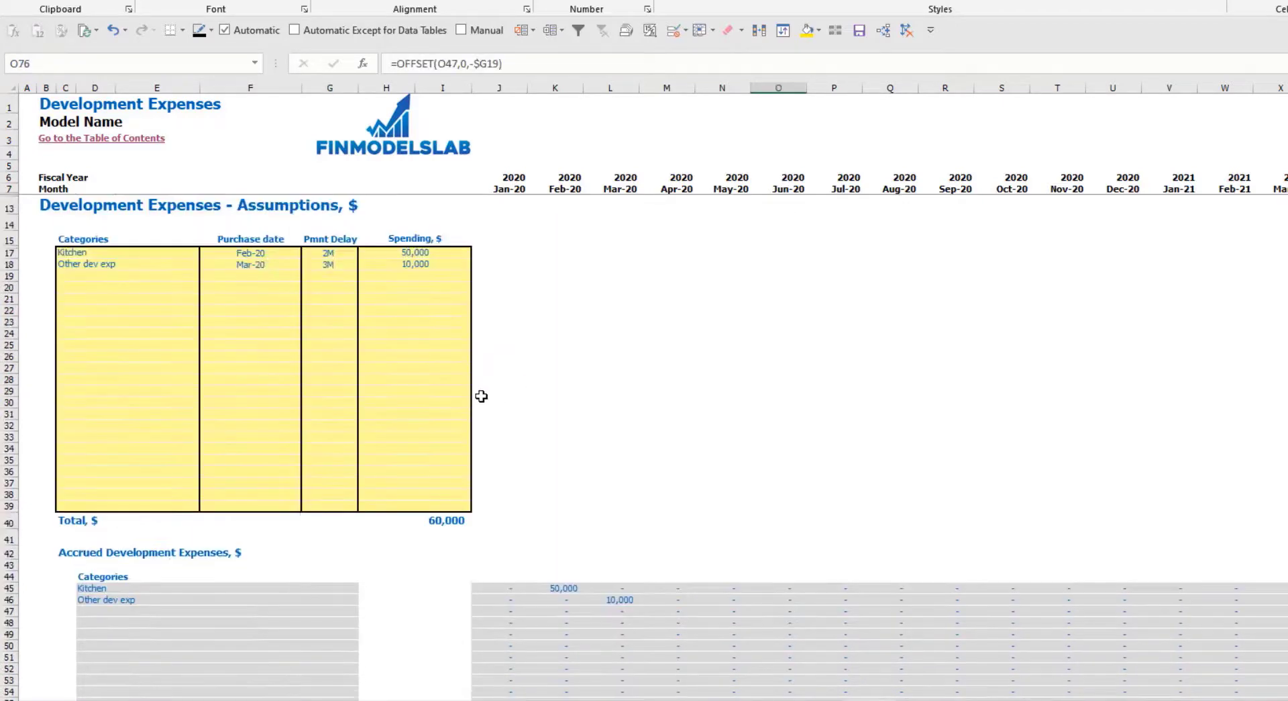
click(375, 521)
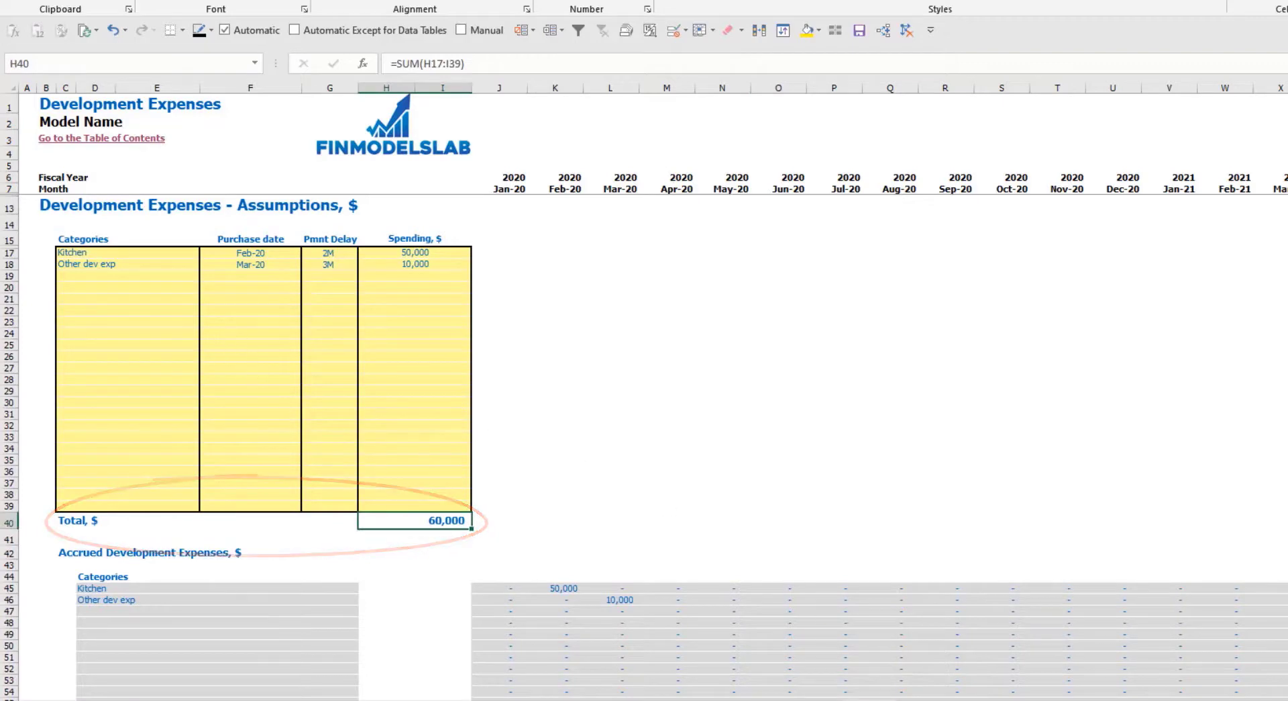
key(ctrl+Page_Down)
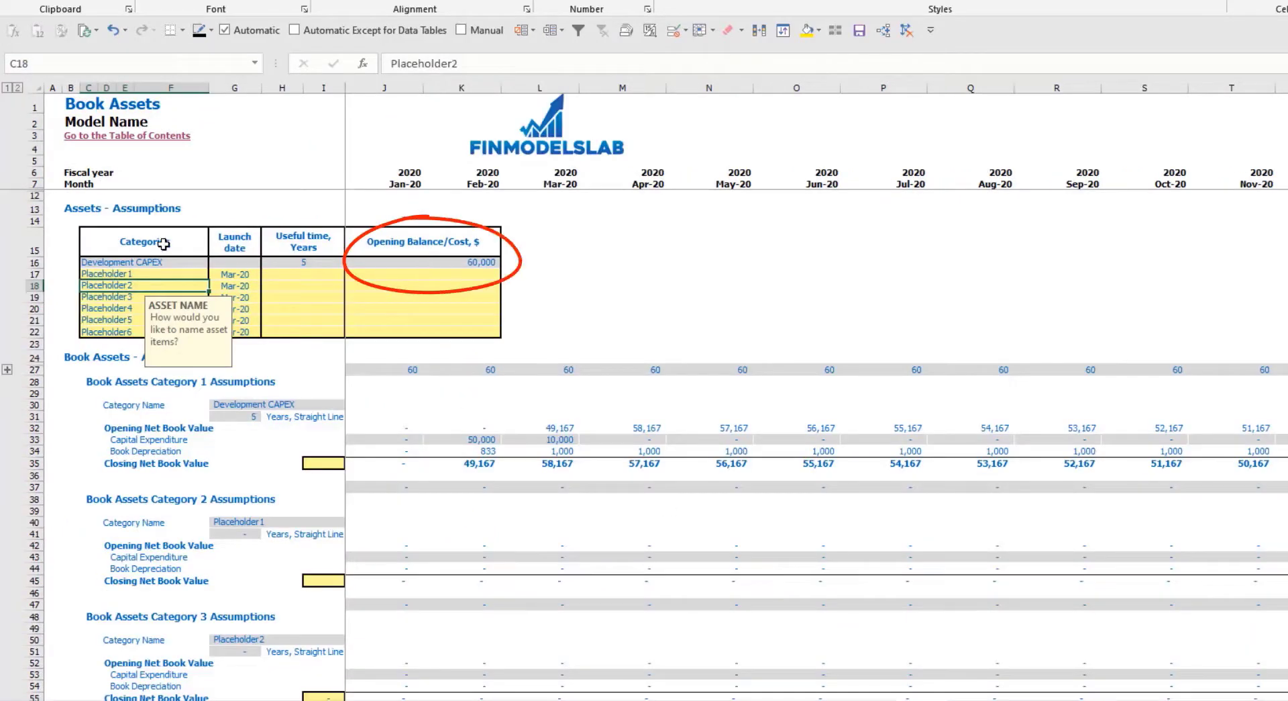
drag(200, 262, 441, 262)
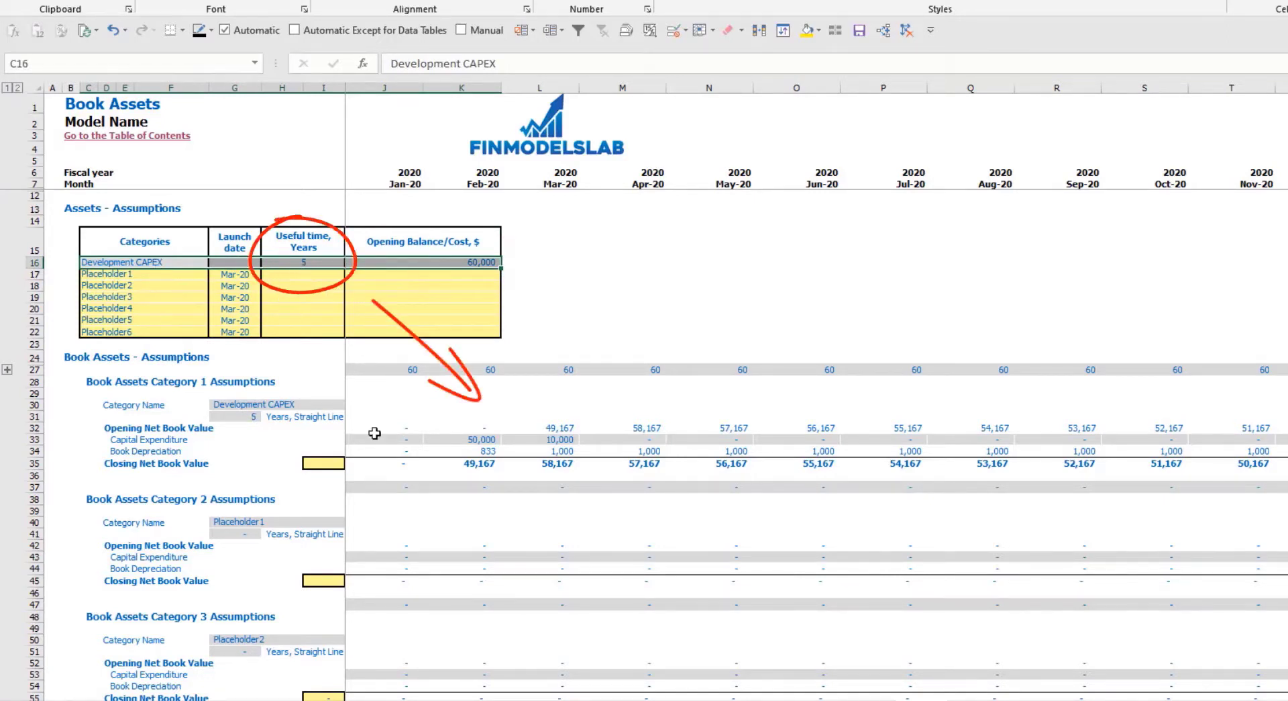
mouse_move(486, 450)
mouse_down()
mouse_move(816, 440)
mouse_move(825, 450)
mouse_up()
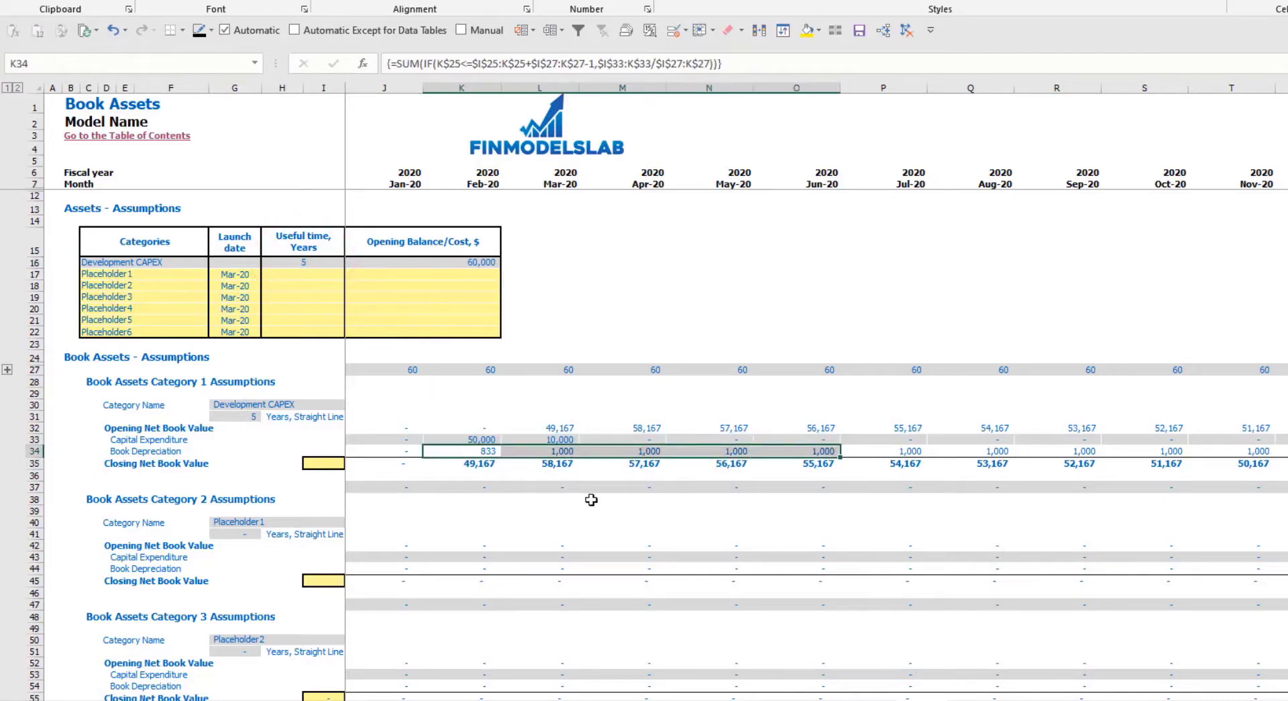
drag(469, 466, 819, 464)
Rename the first placeholder asset category to Other CAPEX and set its launch date to Jun-20.
drag(150, 280, 151, 326)
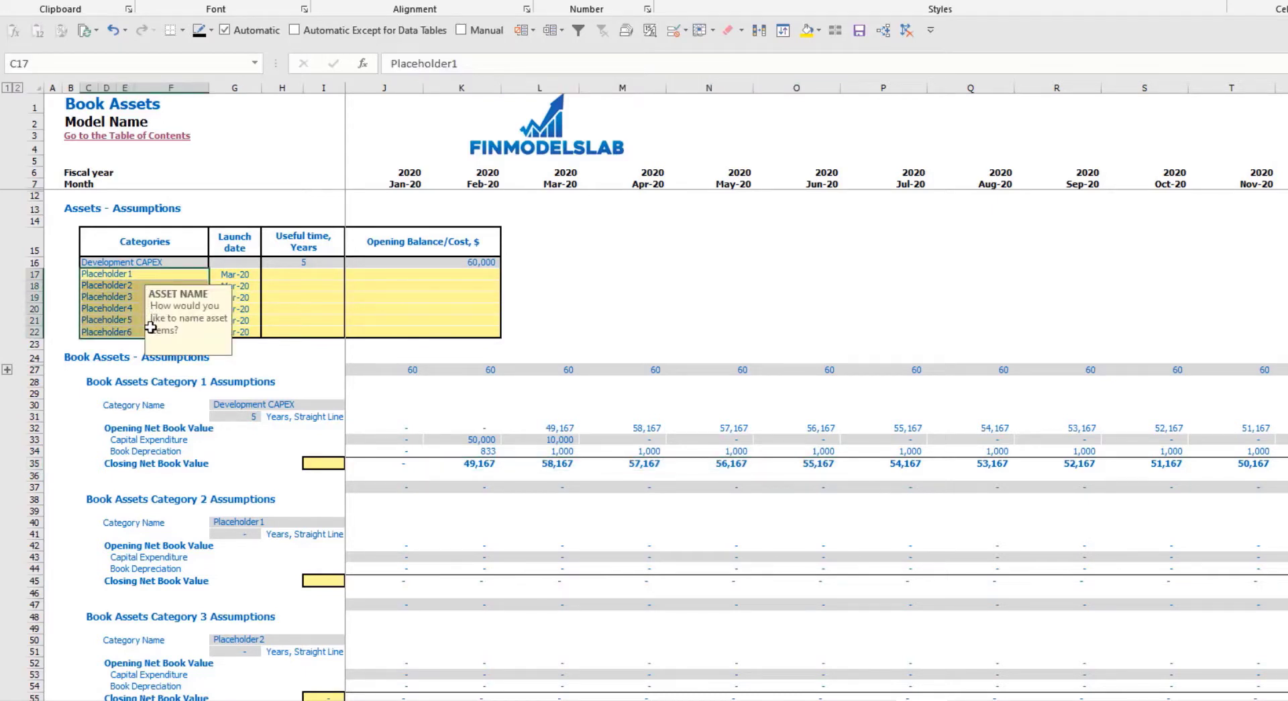
click(116, 274)
text(Other CAPEX)
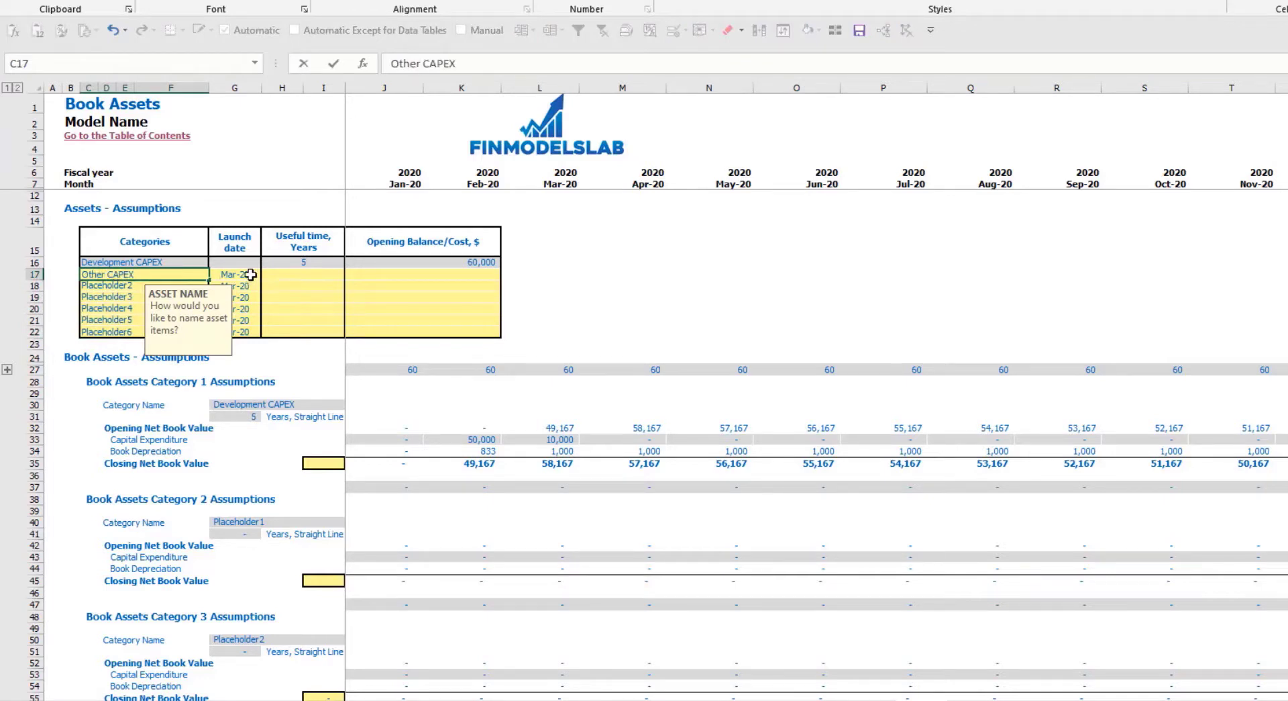
click(251, 275)
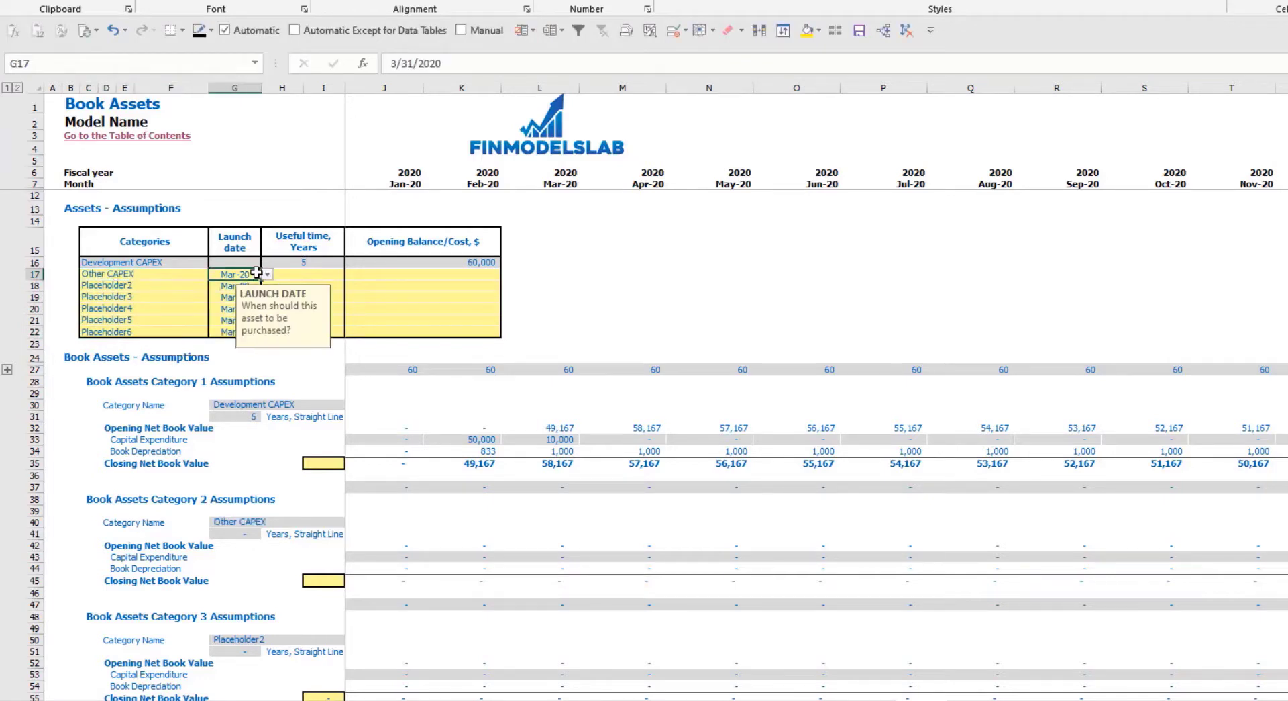
click(267, 274)
click(245, 318)
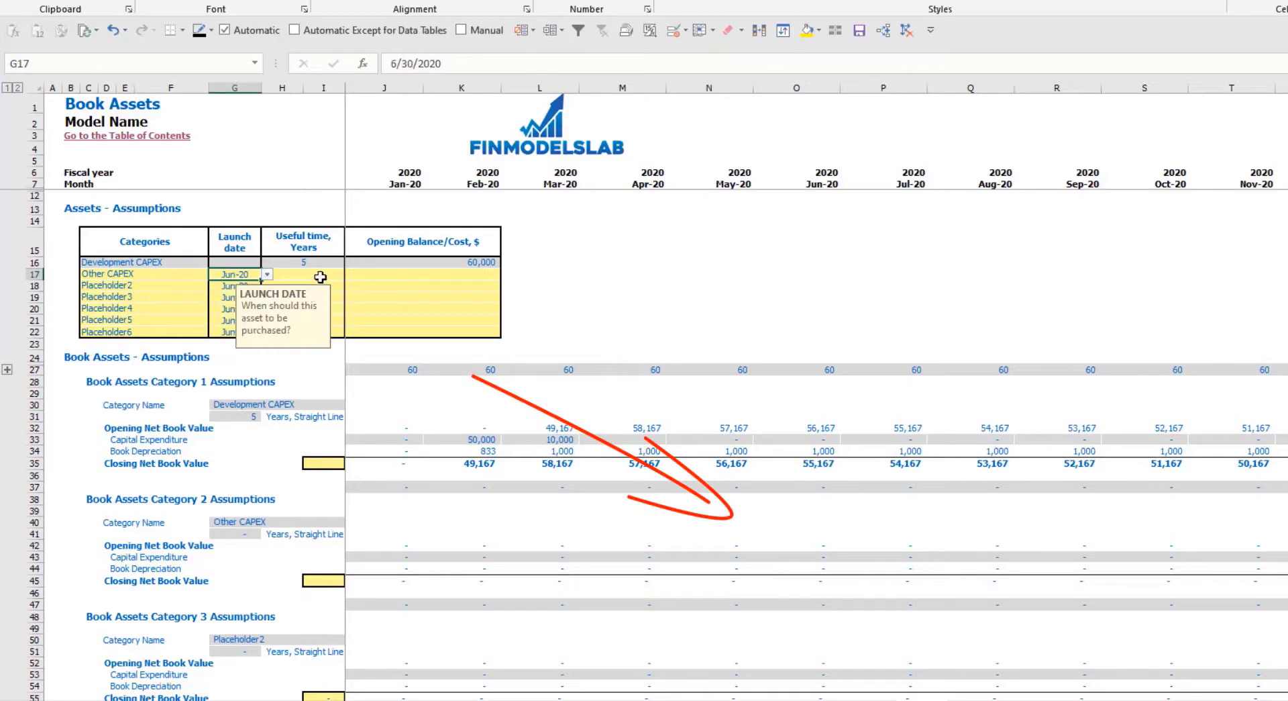
Set the Other CAPEX useful time to 3 years and its opening balance/cost to 5,000.
click(322, 275)
text(3)
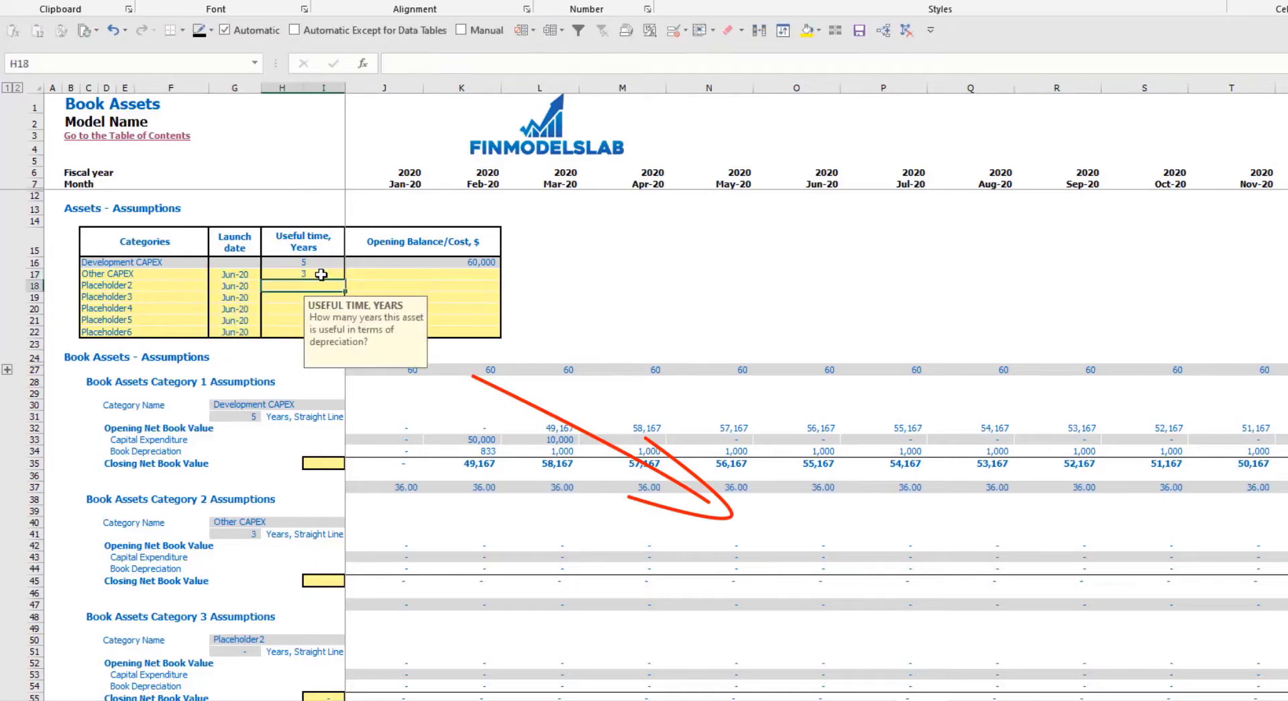
click(412, 271)
text(5,00)
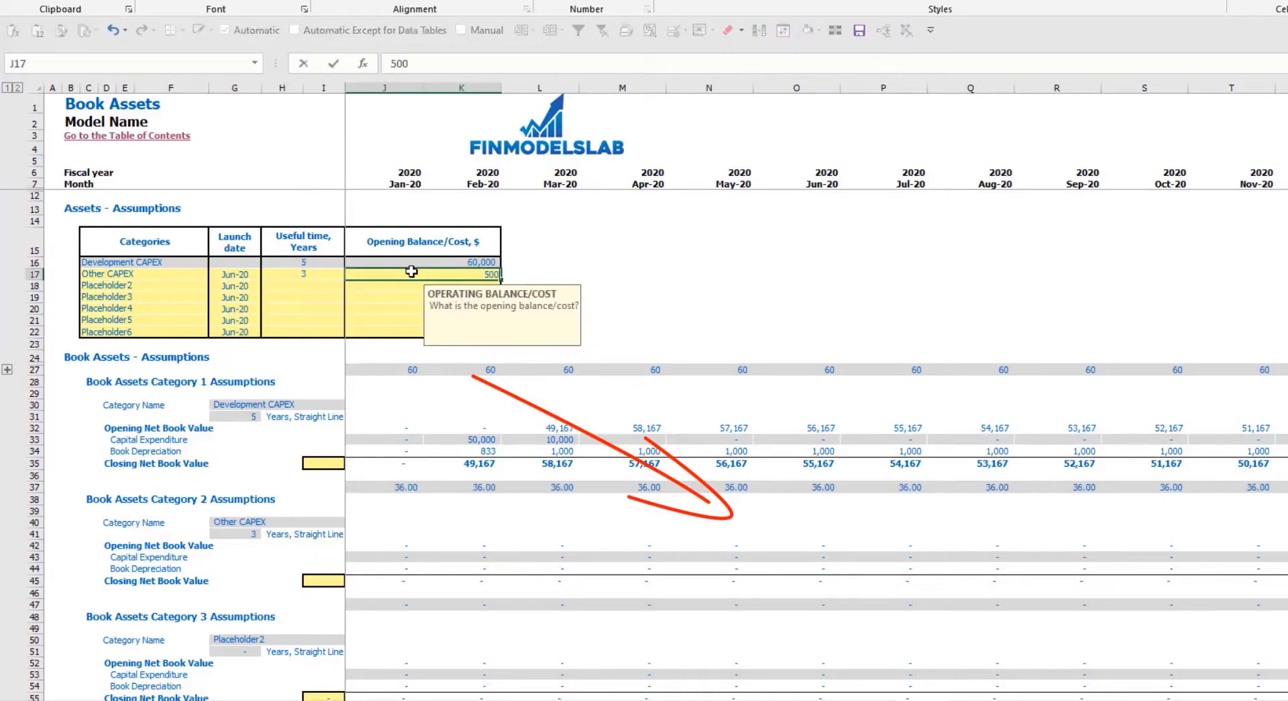
text(0)
key(Return)
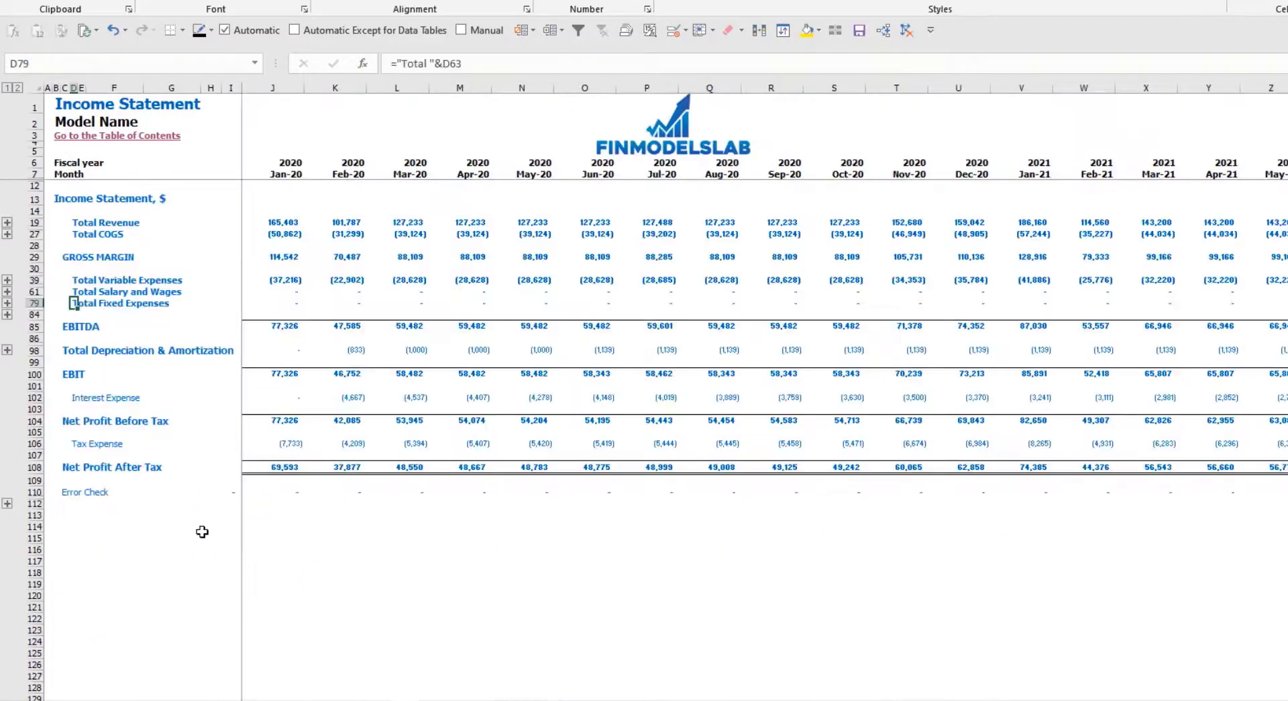
Check Total Depreciation & Amortization in the income statement and Fixed Assets Capital Expenditure in the cash flow statement.
click(30, 350)
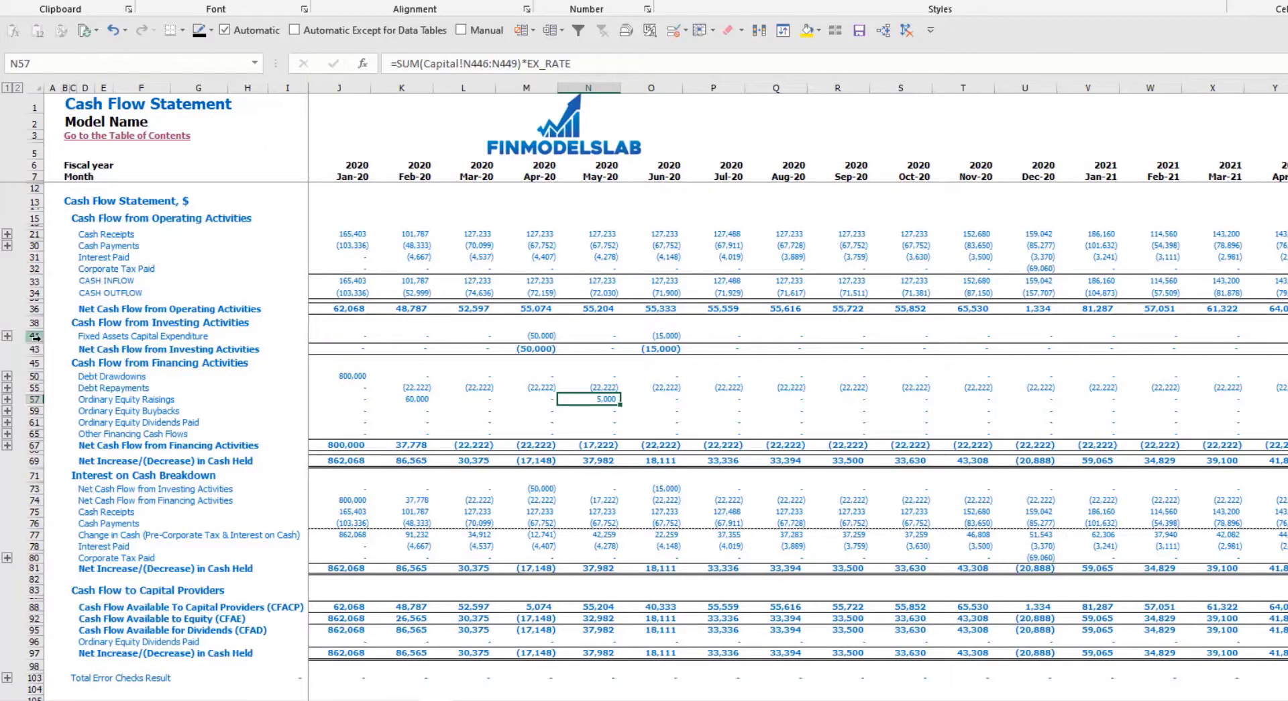
click(33, 336)
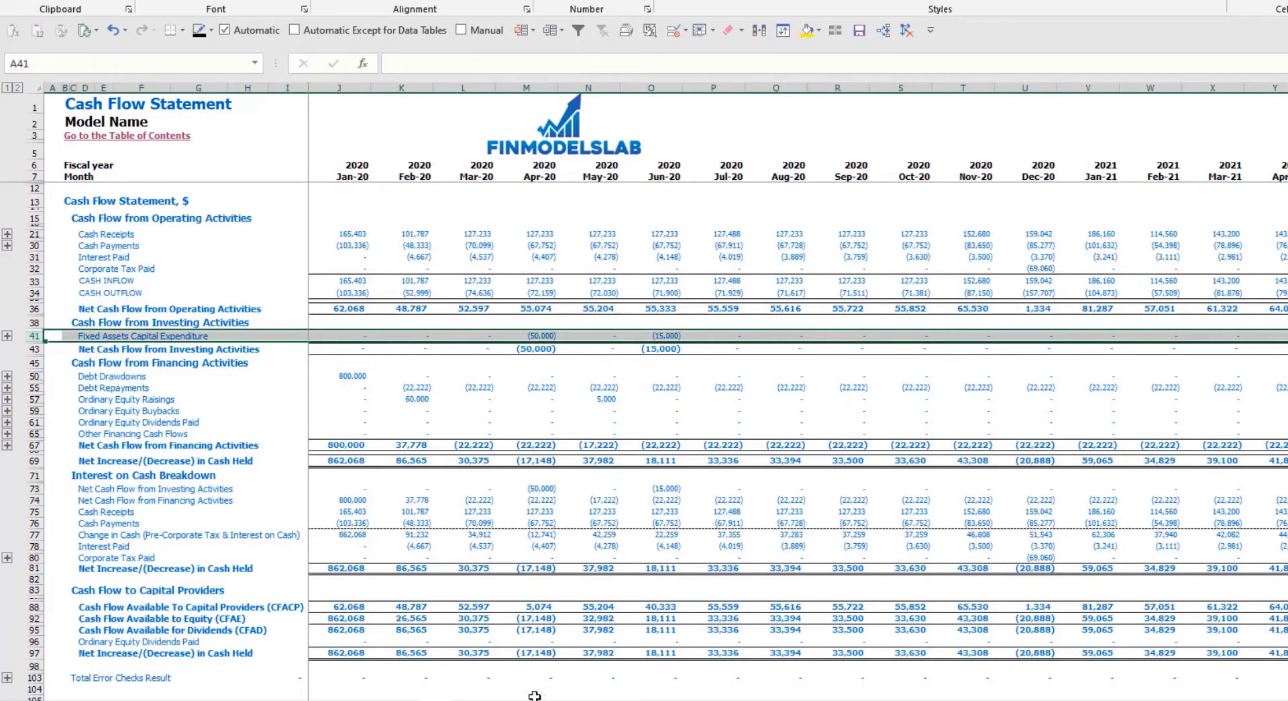
Examine Fixed Assets, Assets Closing Net Book Value, CAPEX Prepayment and CAPEX Payable on the balance sheet.
key(ctrl+Page_Up)
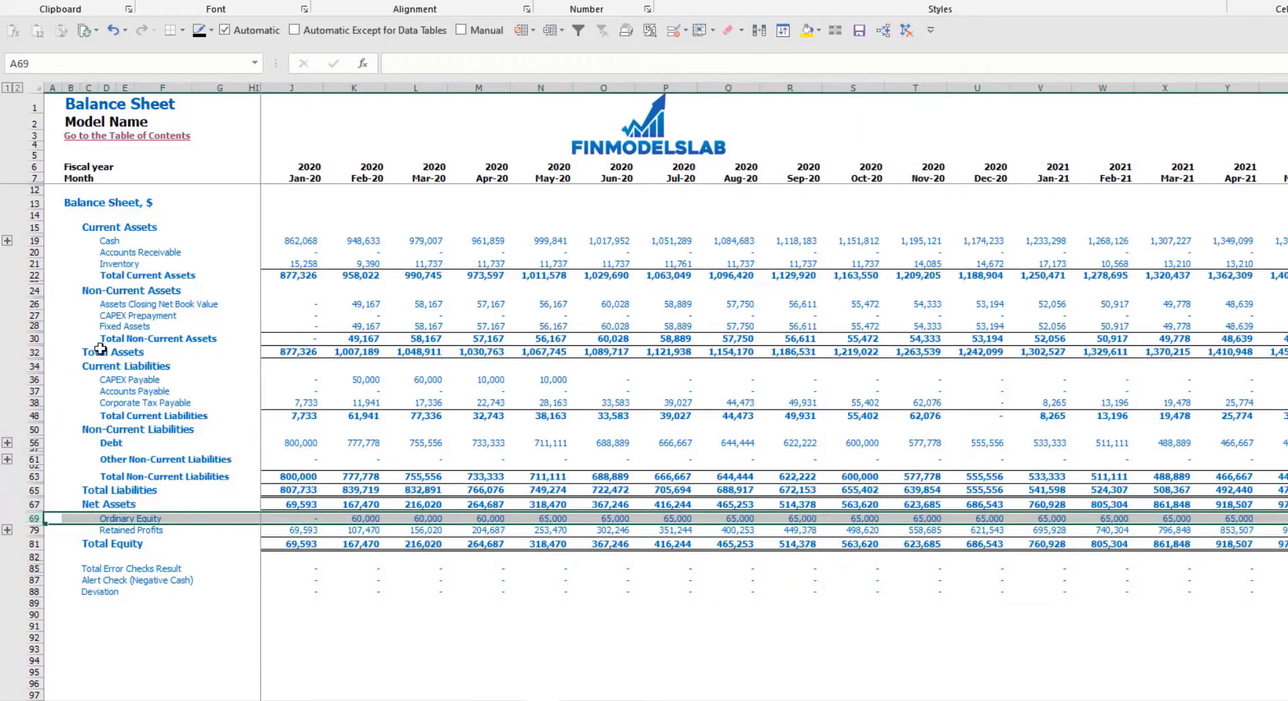
click(33, 325)
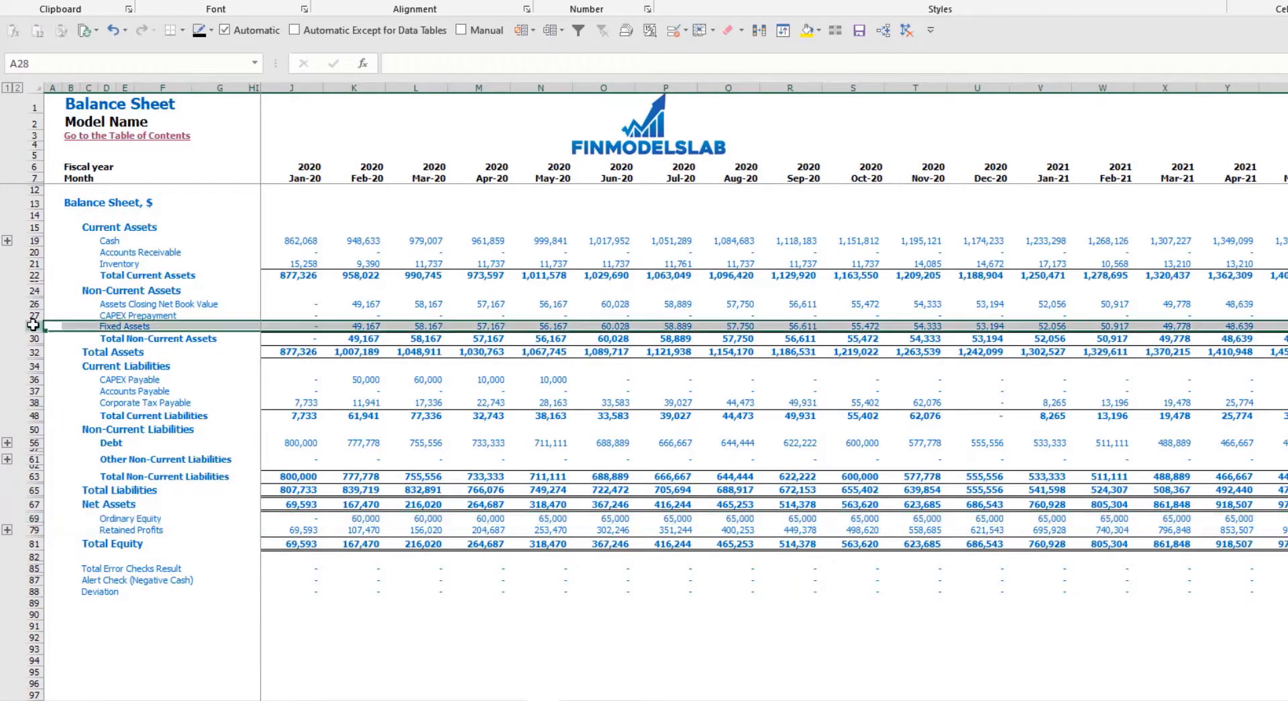
click(32, 303)
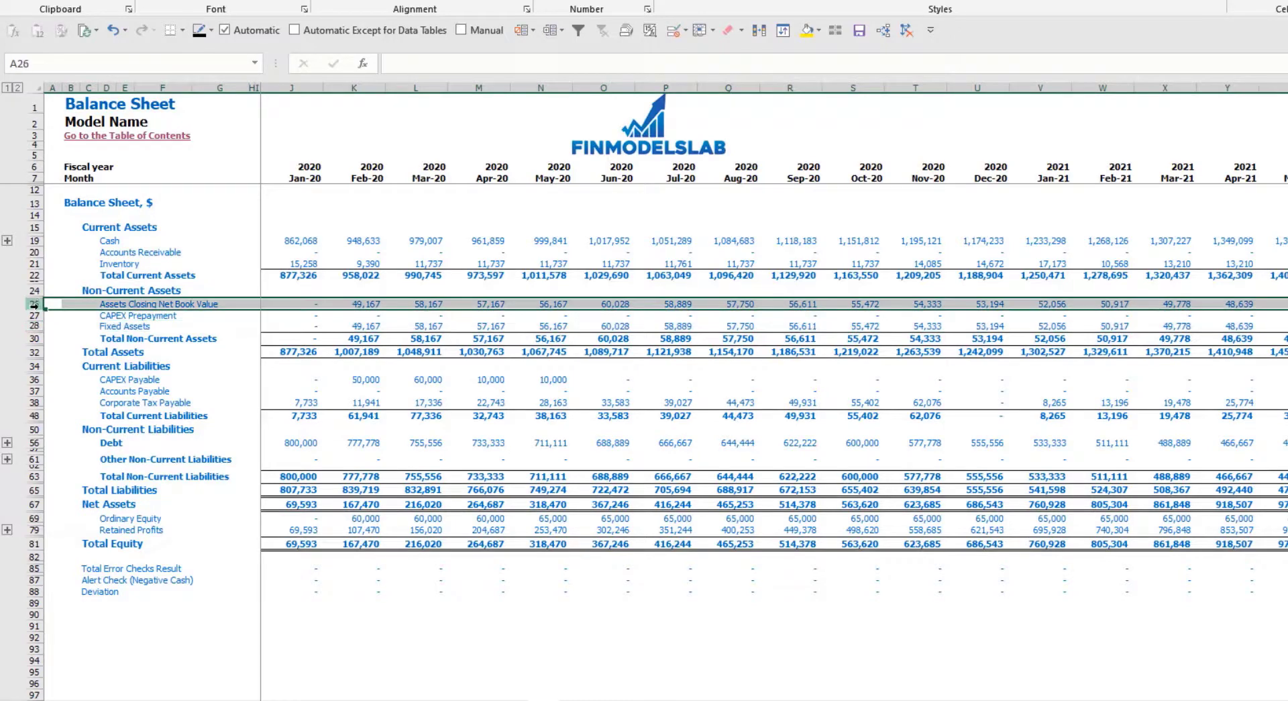
click(34, 315)
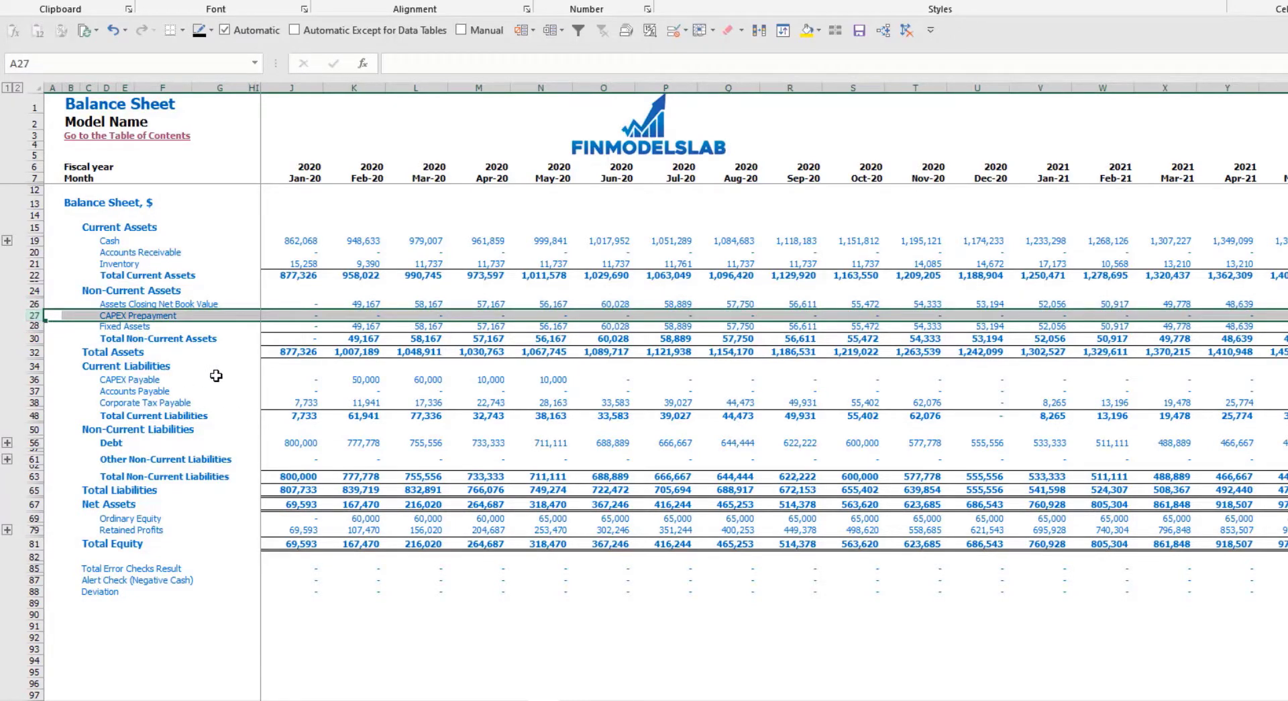
click(34, 379)
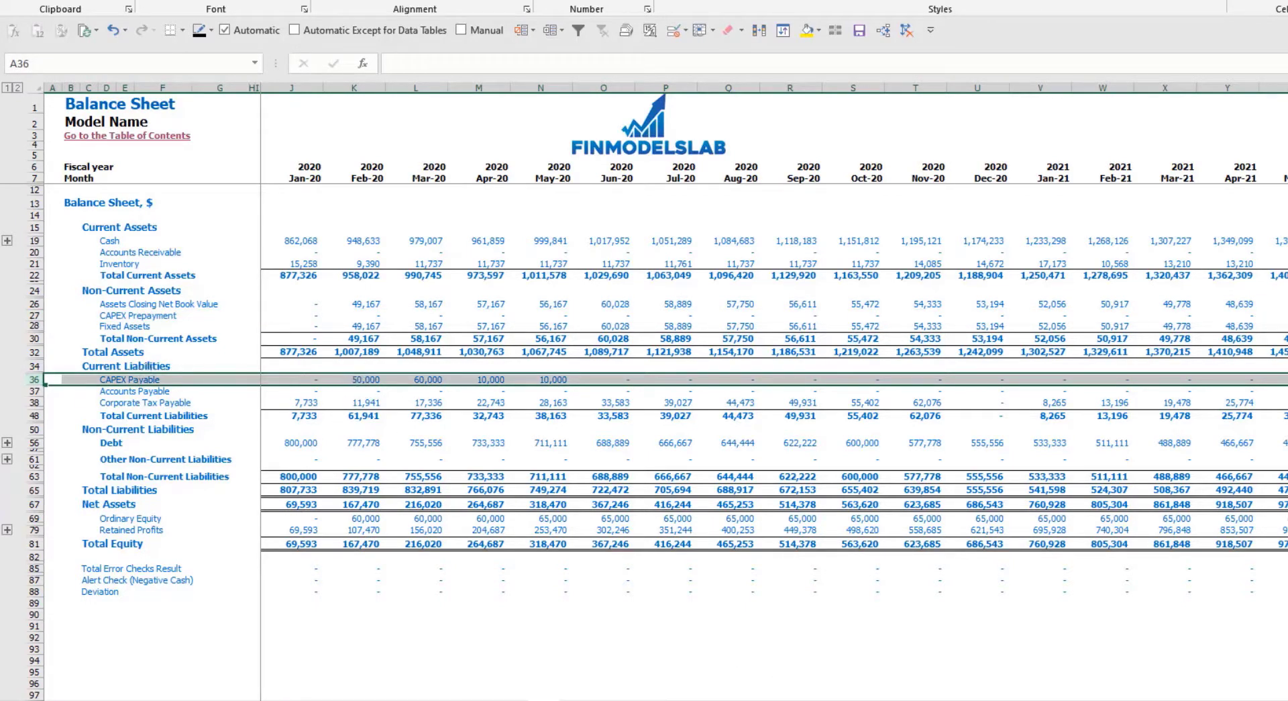
Compare the payment delays of Kitchen and Other dev exp with the balance sheet's CAPEX Payable row.
key(ctrl+Page_Up)
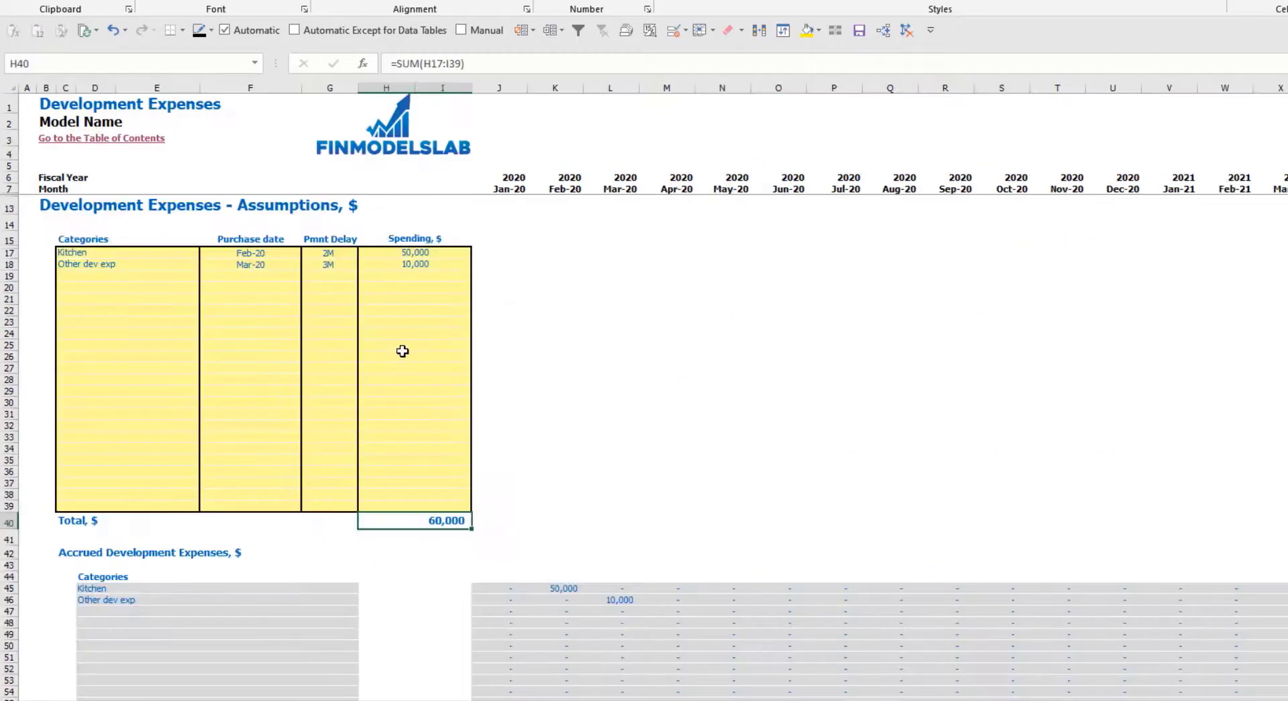
click(341, 254)
click(322, 265)
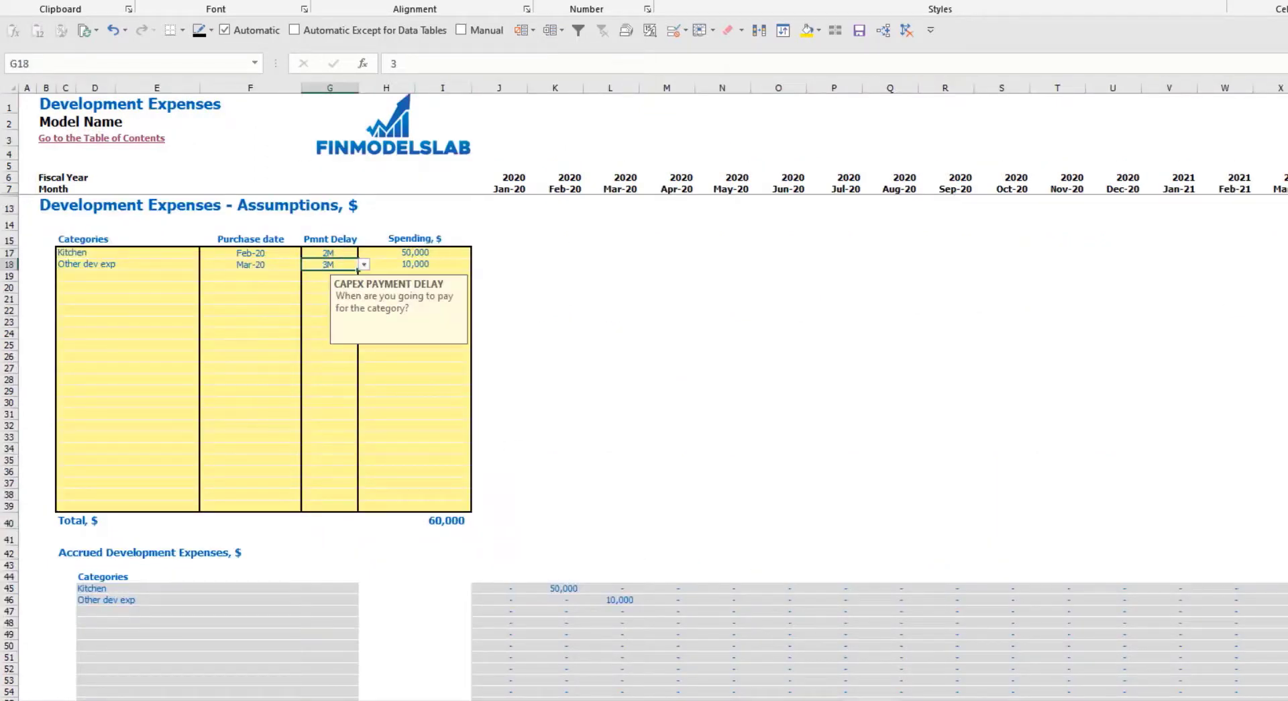
key(ctrl+Page_Down)
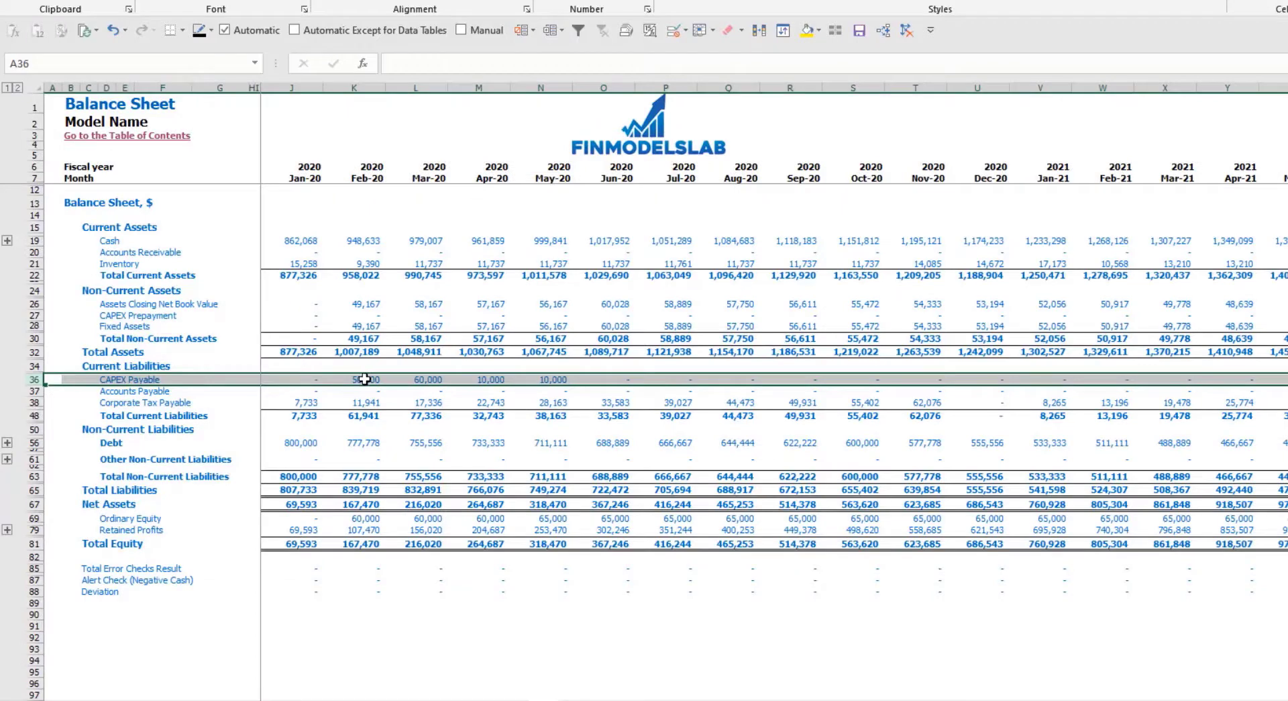
key(ctrl+Page_Up)
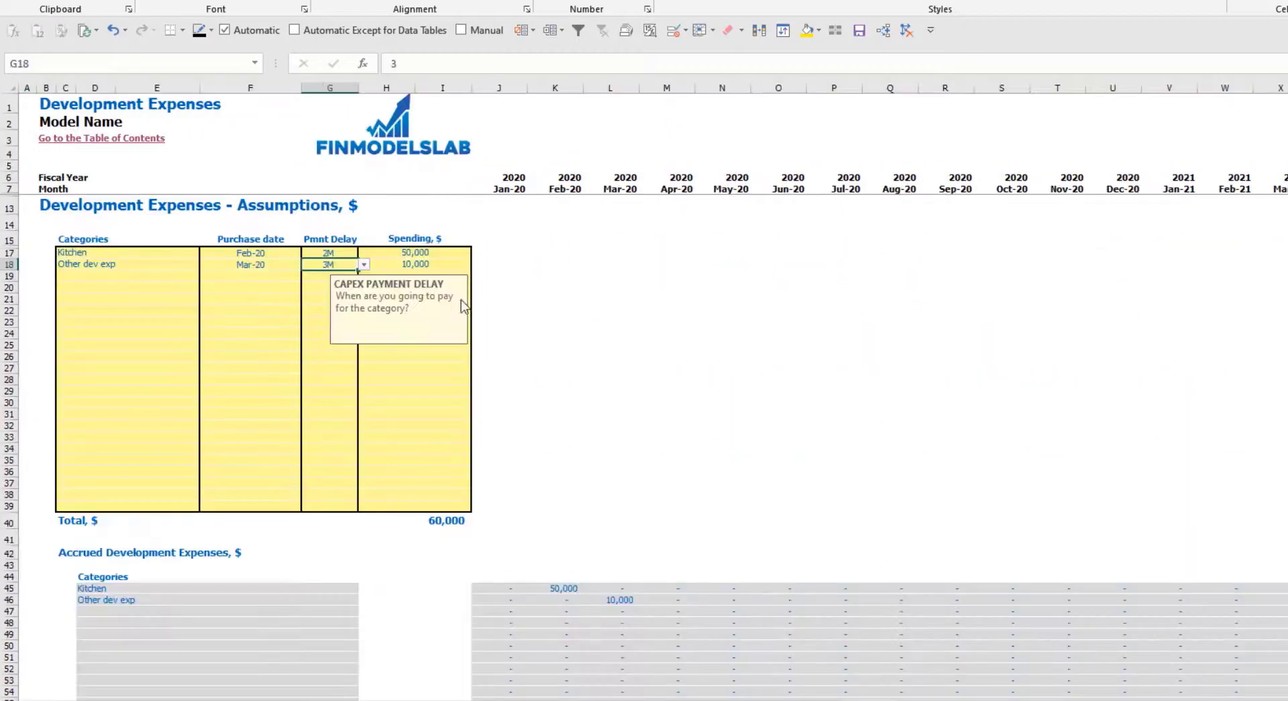
Set the payment delay of both Kitchen and Other dev exp to 0M.
click(324, 251)
click(363, 253)
click(332, 269)
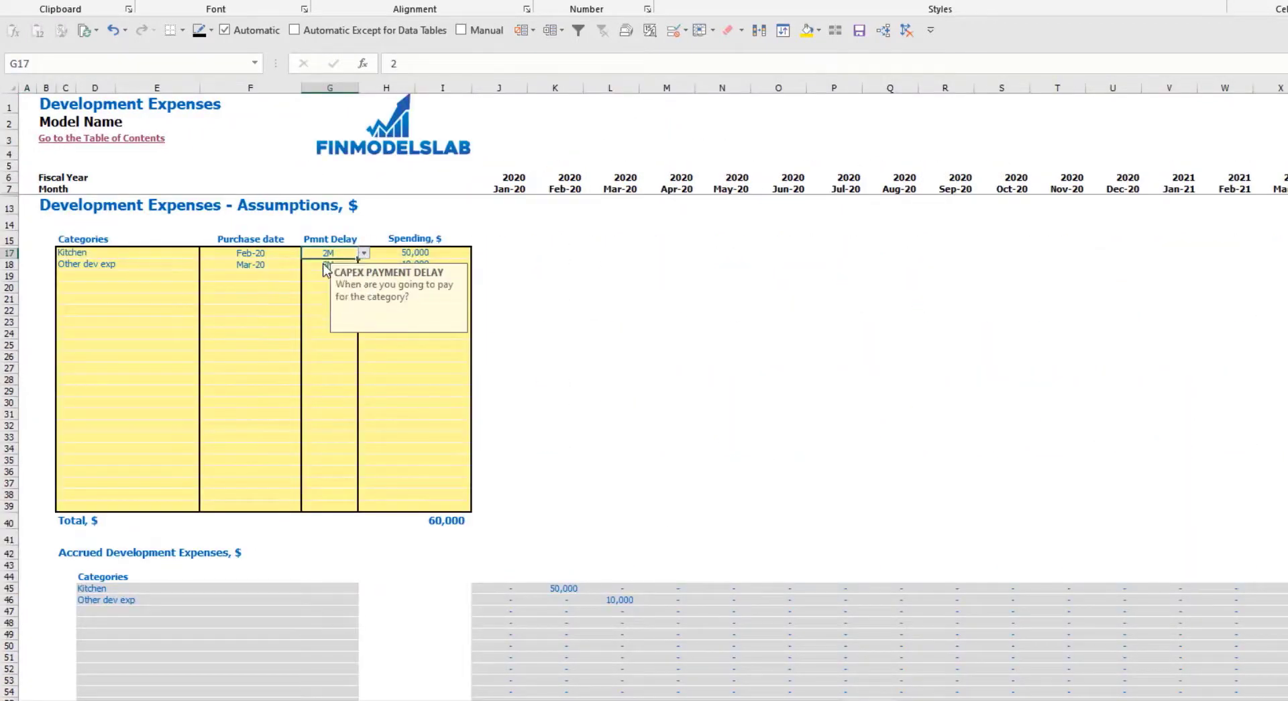
click(332, 269)
click(364, 265)
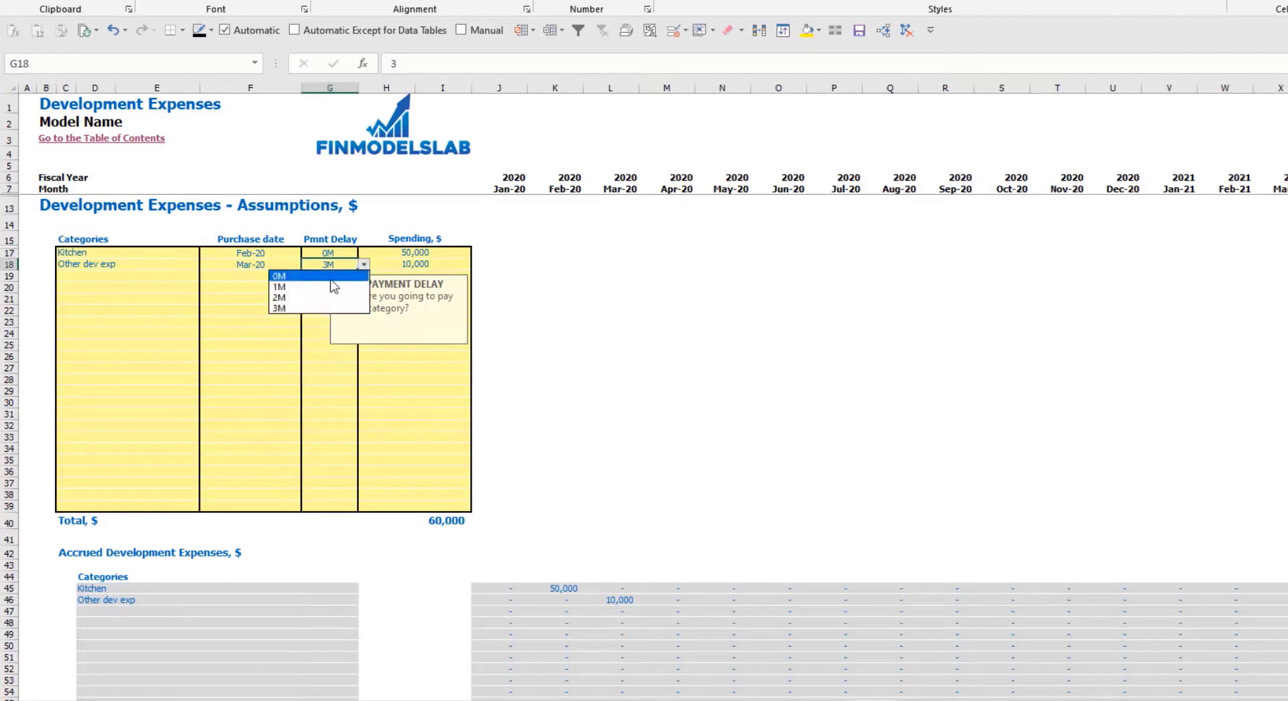
click(333, 281)
Check the effect of the removed payment delays on the balance sheet's CAPEX Payable and Fixed Assets rows.
key(ctrl+Page_Down)
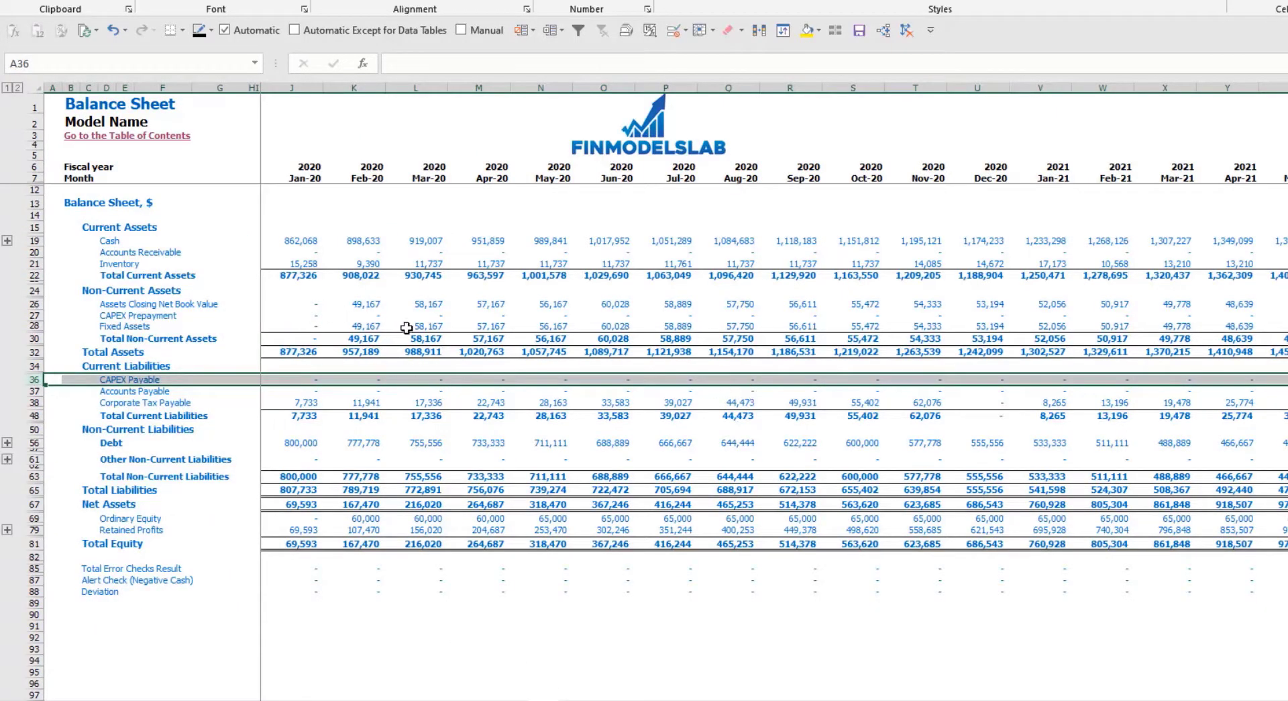
drag(368, 304, 634, 318)
click(361, 325)
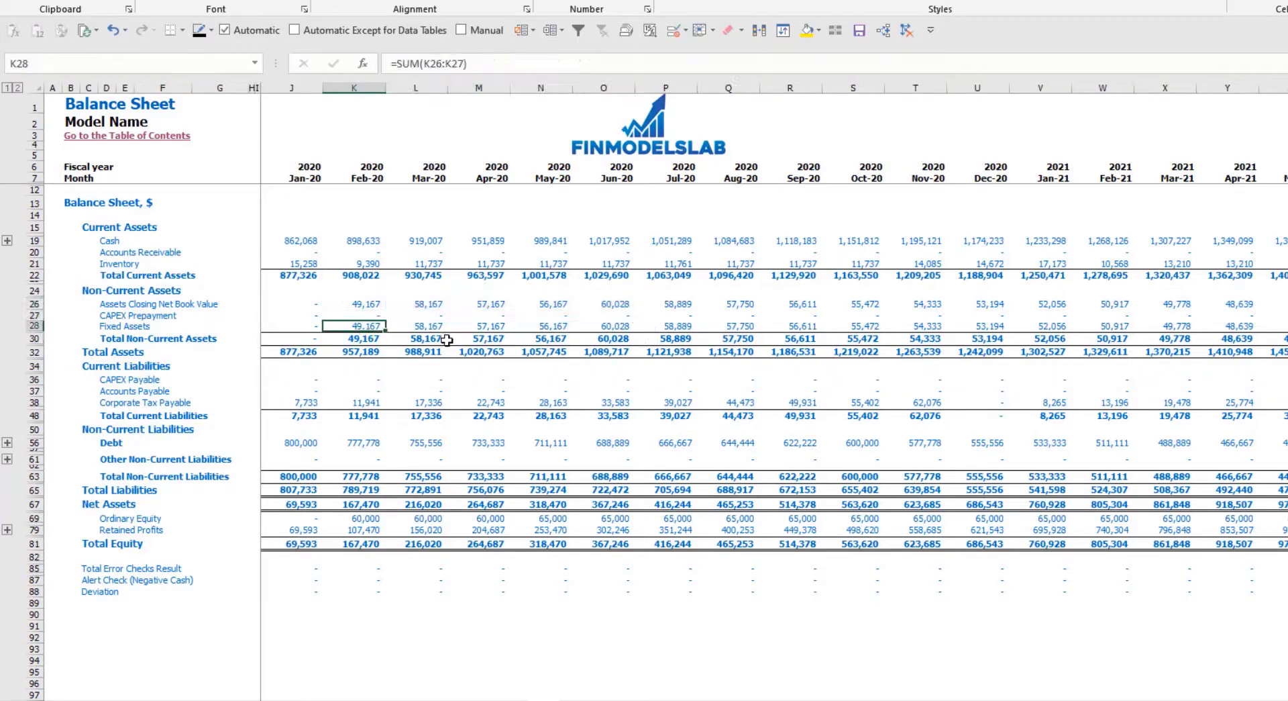
drag(384, 331, 673, 324)
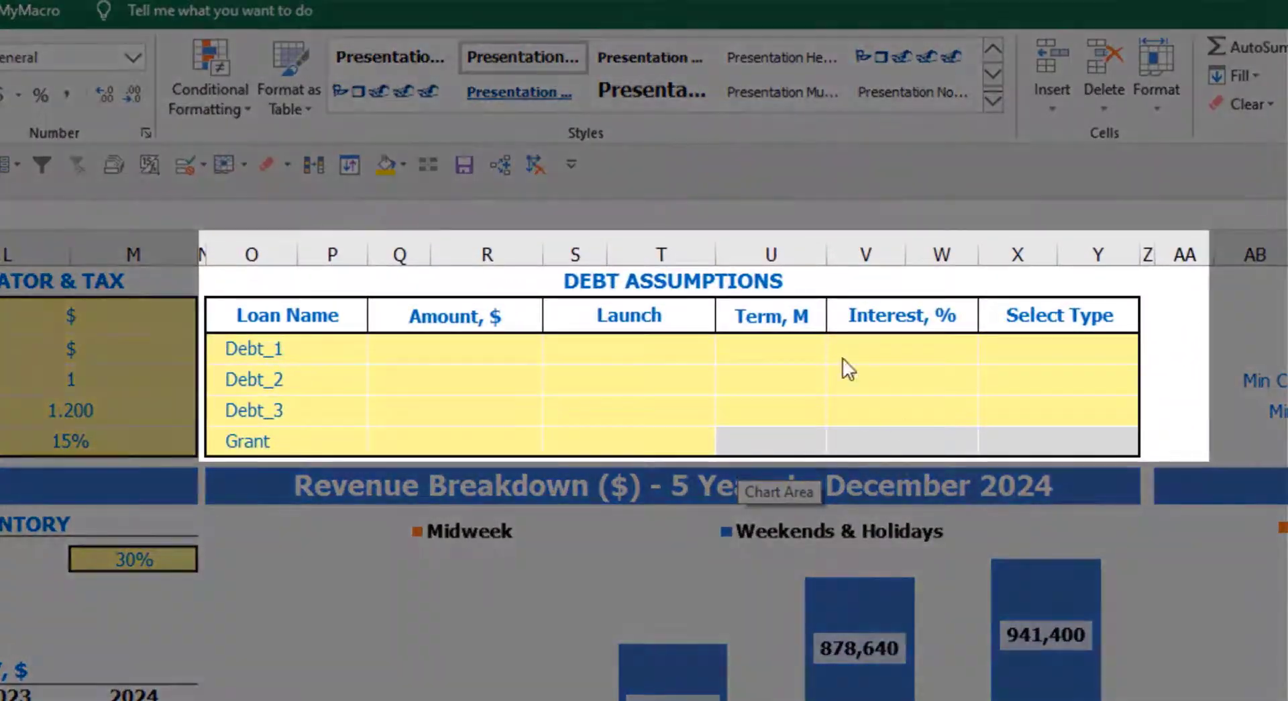
Try Annuity as the repayment type of Debt_1 in the dashboard's Debt Assumptions.
key(Left)
click(747, 280)
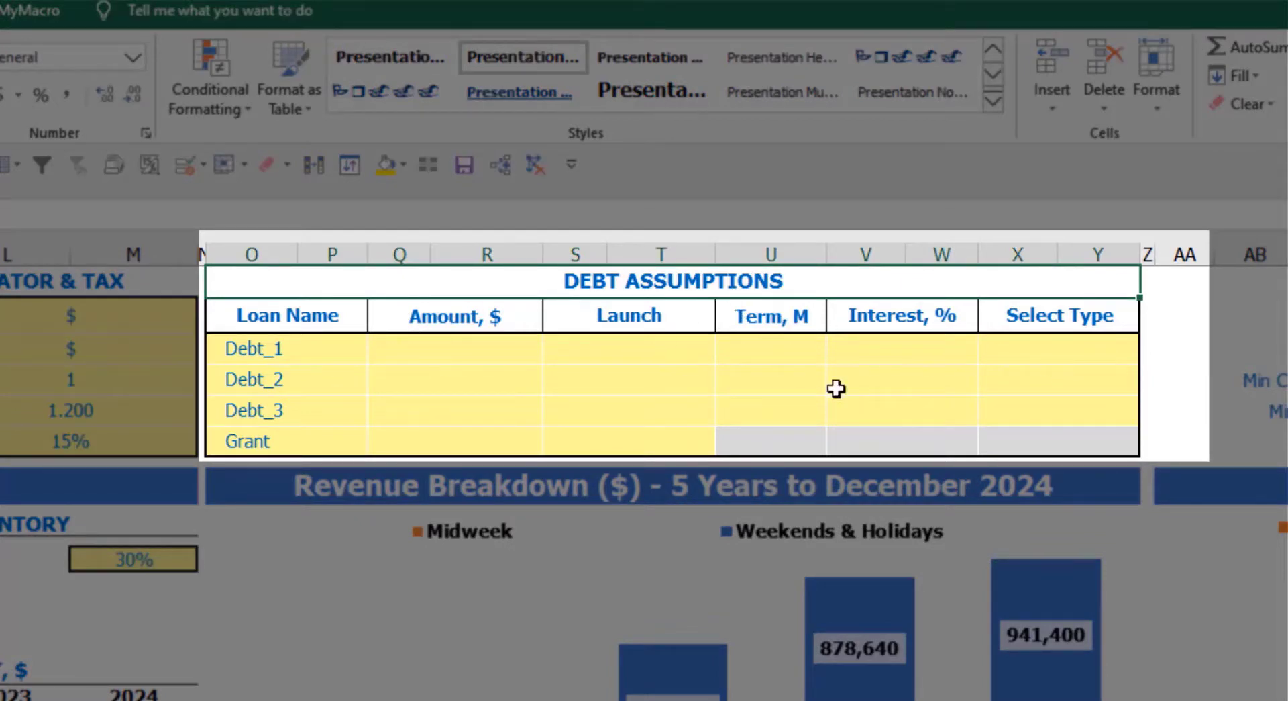
click(1131, 347)
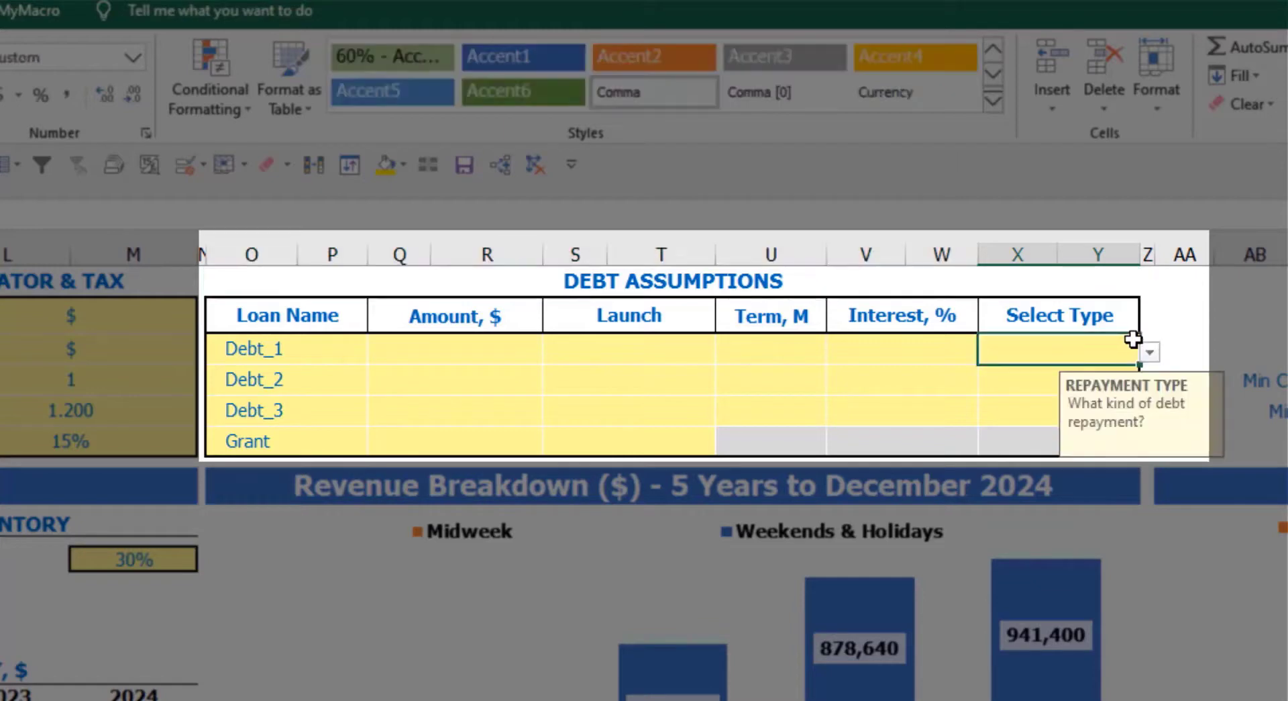
click(1151, 351)
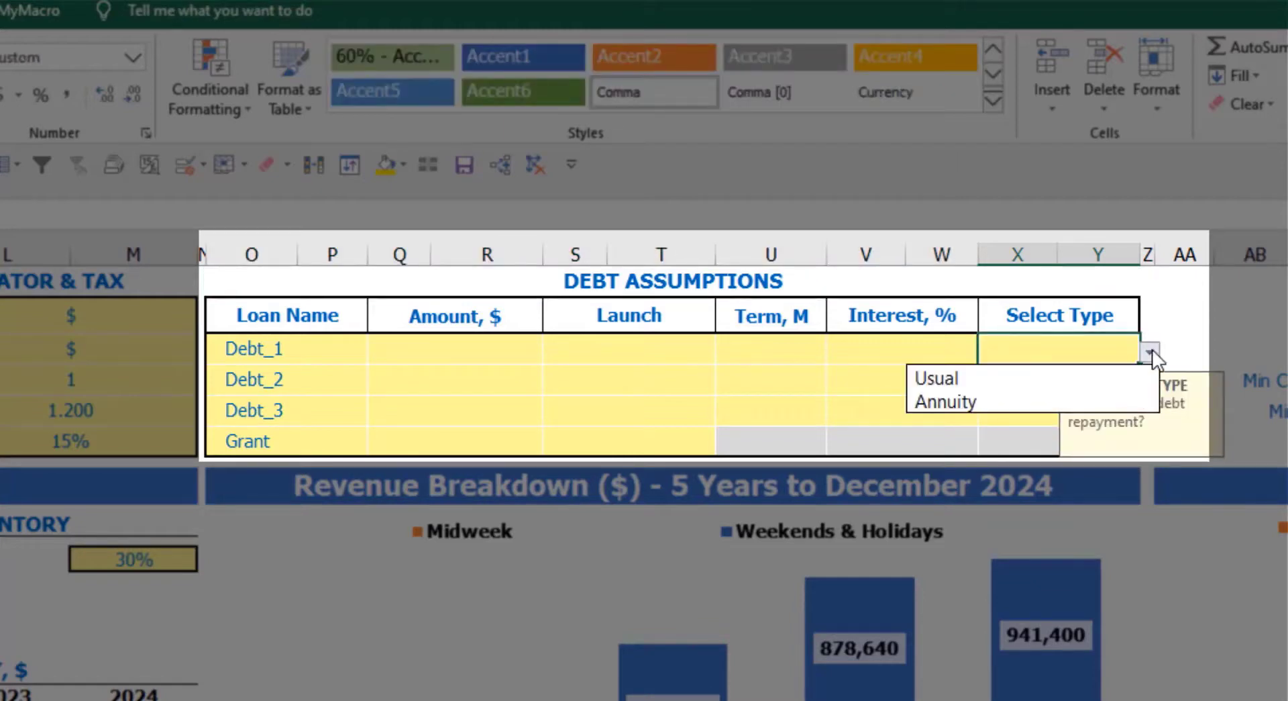
click(1118, 393)
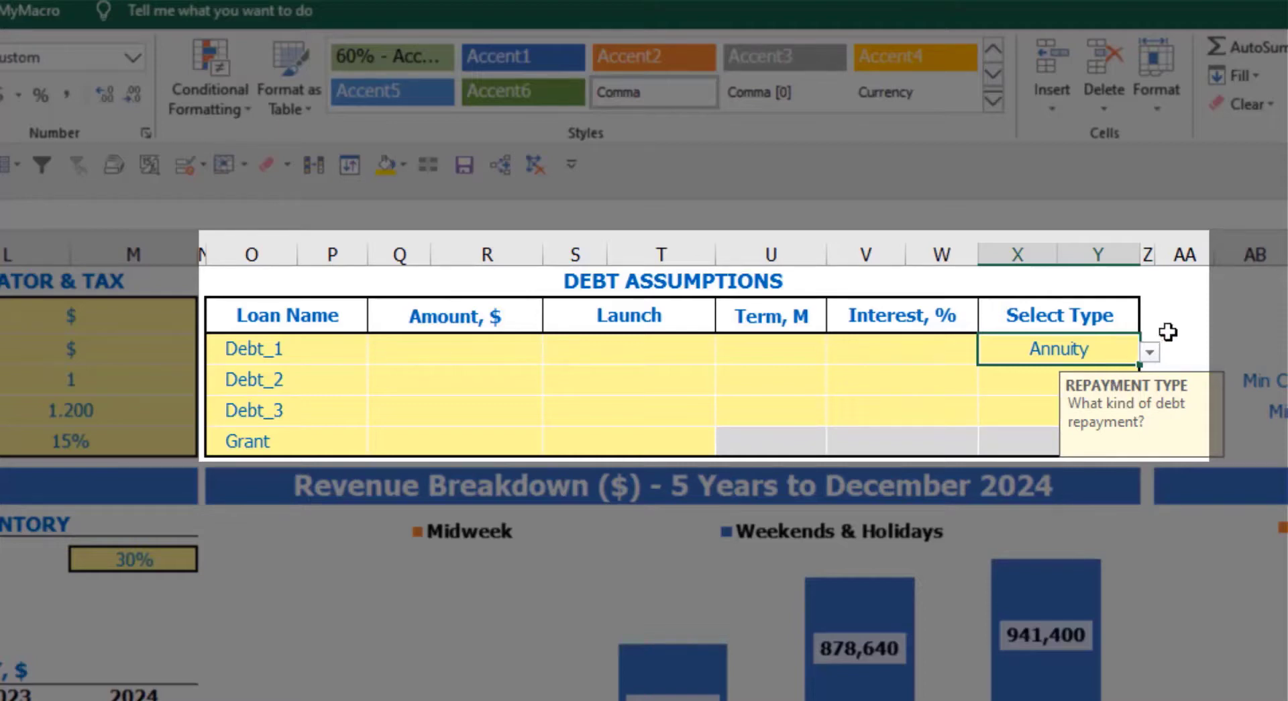
Set Debt_1's repayment type to Usual and its loan amount to 1,000,000.
click(1150, 351)
click(1105, 377)
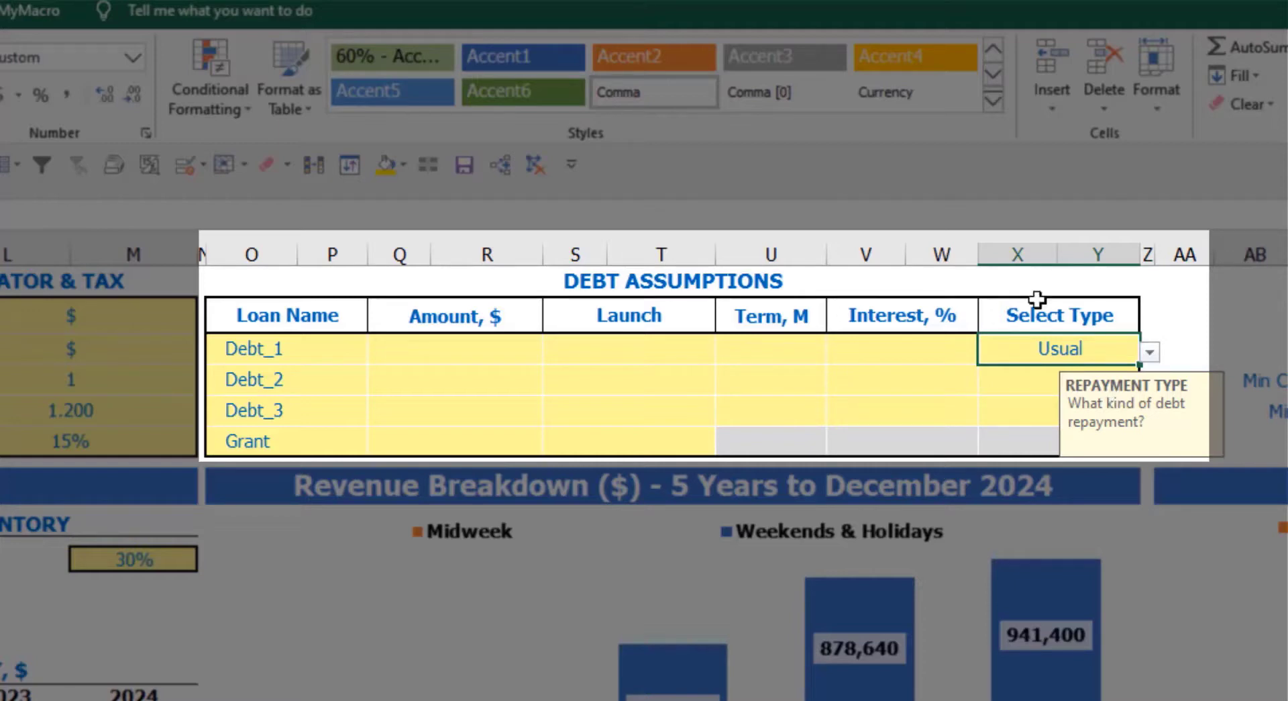
click(508, 349)
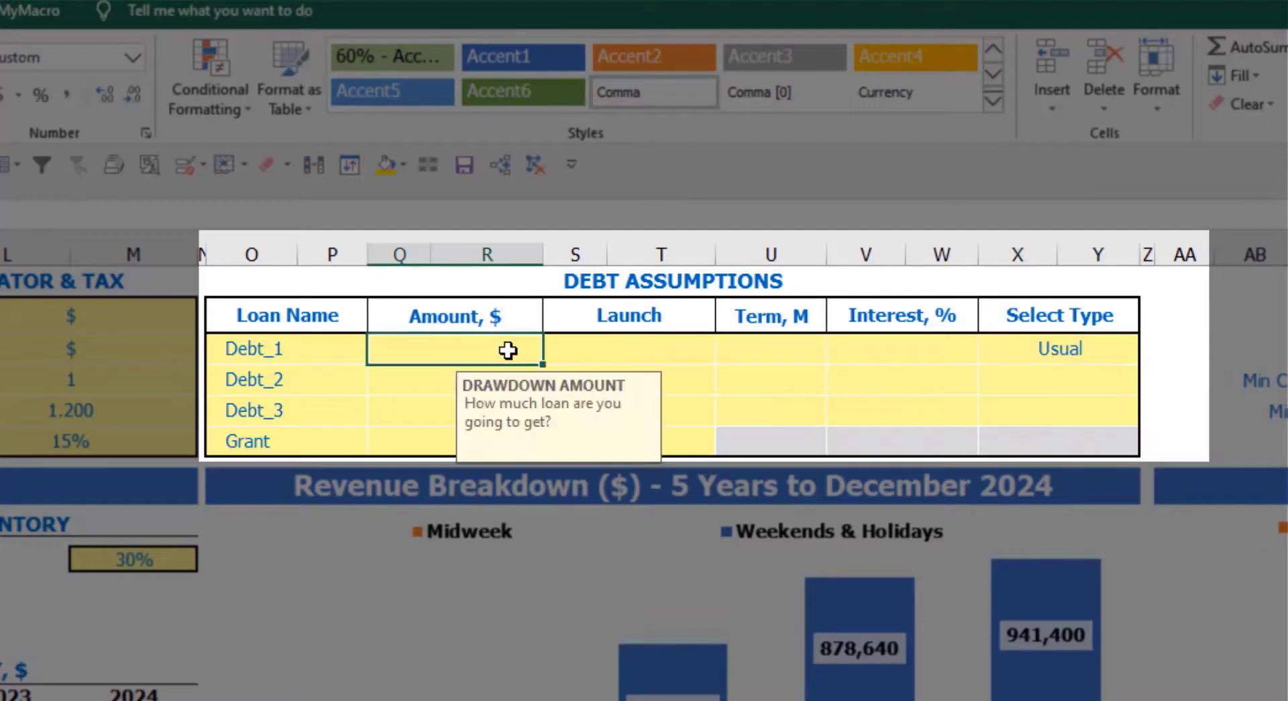
text(5000)
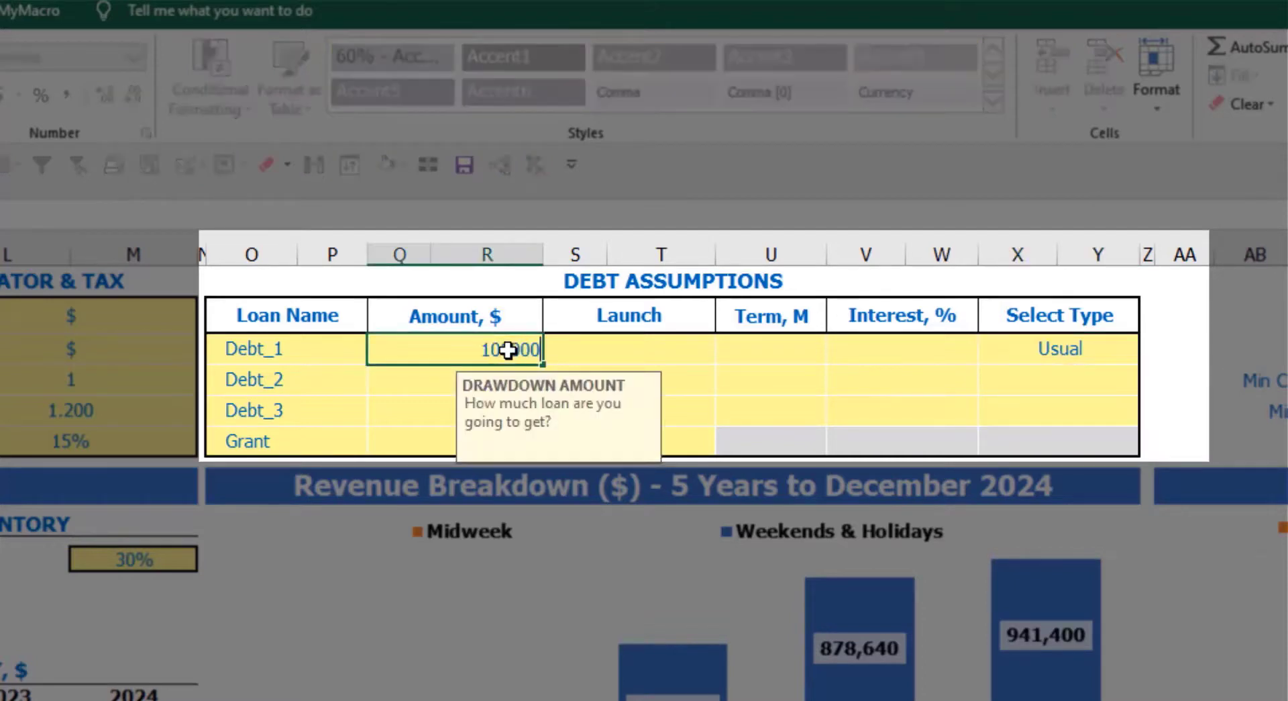
key(Return)
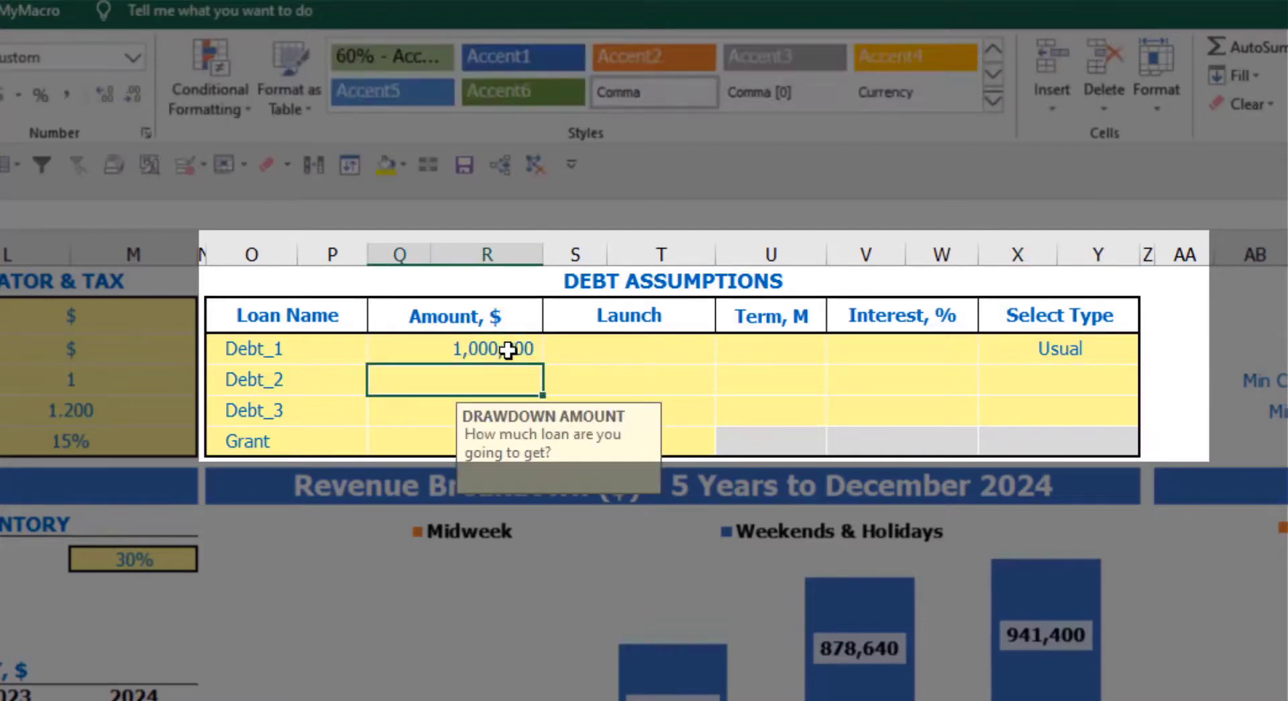
Set Debt_1's launch date to Feb-20 and its repayment term to 60 months.
click(710, 353)
click(727, 353)
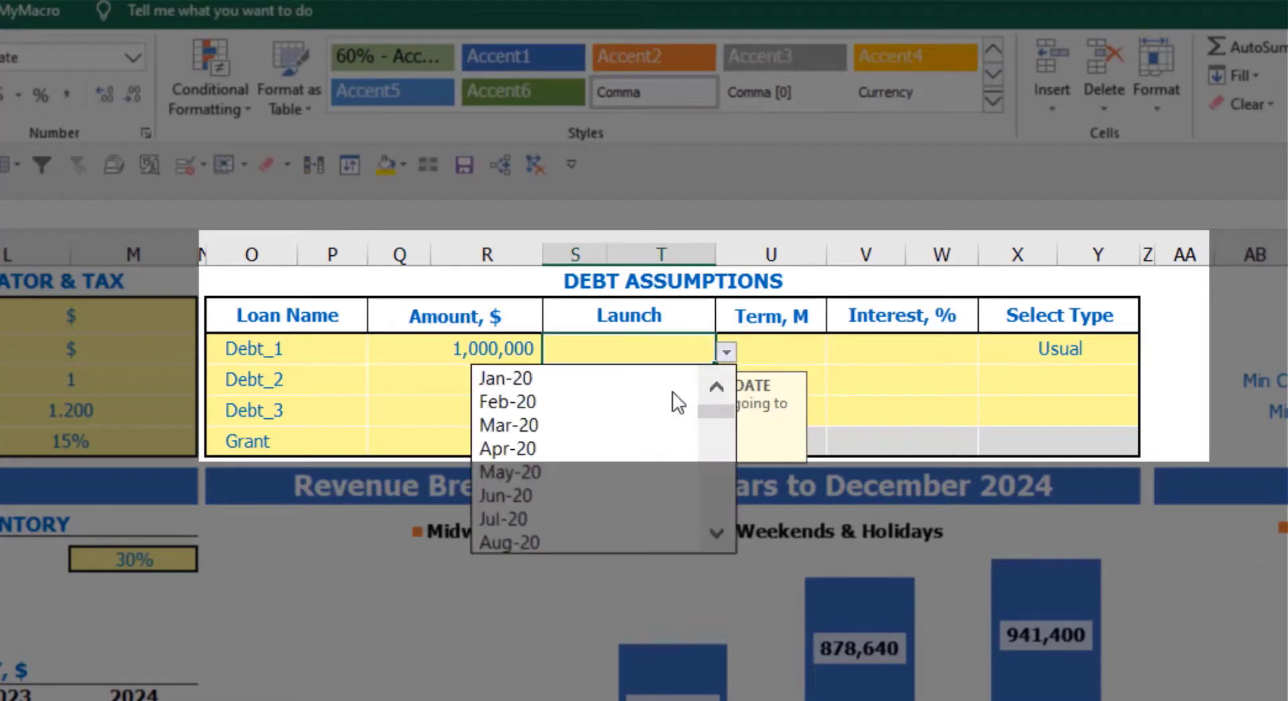
click(670, 399)
click(773, 341)
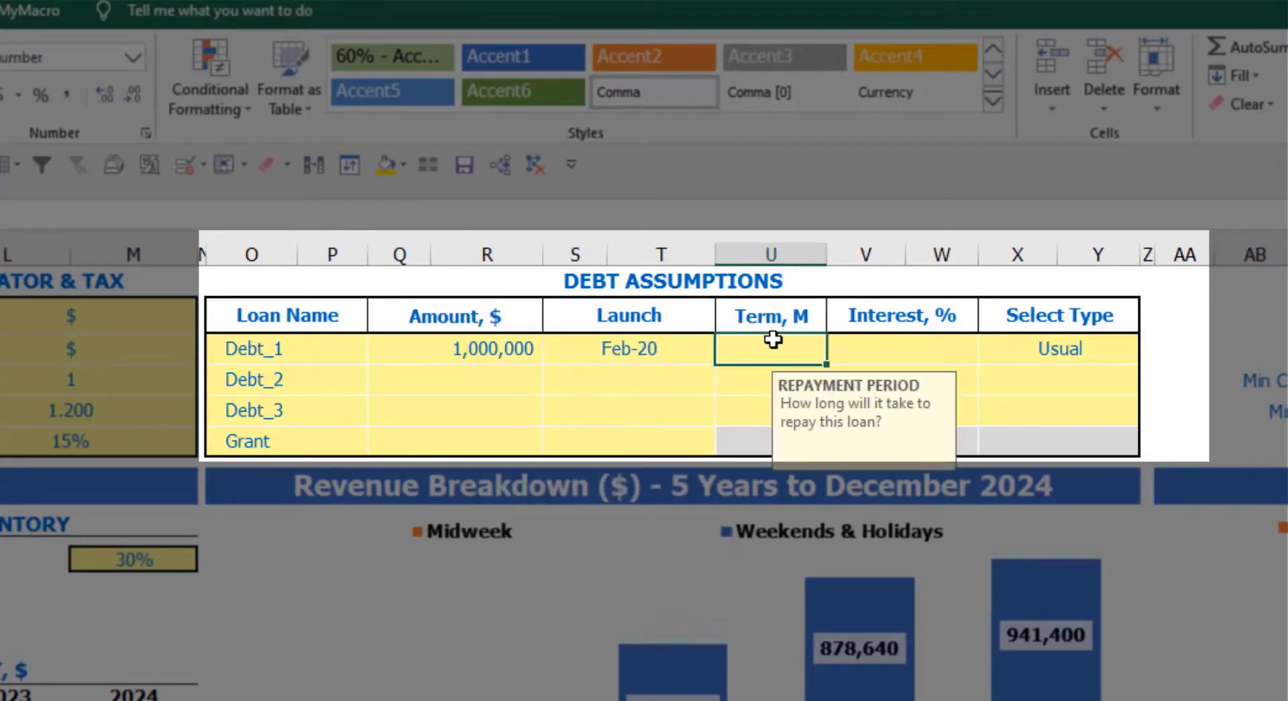
text(60)
key(Return)
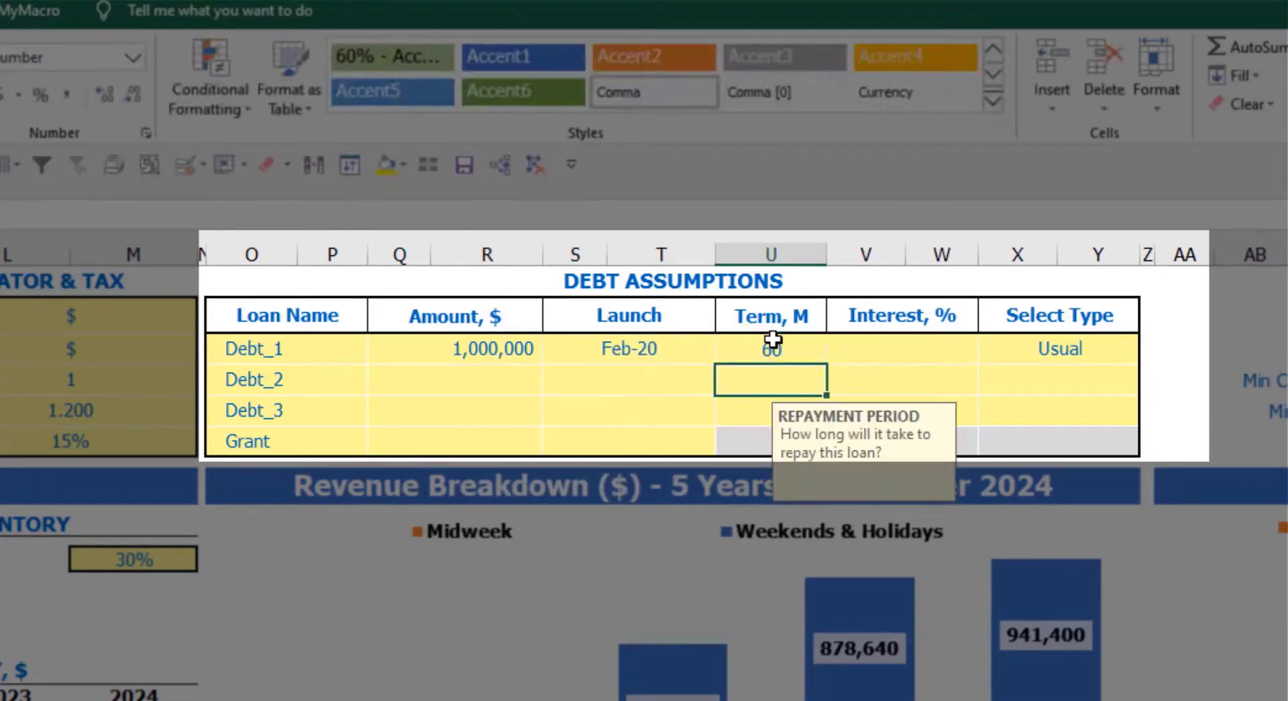
Set Debt_1's annual interest rate to 5%.
click(849, 346)
text(5)
key(Return)
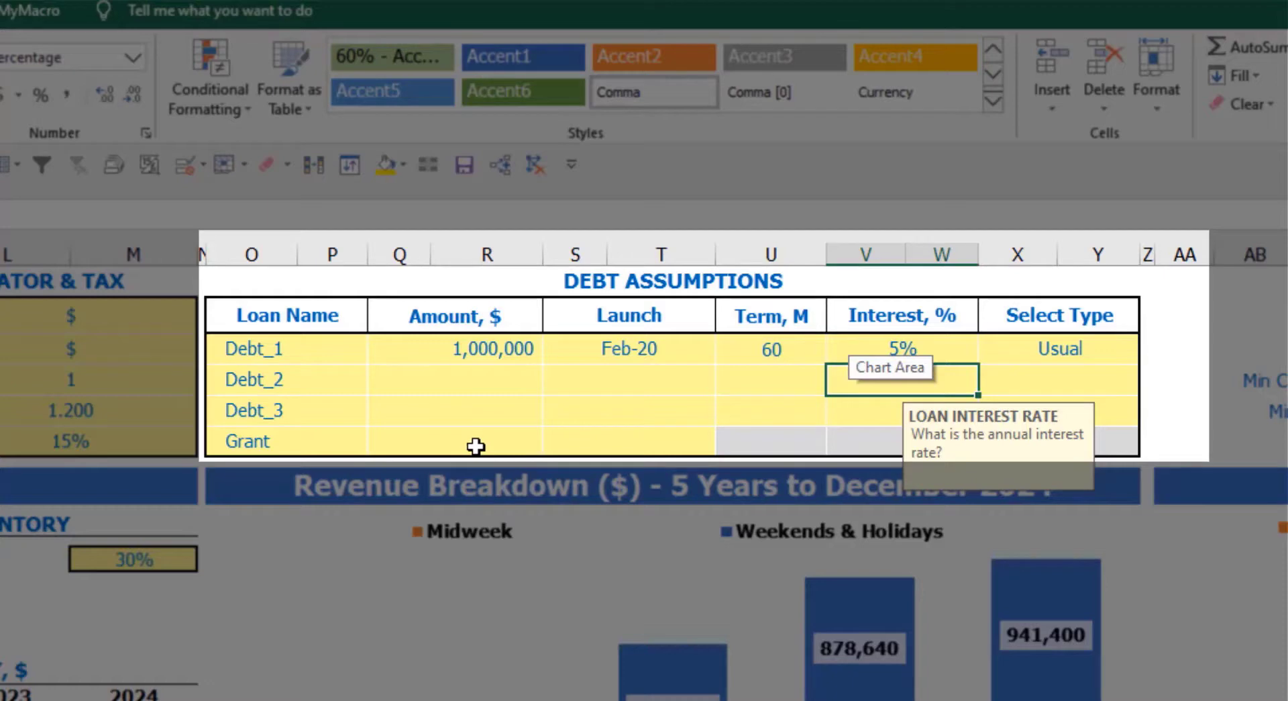
Set the Grant amount to 500,000 and its launch date to Mar-20.
click(475, 446)
text(50000)
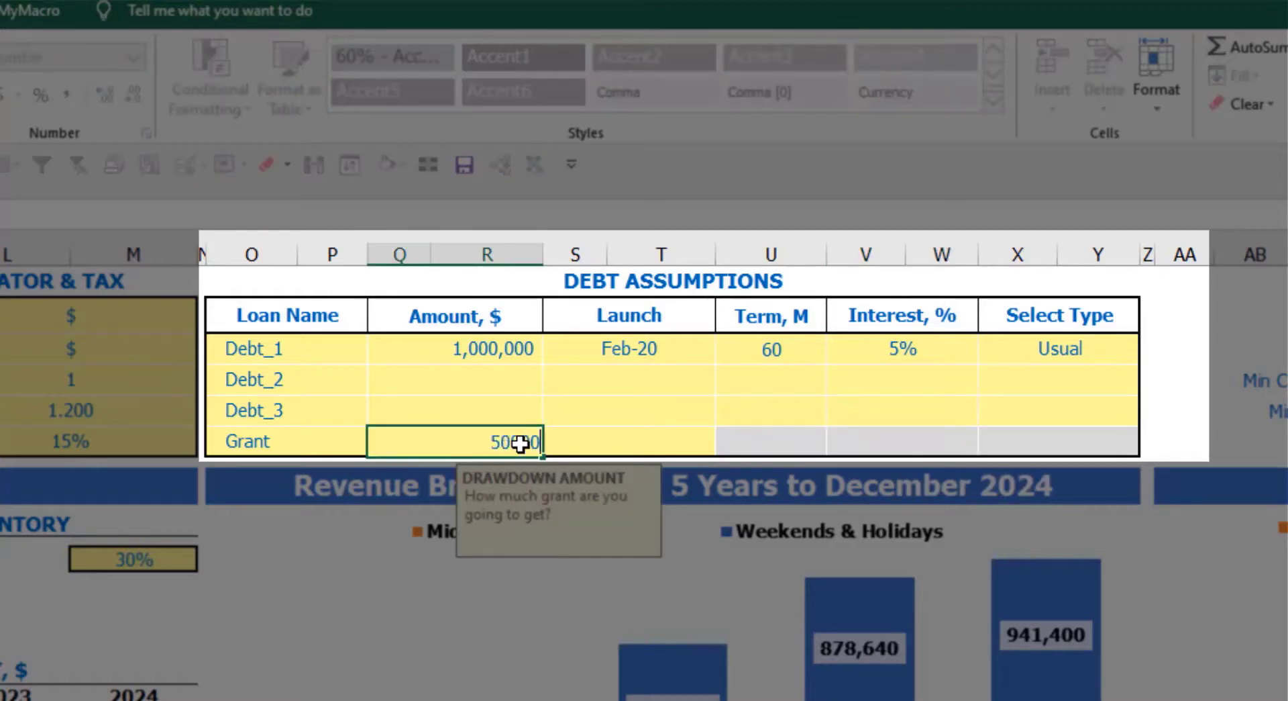
key(Return)
click(664, 446)
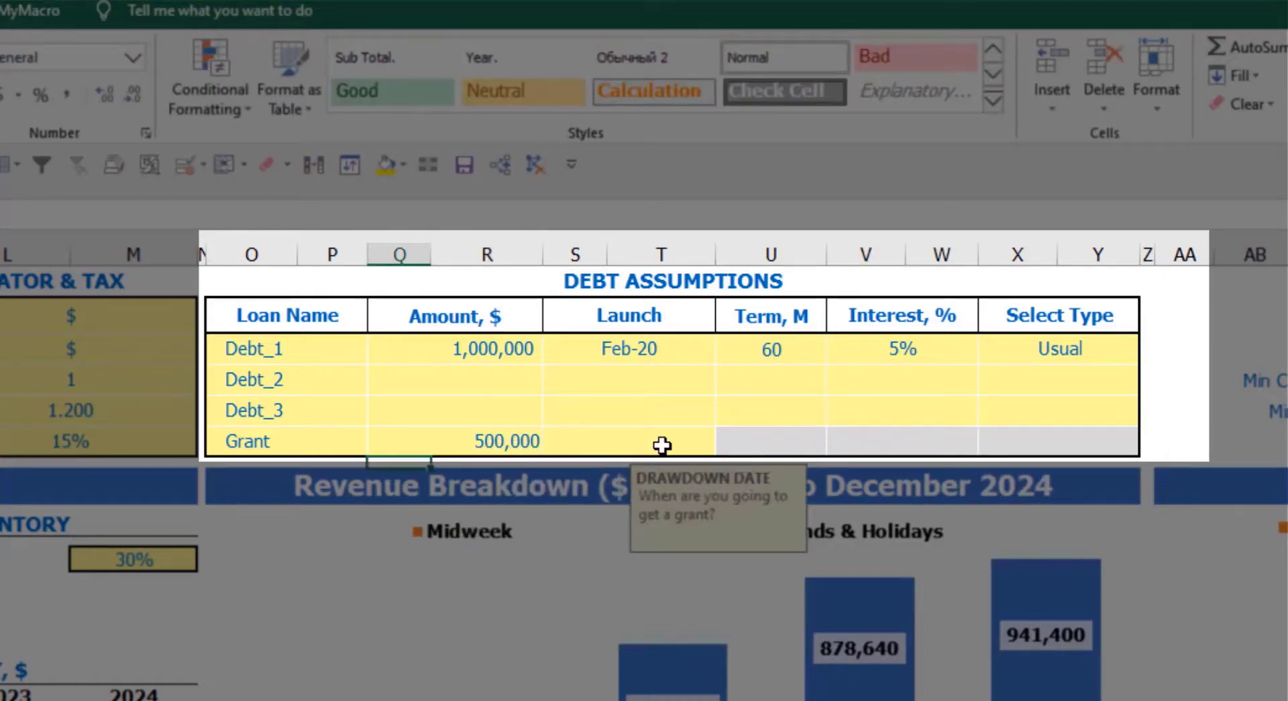
click(726, 444)
click(648, 522)
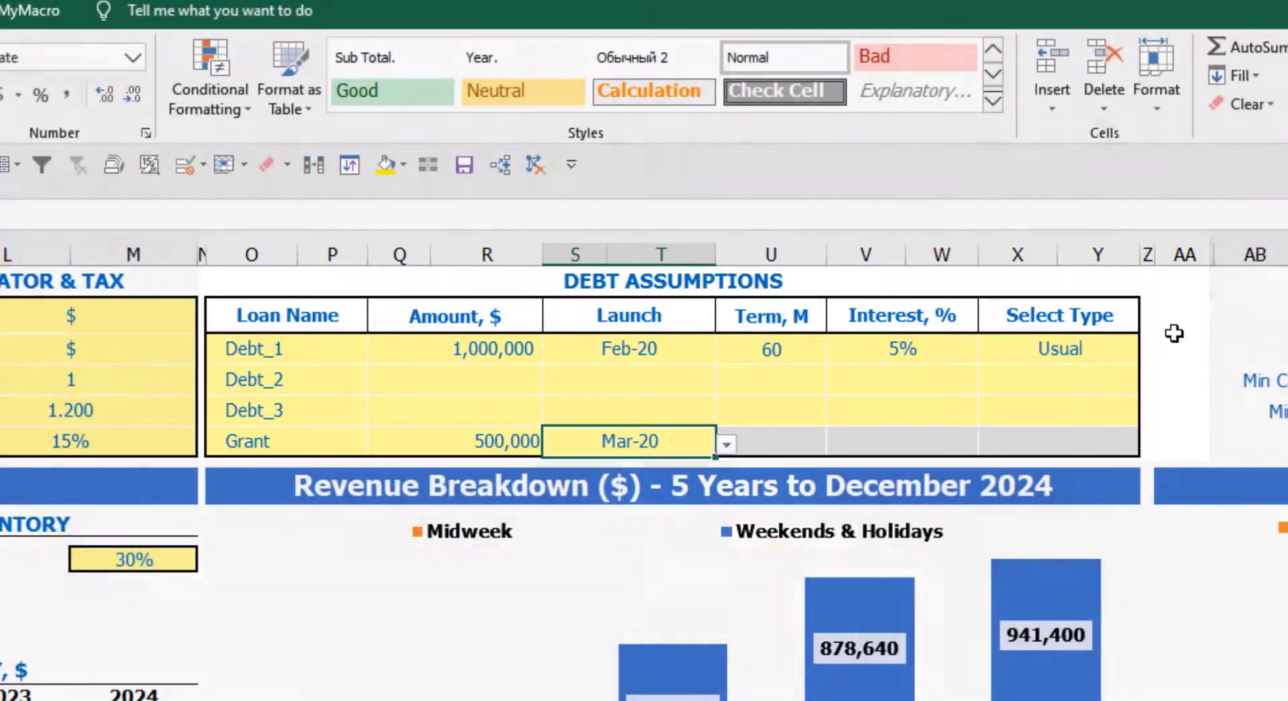
click(1174, 332)
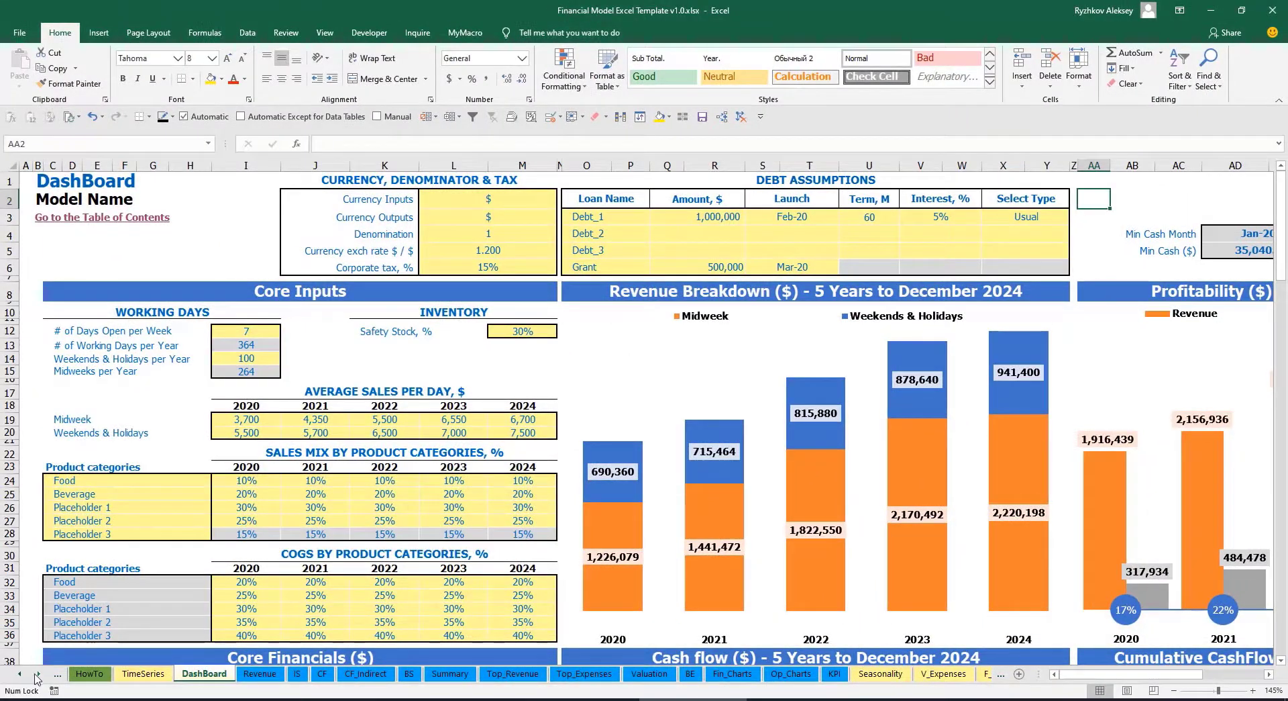
Examine the monthly debt drawdown, repayment, balance and interest schedules in the Capital calculation sheet.
click(39, 679)
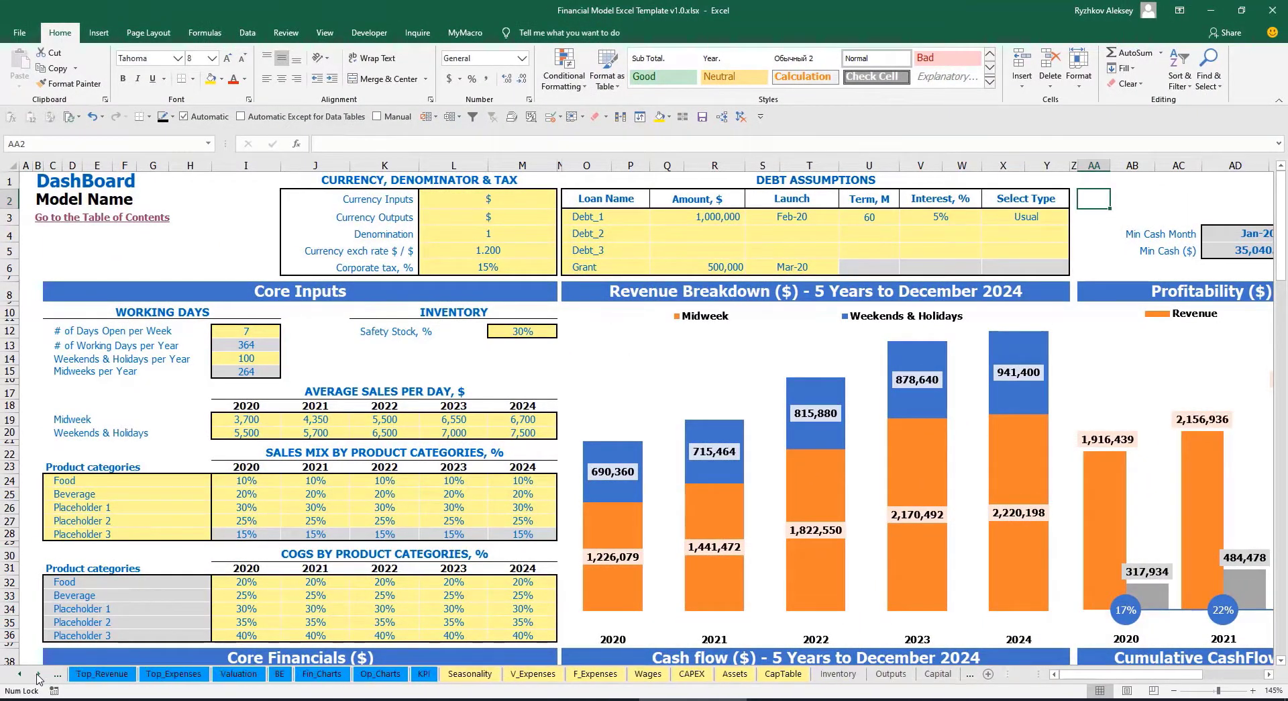
click(946, 676)
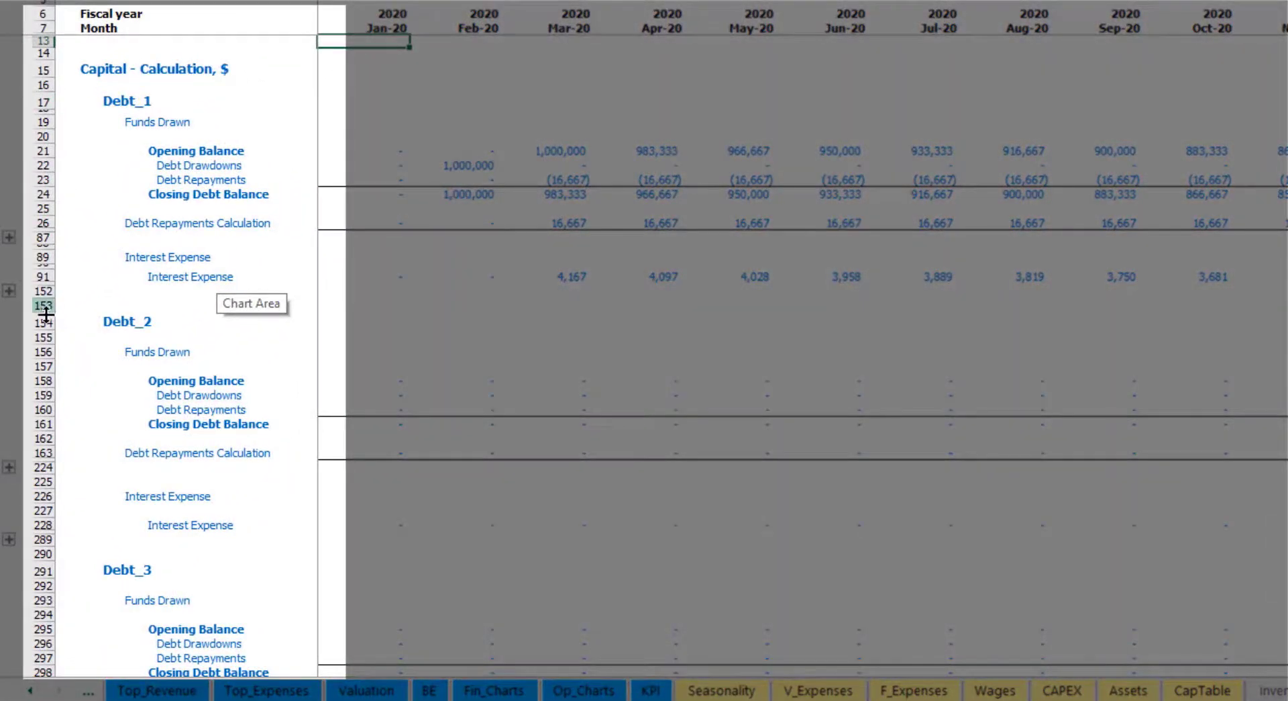
scroll(42, 291, down, 5)
scroll(41, 289, down, 5)
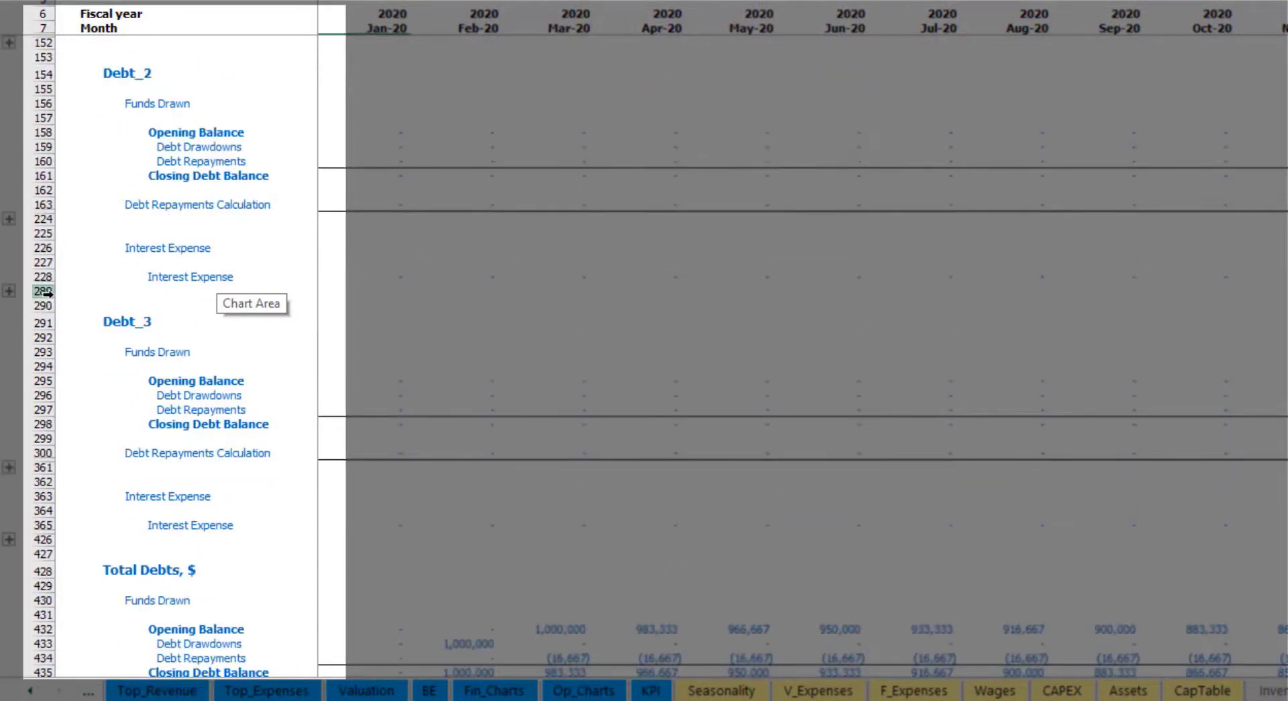
scroll(81, 334, up, 10)
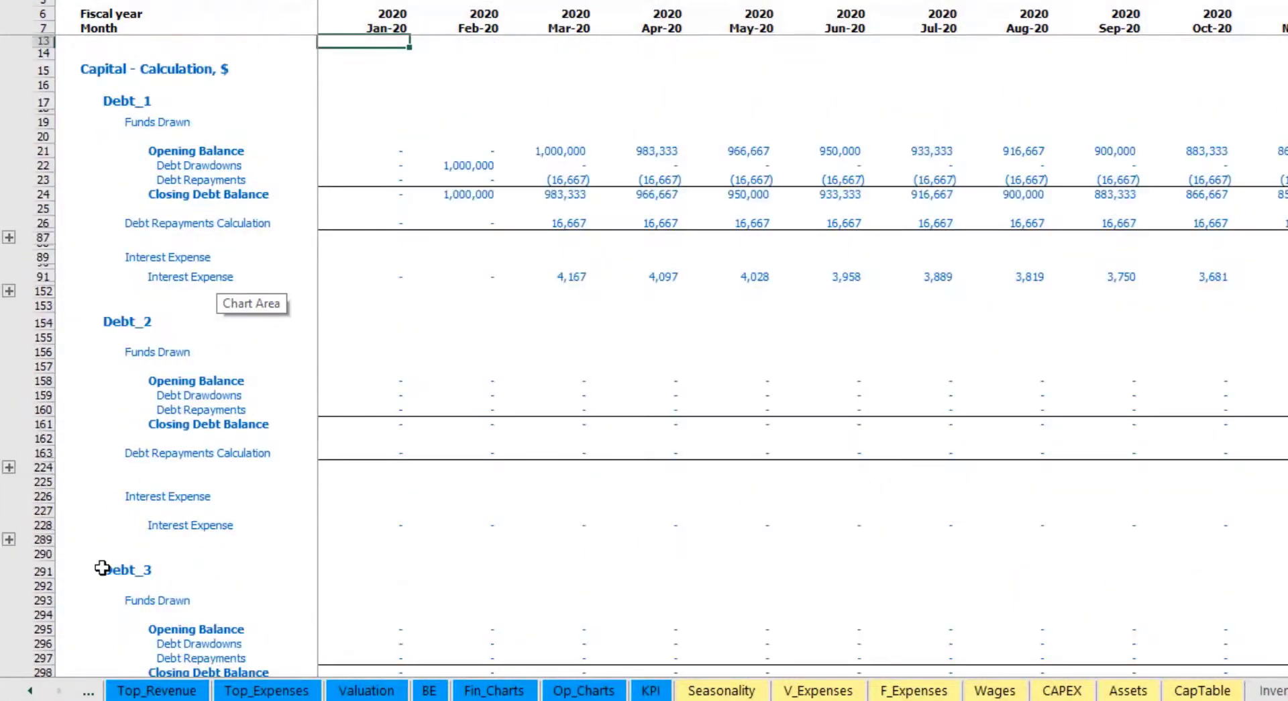
Check the loan's monthly interest expense in the Income Statement.
click(30, 690)
click(30, 690)
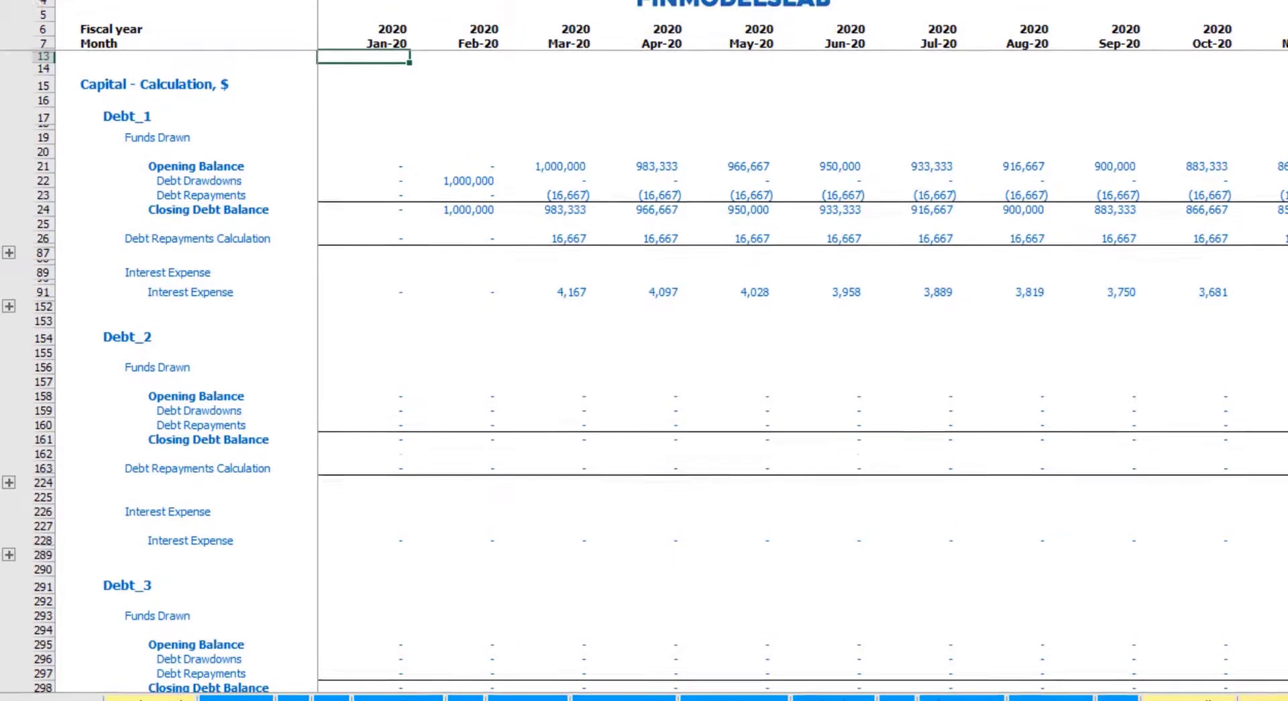
click(119, 690)
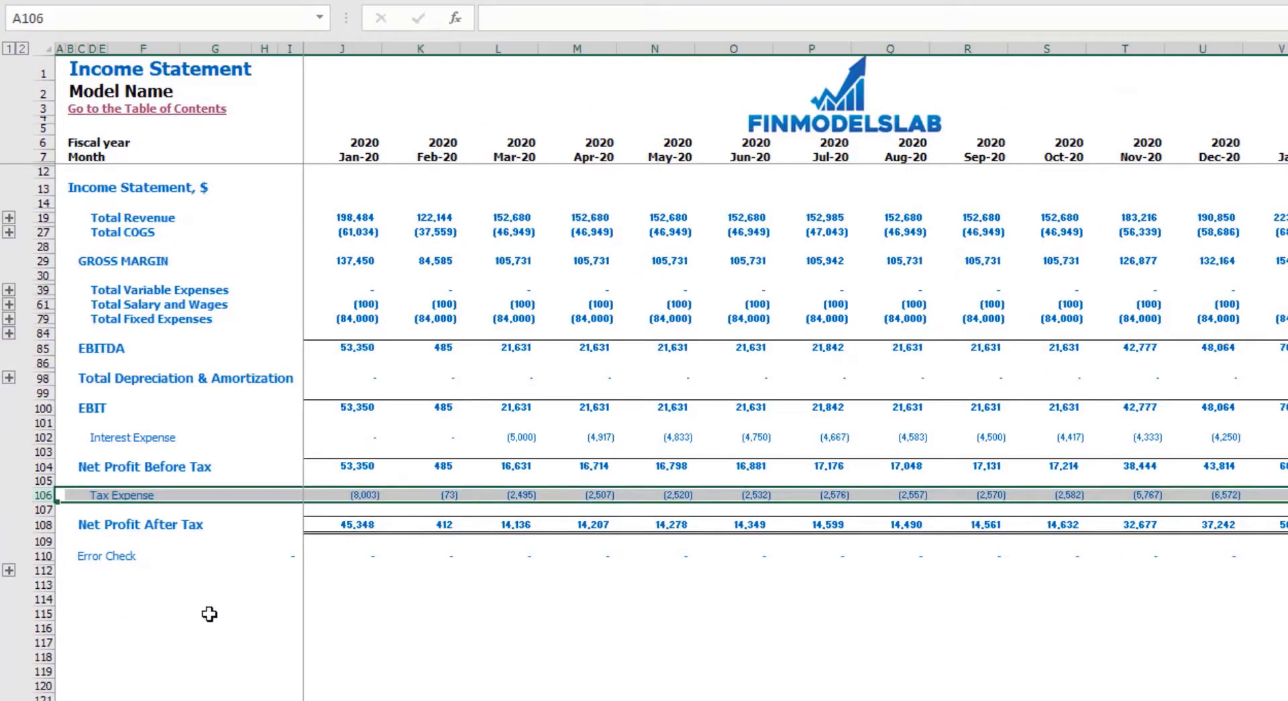
click(60, 438)
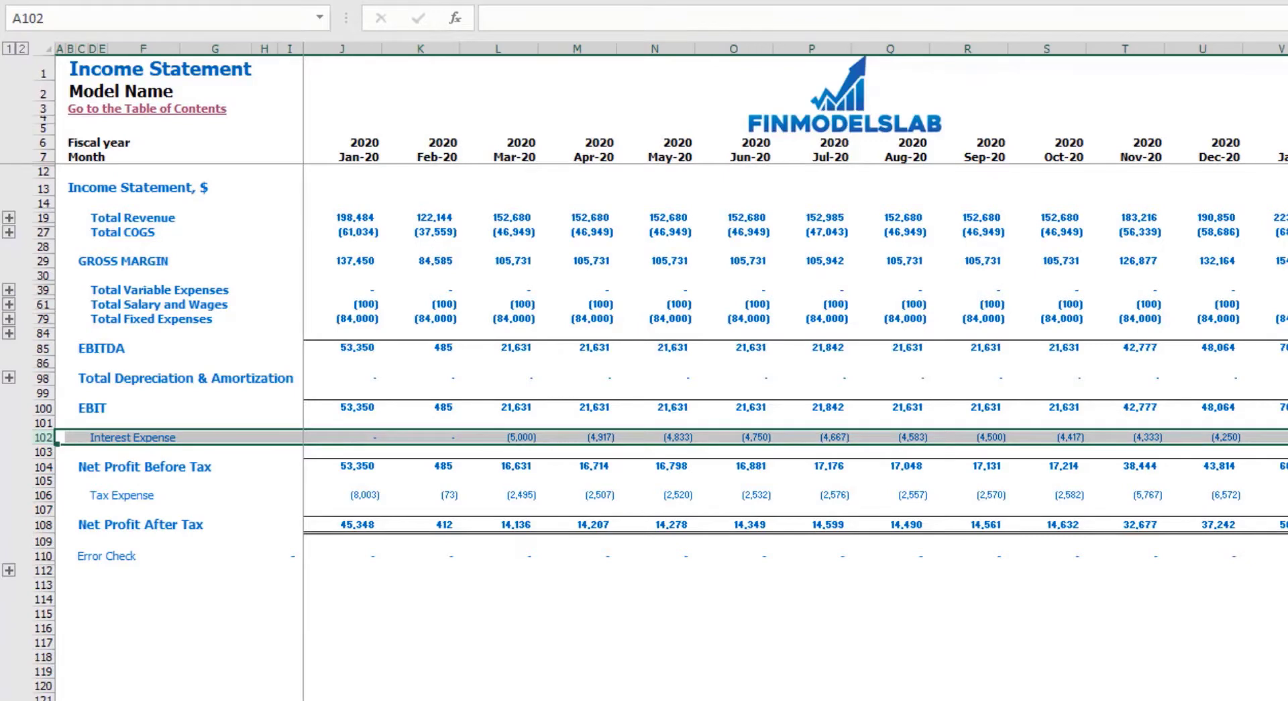
Trace interest paid, debt drawdowns and debt repayments in the Cash Flow Statement, and the debt line in the Balance Sheet.
key(ctrl+Page_Down)
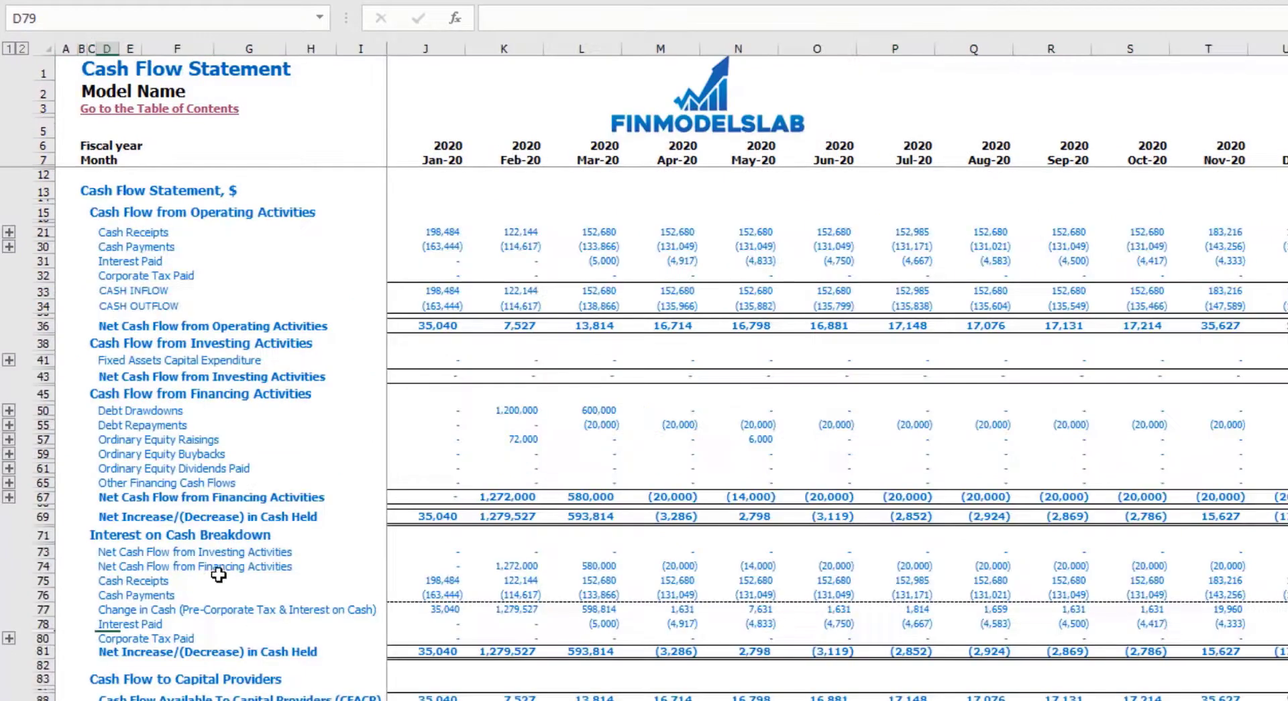
click(39, 262)
click(44, 410)
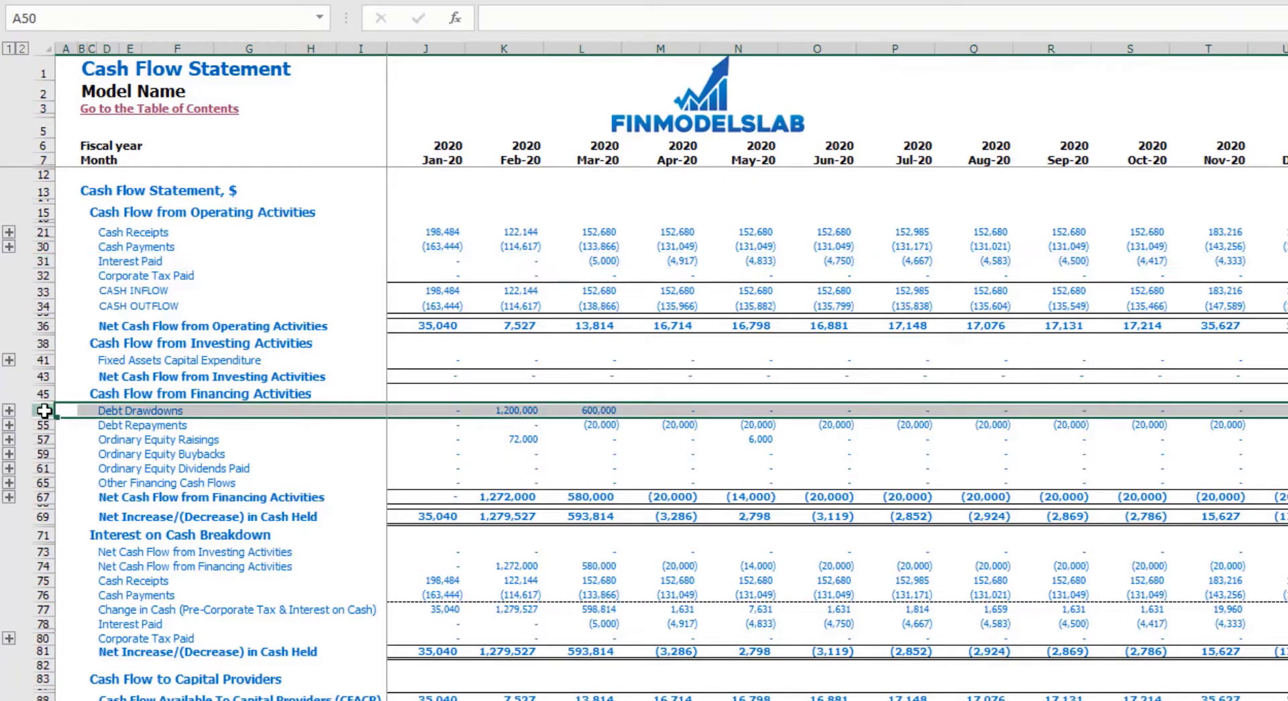
click(45, 425)
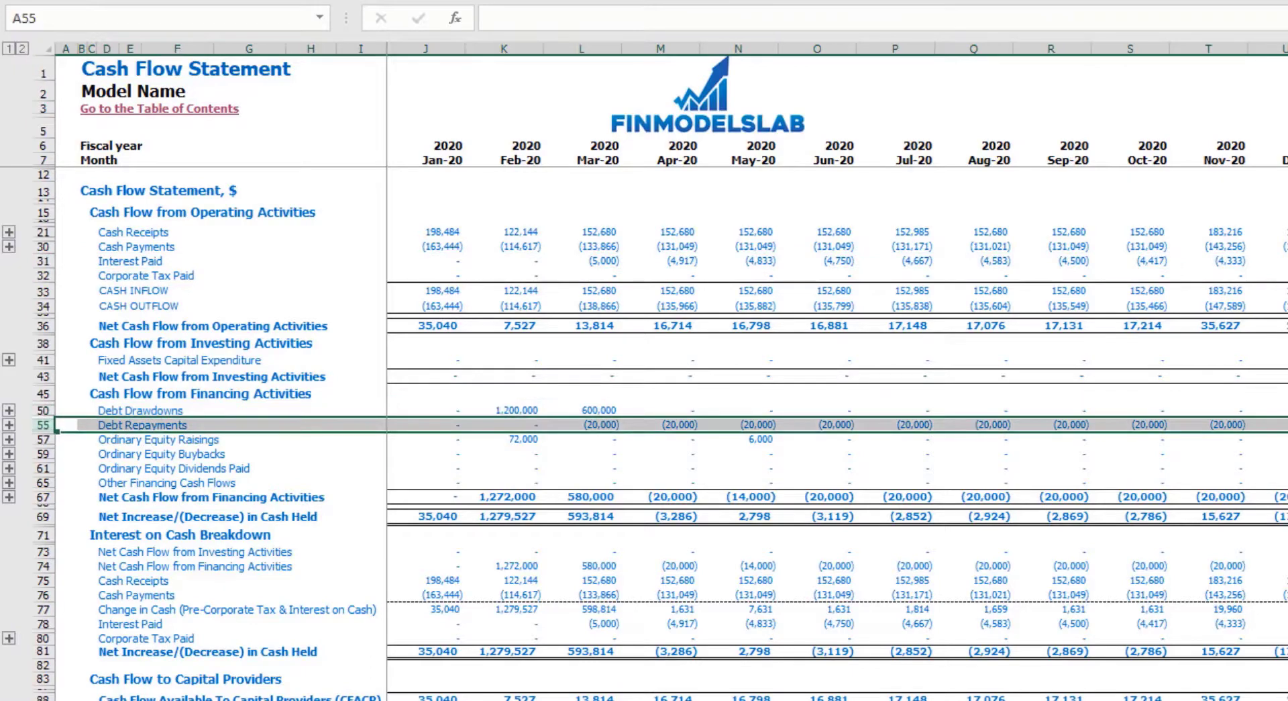
key(ctrl+Page_Down)
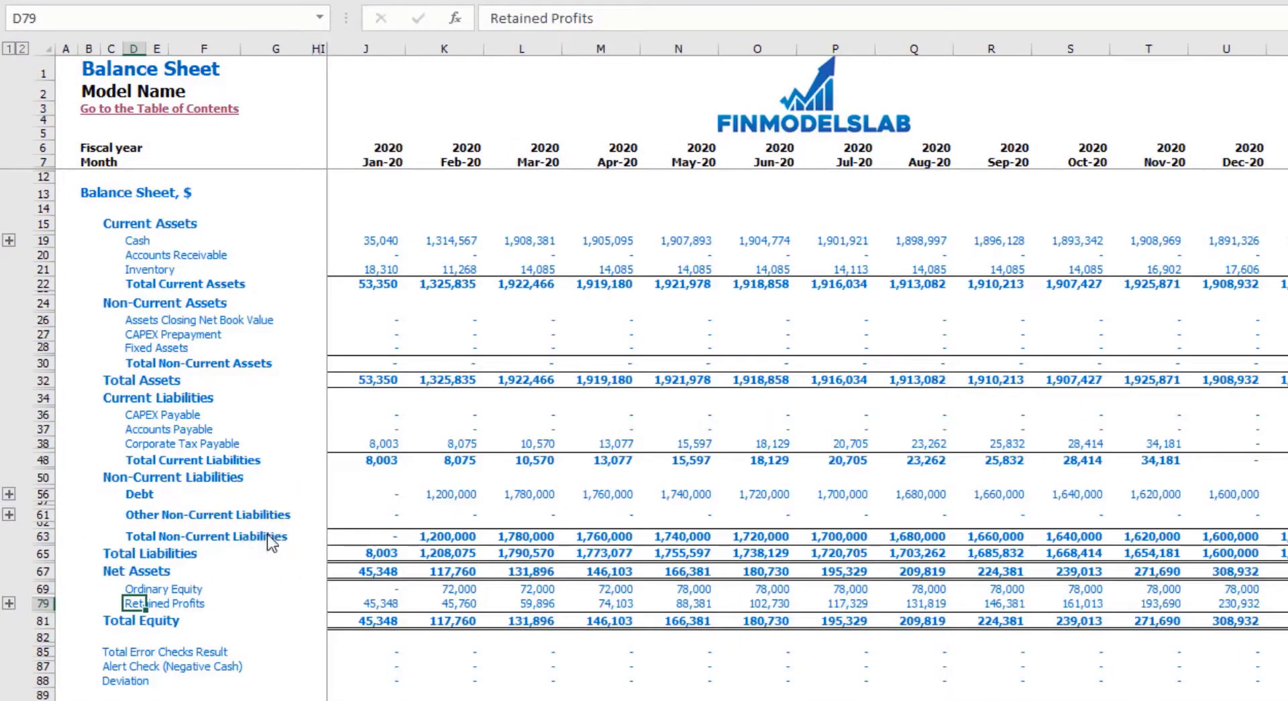
click(42, 494)
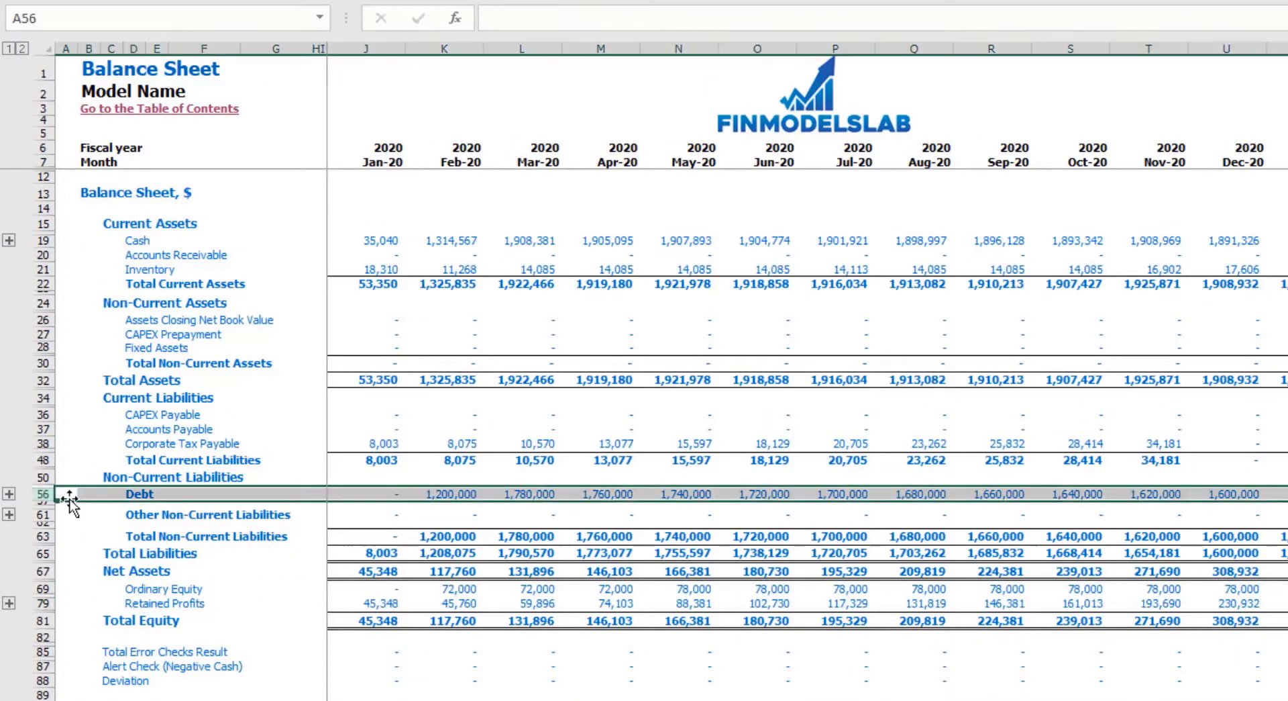
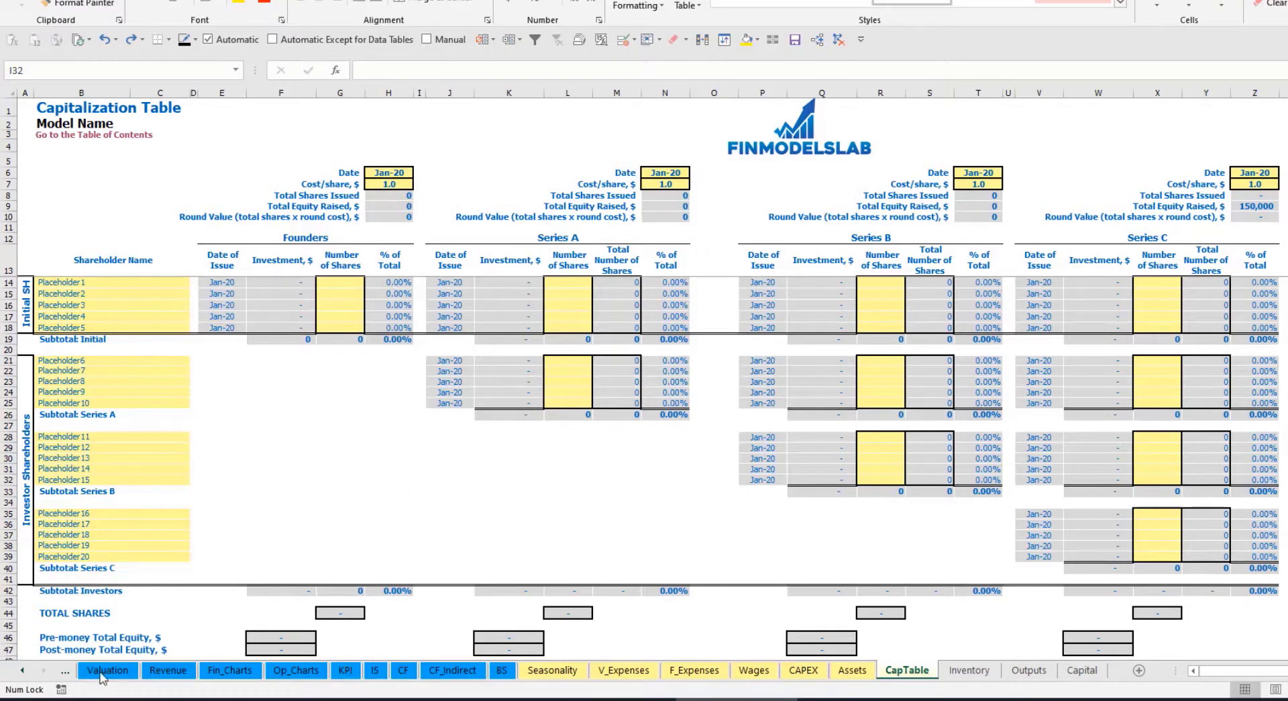
Name the first two initial shareholders in the Capitalization Table Founder 1 and Founder 2.
click(64, 281)
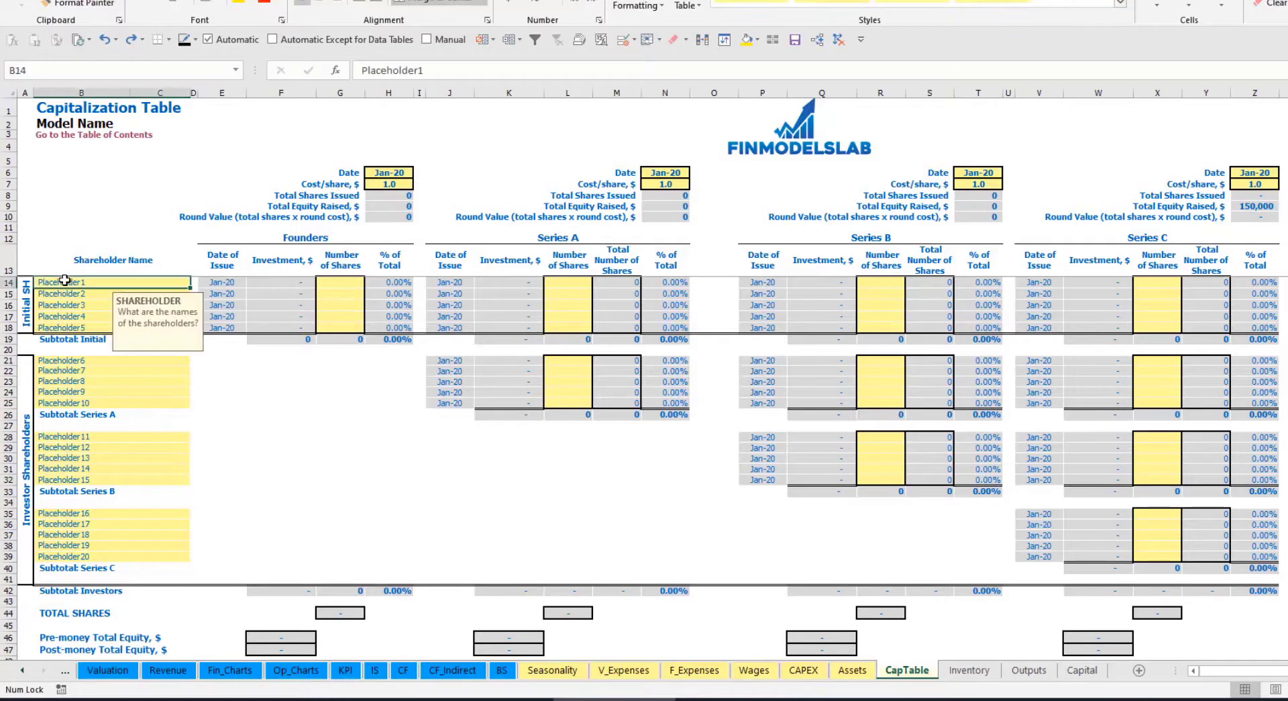
text(Fo)
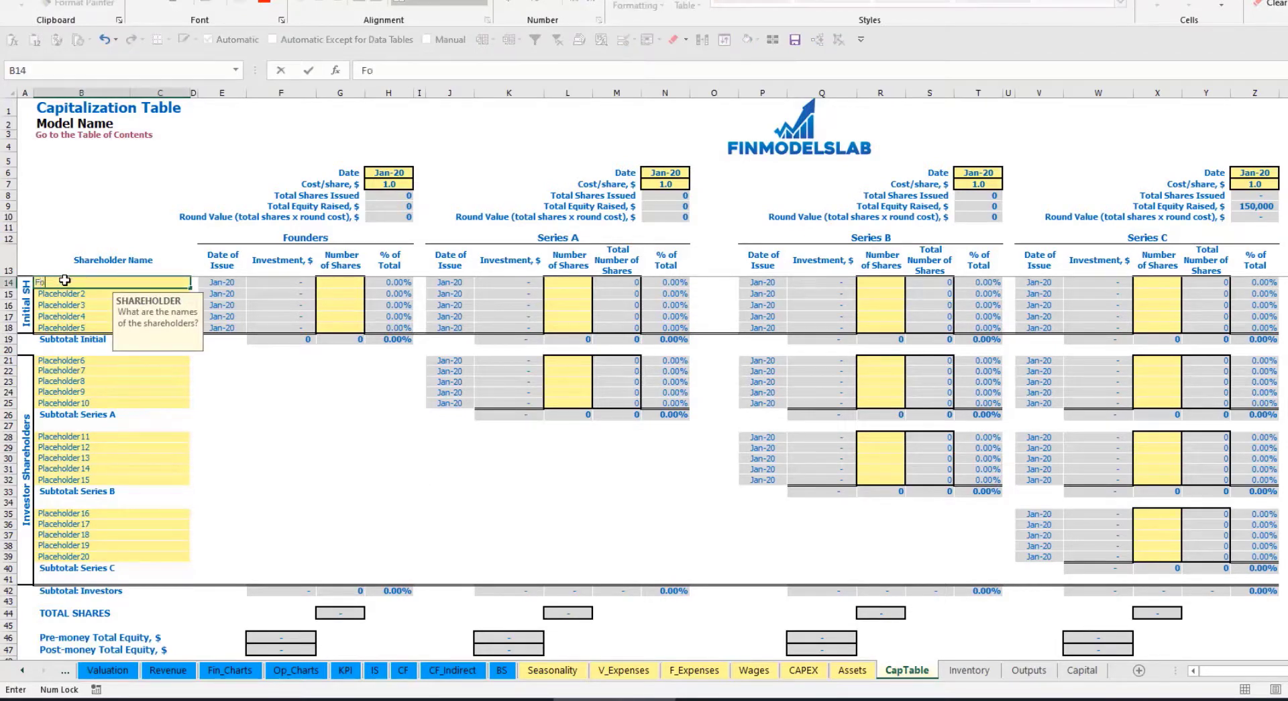
text(under 1)
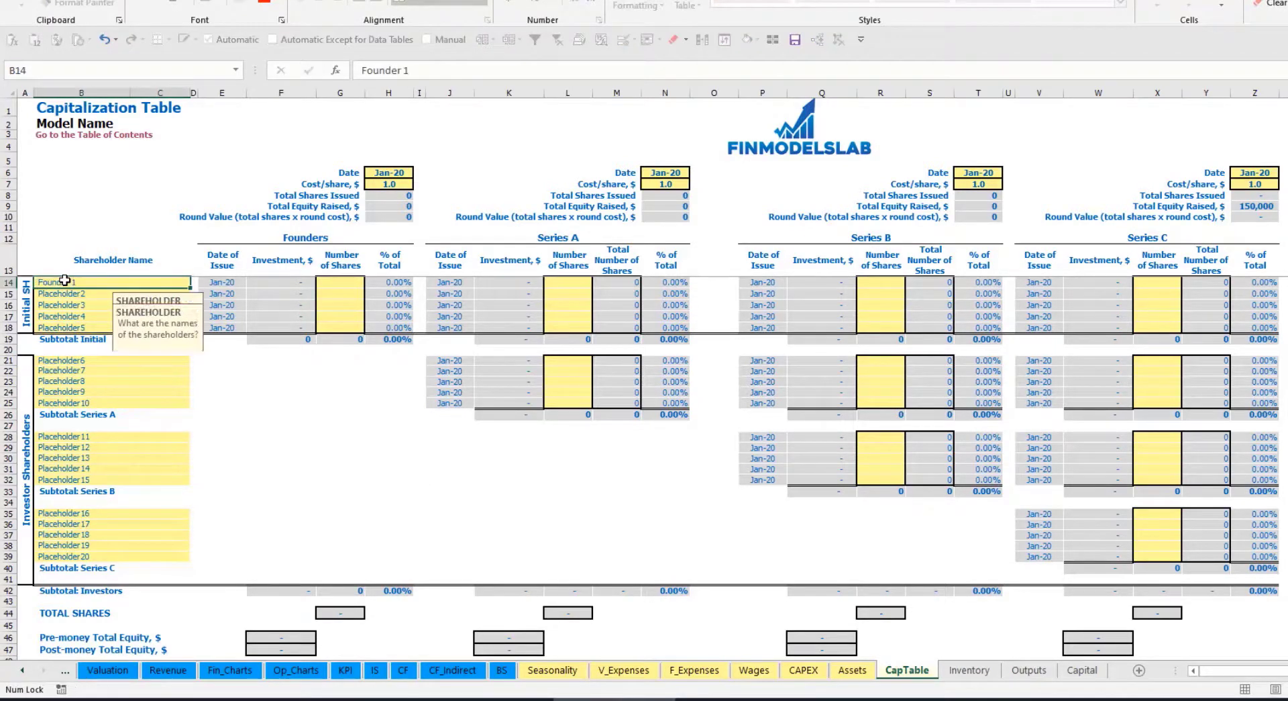
key(ctrl+Return)
key(ctrl+c)
key(Down)
key(ctrl+v)
key(F2)
key(BackSpace)
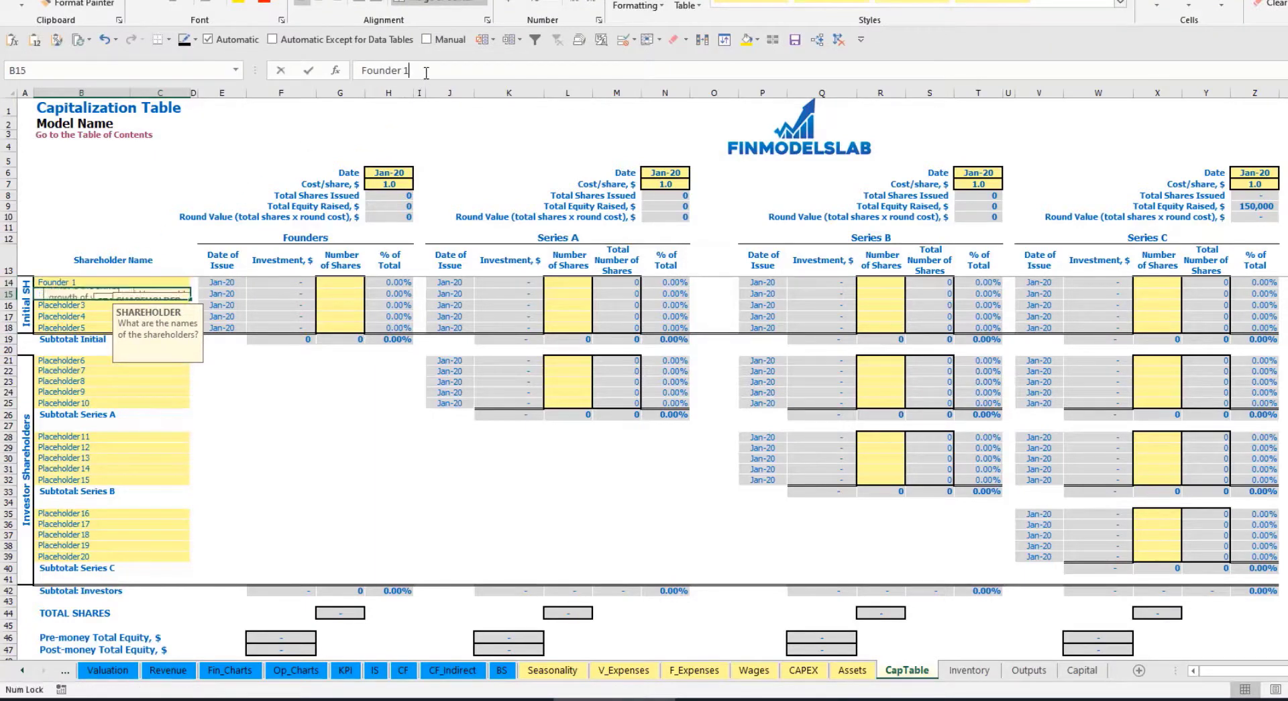
text(2)
key(Return)
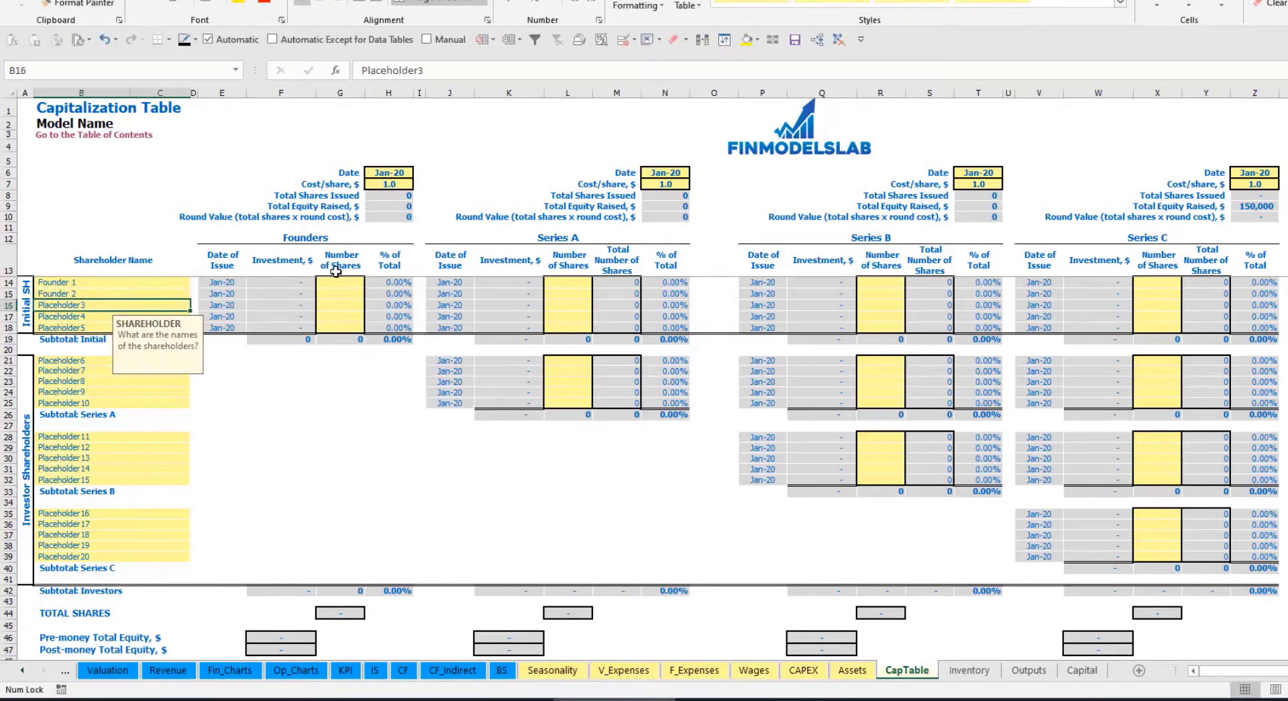
Enter 10,000 shares for Founder 1 and 20,000 shares for Founder 2 in the Founders round.
click(136, 283)
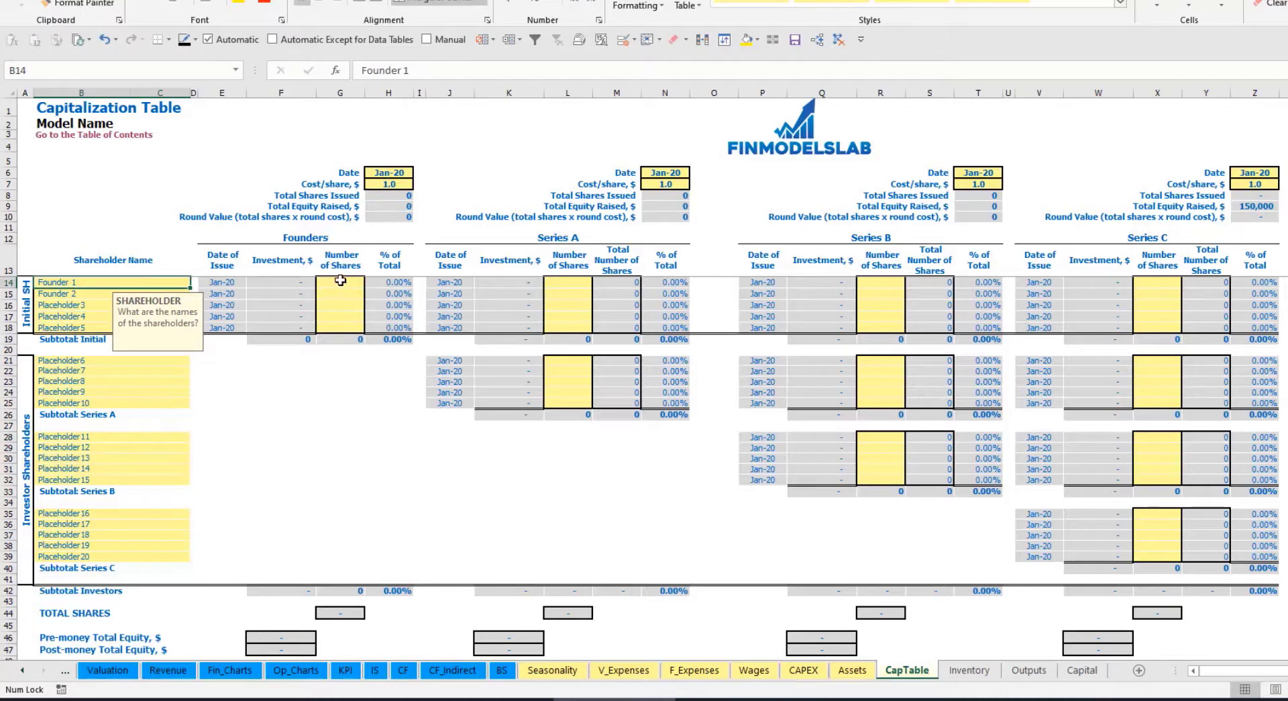
click(345, 282)
text(10000)
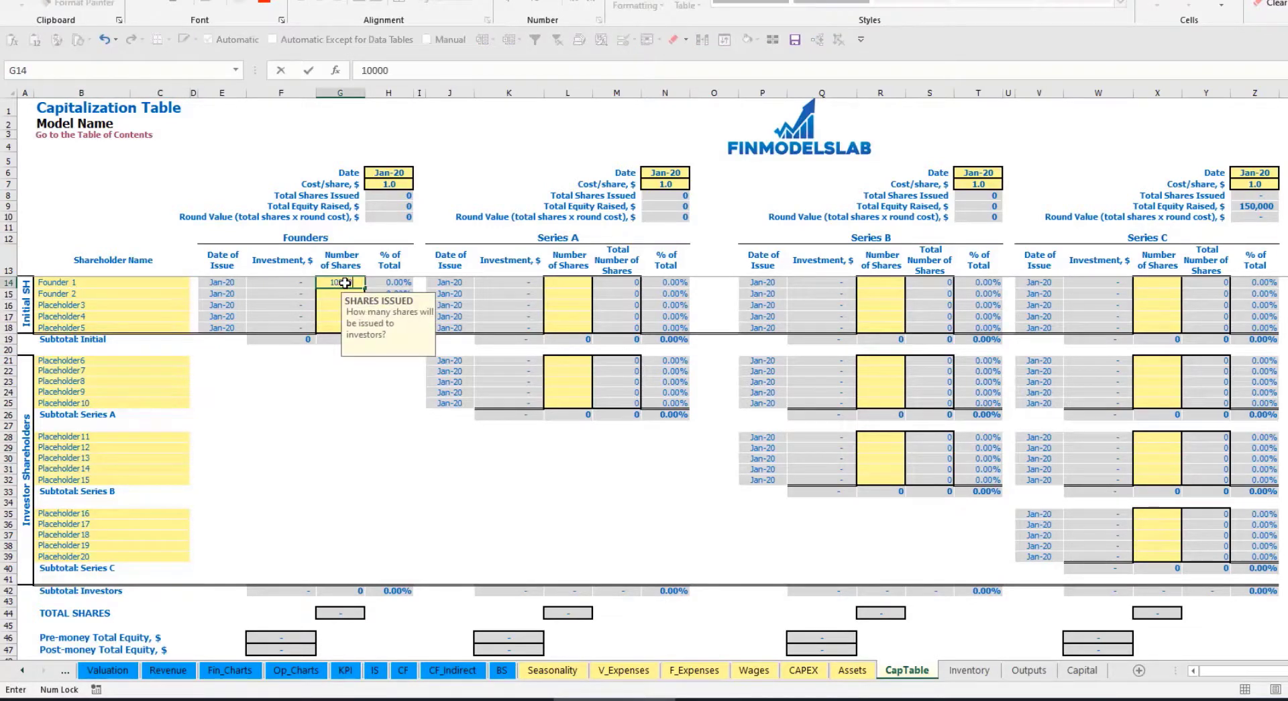
key(Return)
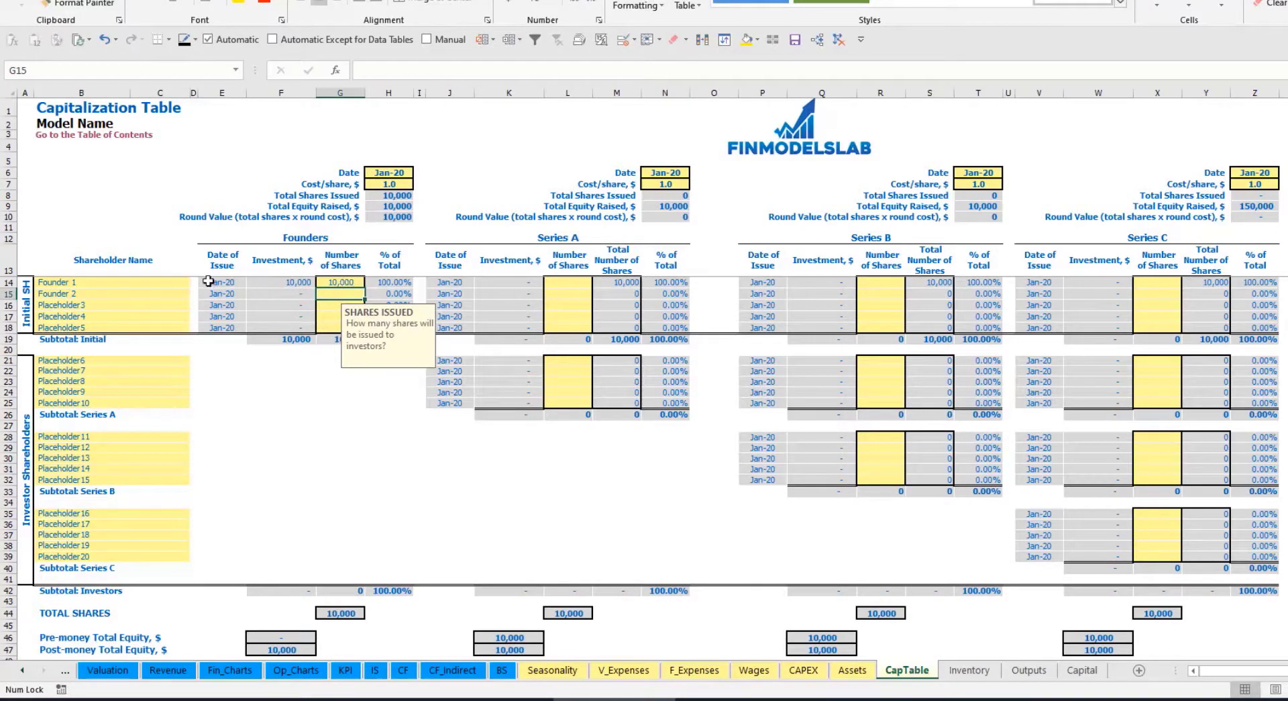
text(20,0)
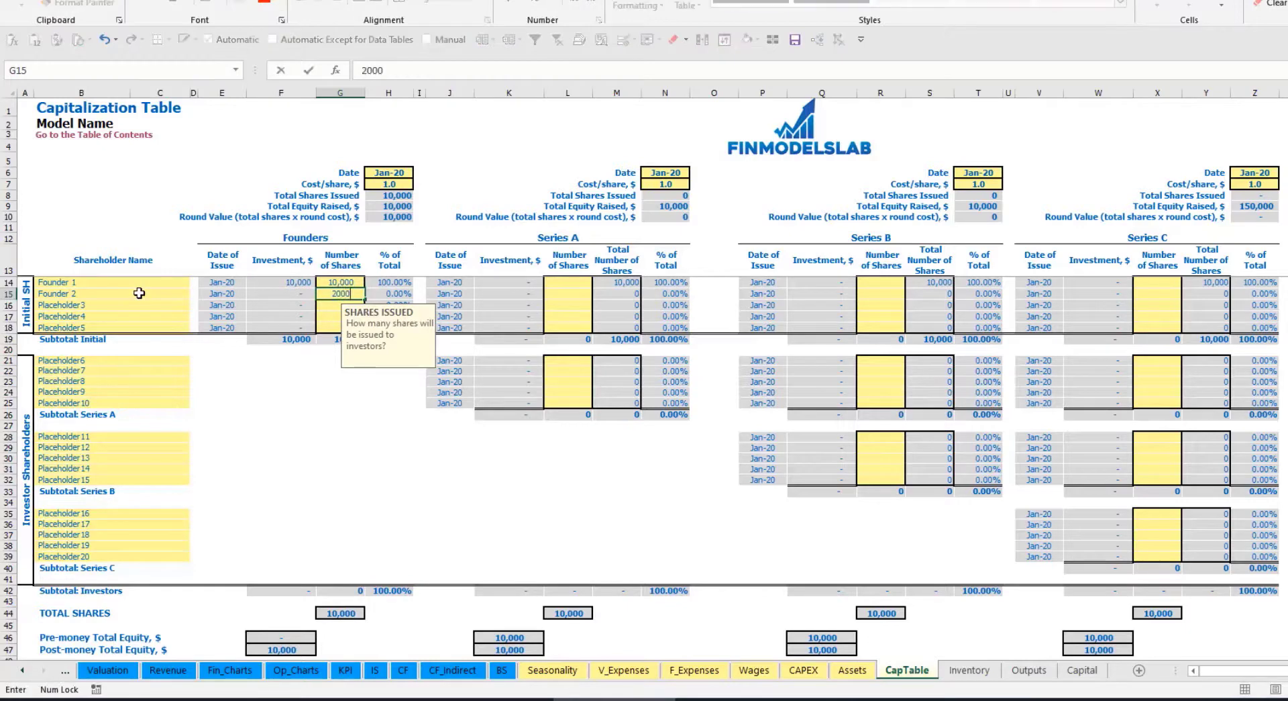
text(00)
key(Return)
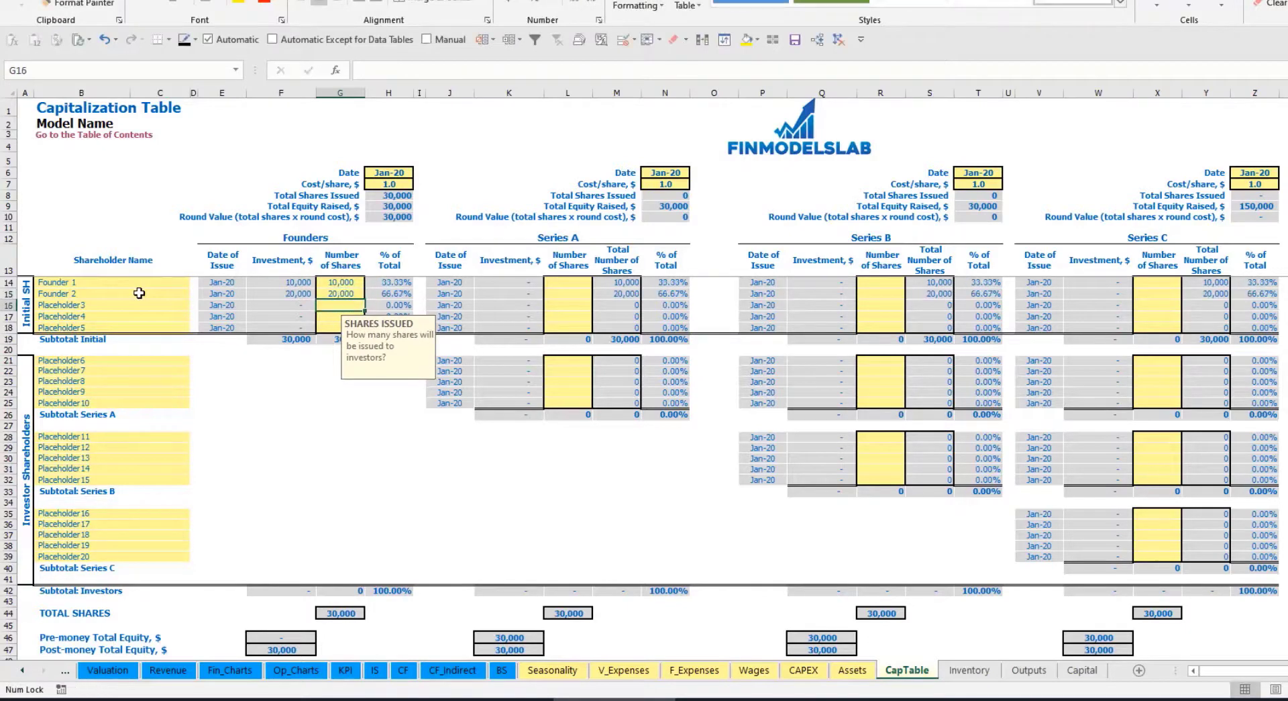
Set the Founders round's cost per share to $2 and its date to Feb-20.
click(388, 175)
click(377, 185)
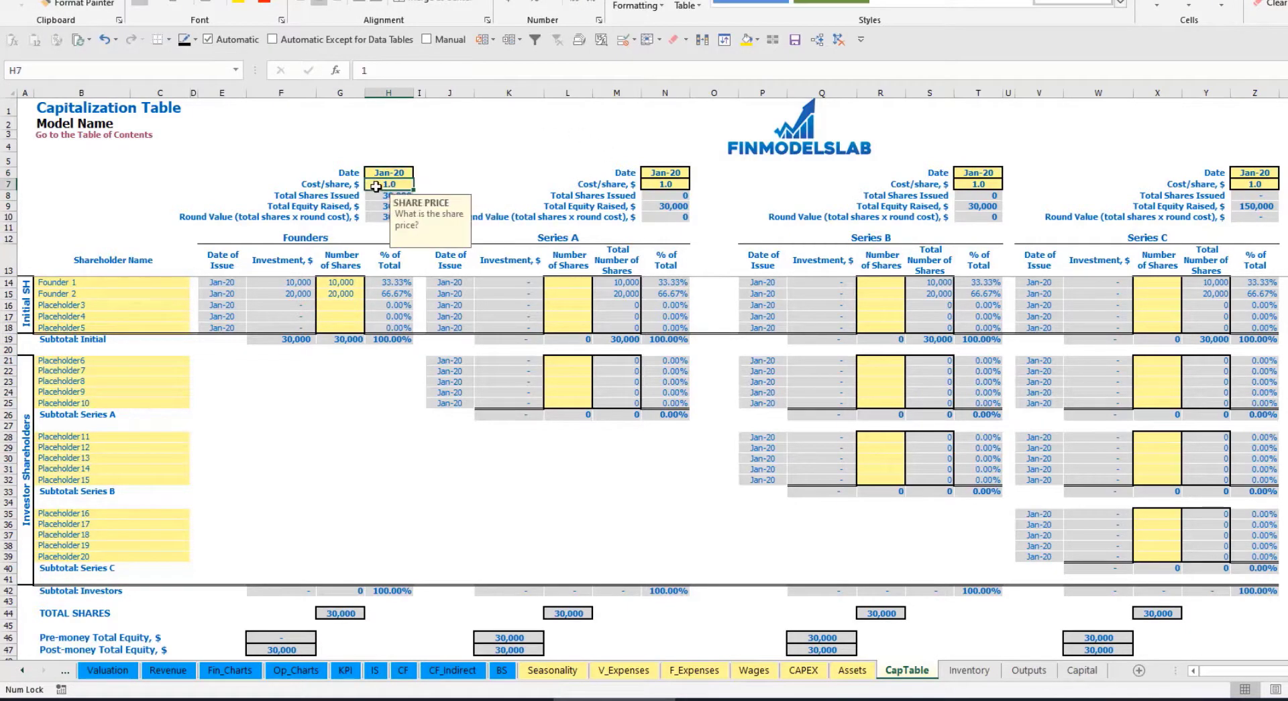
text(2)
key(Return)
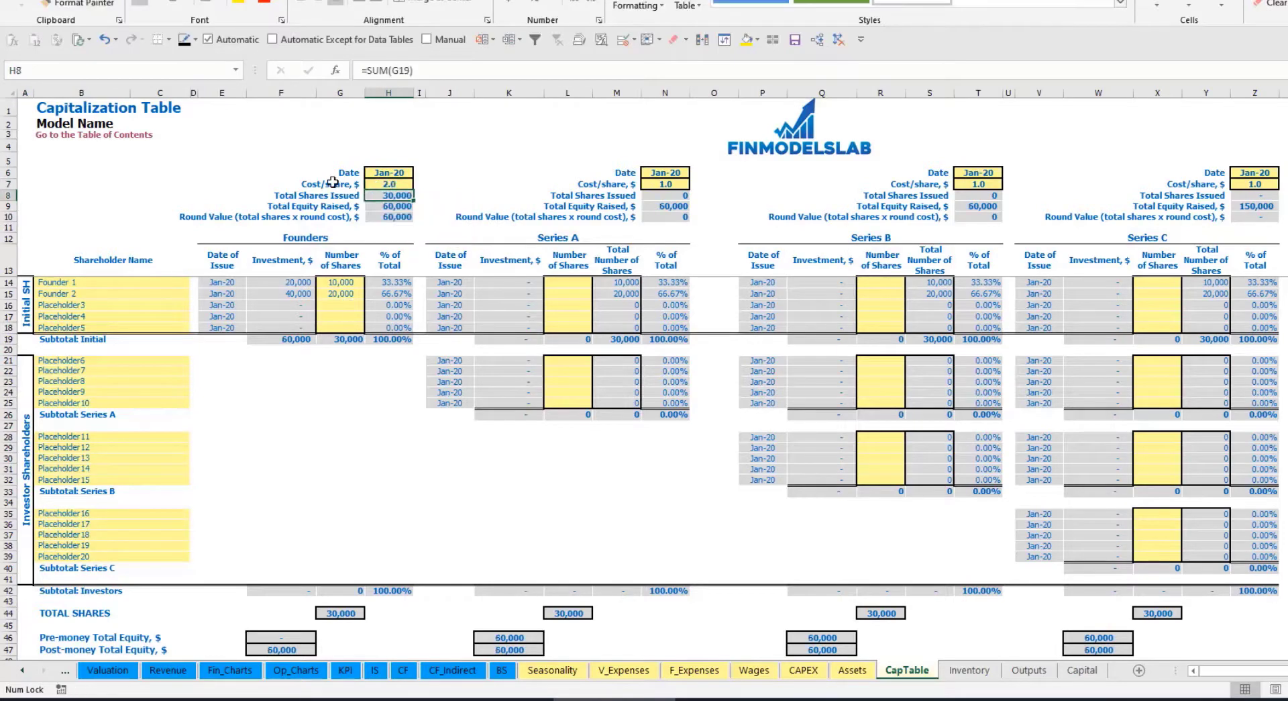
click(385, 175)
click(419, 172)
click(388, 195)
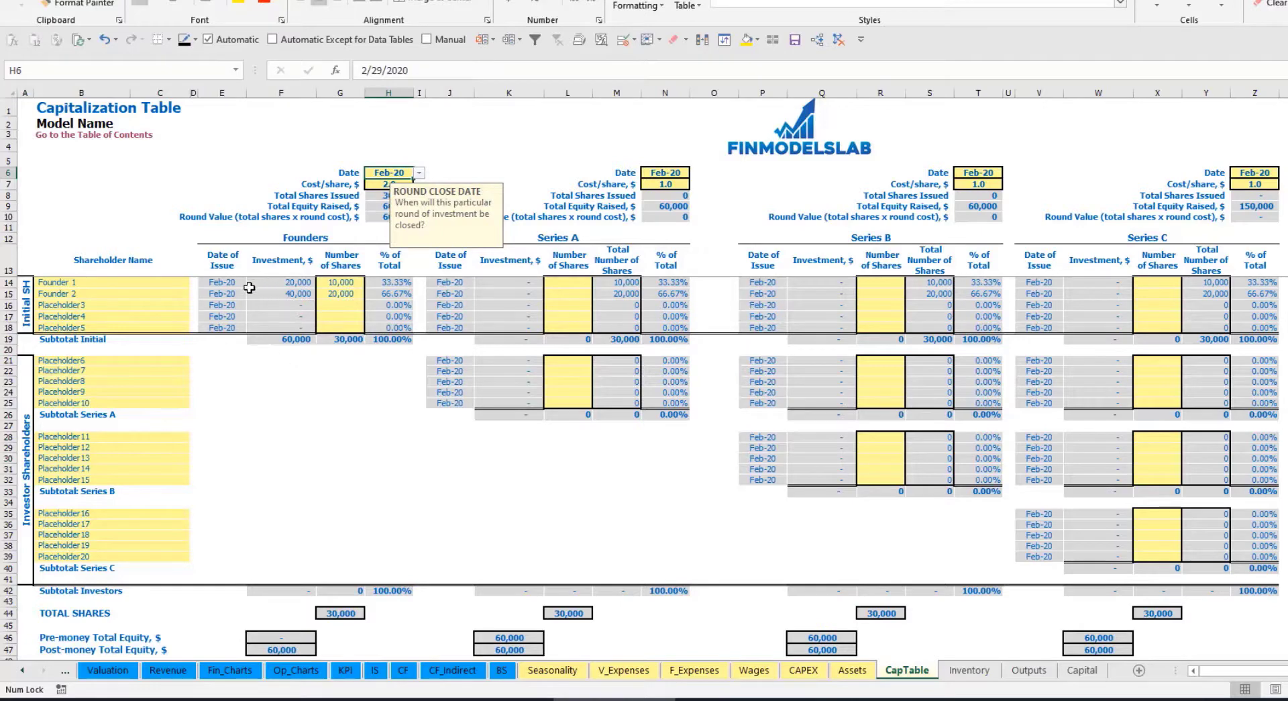
Review the founders' investments, the initial subtotal, the post-money total equity and Founder 1's ownership percentage.
click(288, 284)
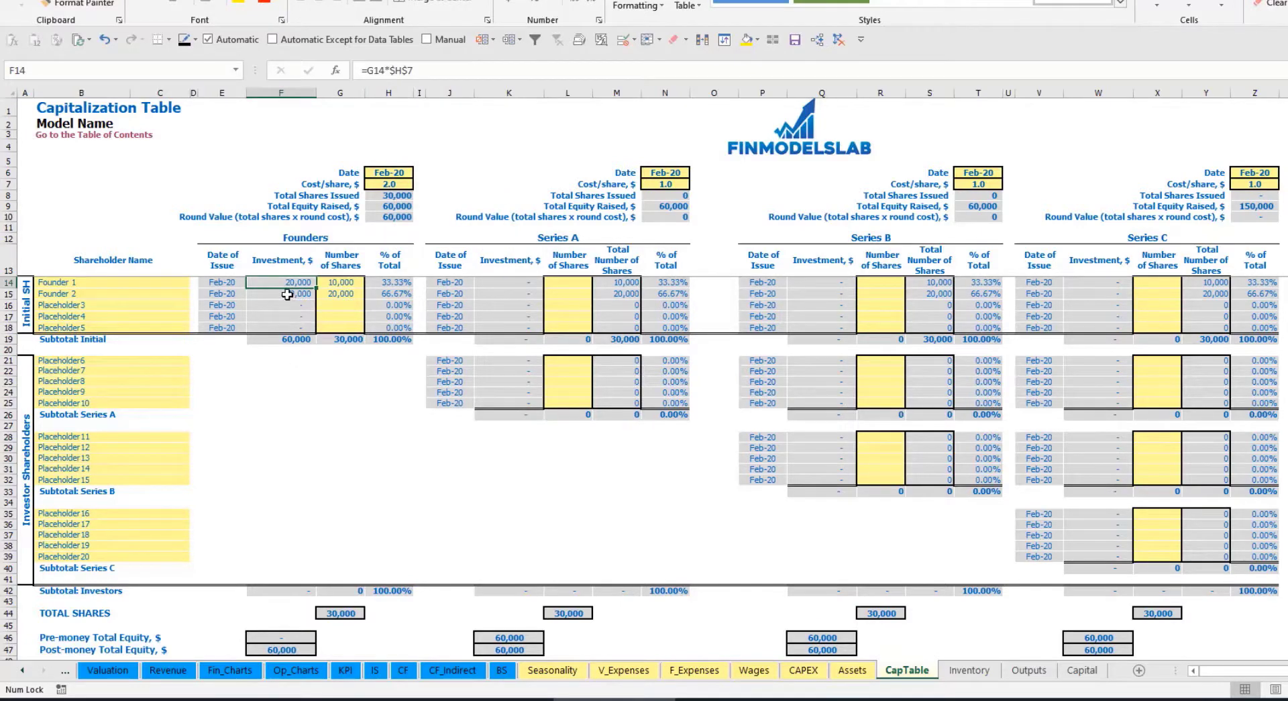
click(287, 294)
click(288, 340)
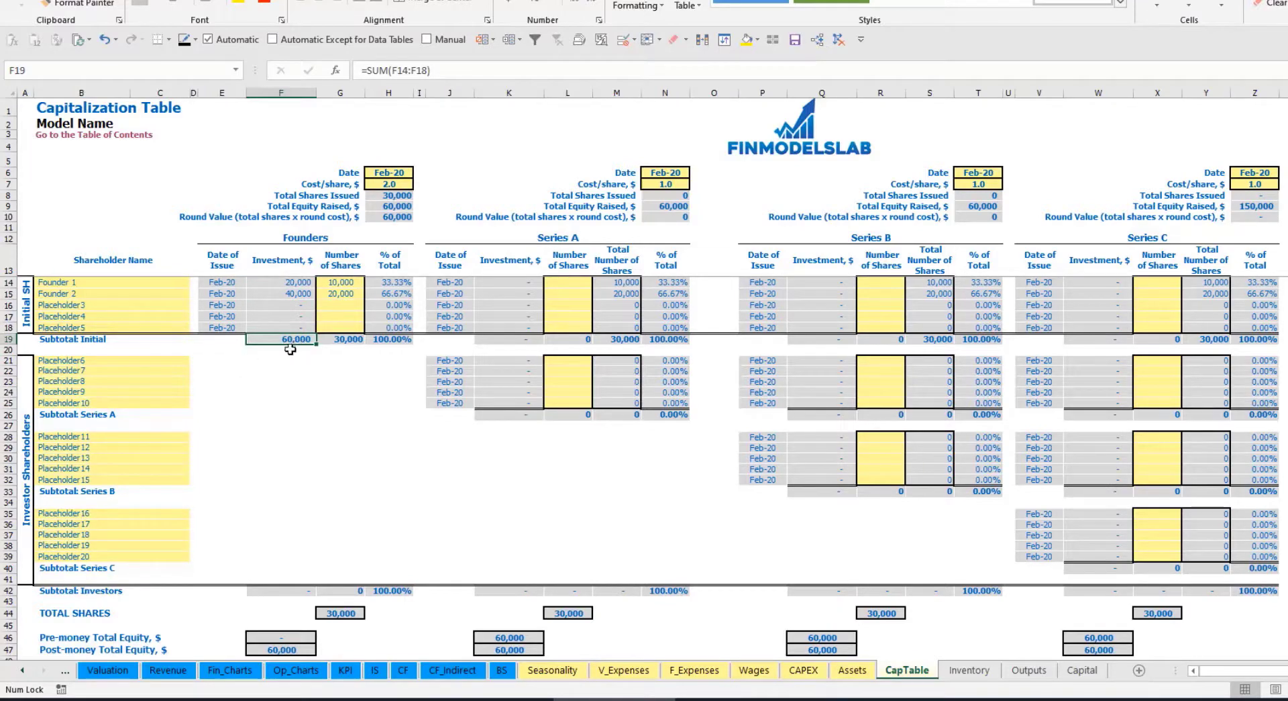
click(9, 649)
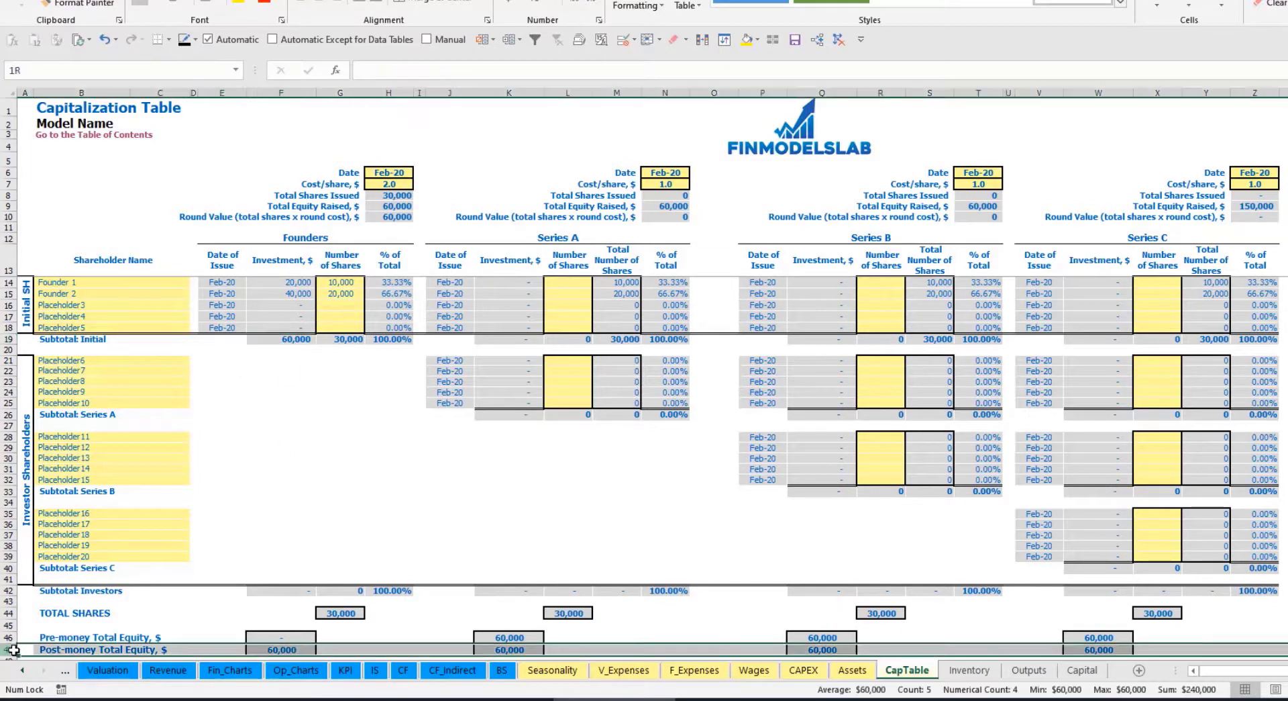
click(392, 282)
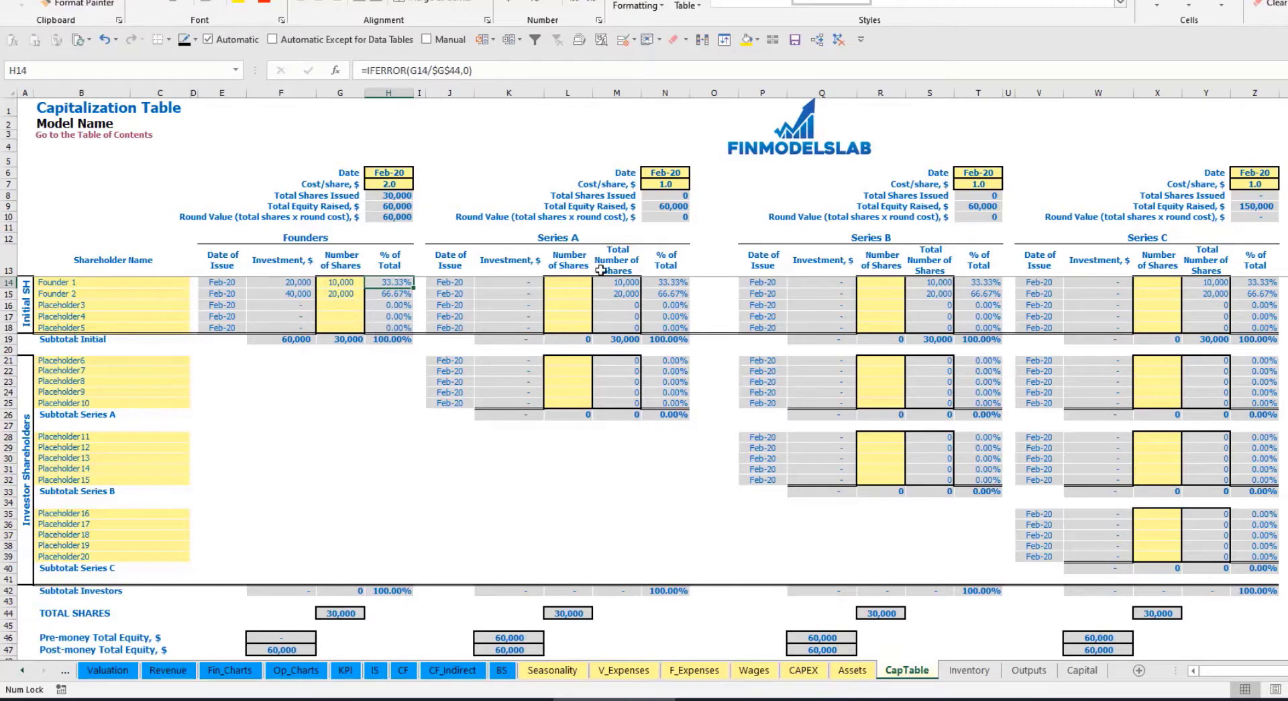
Name the first Series A shareholder Investor 1.
click(153, 361)
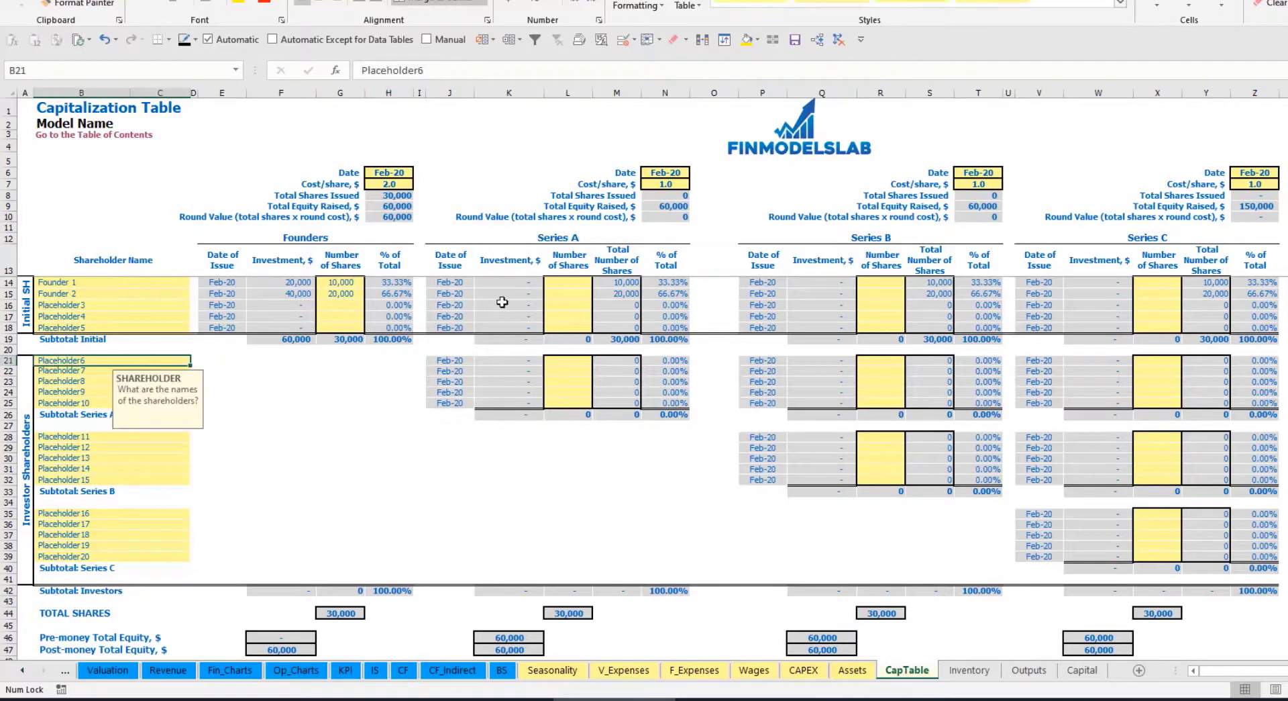
click(577, 243)
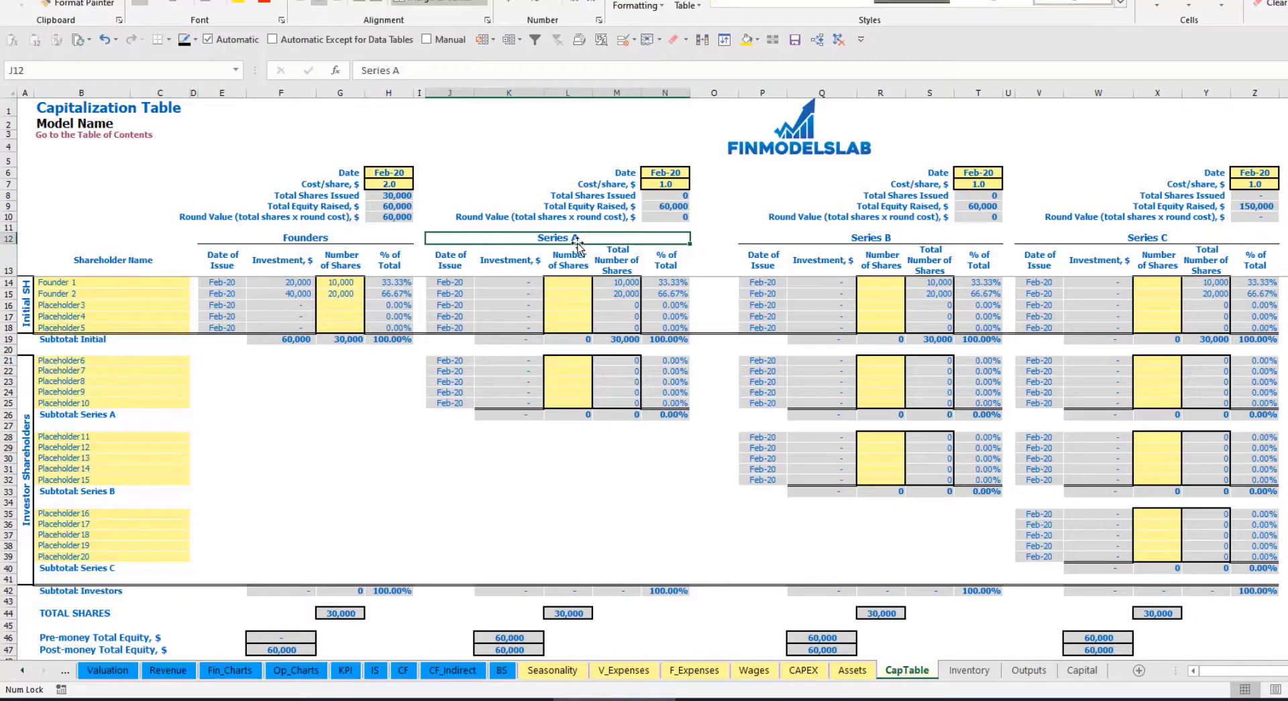
click(90, 363)
text(Investor 1)
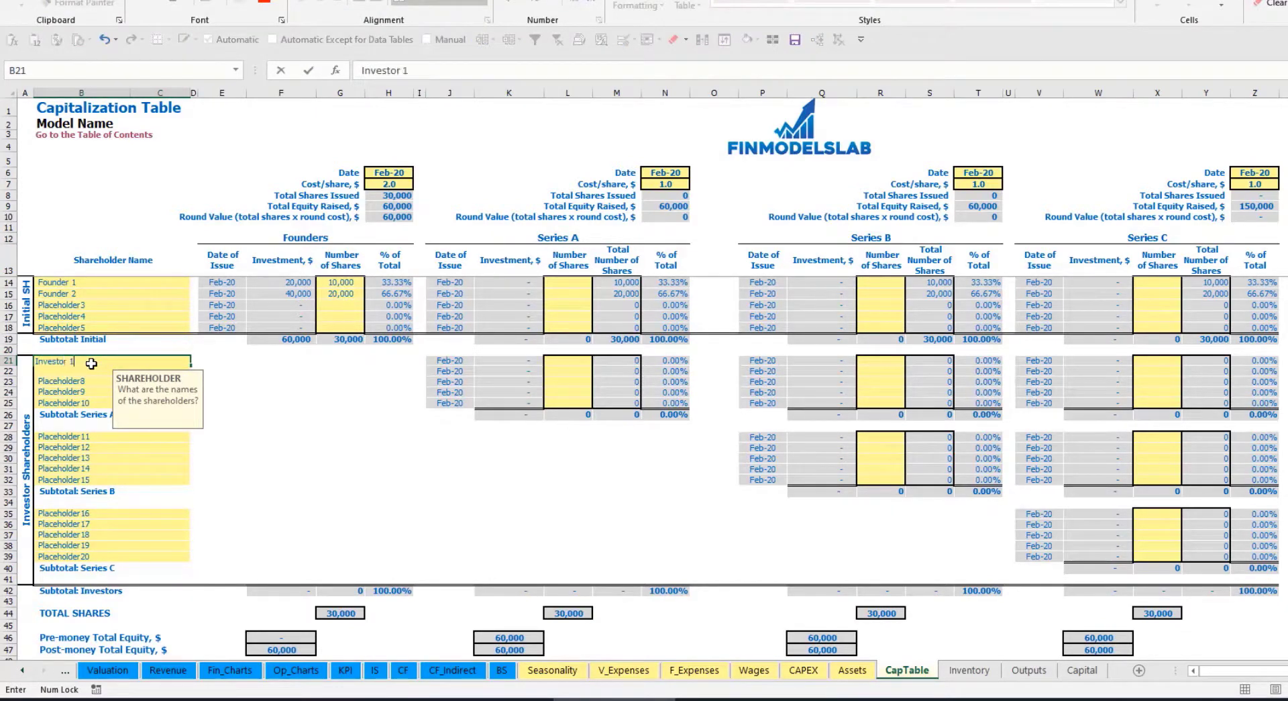
key(Return)
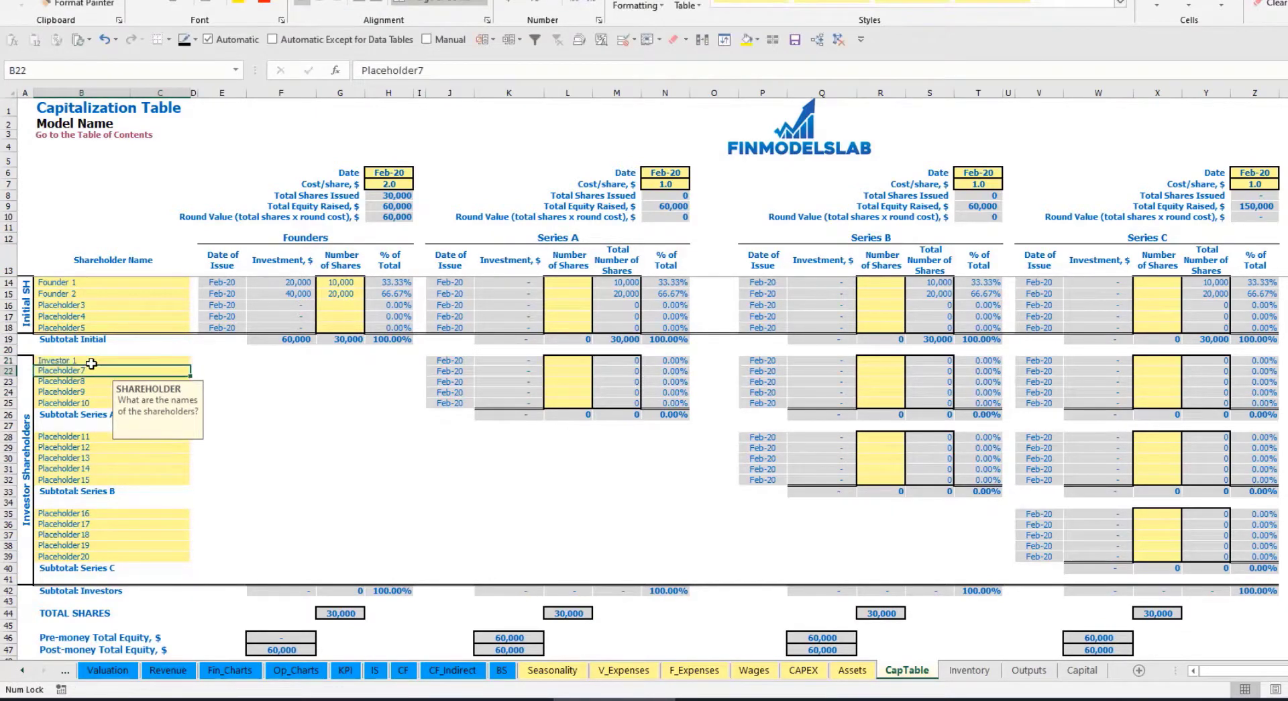
Set the Series A round's date to May-20 and its cost per share to $5.
click(673, 172)
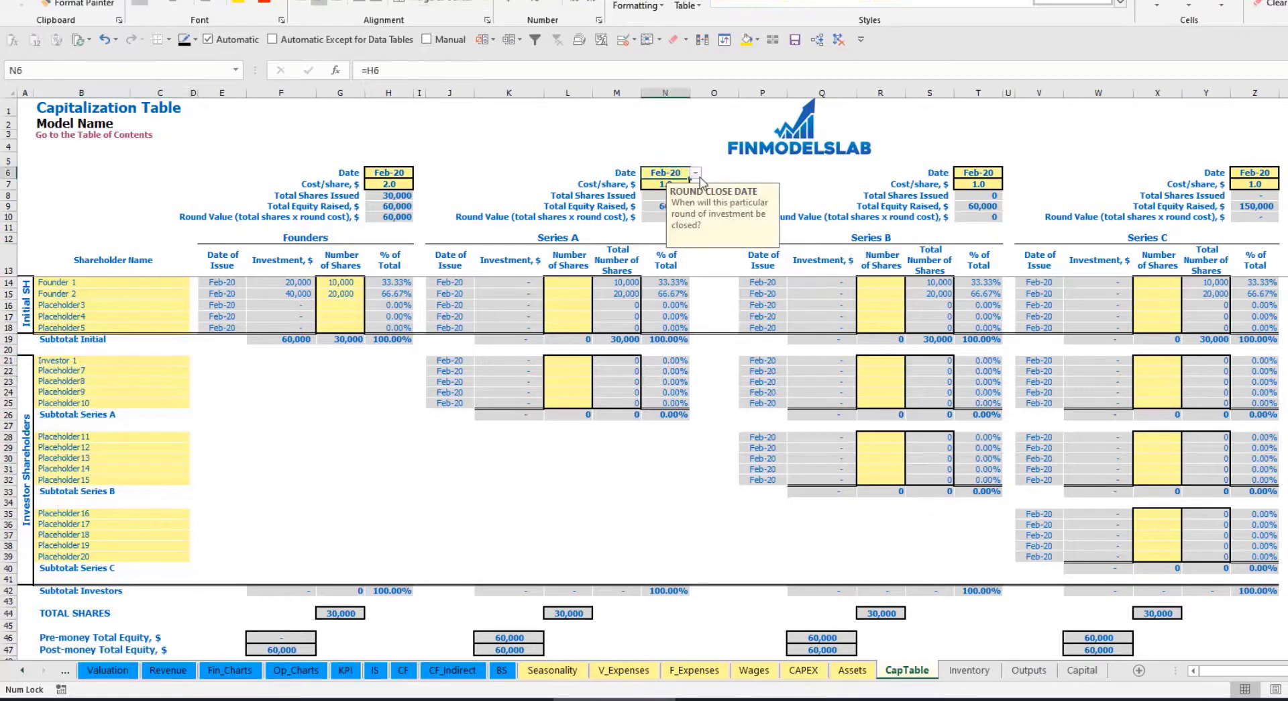
click(697, 173)
click(679, 220)
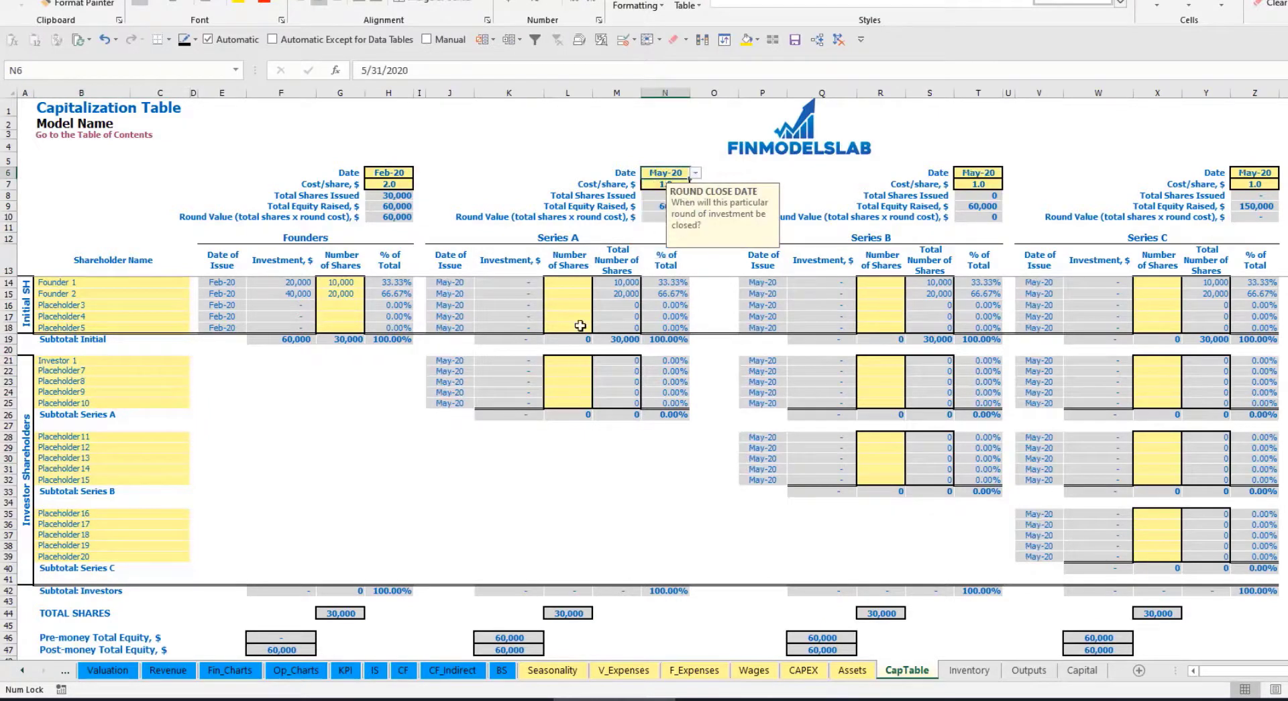
click(658, 183)
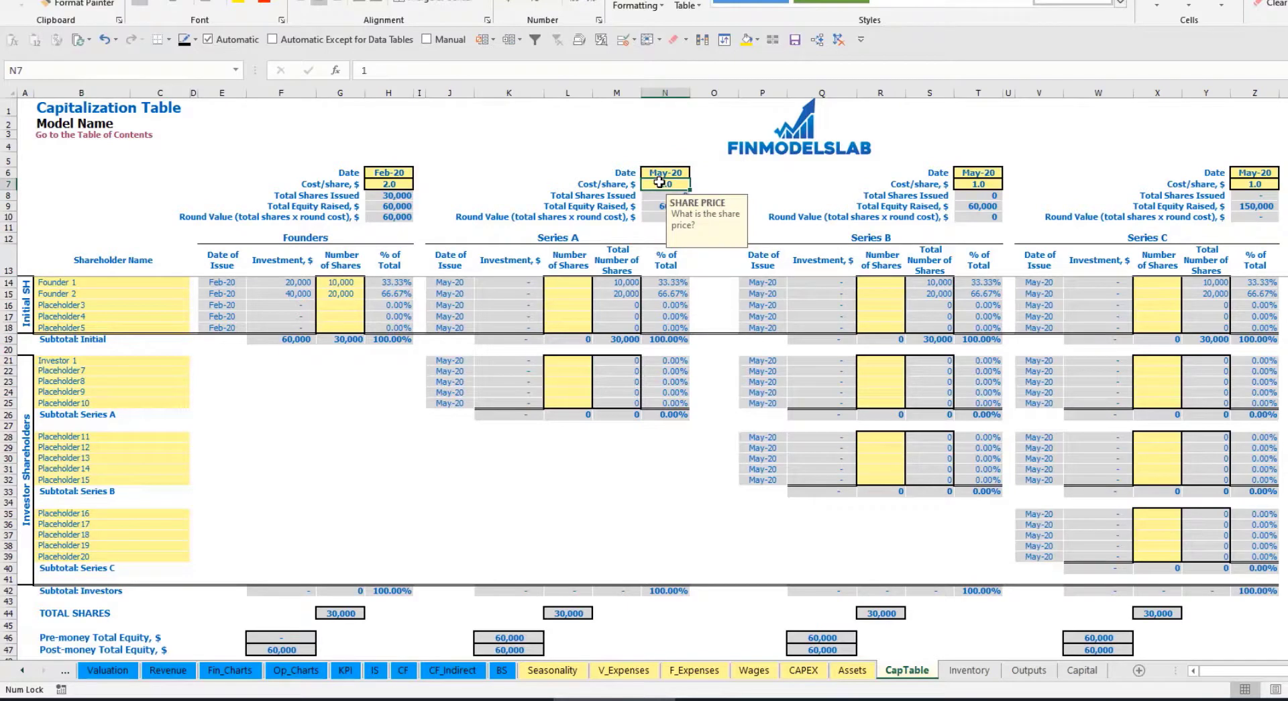
key(Return)
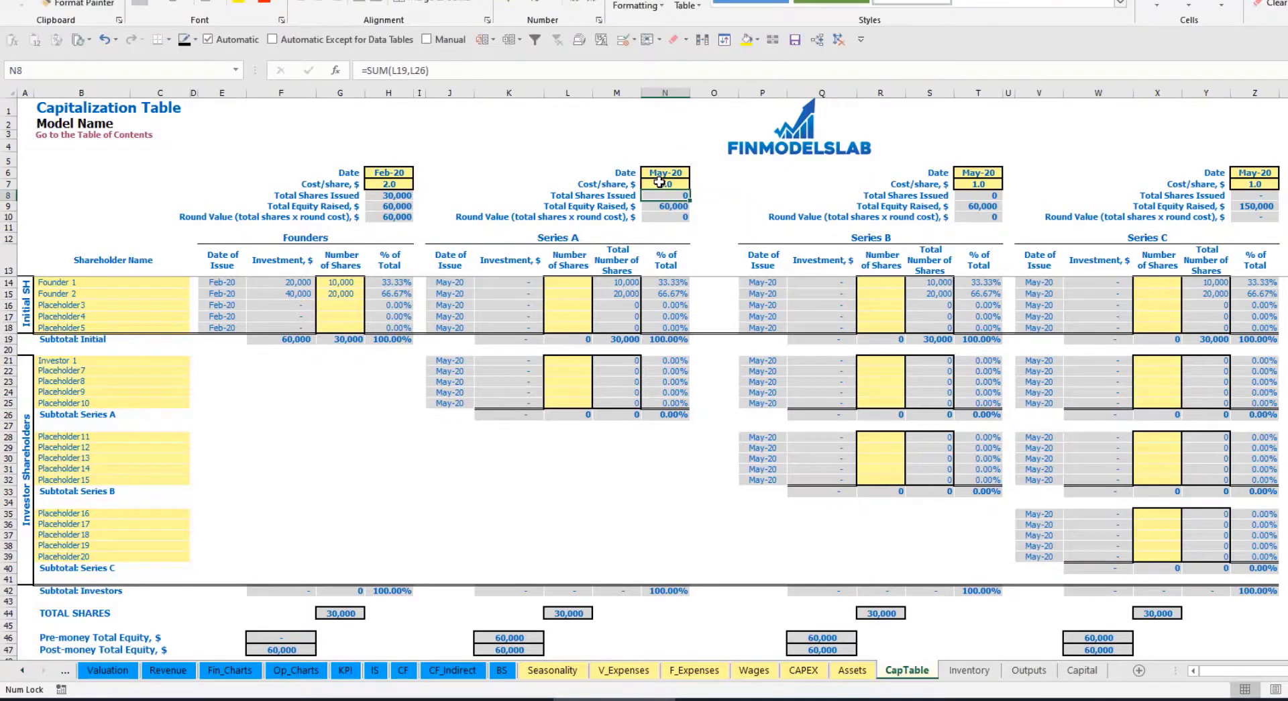
Enter 1,000 Series A shares for Investor 1.
click(568, 359)
text(1000)
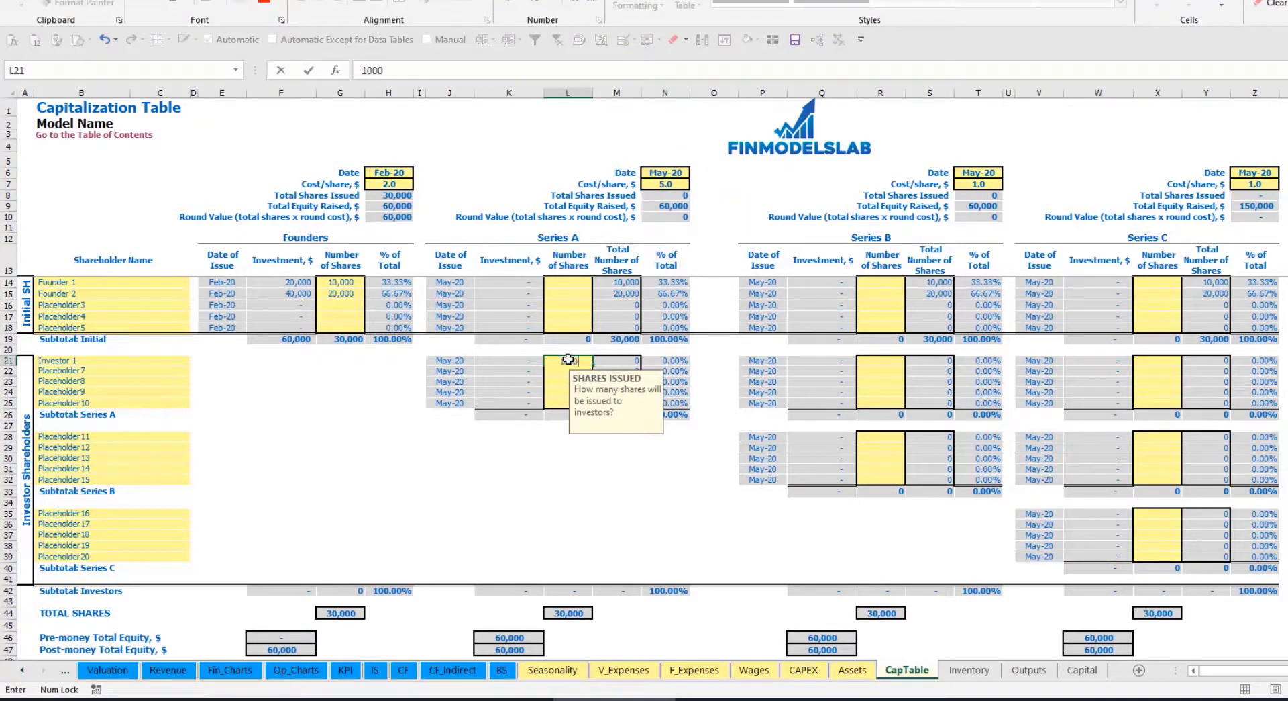
key(Return)
click(511, 452)
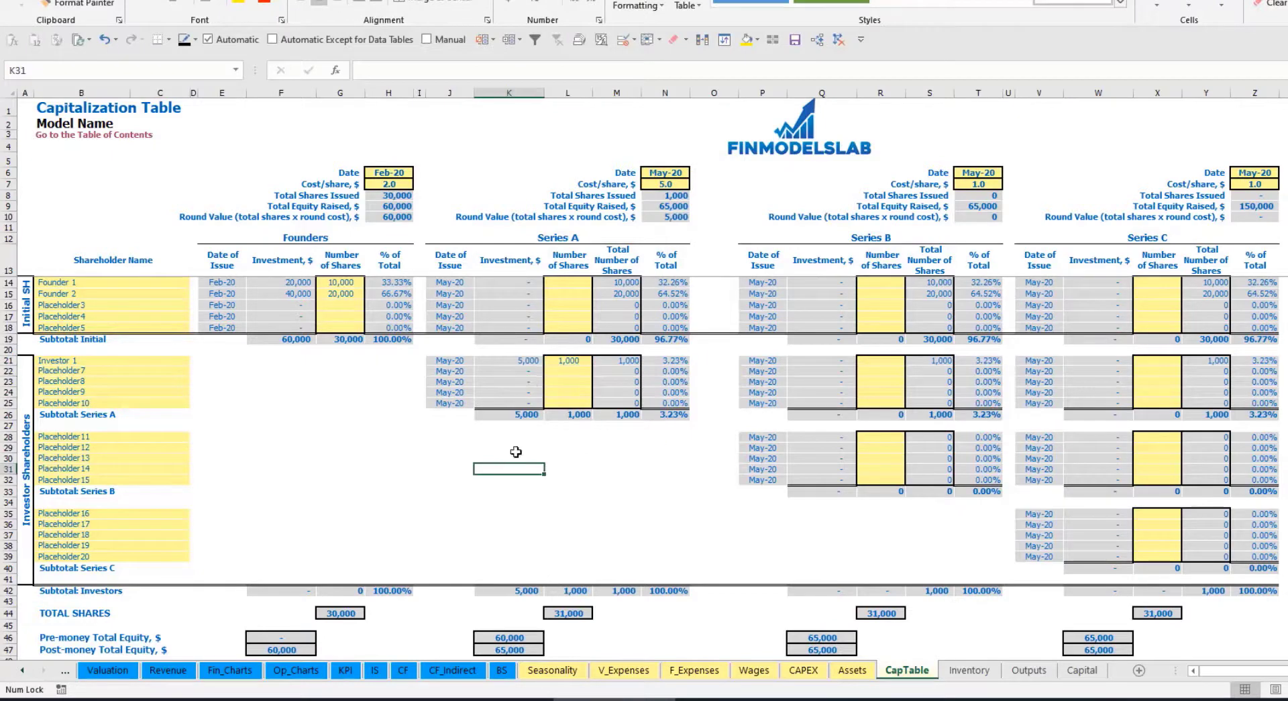
Review Investor 1's investment and ownership, the Series A pre-money and post-money total equity, and both founders' percentages after the round.
click(512, 360)
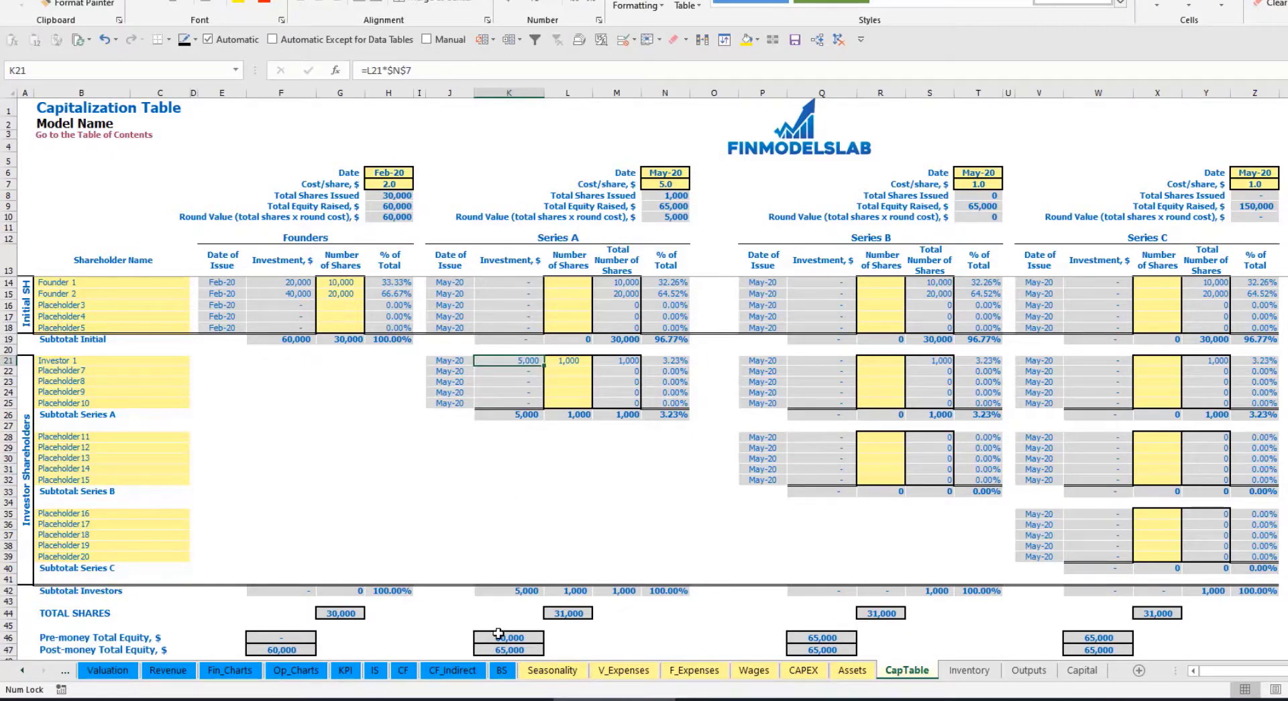
click(498, 632)
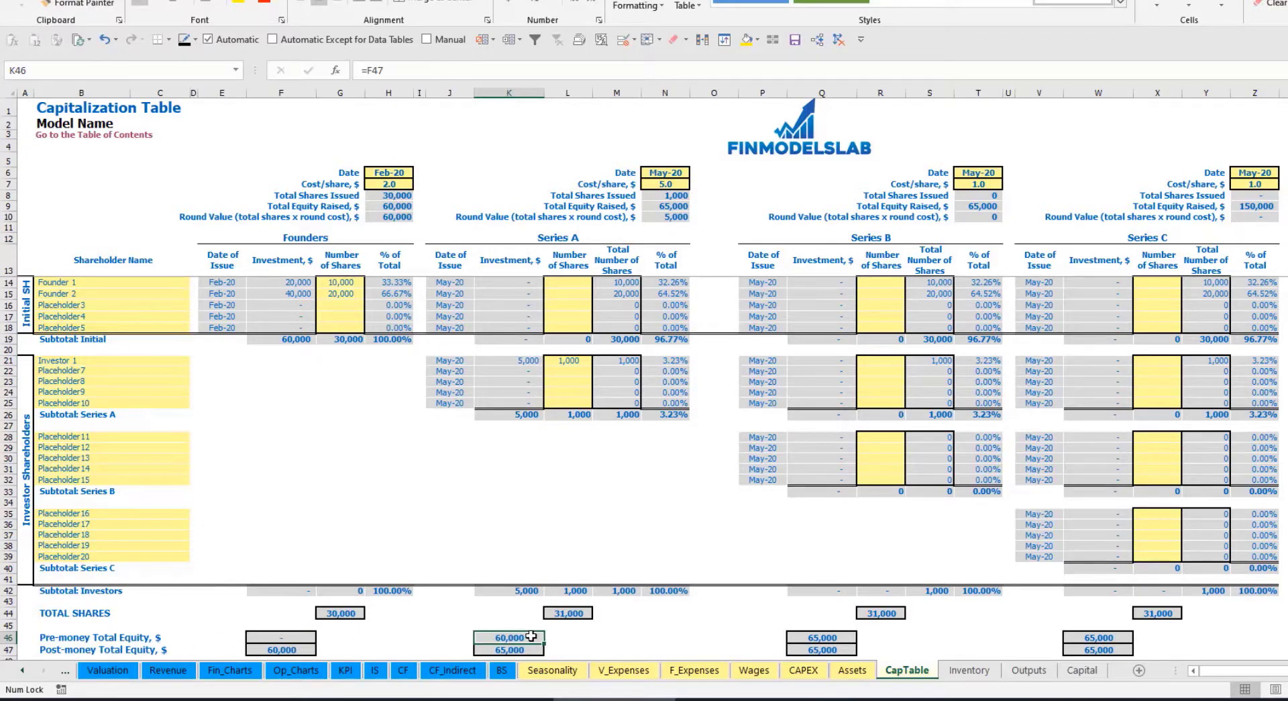
key(Down)
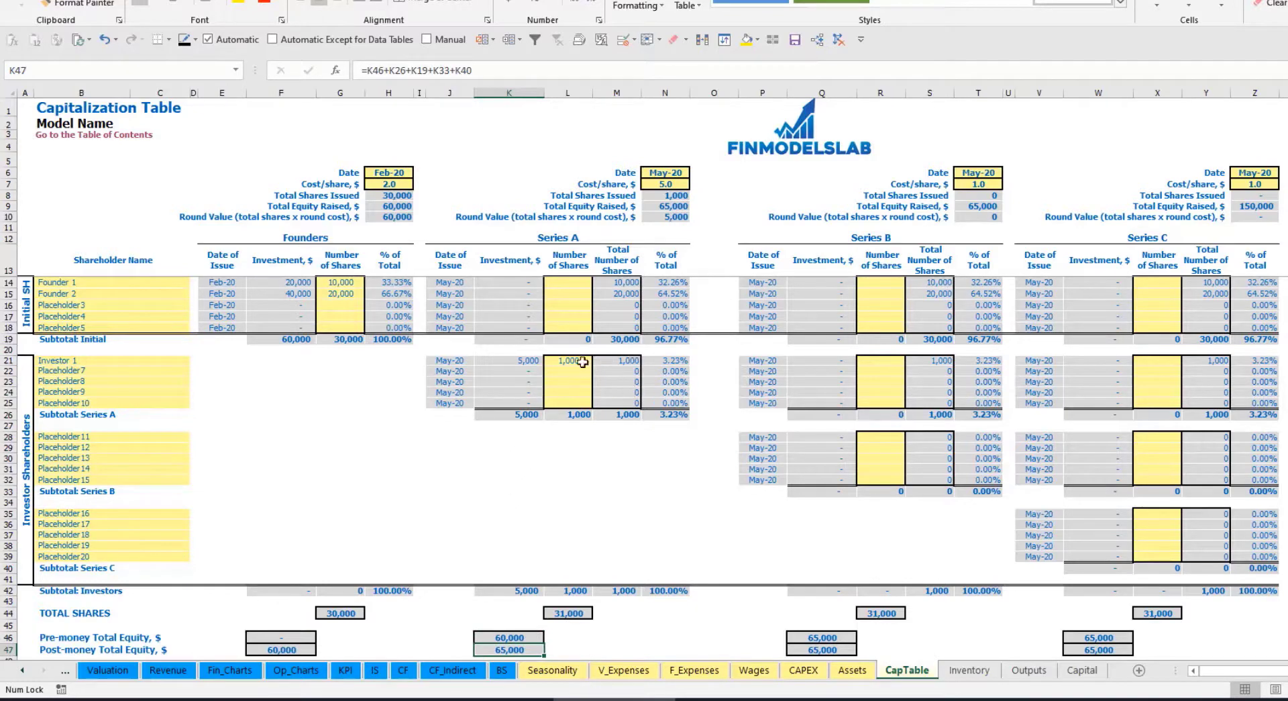
click(654, 360)
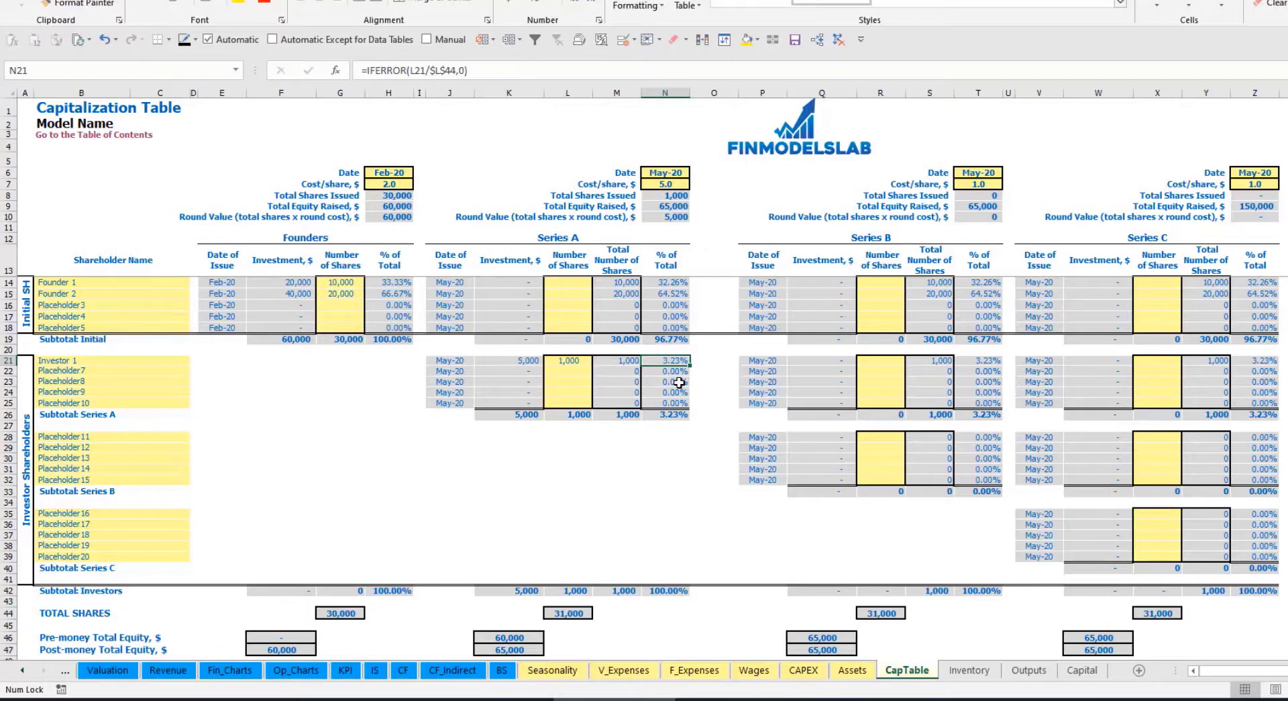
drag(141, 282, 142, 293)
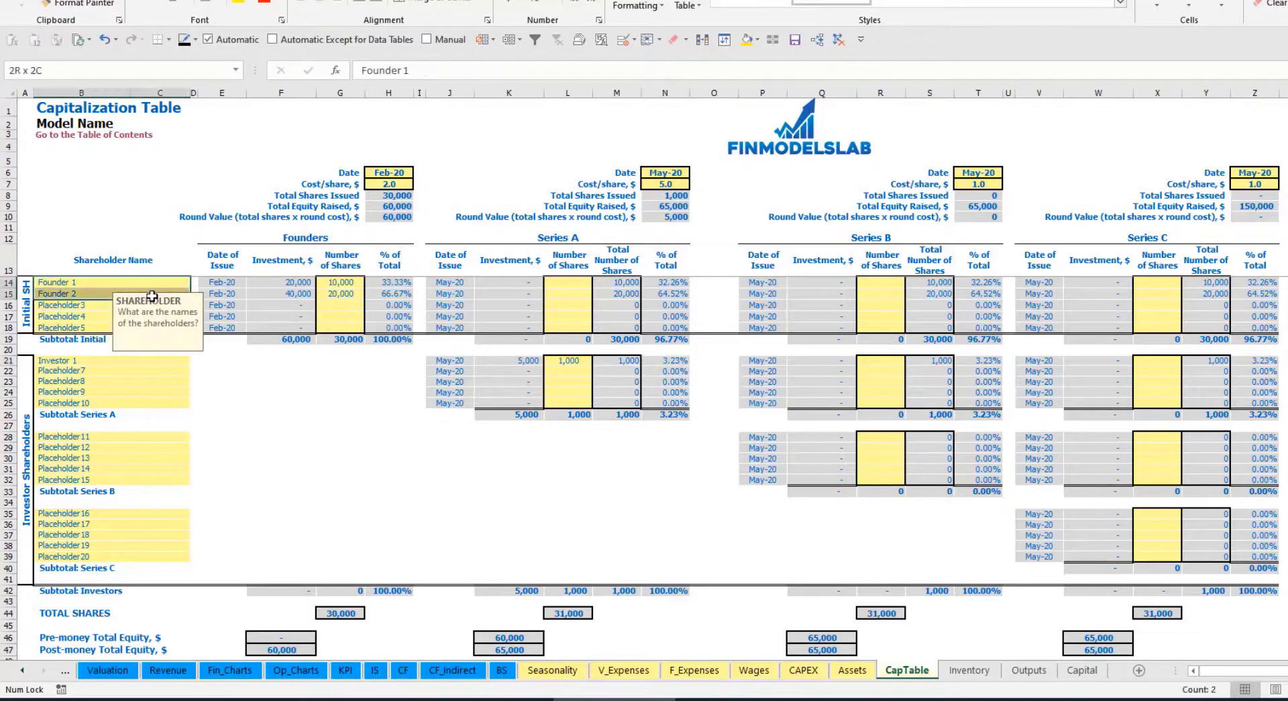
drag(671, 280, 672, 293)
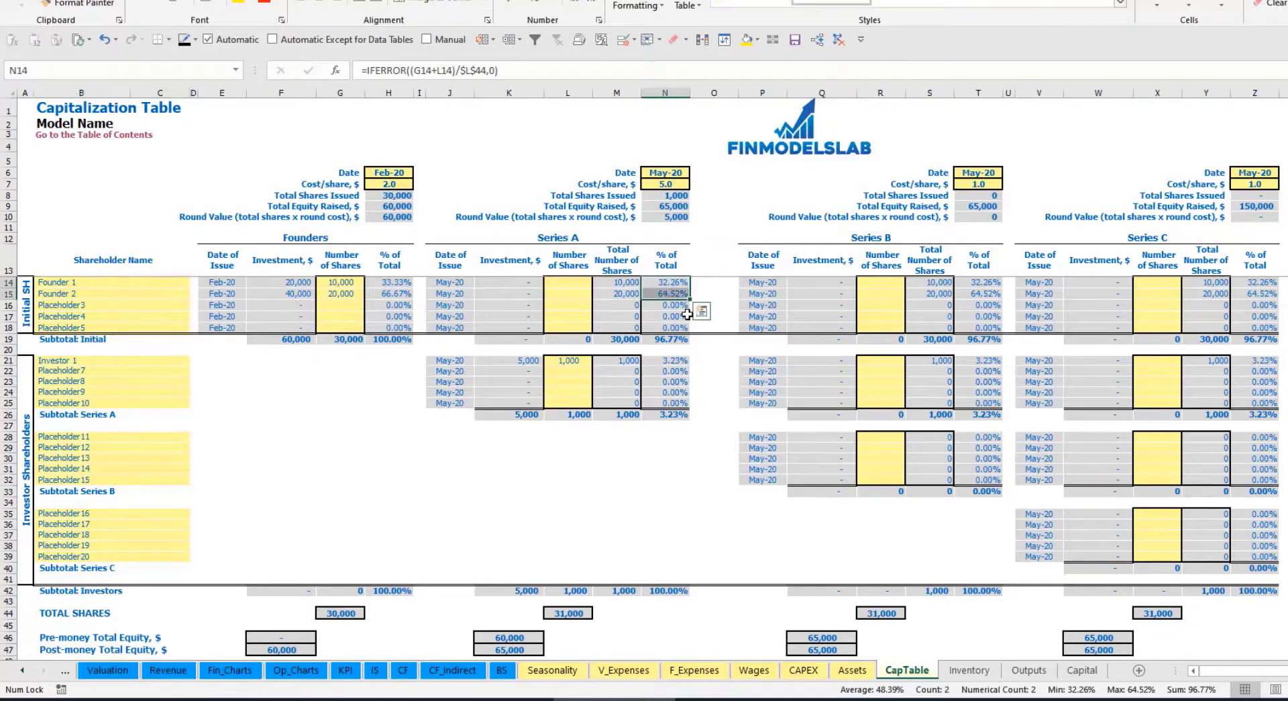
key(shift+Up)
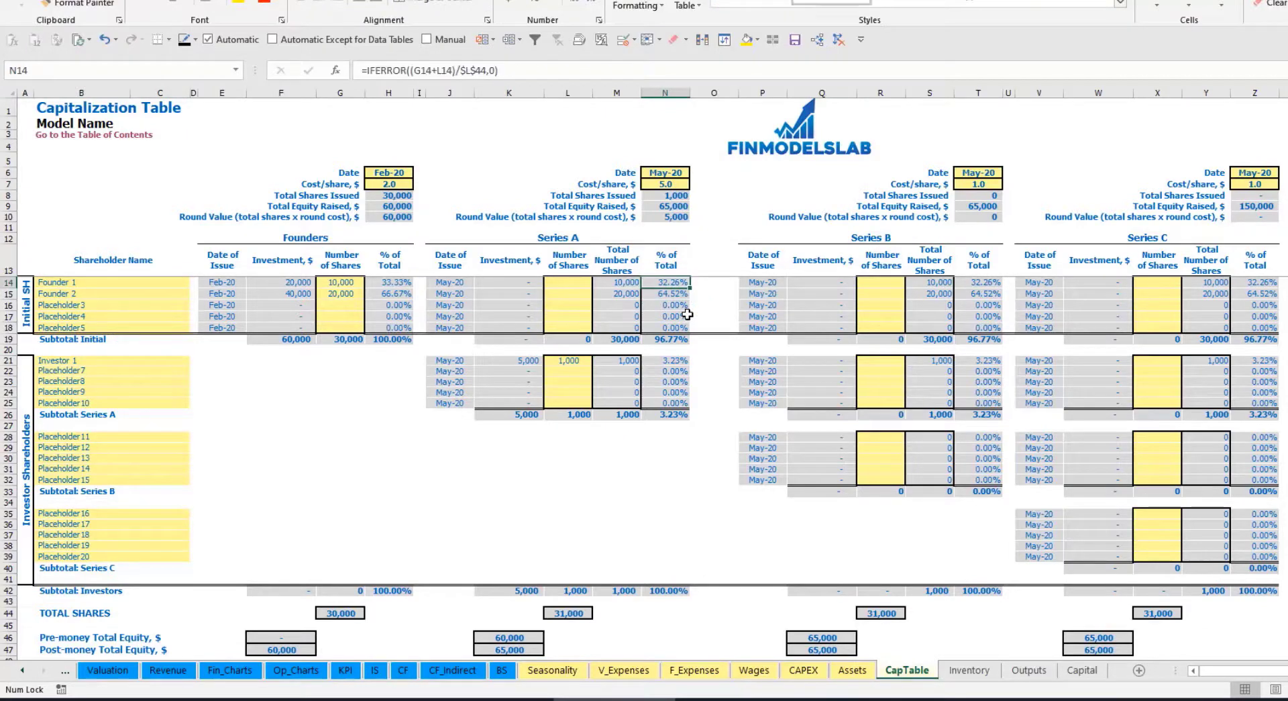
key(Down)
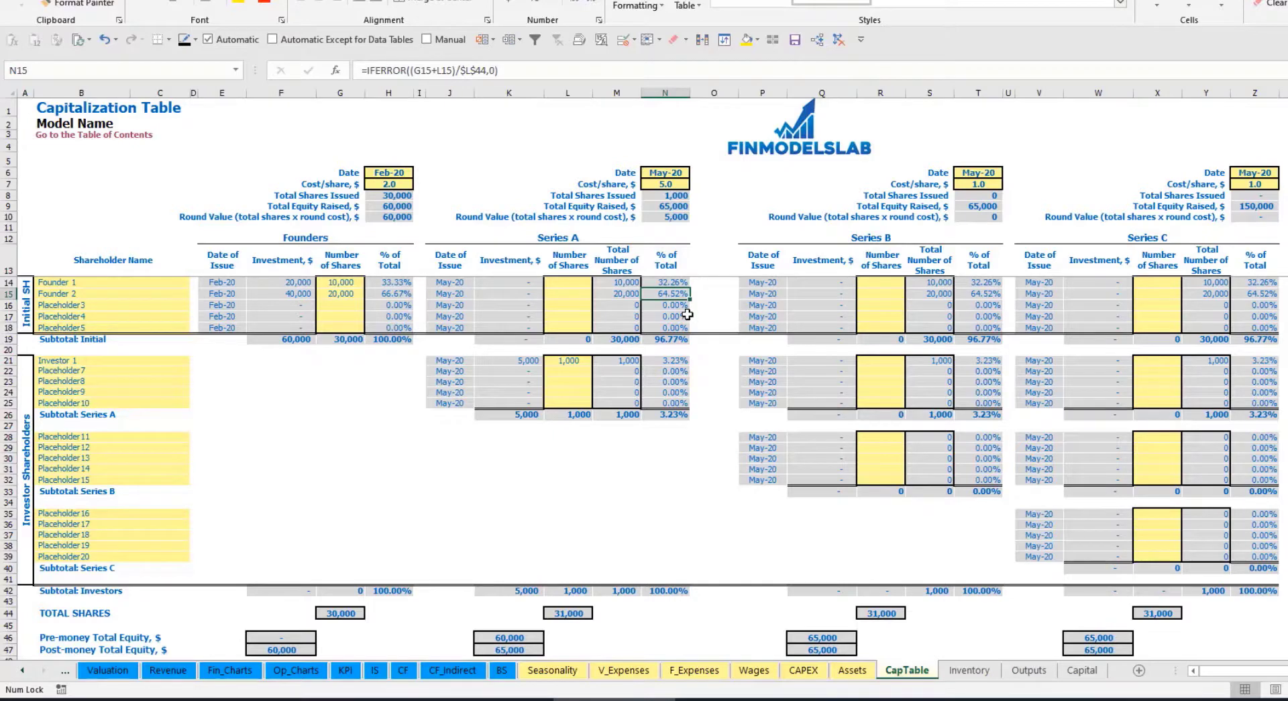
Look over the Series B and Series C shareholder name rows and the Series A investors' share entries.
click(126, 447)
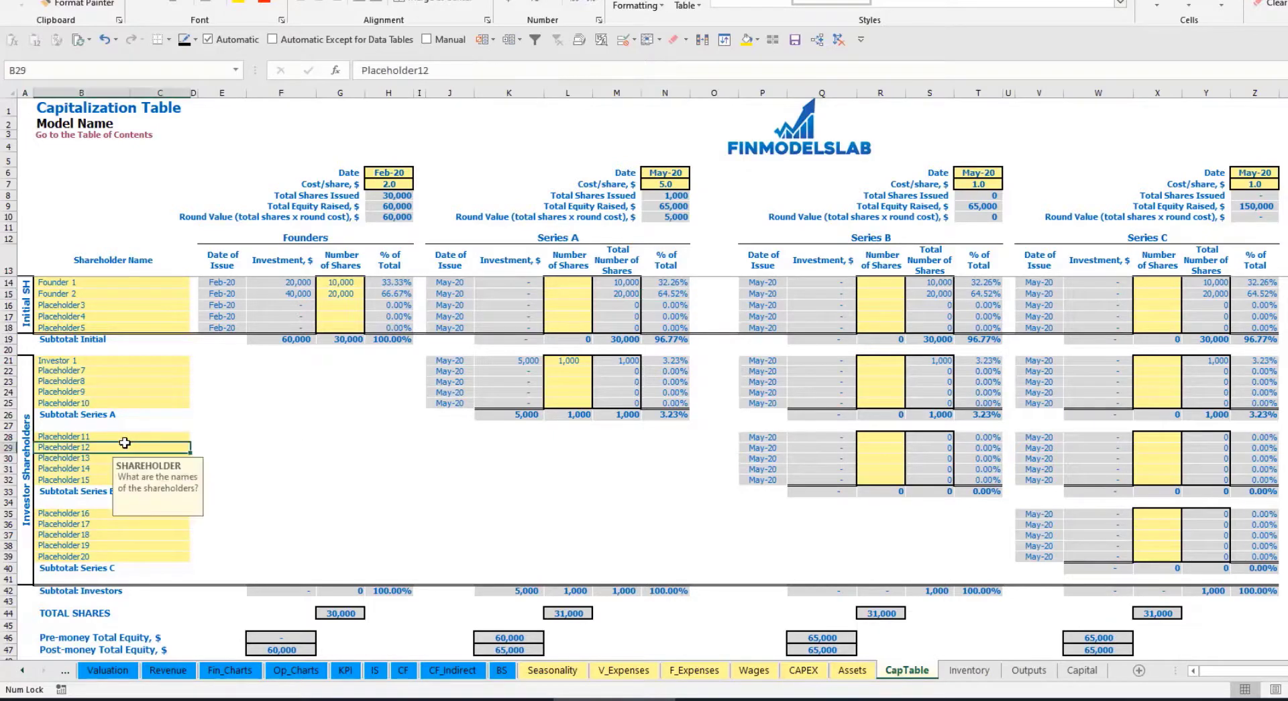
click(108, 516)
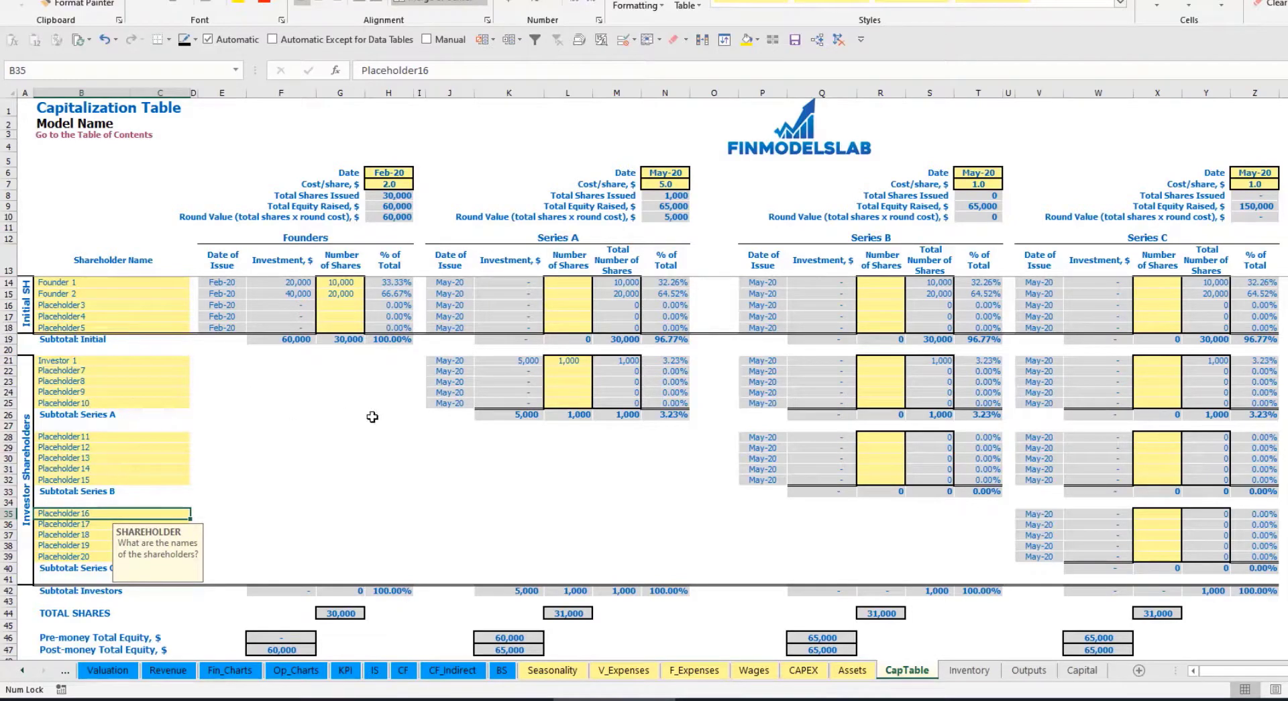
click(573, 362)
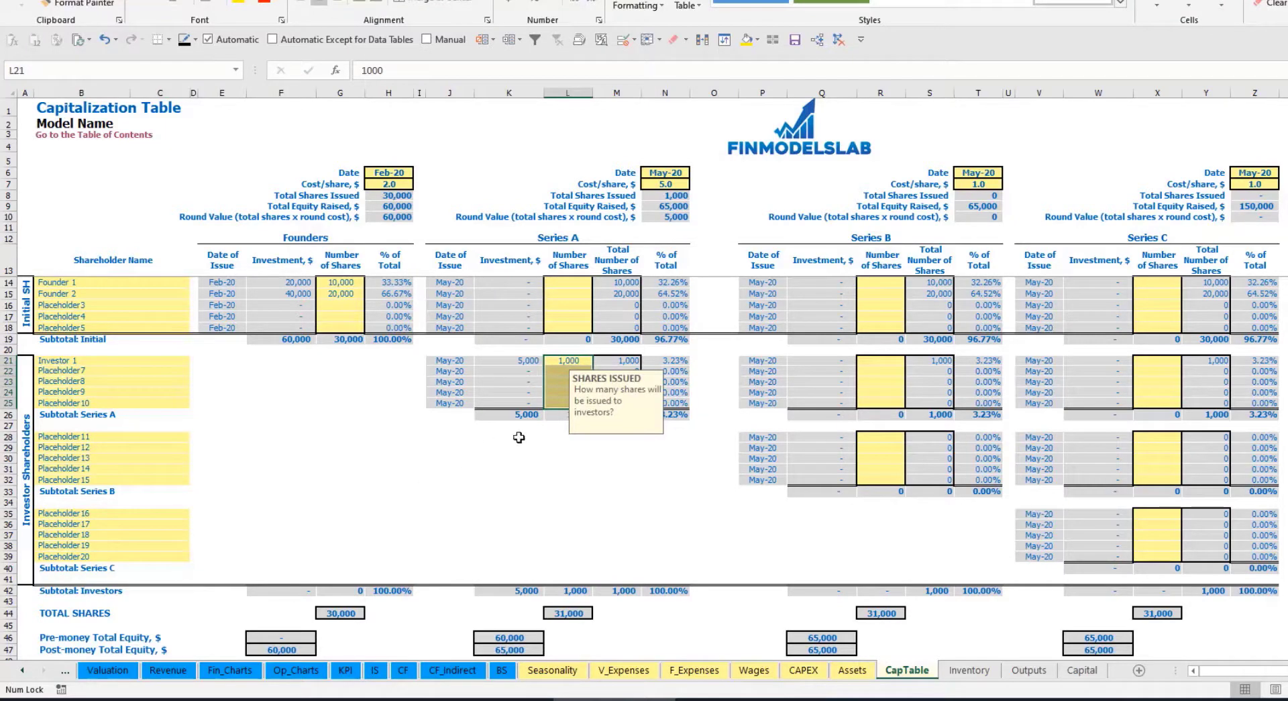
click(582, 458)
Trace the equity rounds to ordinary equity raisings in the cash flow statement and ordinary equity in the balance sheet.
click(403, 670)
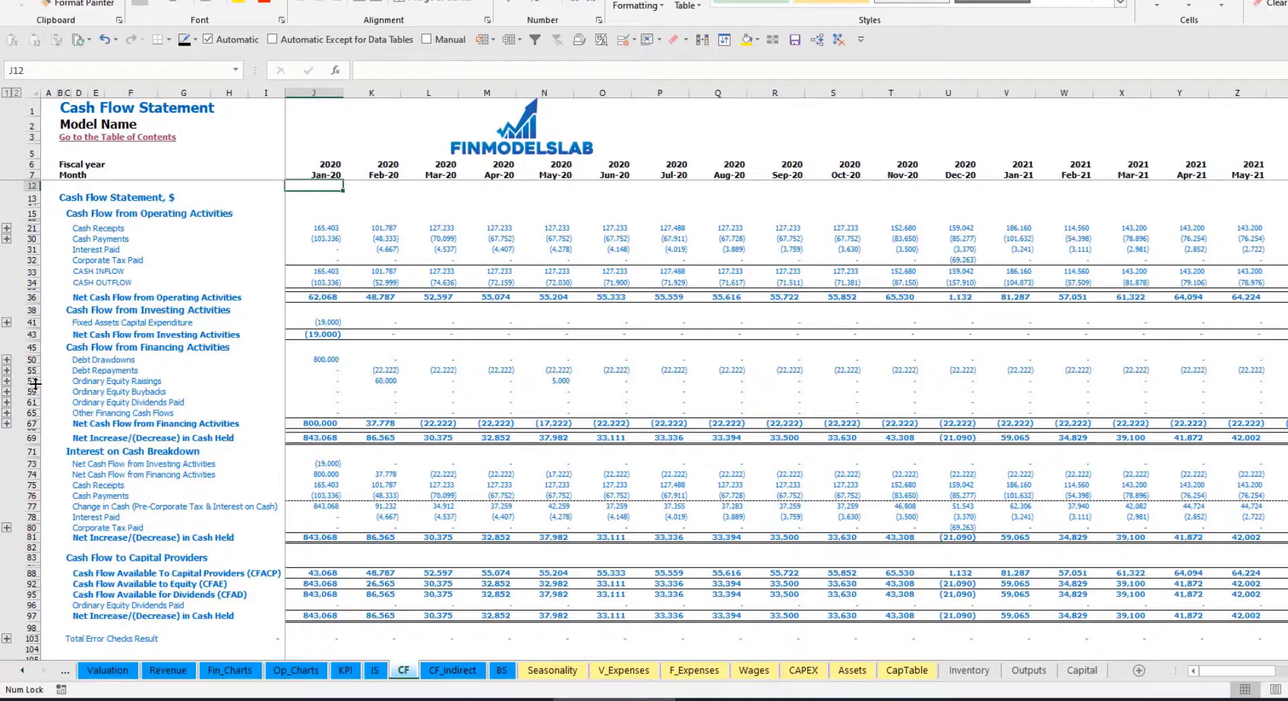
click(30, 381)
click(389, 381)
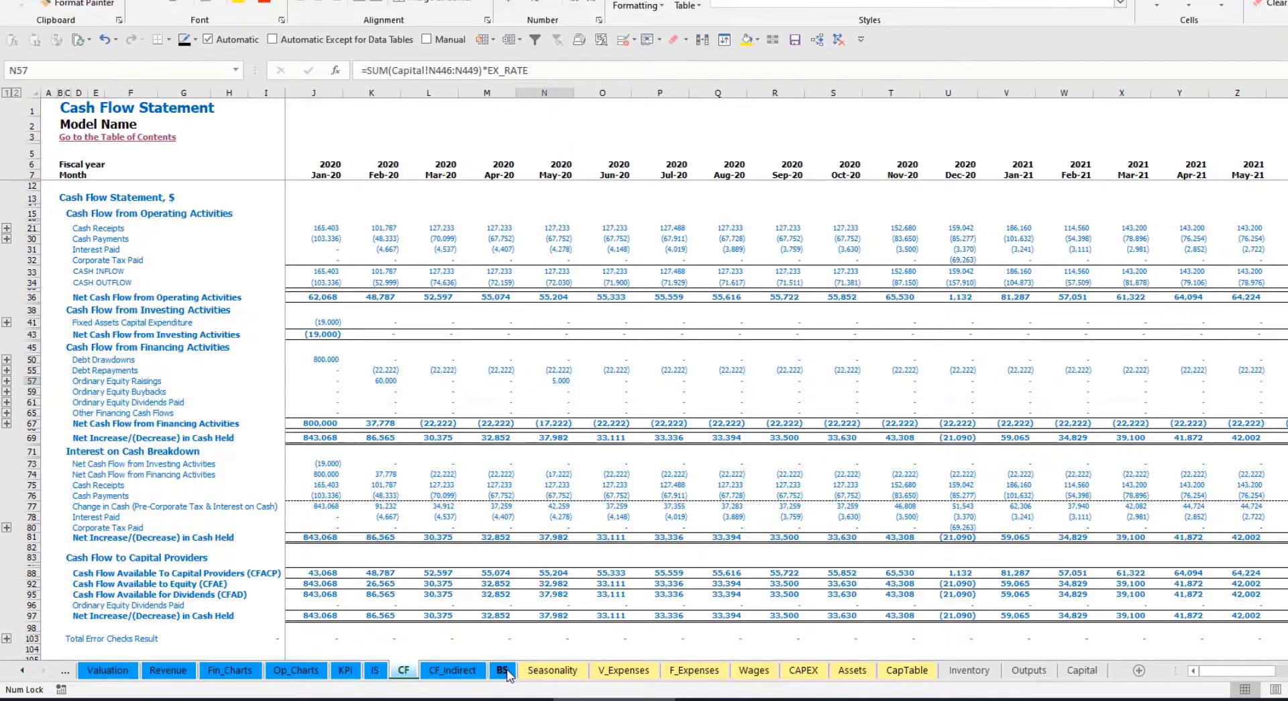
click(502, 670)
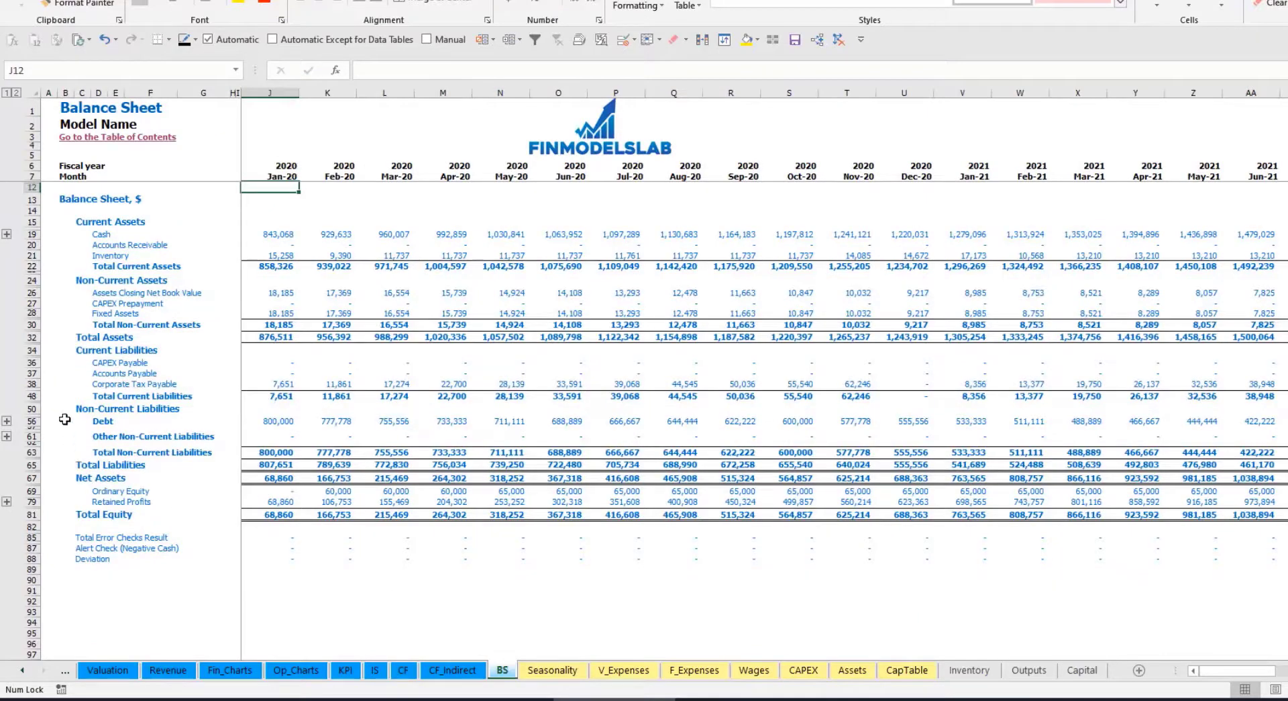
click(32, 492)
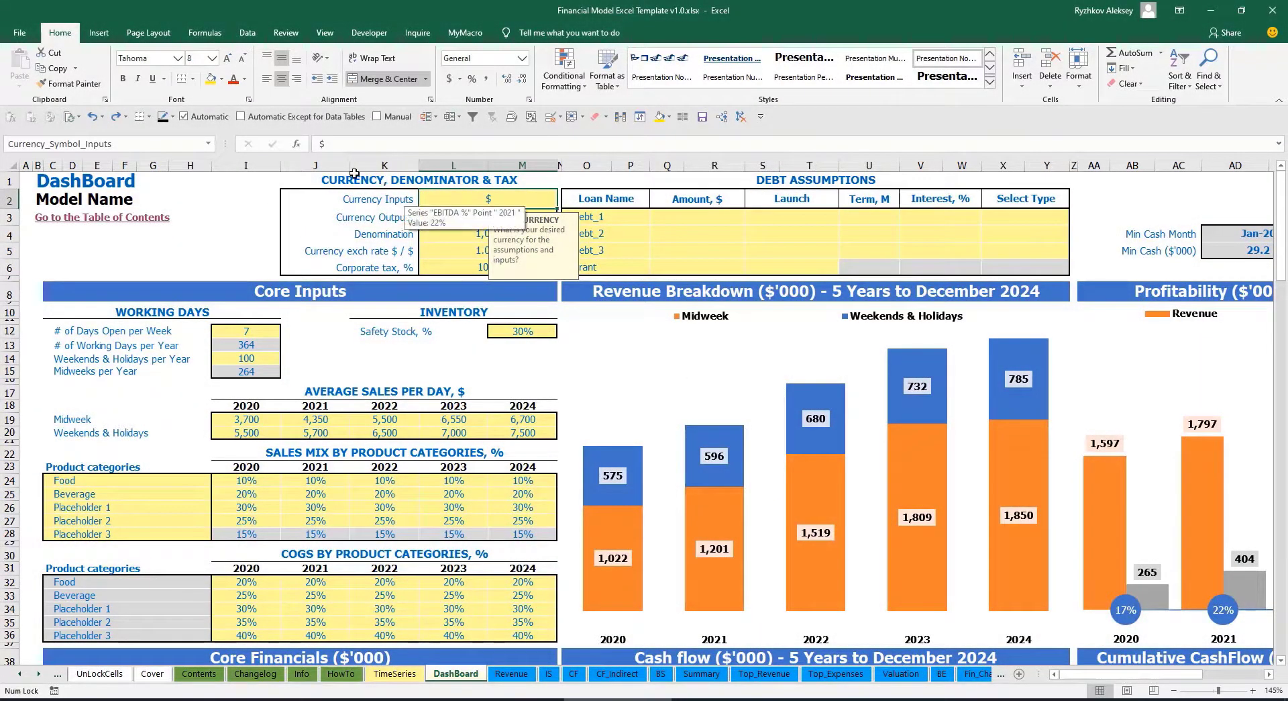
Examine the input currency and output currency settings on the DashBoard sheet.
click(229, 206)
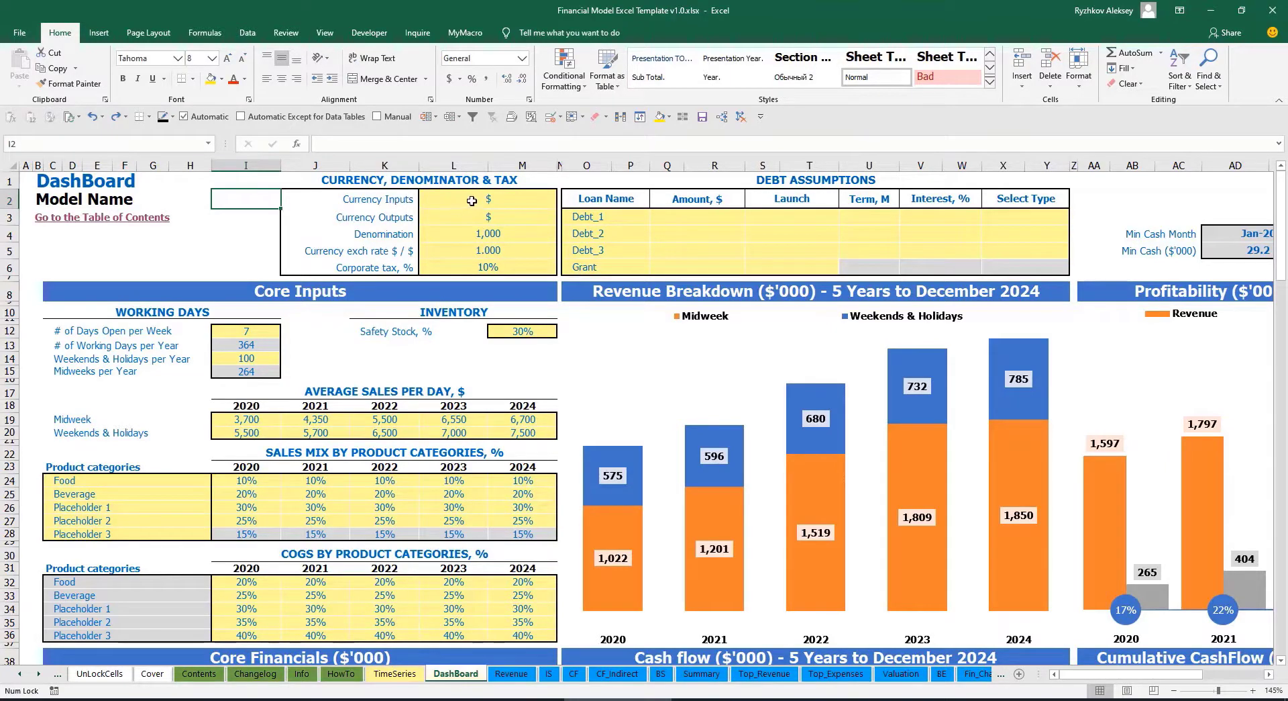
click(472, 201)
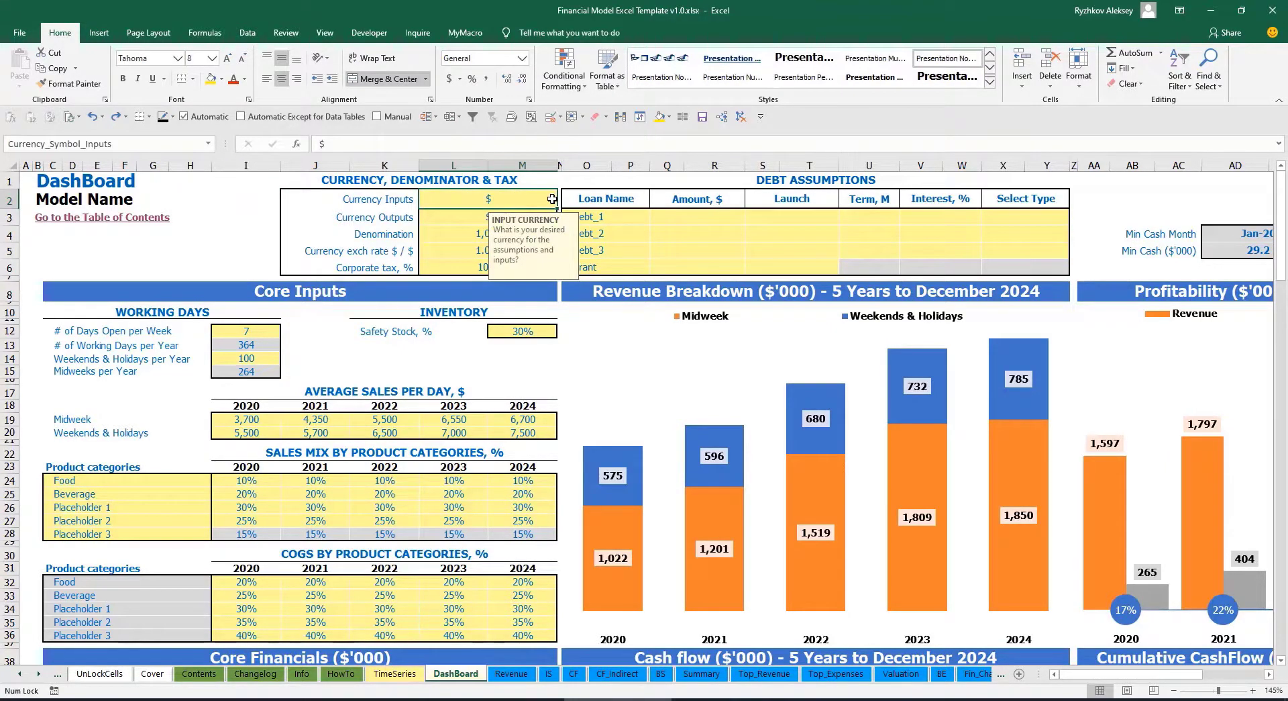
click(441, 220)
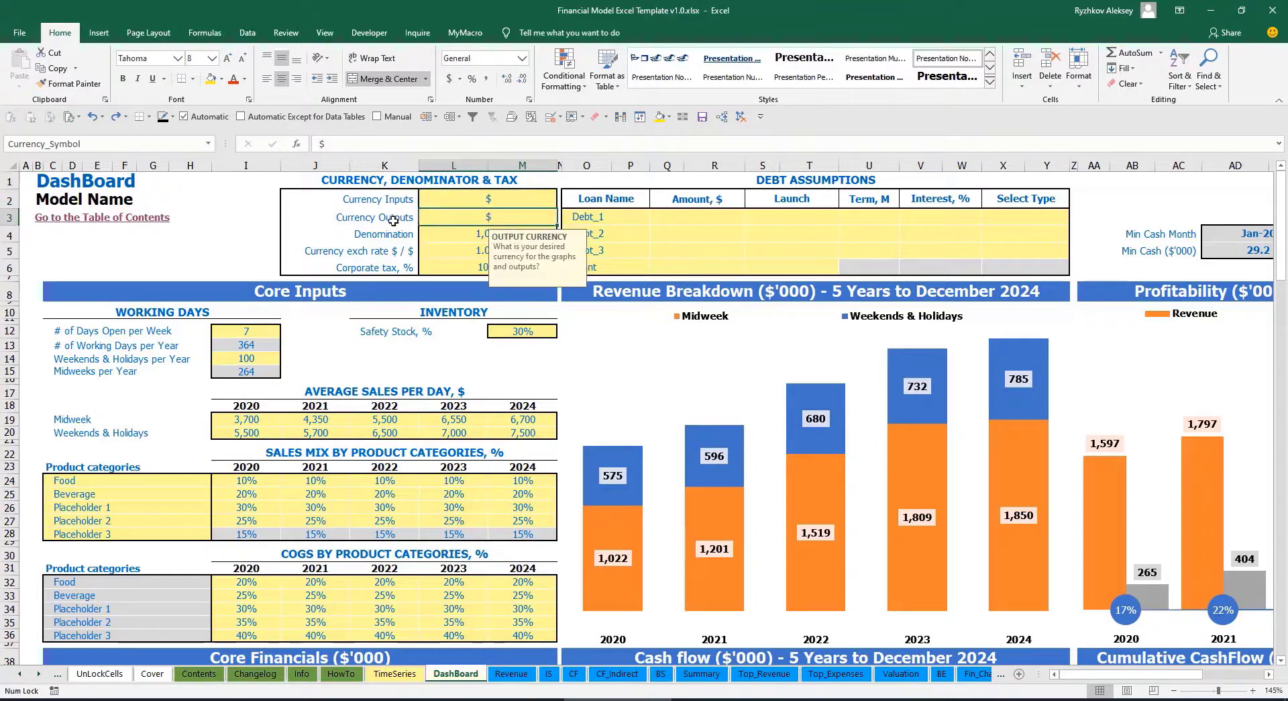
click(457, 203)
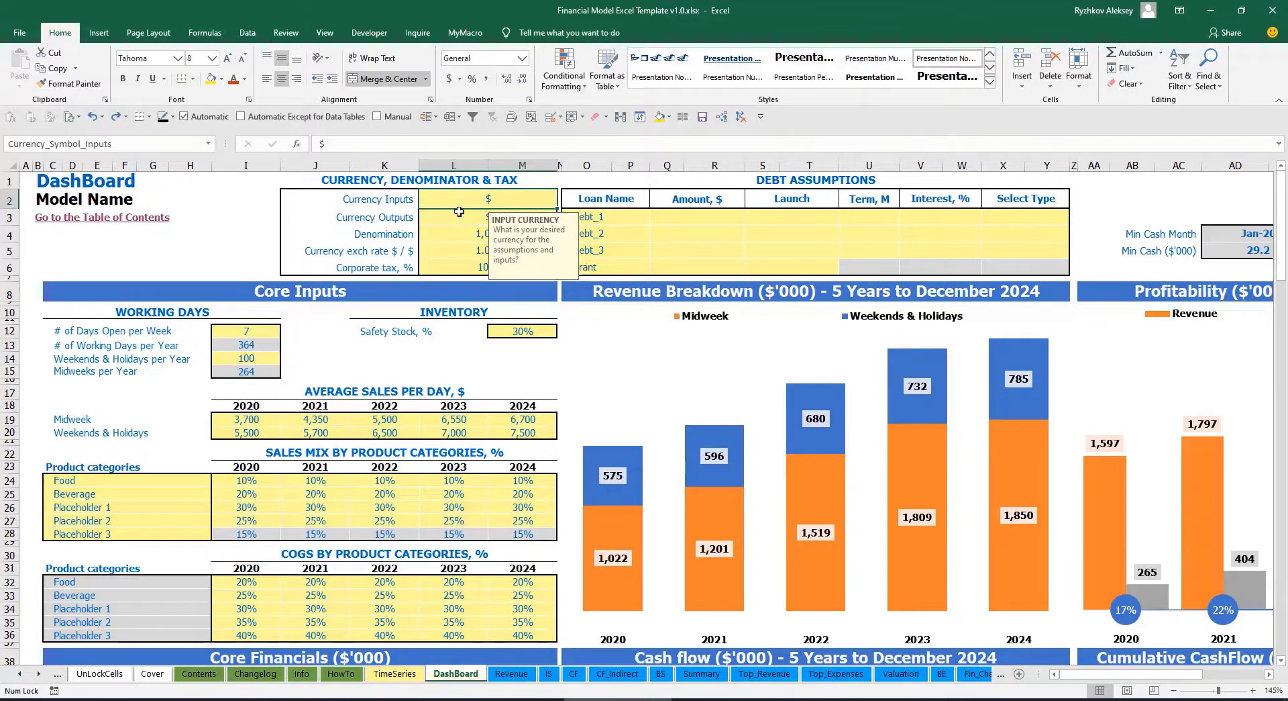
click(457, 217)
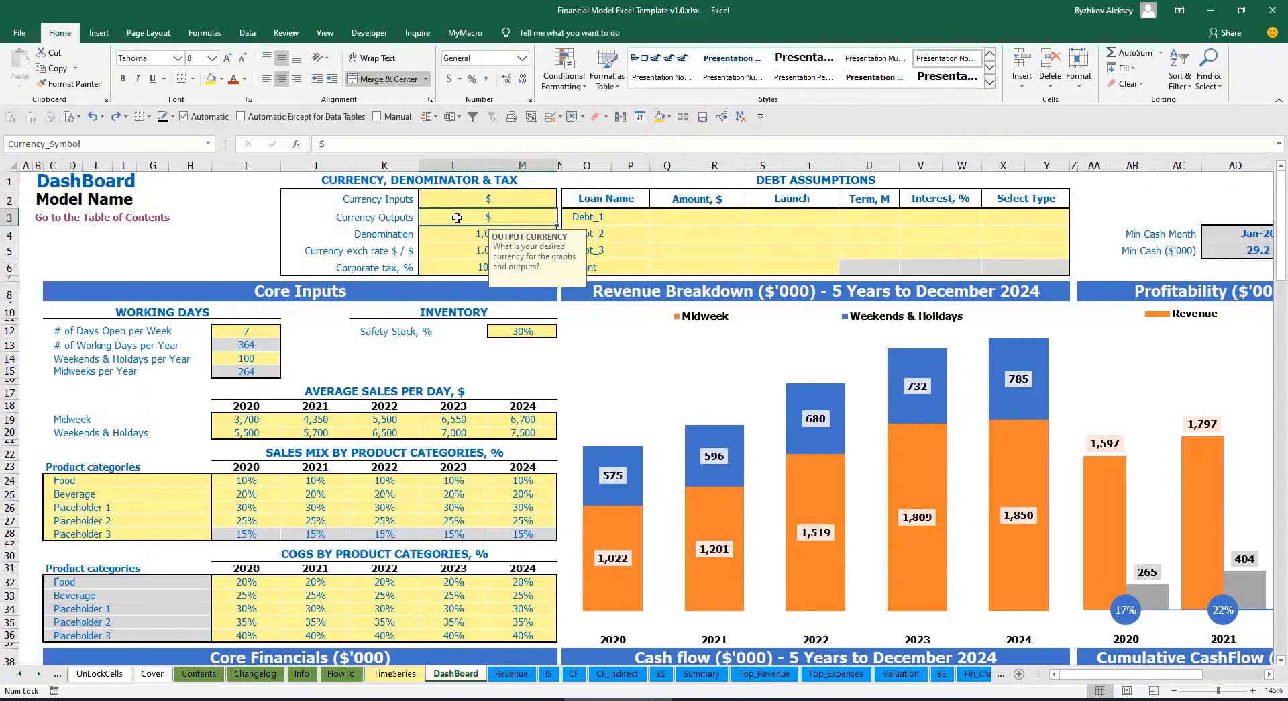
Set the input currency to USD and the output currency to EUR on the dashboard.
click(475, 203)
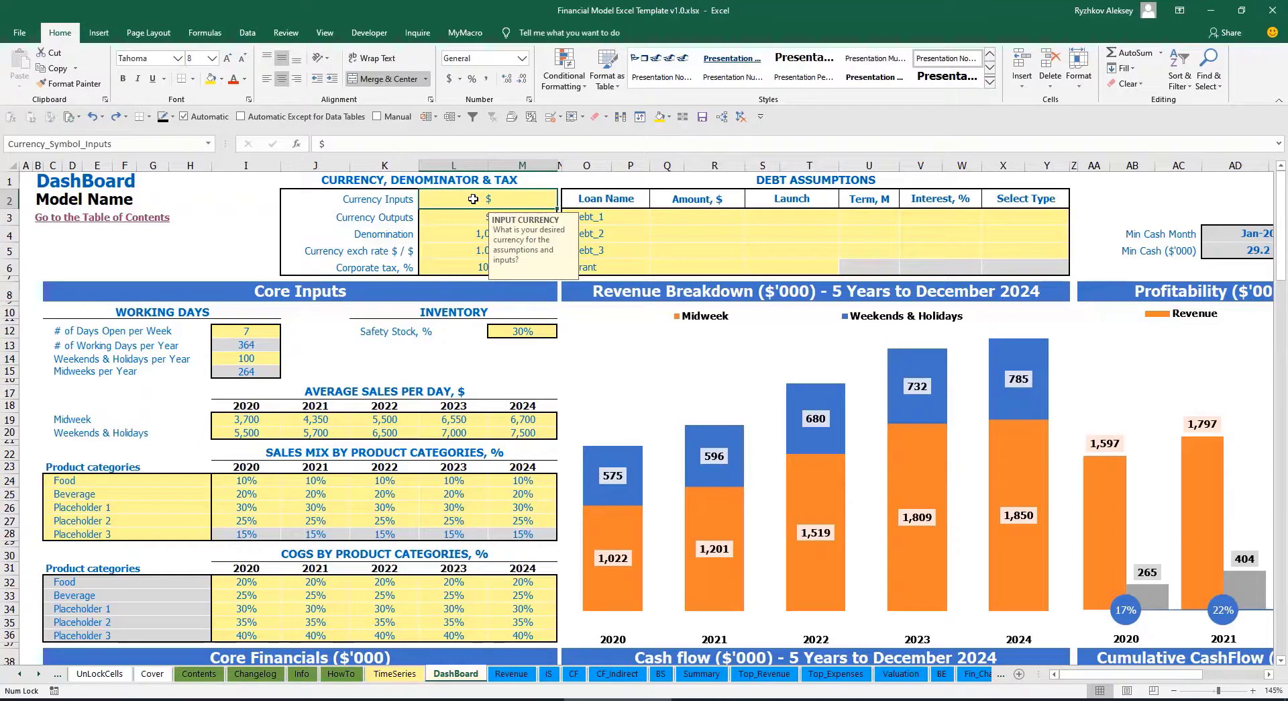
text(USD)
key(Return)
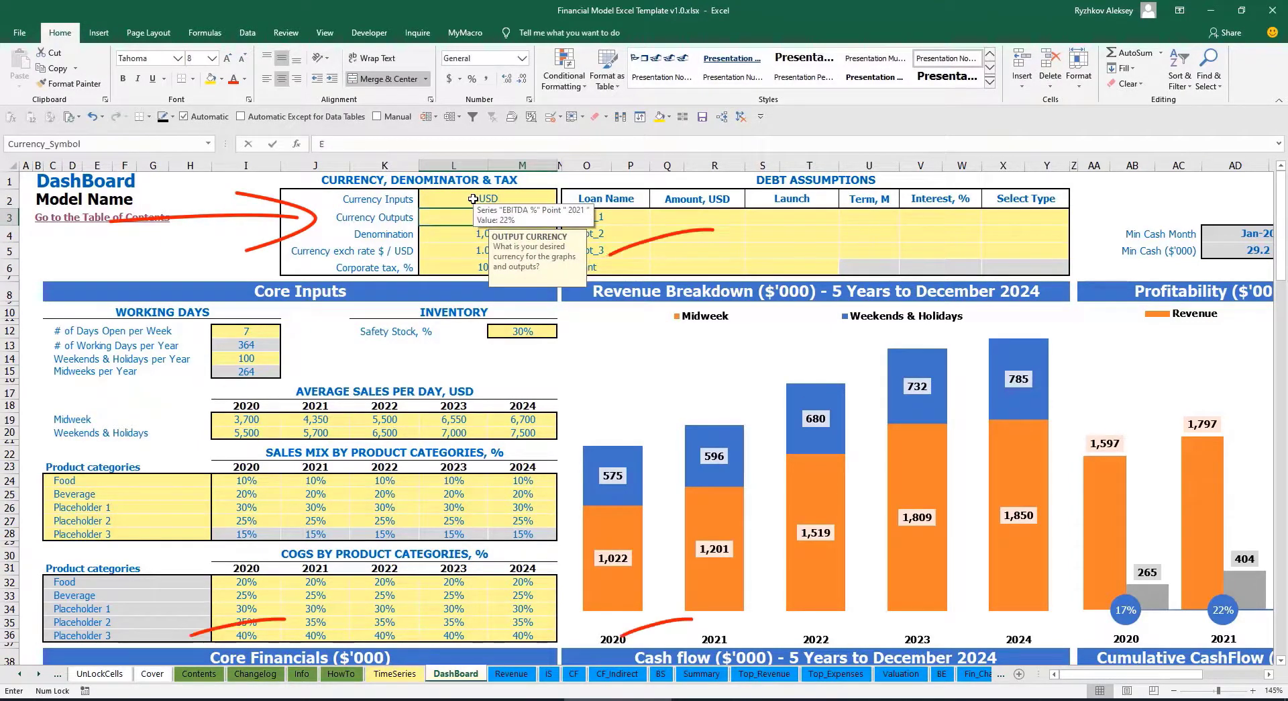
text(EUR)
key(Return)
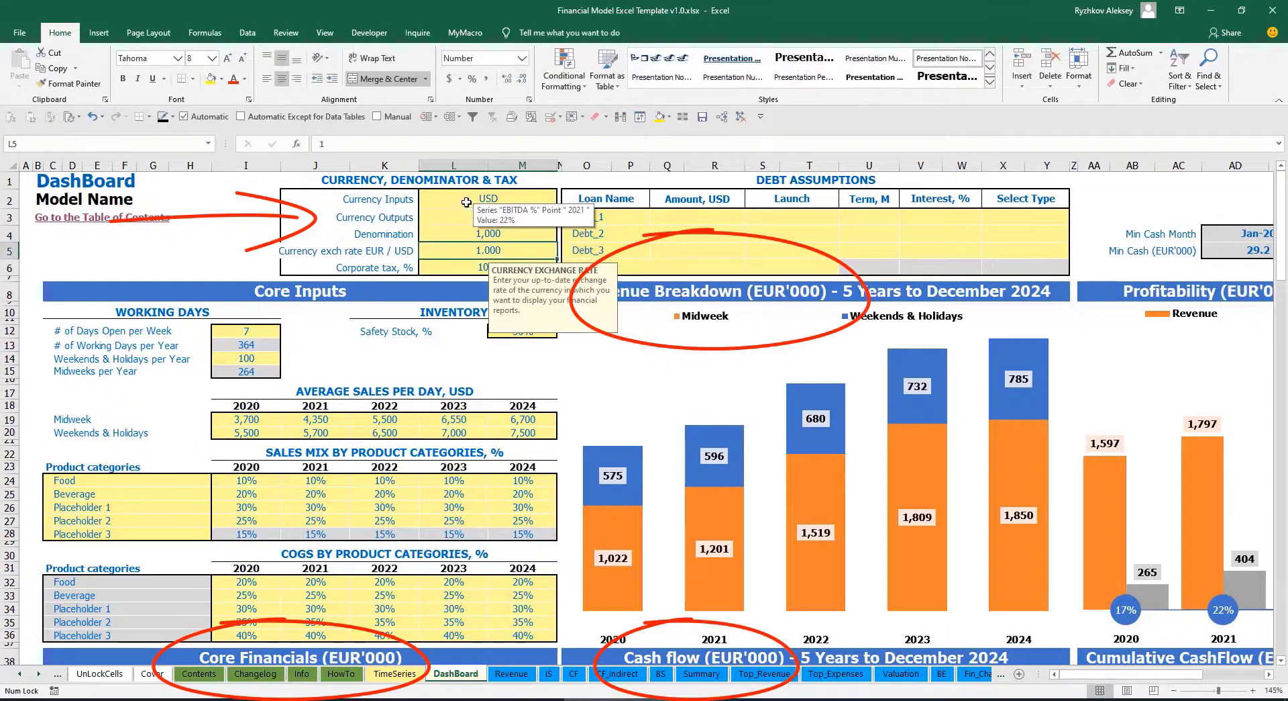
click(245, 219)
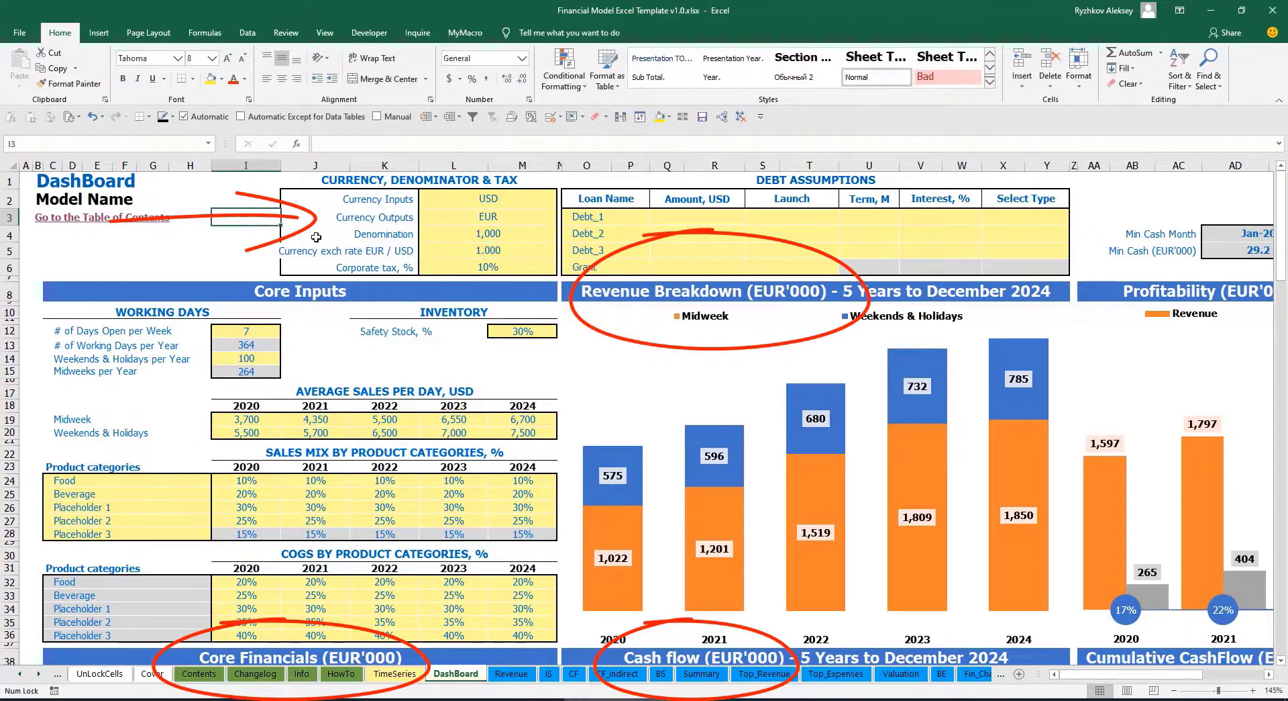
Set the EUR / USD currency exchange rate to 1.2.
click(467, 252)
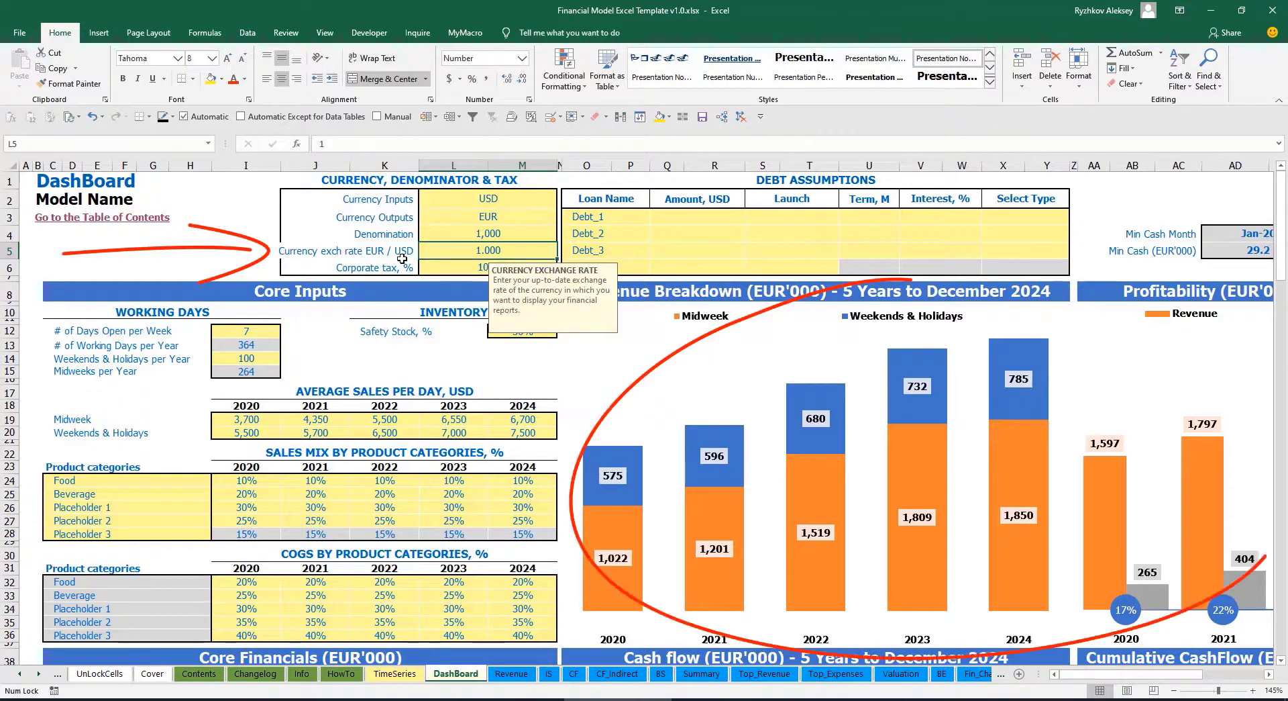
text(1.2)
key(Return)
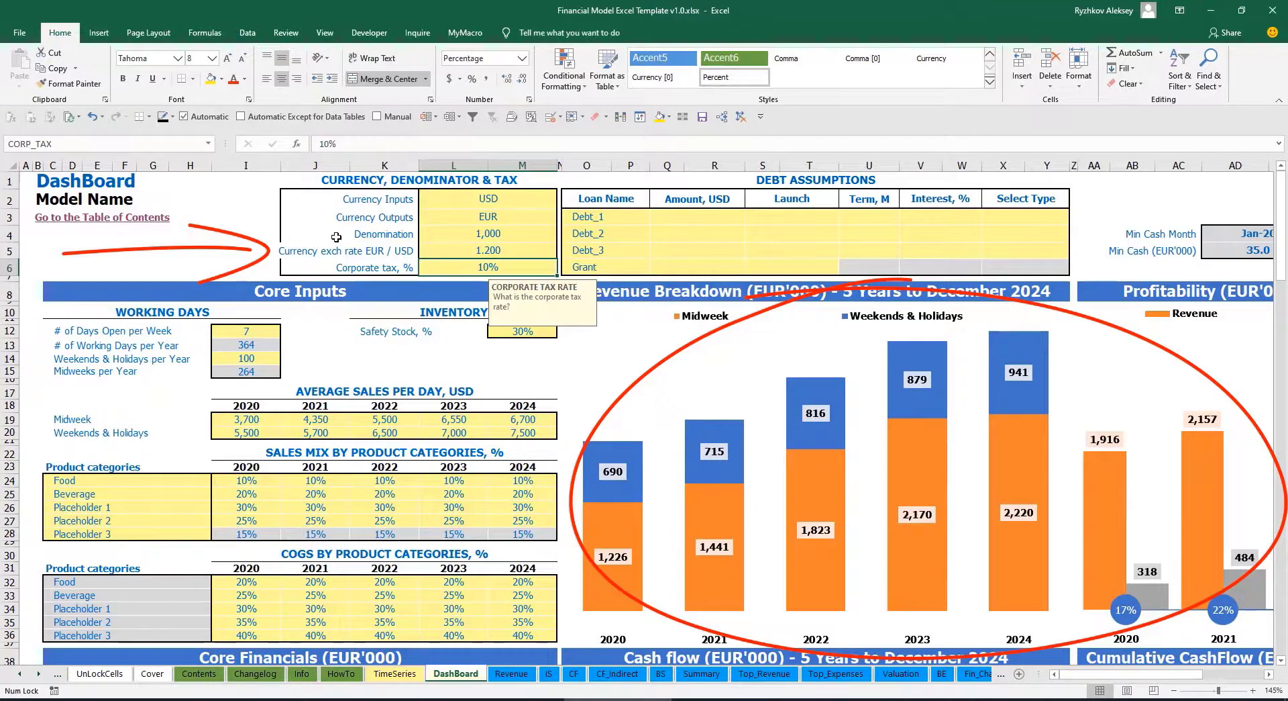
Review the dashboard's input currency, output currency, exchange rate and denomination settings.
click(465, 200)
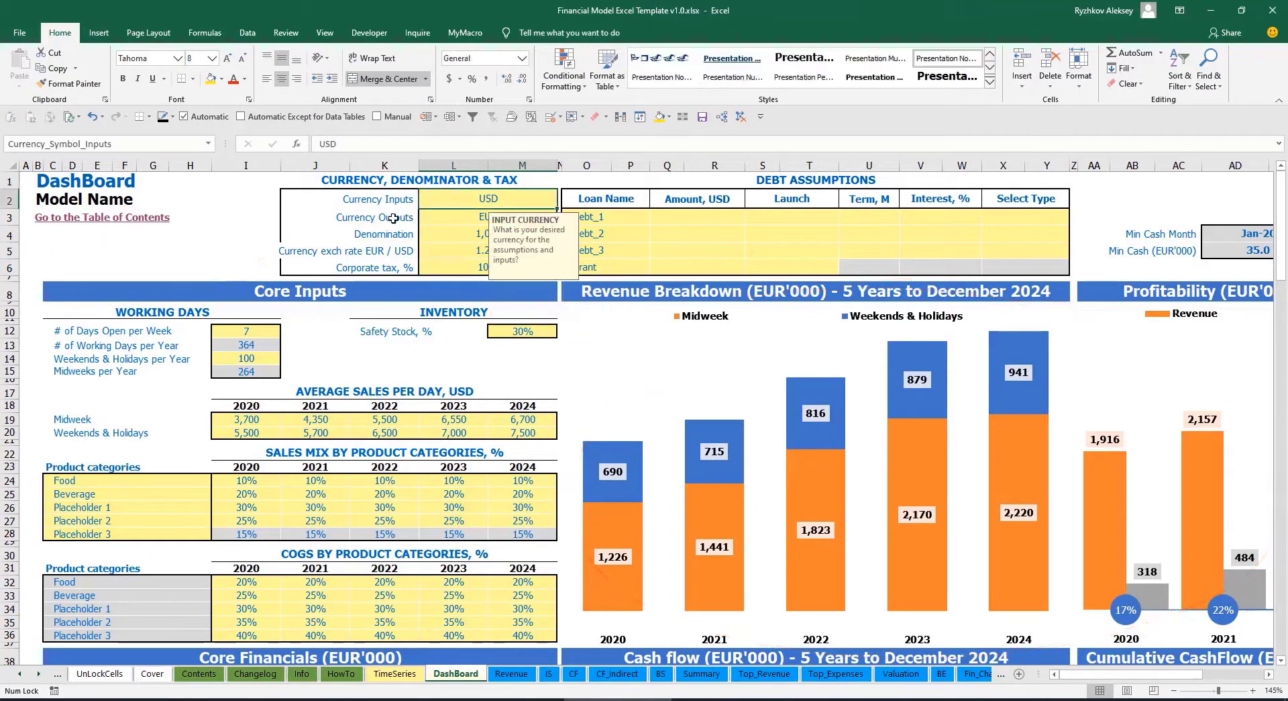
click(453, 217)
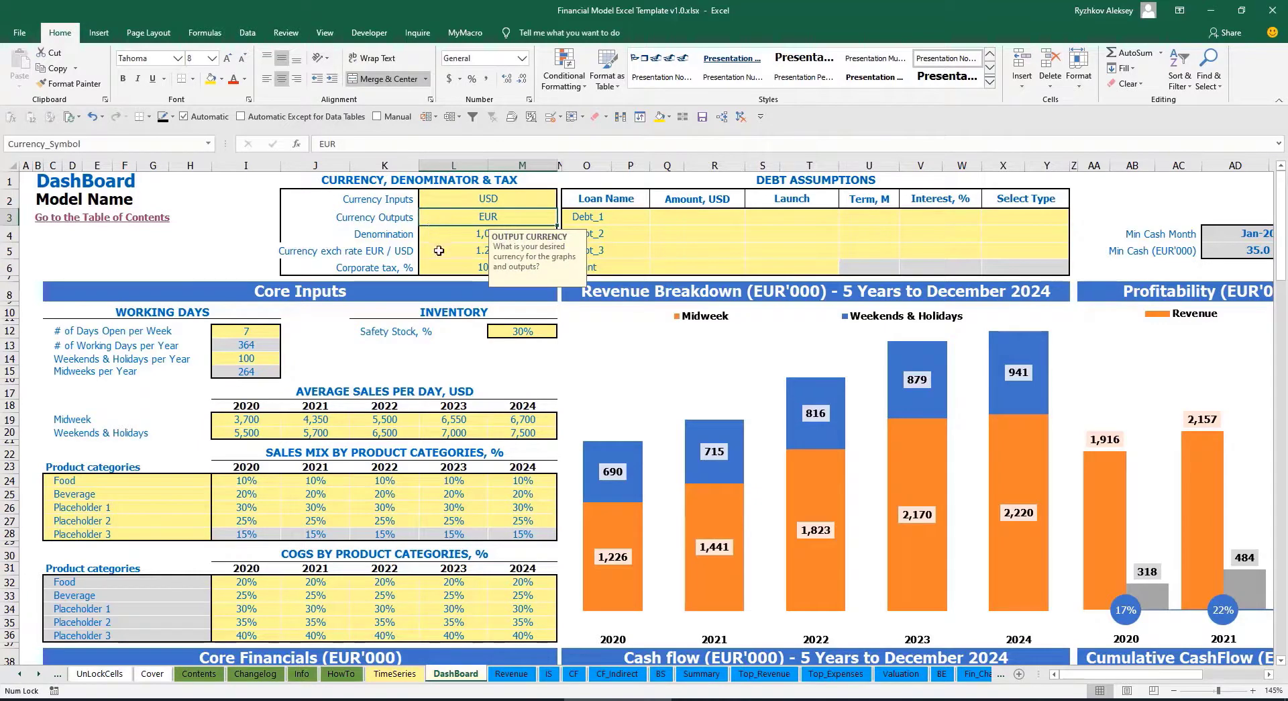
click(439, 250)
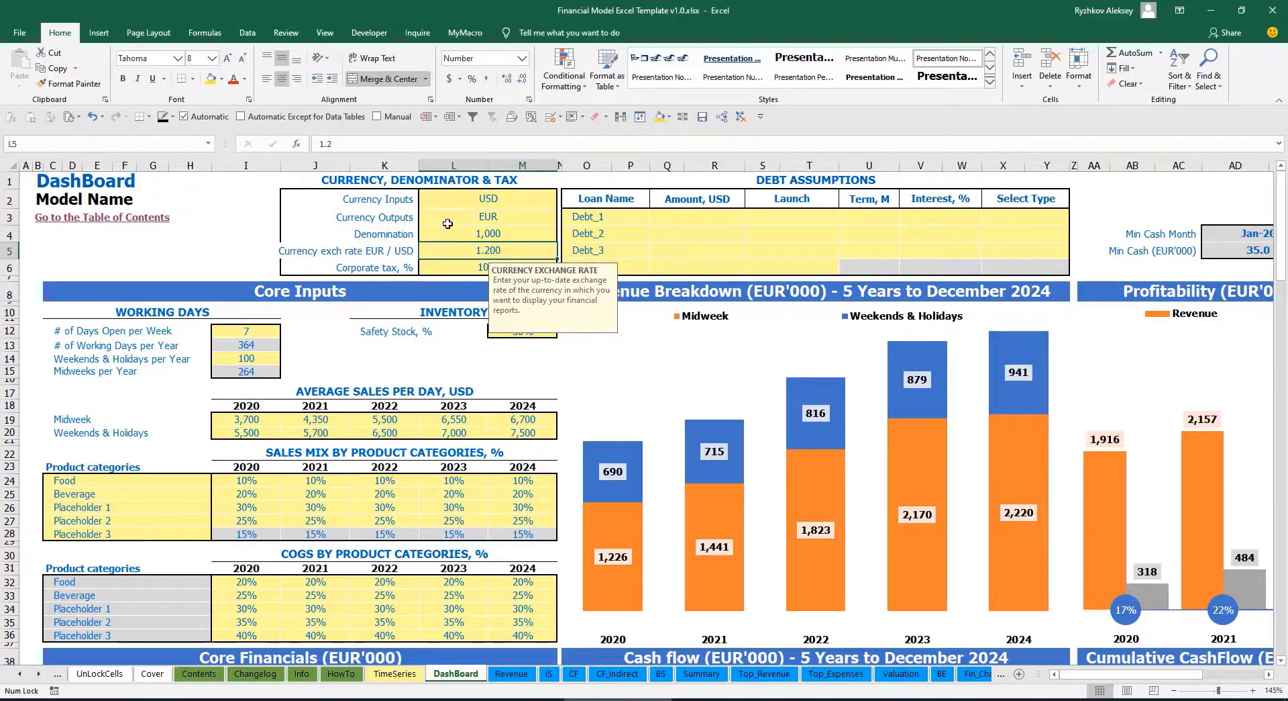
click(463, 228)
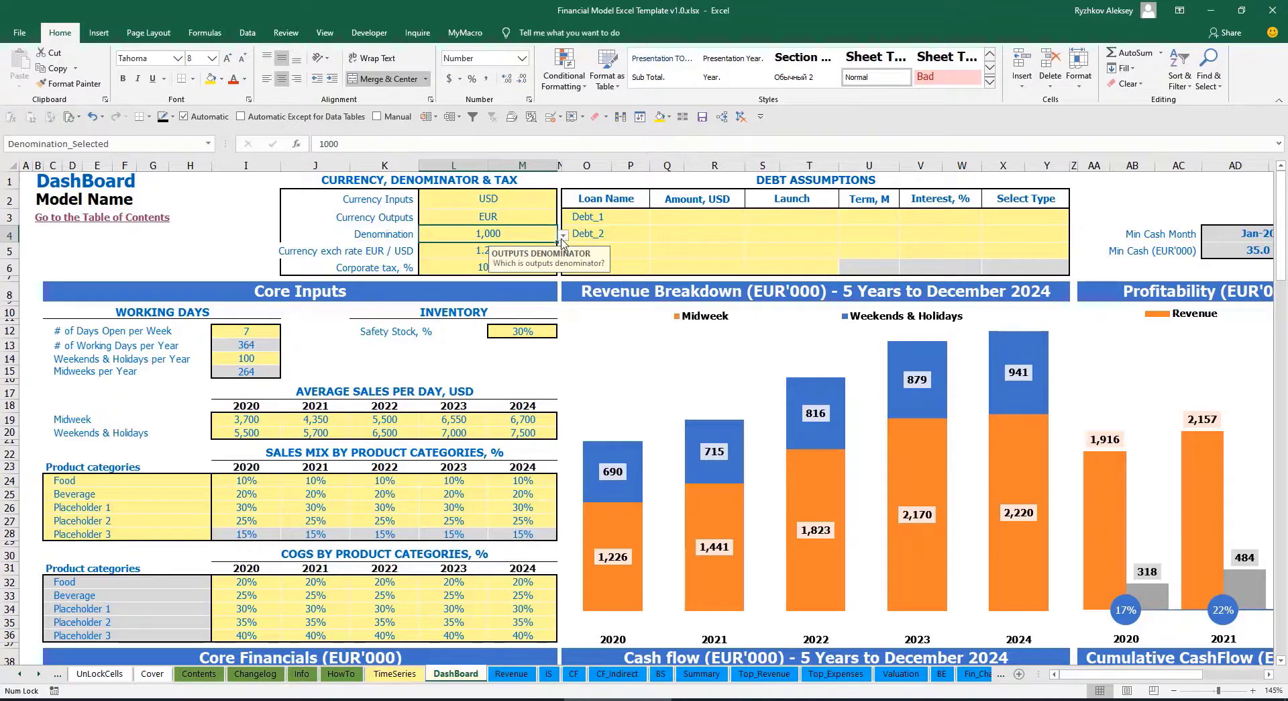